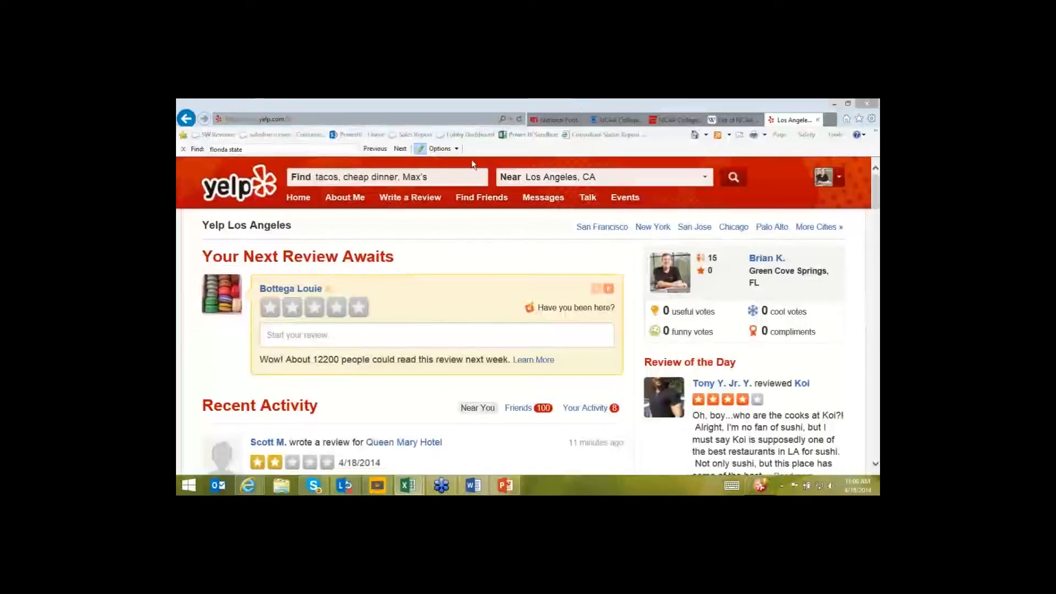
# Search Yelp for donuts near Los Angeles, CA and scroll through the results and map.
pyautogui.click(457, 177)
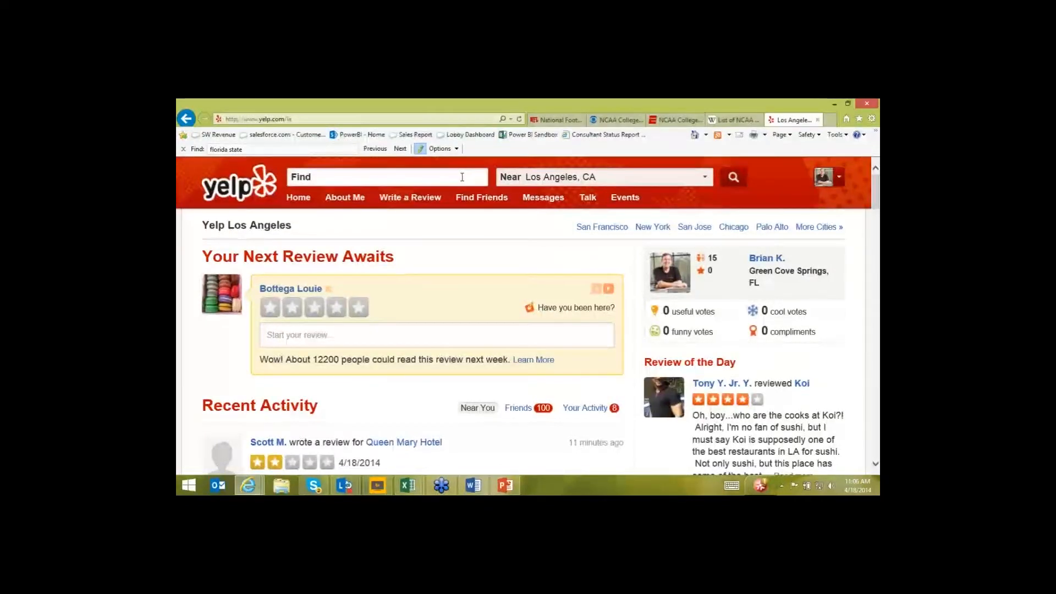
pyautogui.write('donuts')
pyautogui.press('Return')
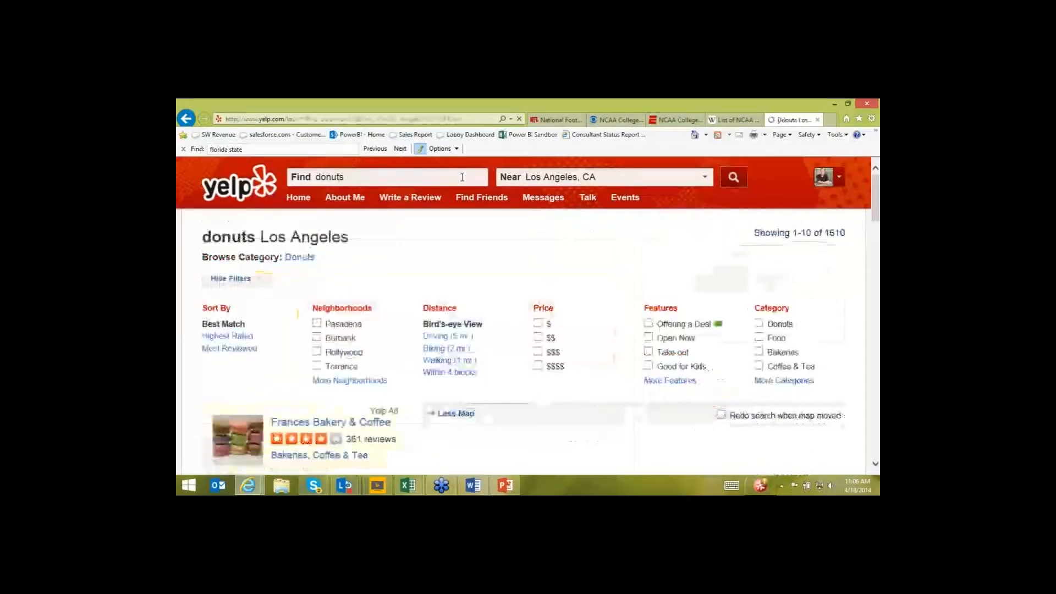
pyautogui.scroll(-4, 446, 210)
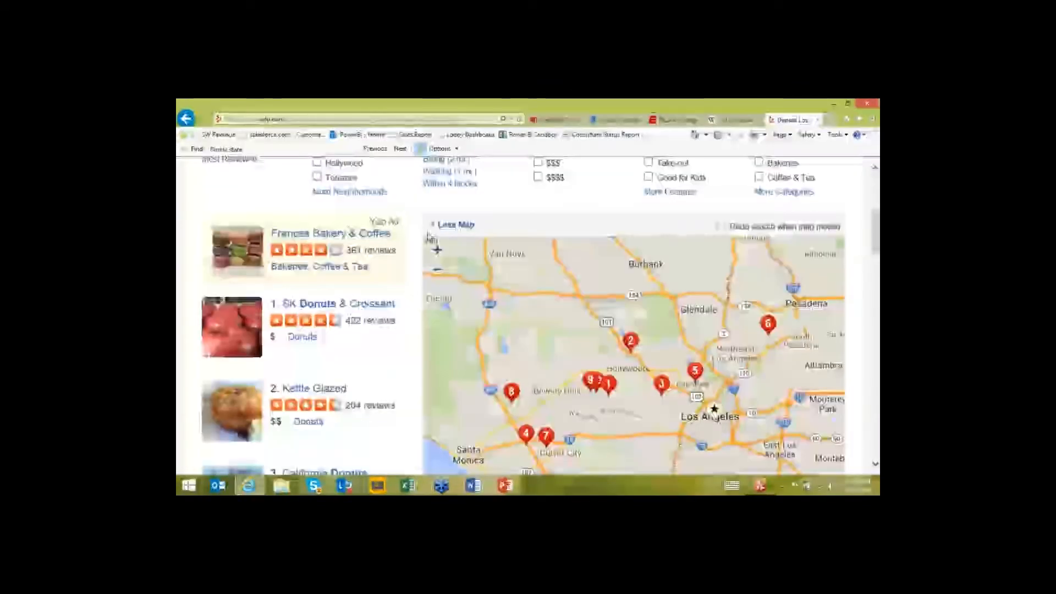
pyautogui.scroll(-1, 426, 238)
pyautogui.scroll(-4, 353, 278)
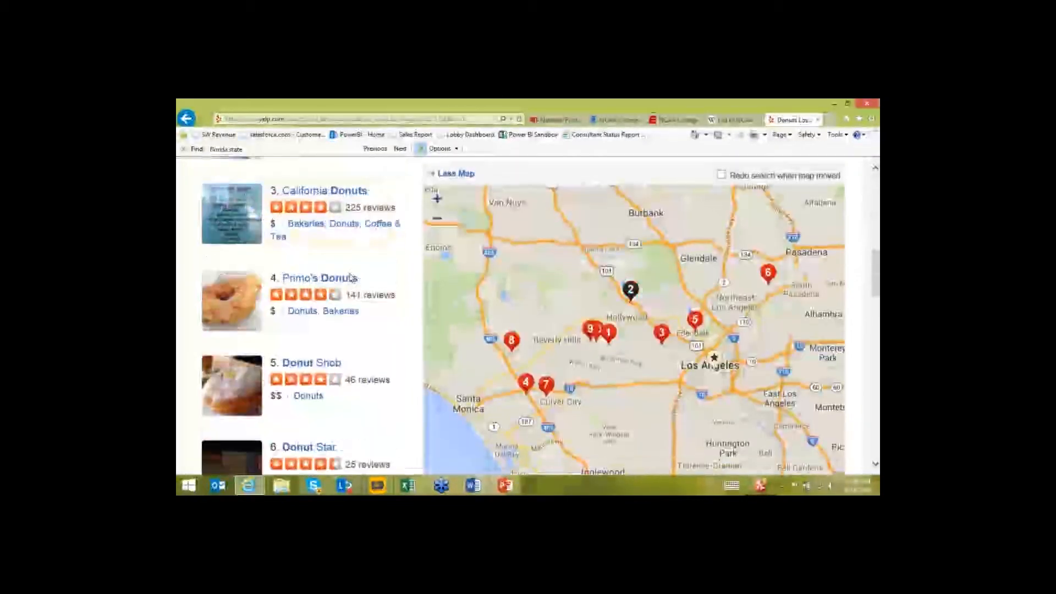
pyautogui.scroll(-2, 353, 278)
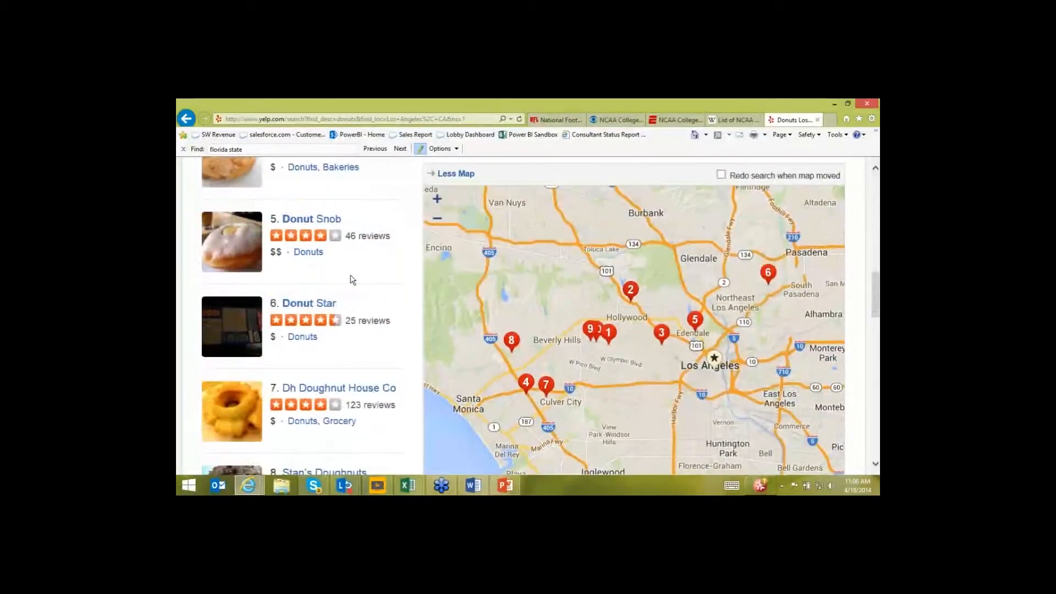
pyautogui.scroll(-1, 353, 280)
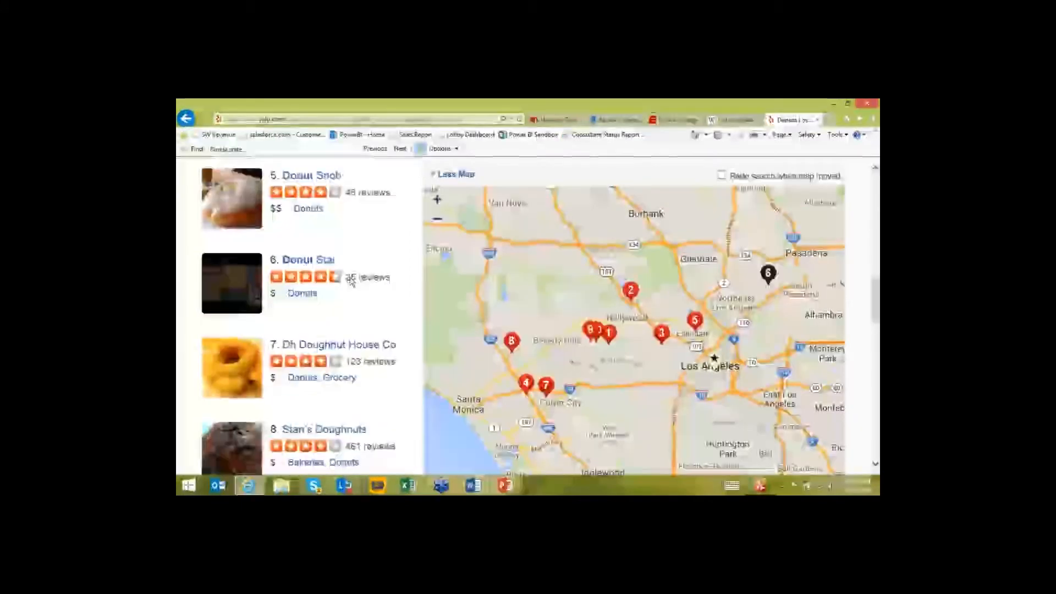
pyautogui.scroll(10, 353, 280)
pyautogui.scroll(-2, 353, 282)
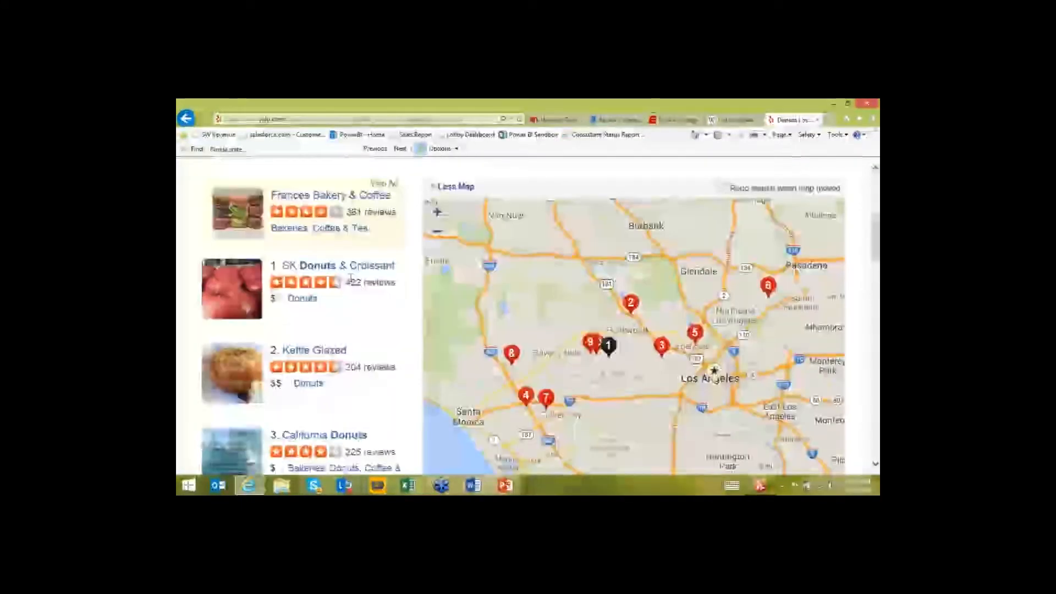
pyautogui.scroll(-1, 355, 285)
pyautogui.scroll(-4, 355, 285)
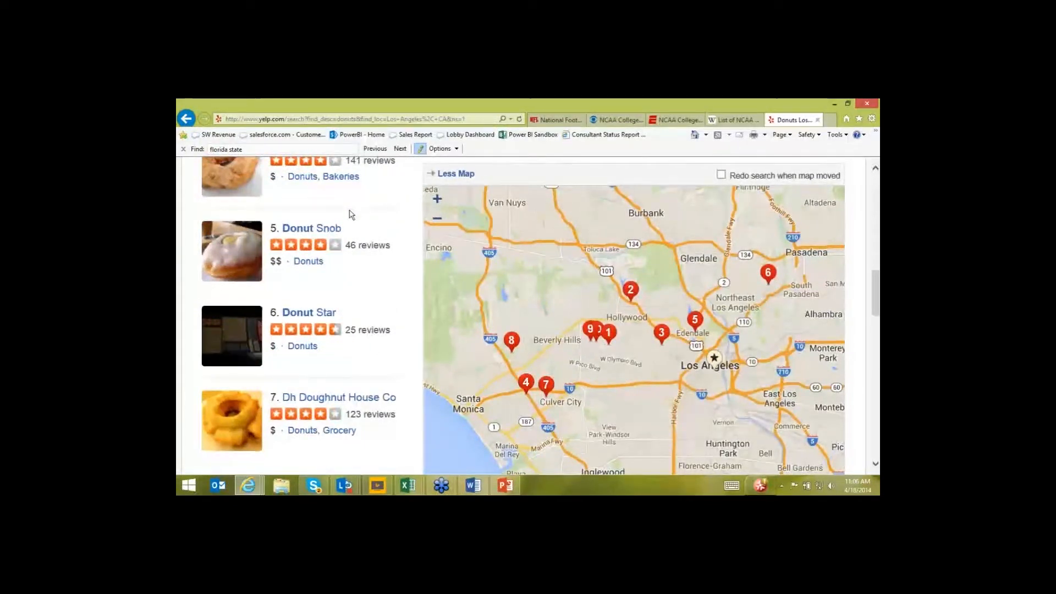
pyautogui.scroll(-8, 351, 215)
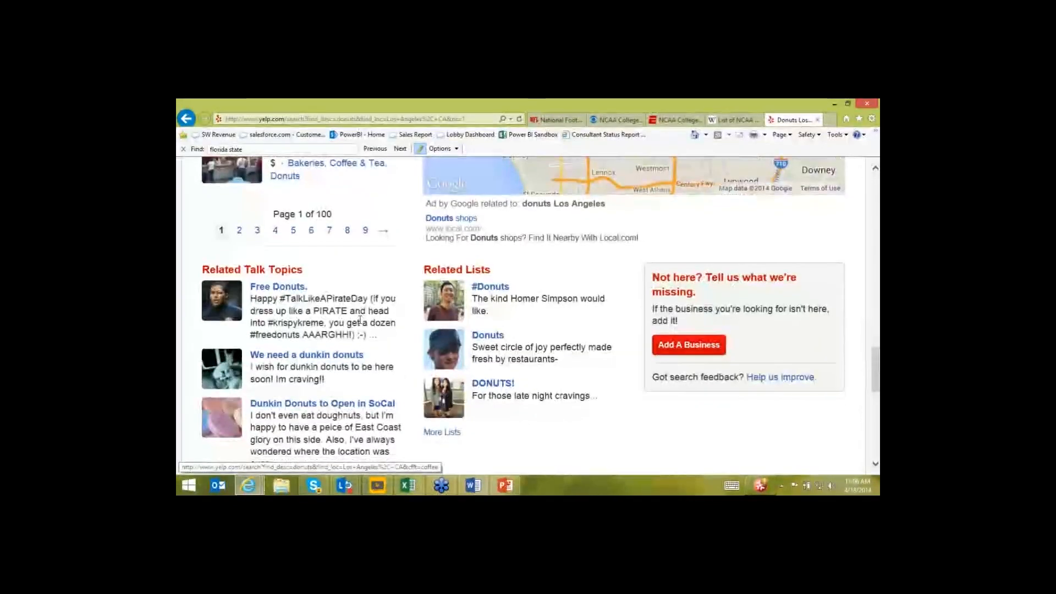
pyautogui.scroll(8, 360, 320)
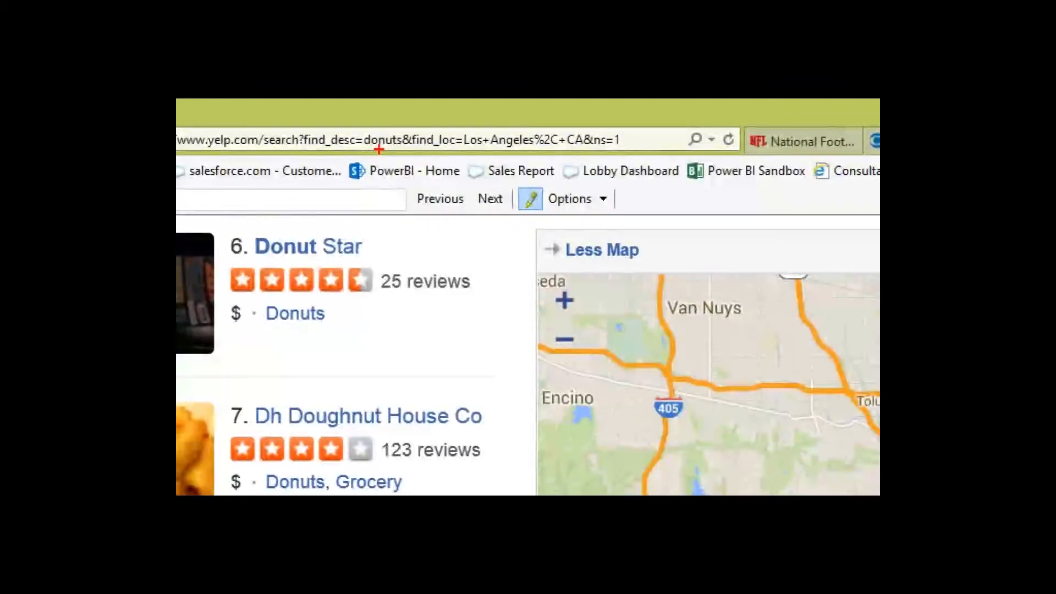
# Mark the find_desc=donuts and find_loc=Los Angeles URL parameters, then preview the open Excel workbooks.
pyautogui.moveTo(383, 148); pyautogui.dragTo(371, 186)
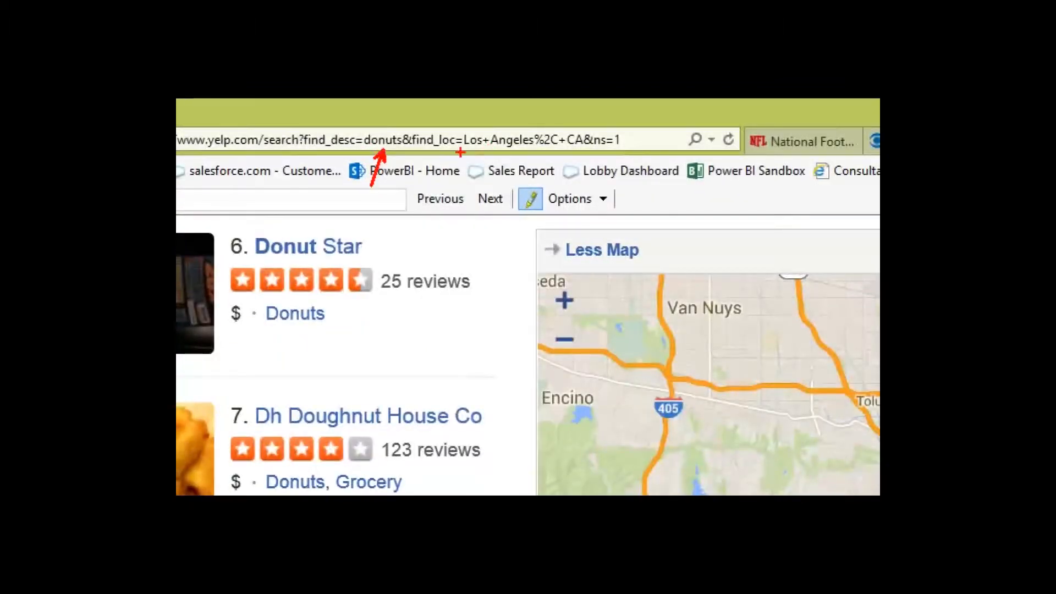
pyautogui.moveTo(461, 152); pyautogui.dragTo(534, 152)
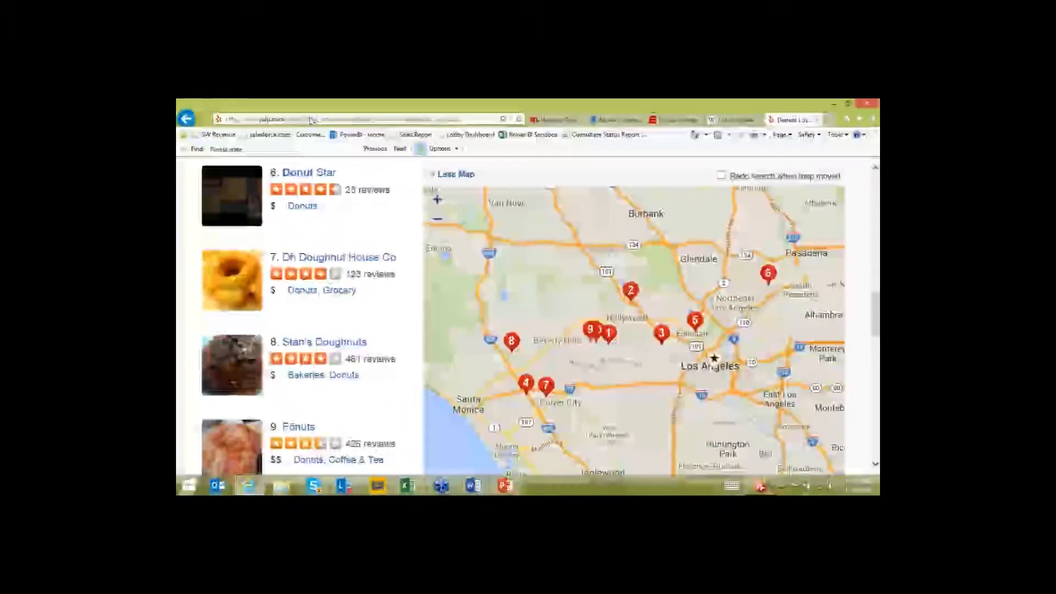
pyautogui.click(417, 490)
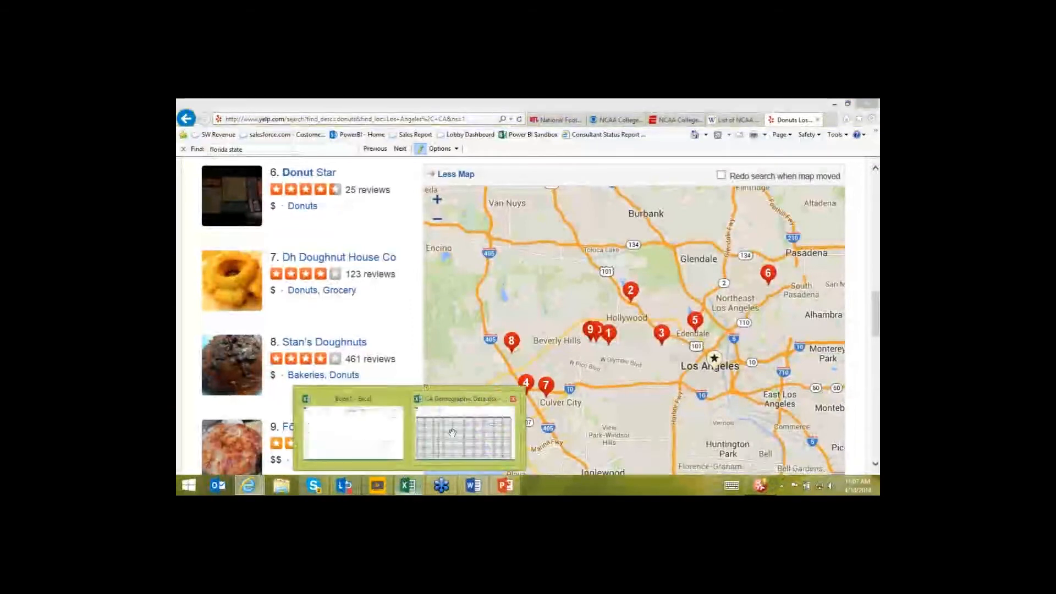
# Switch to CA Demographic Data.xlsx and browse the Geography Id zip codes in DemographicRaw.
pyautogui.click(465, 437)
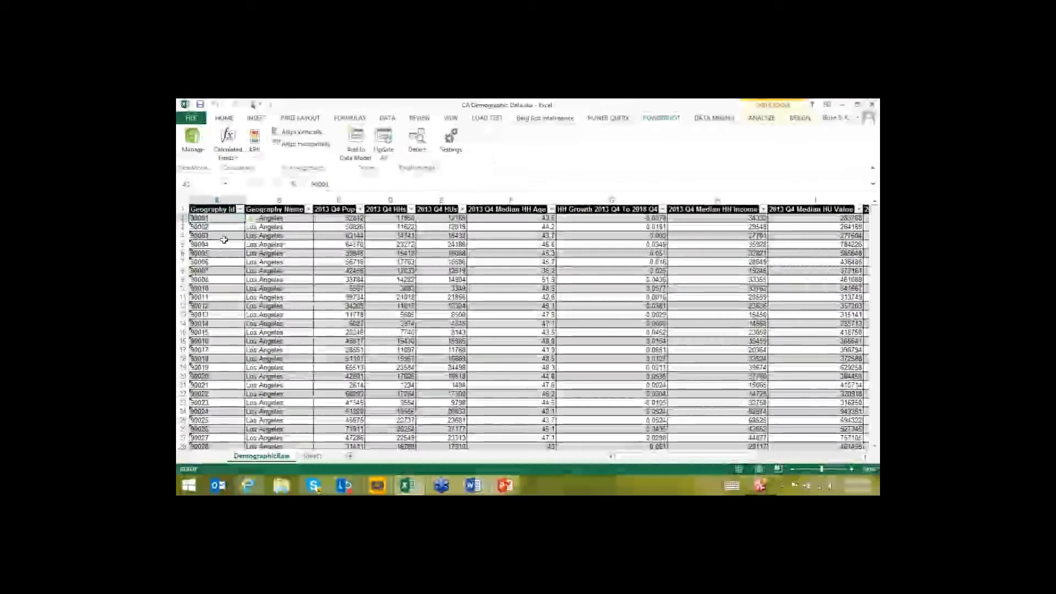
pyautogui.click(224, 237)
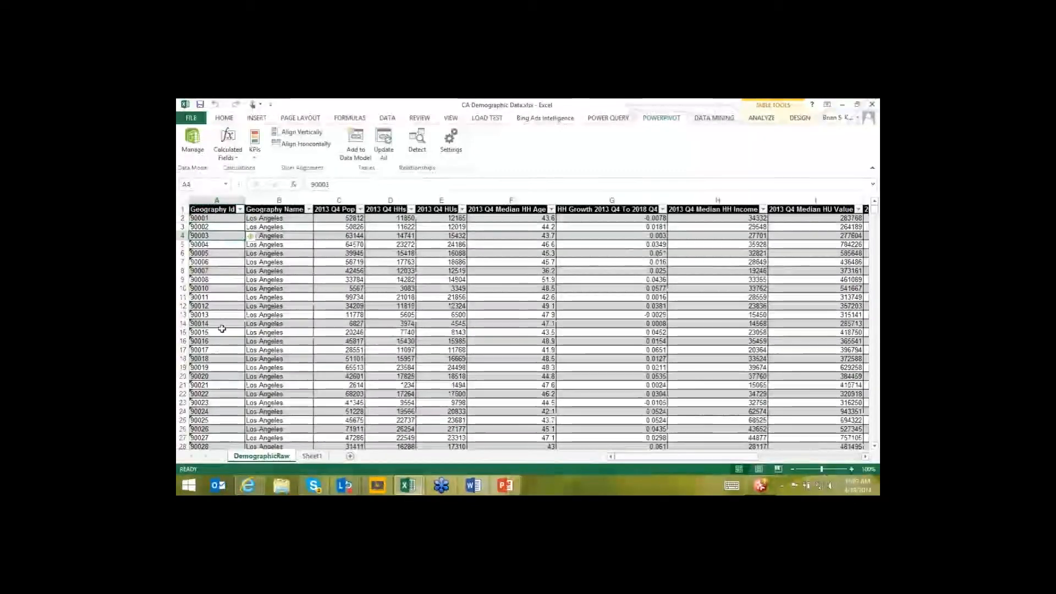
pyautogui.scroll(-3, 222, 325)
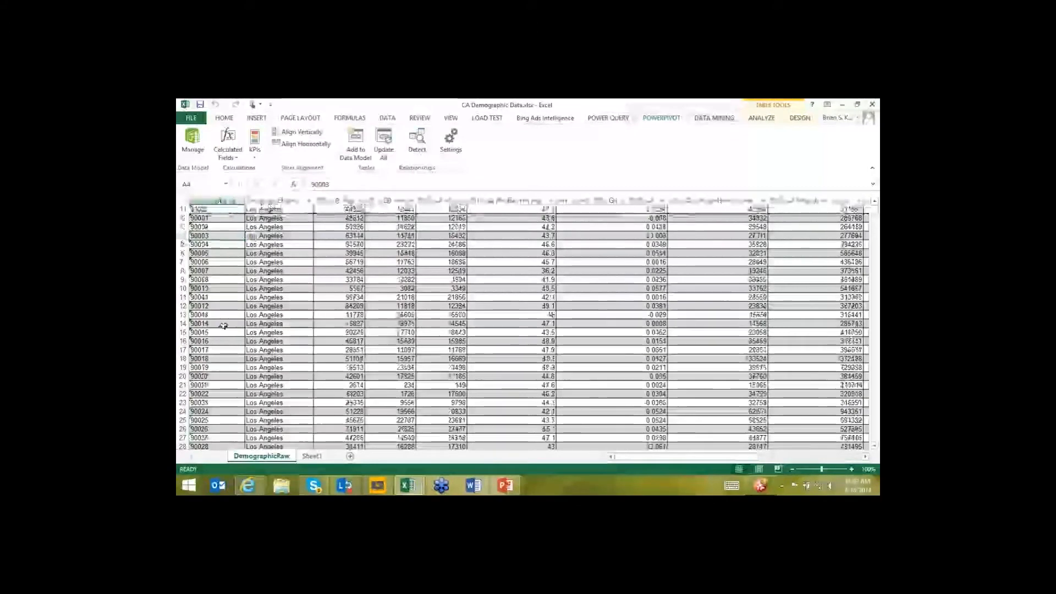
pyautogui.scroll(-20, 223, 326)
pyautogui.scroll(-3, 223, 313)
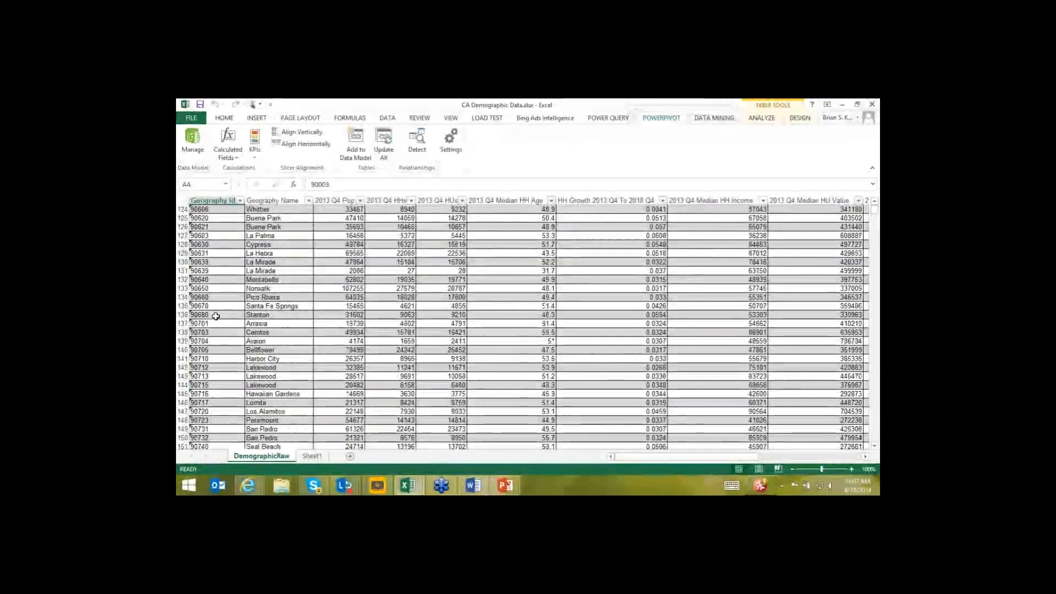
pyautogui.scroll(5, 211, 301)
pyautogui.scroll(20, 211, 300)
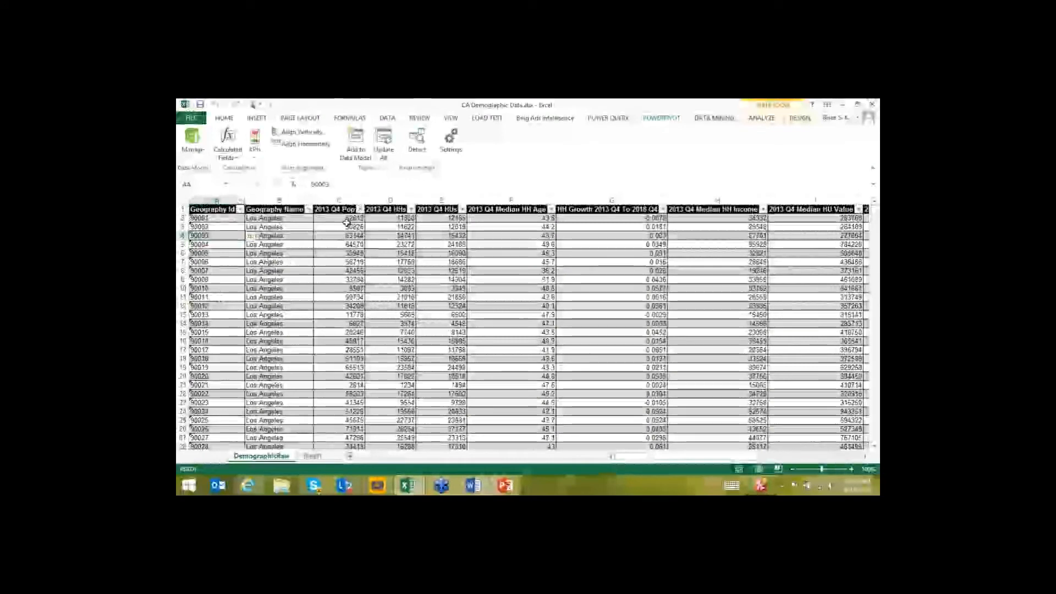
# Select population C2, median ages F2:F8, growth G2 and income H6, then go to Sheet1.
pyautogui.click(350, 219)
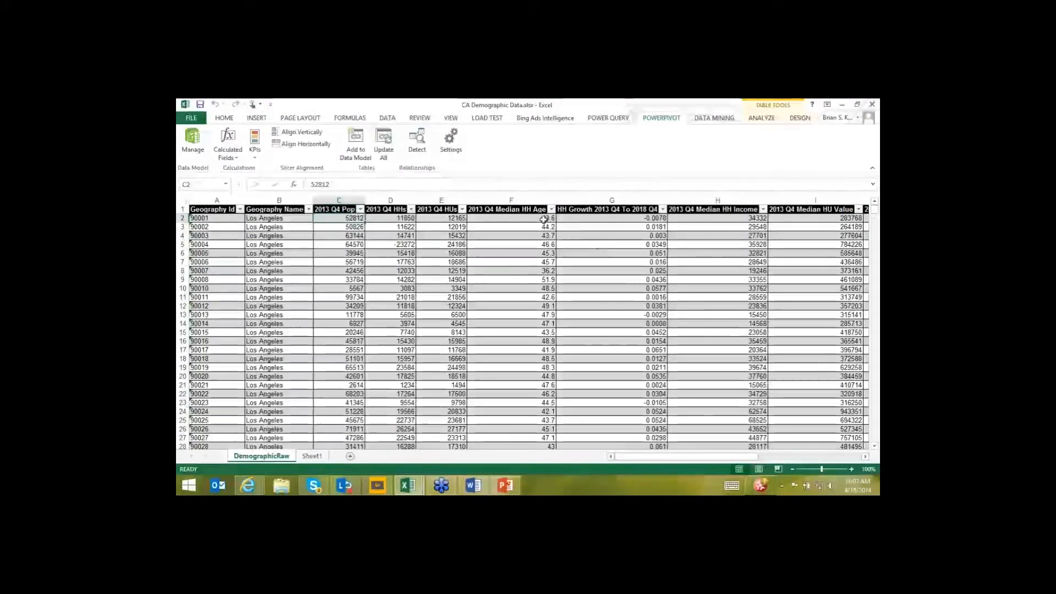
pyautogui.moveTo(543, 219); pyautogui.dragTo(547, 270)
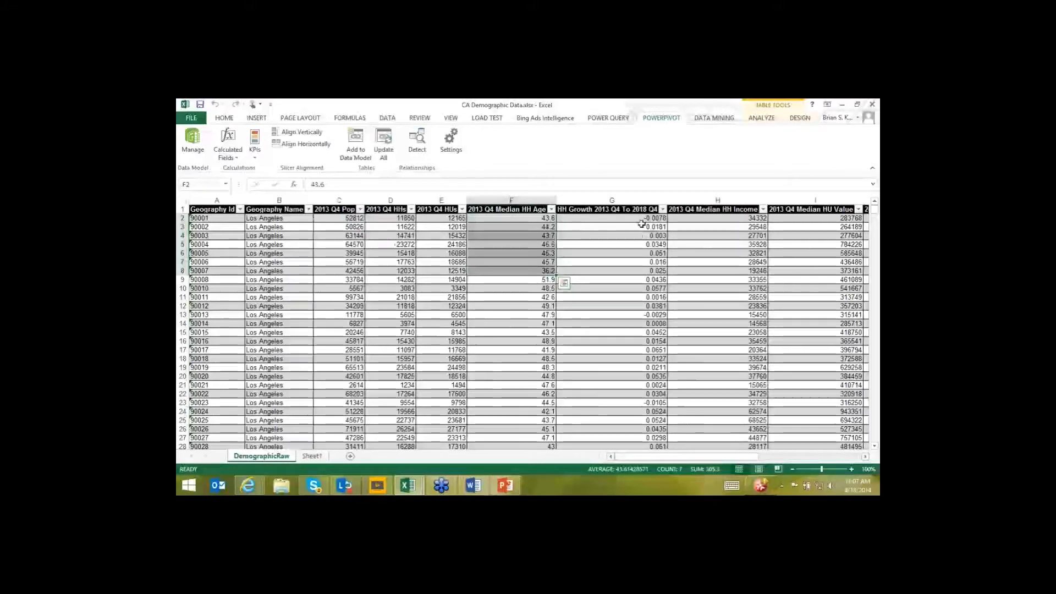
pyautogui.click(642, 221)
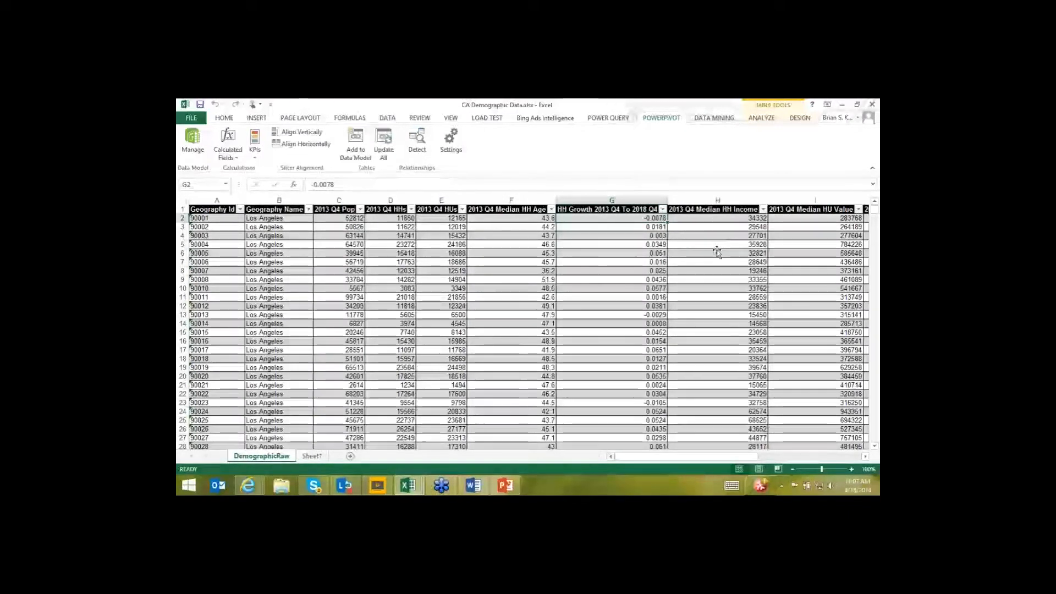
pyautogui.click(717, 252)
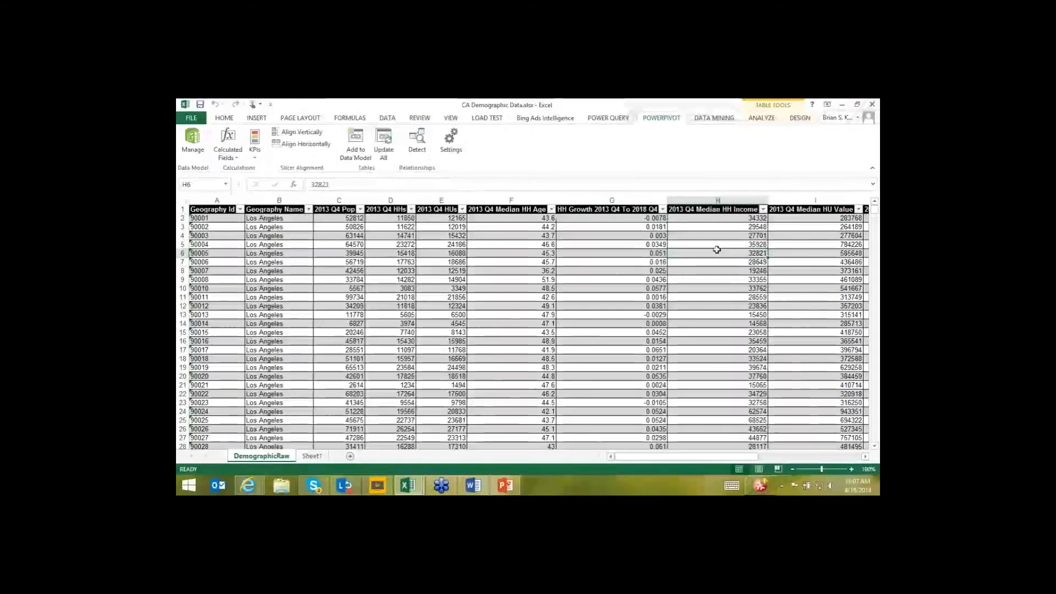
pyautogui.hscroll(5, 717, 250)
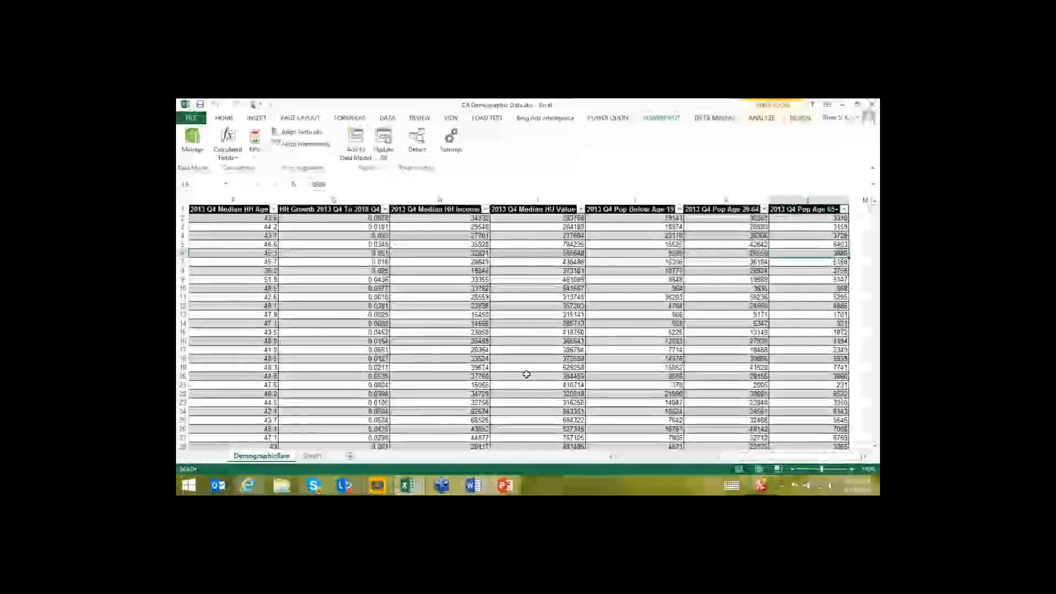
pyautogui.click(312, 456)
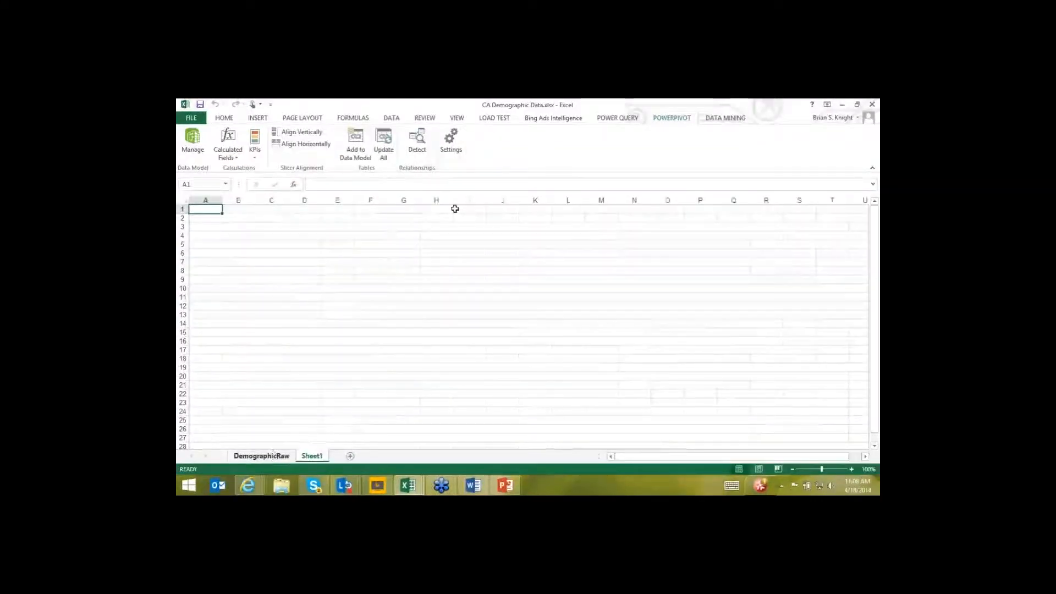
# Show the Power Query tab and confirm the Microsoft Power Query for Excel COM add-in is enabled.
pyautogui.click(614, 119)
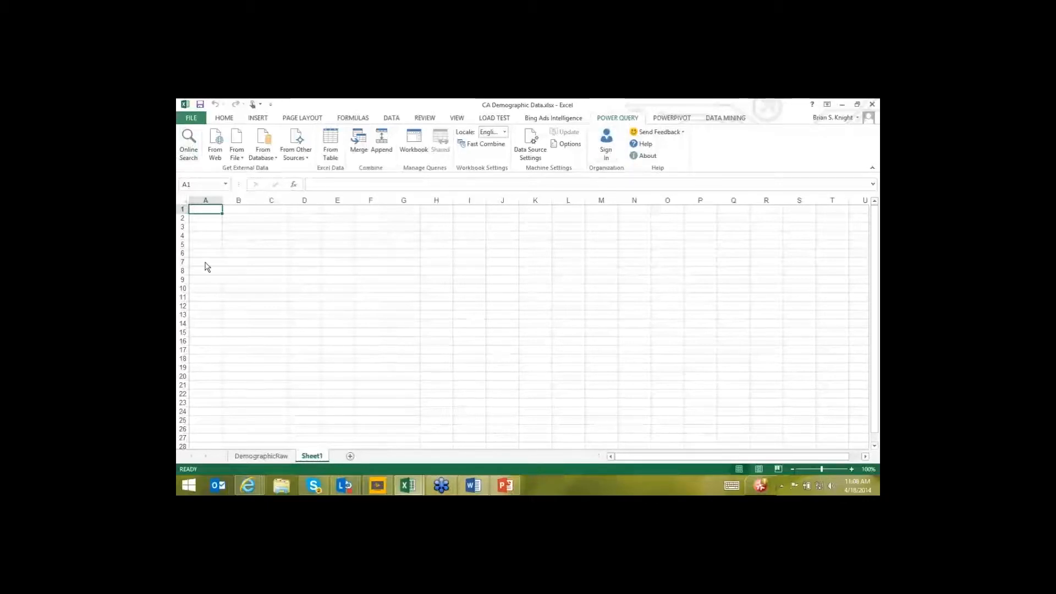
pyautogui.hotkey('alt', 'f')
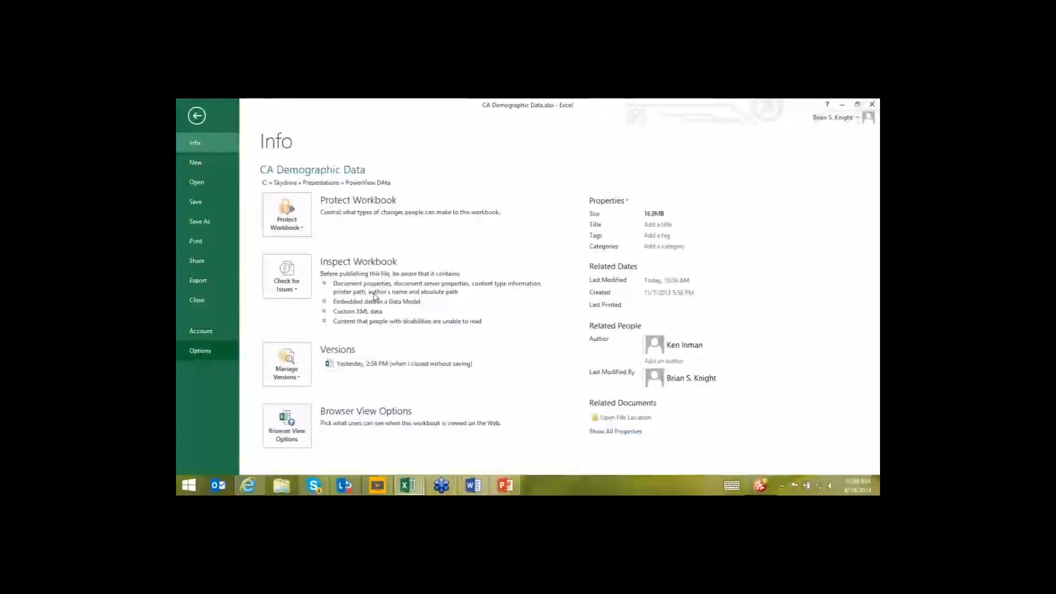
pyautogui.click(200, 356)
pyautogui.click(352, 251)
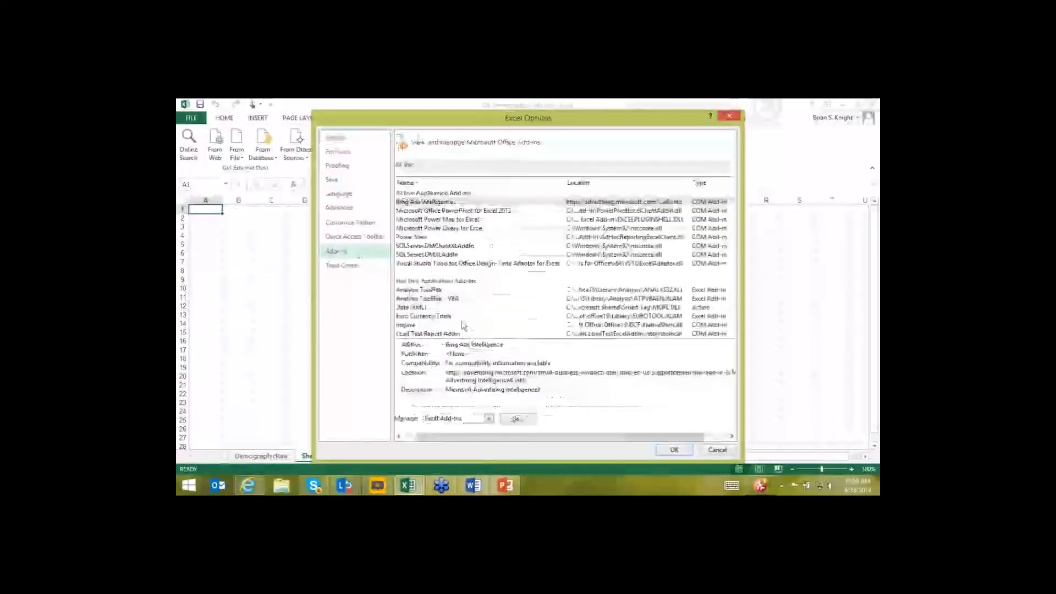
pyautogui.click(479, 419)
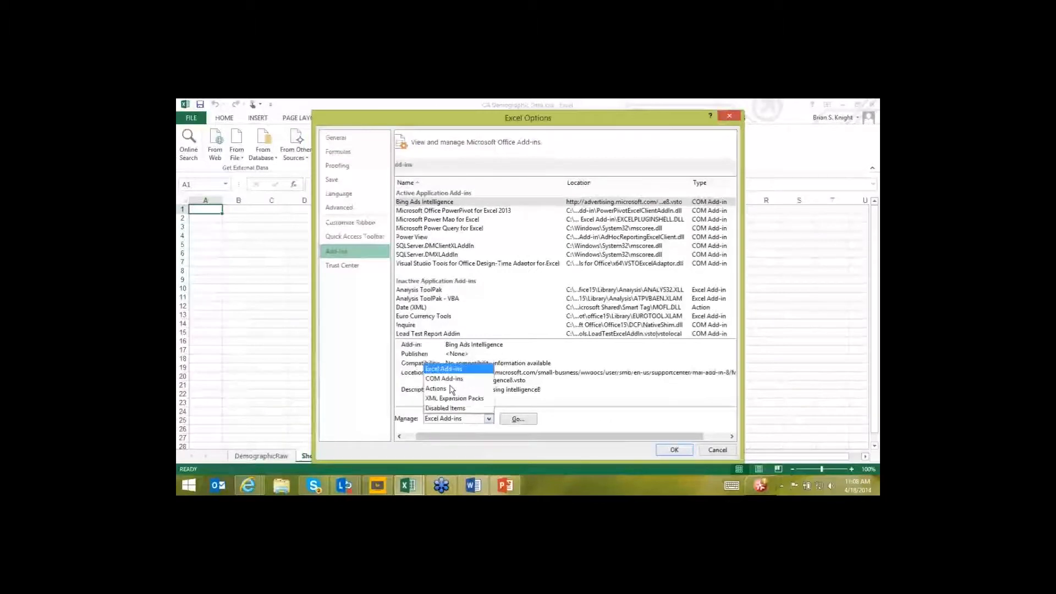
pyautogui.click(451, 378)
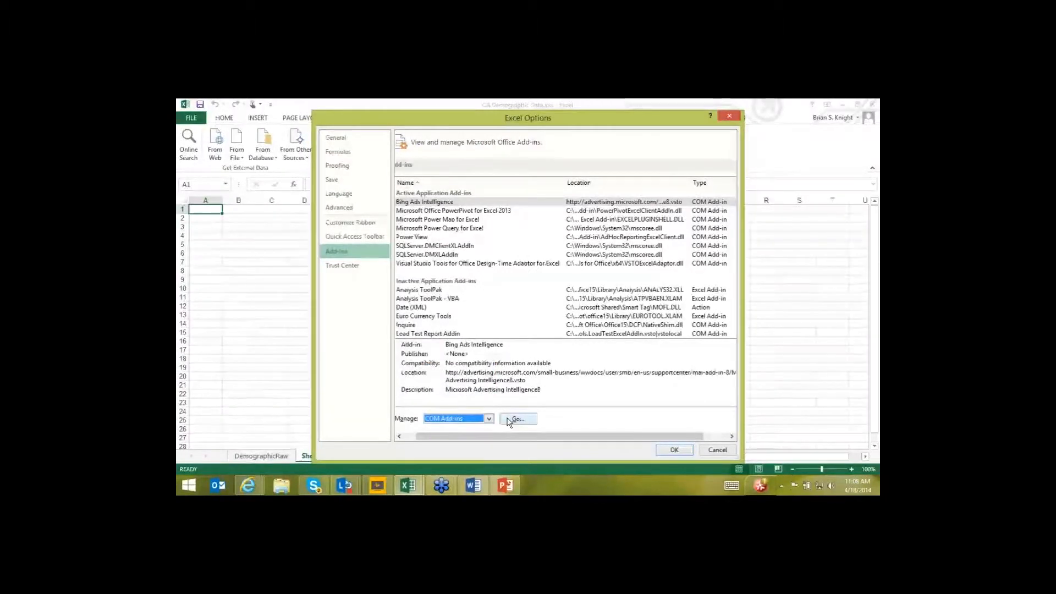
pyautogui.click(516, 420)
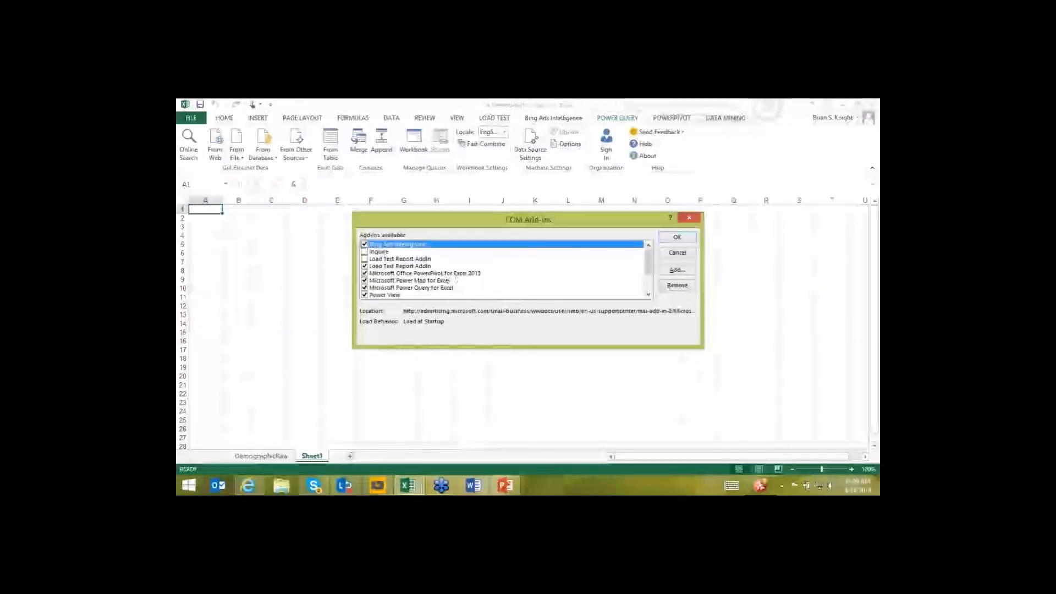
pyautogui.moveTo(460, 296); pyautogui.dragTo(496, 297)
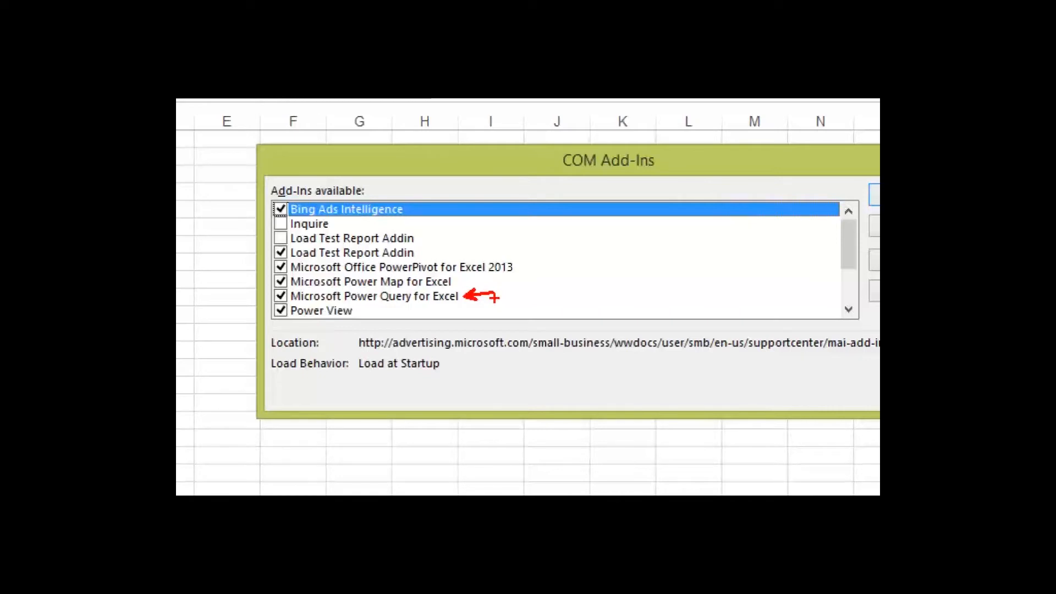
pyautogui.press('Escape')
pyautogui.press('Escape')
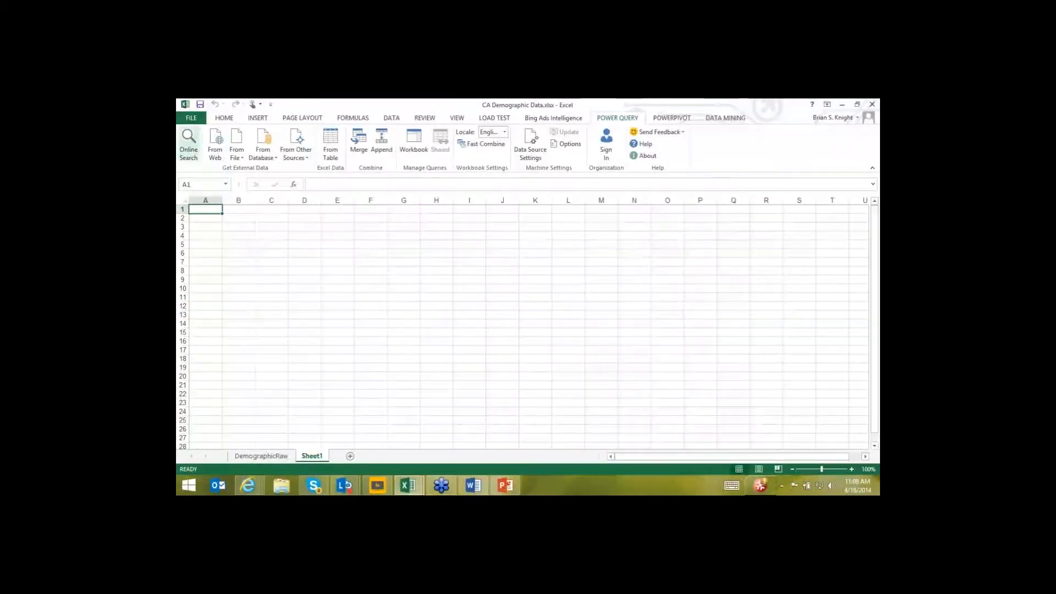
pyautogui.click(268, 159)
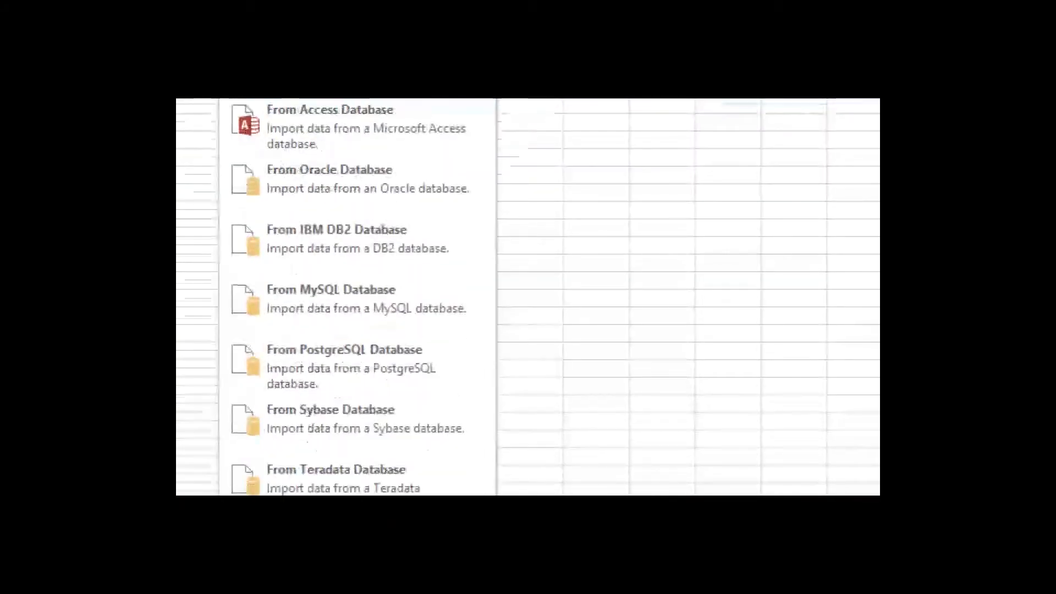
pyautogui.press('Escape')
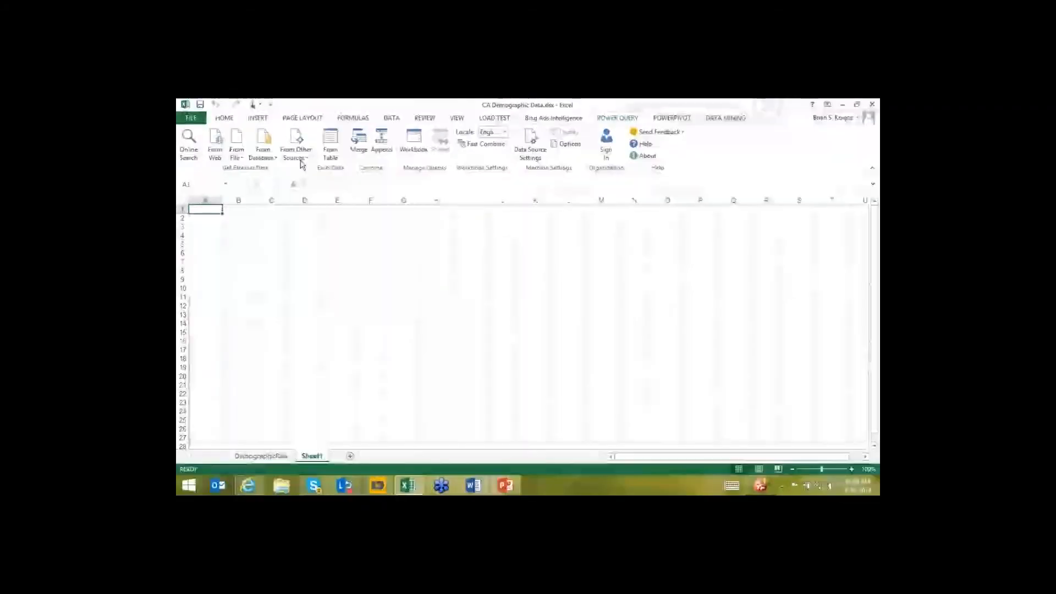
pyautogui.click(296, 154)
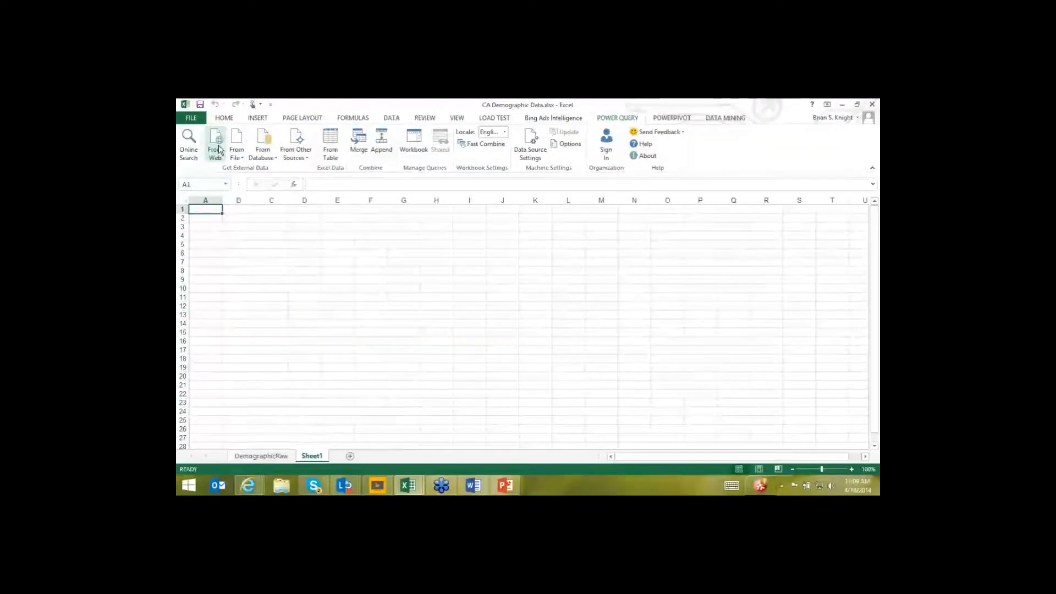
# Create a From Web query using the Yelp business_review_search URL for Donut in Los Angeles.
pyautogui.click(216, 146)
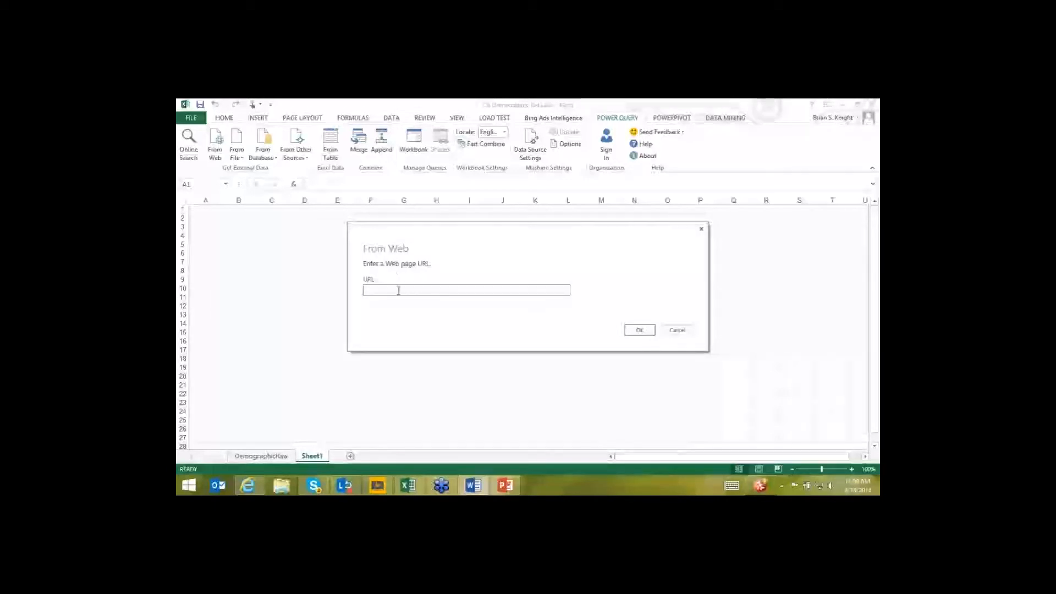
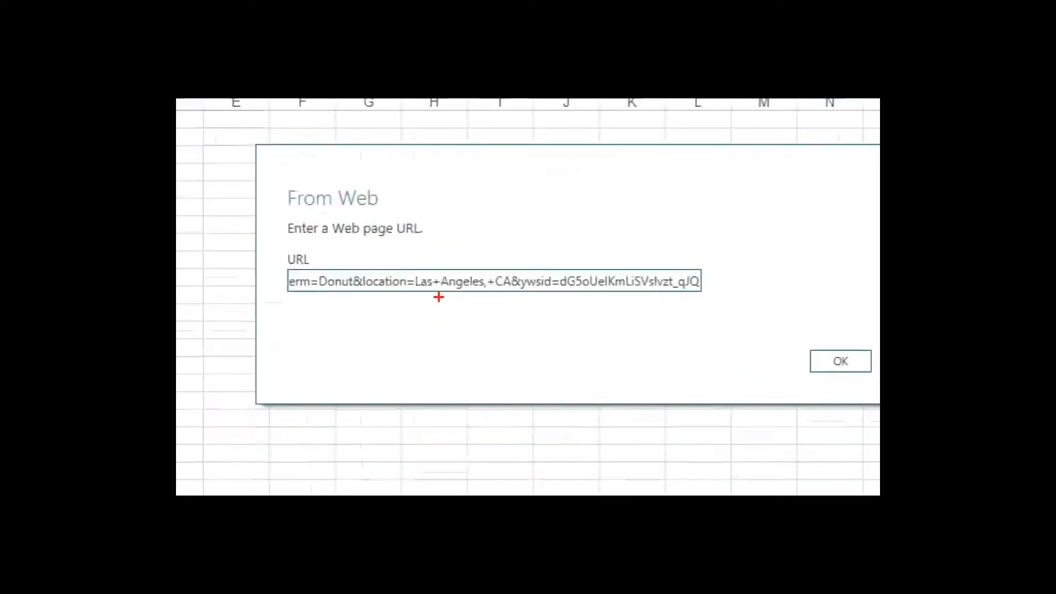
pyautogui.moveTo(487, 282); pyautogui.dragTo(525, 283)
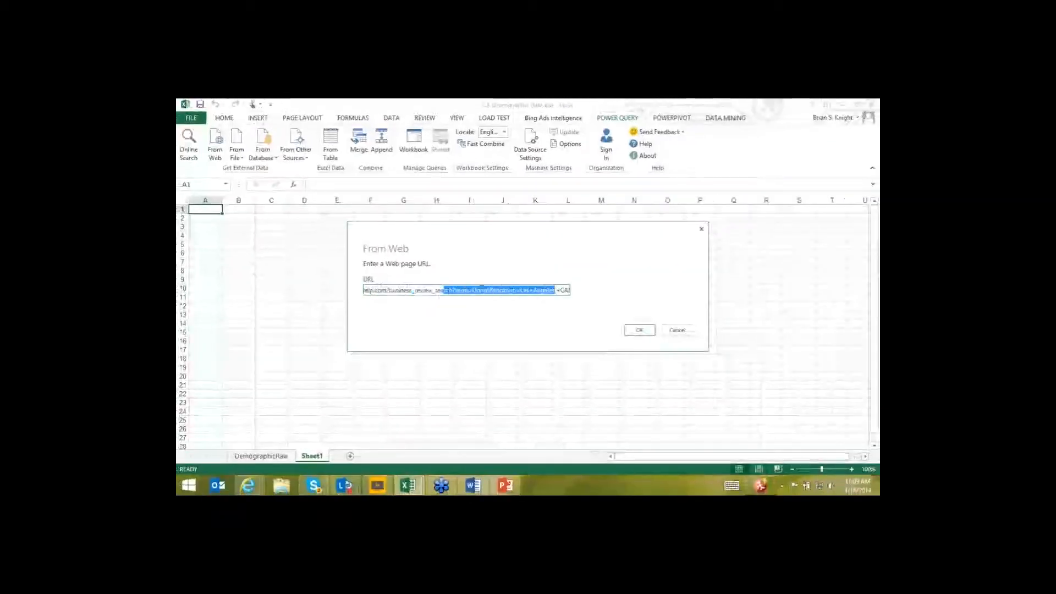
pyautogui.click(477, 290)
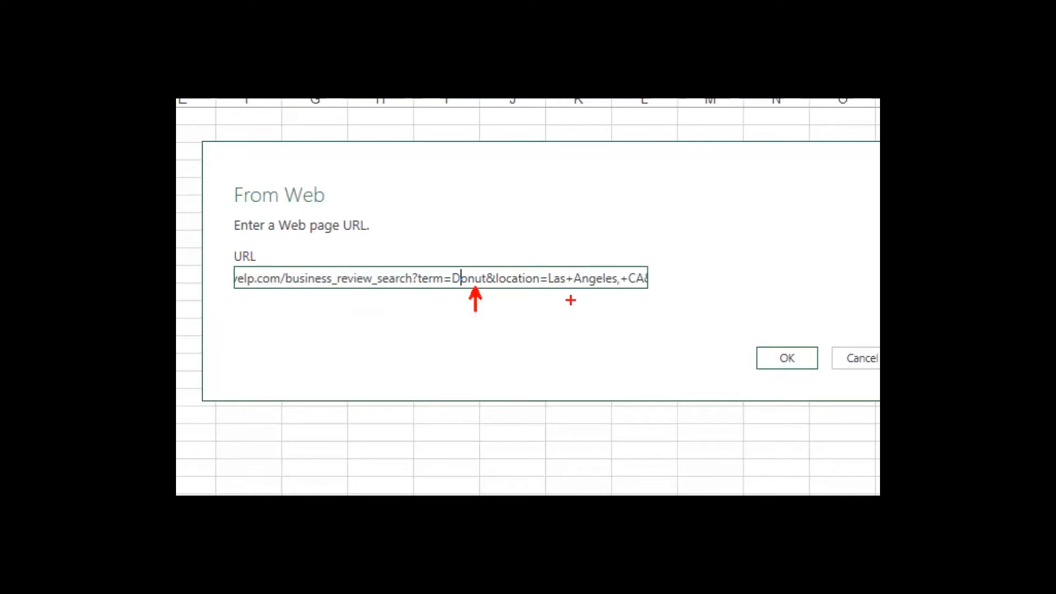
pyautogui.moveTo(552, 292); pyautogui.dragTo(645, 292)
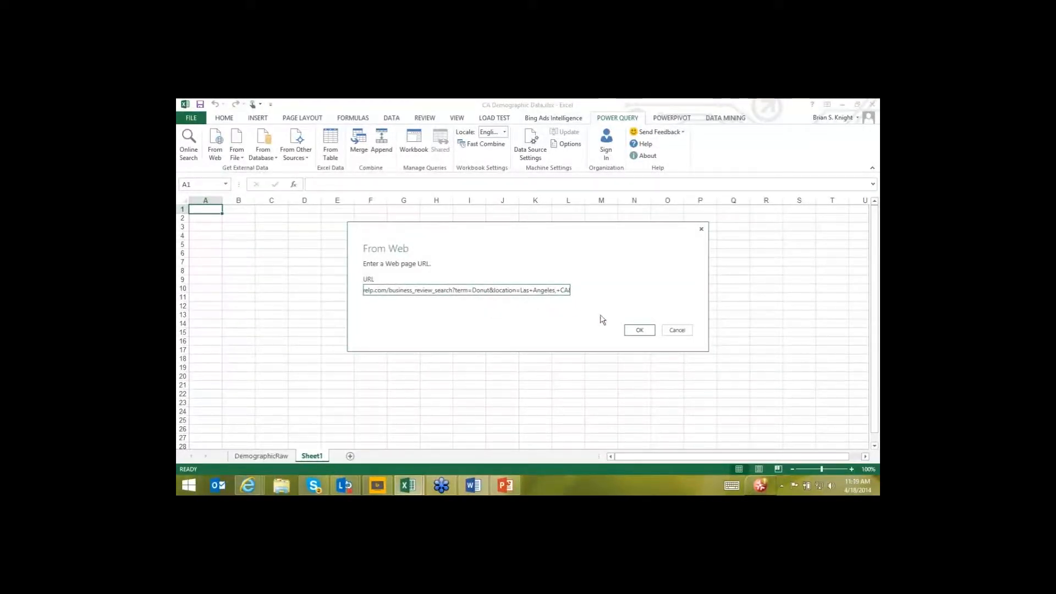
pyautogui.click(640, 332)
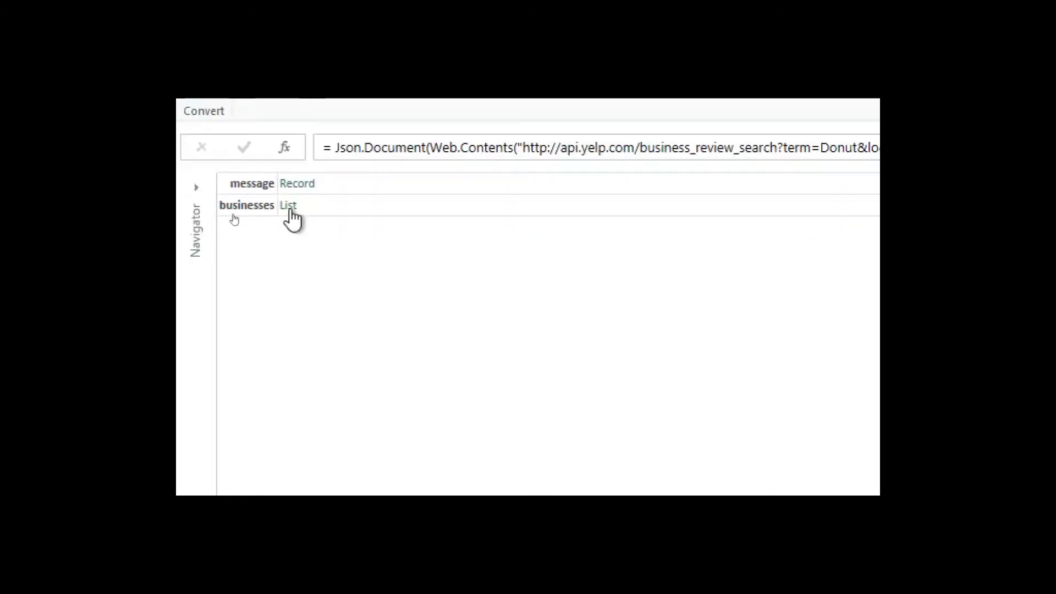
# Drill into the businesses List to show its numbered Record rows.
pyautogui.click(290, 210)
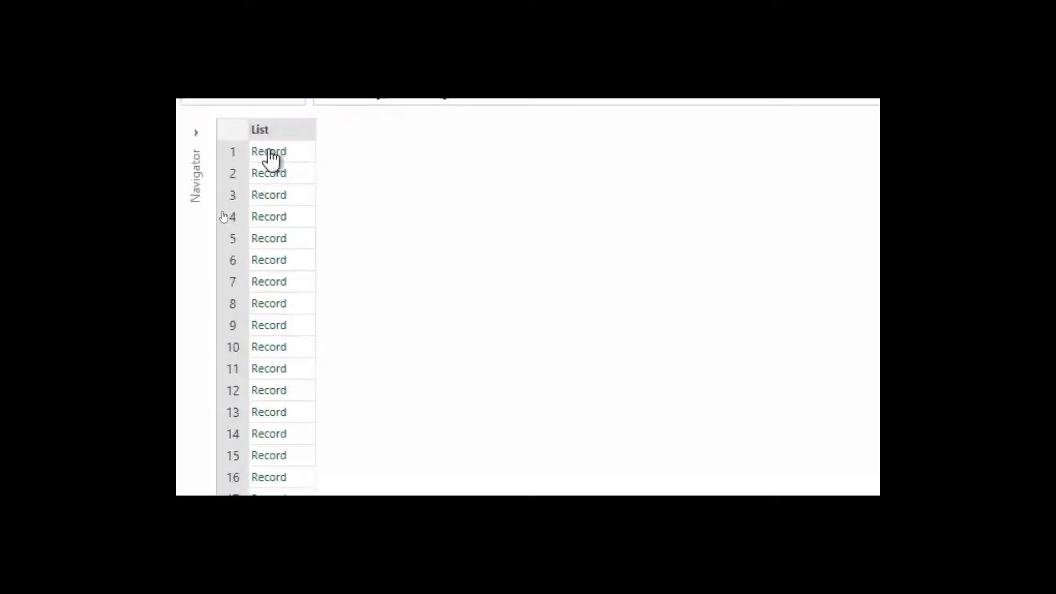
# Inspect the first business Record's city field, then expand the Navigator pane.
pyautogui.click(269, 152)
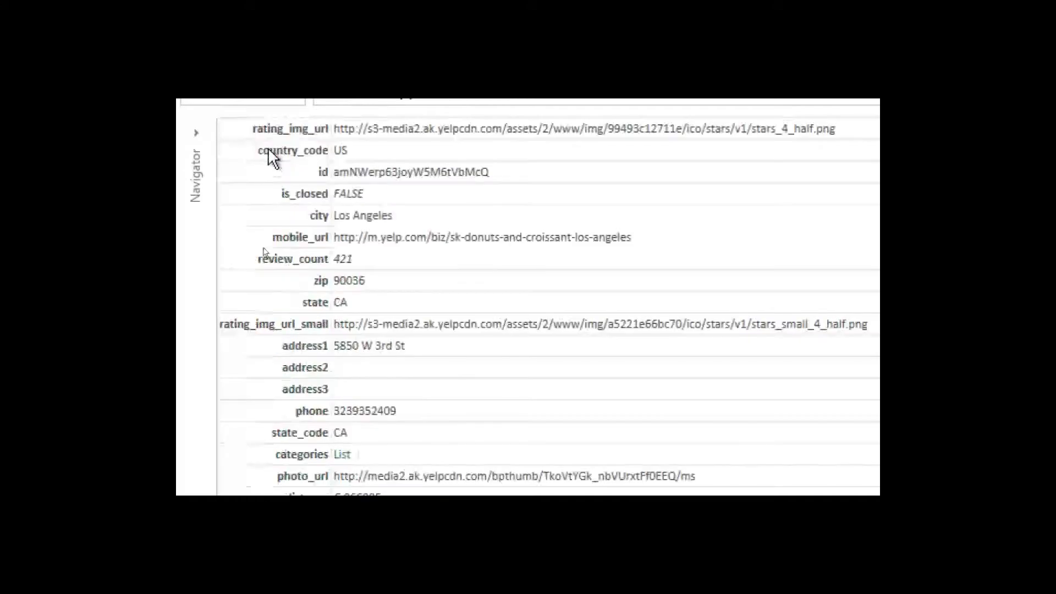
pyautogui.click(352, 220)
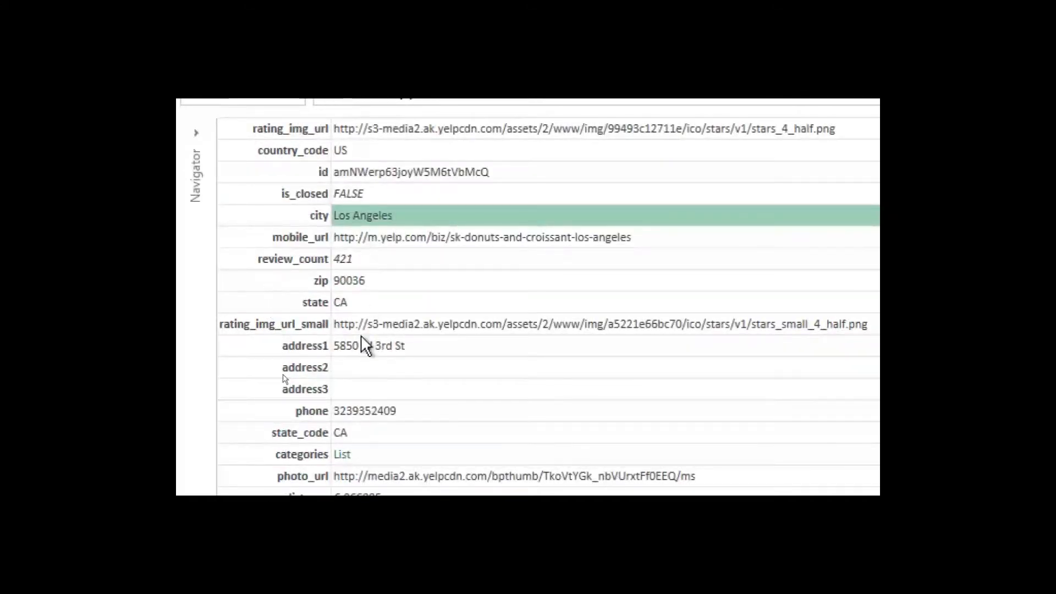
pyautogui.scroll(-3, 374, 338)
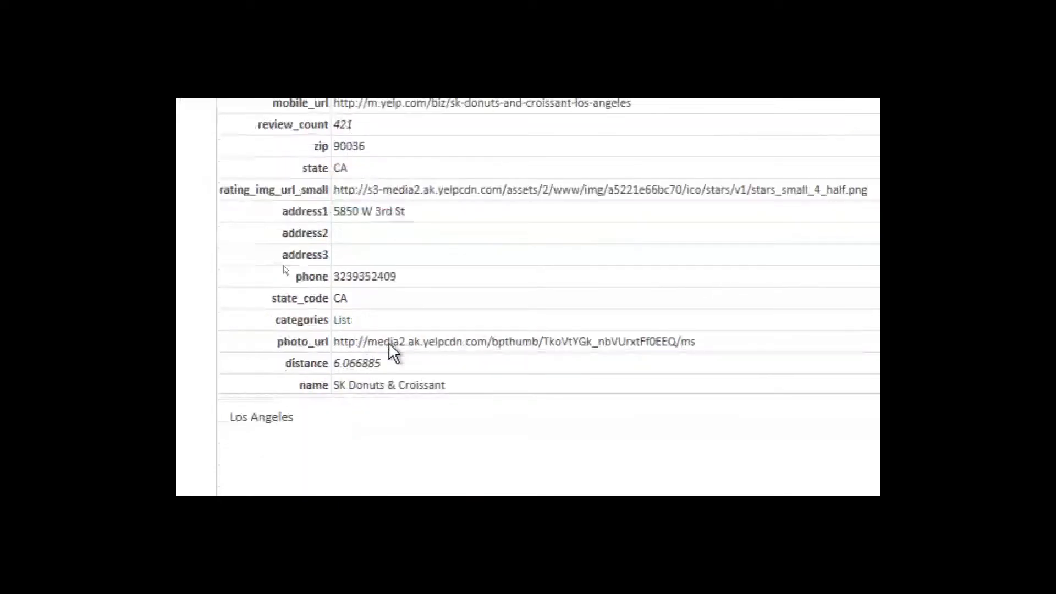
pyautogui.scroll(1, 391, 151)
pyautogui.scroll(2, 384, 158)
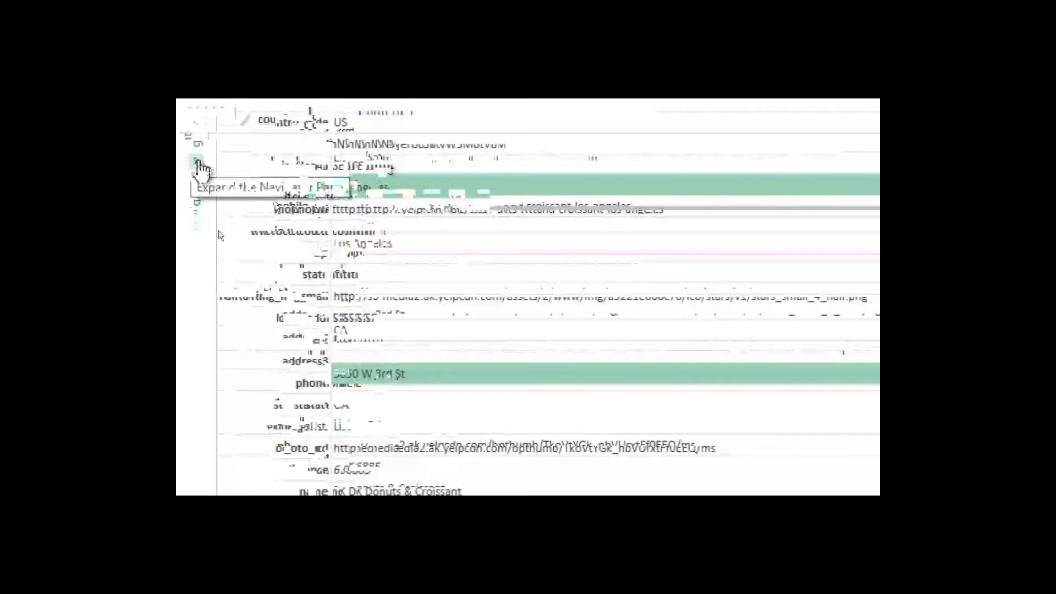
pyautogui.click(201, 169)
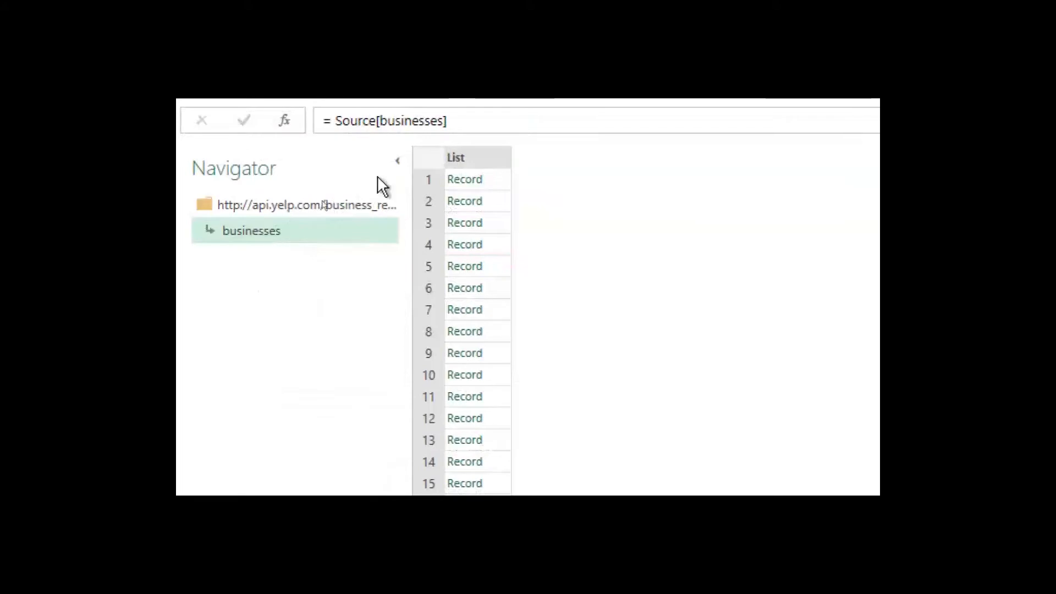
# Convert the businesses list To Table with delimiter None, producing Column1 of Records.
pyautogui.rightClick(468, 158)
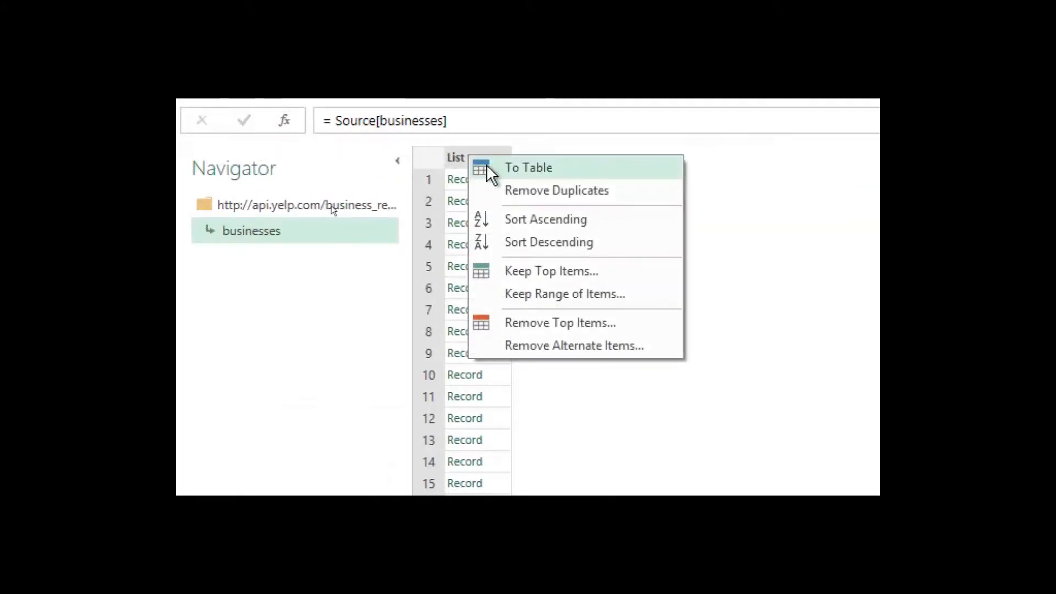
pyautogui.click(487, 164)
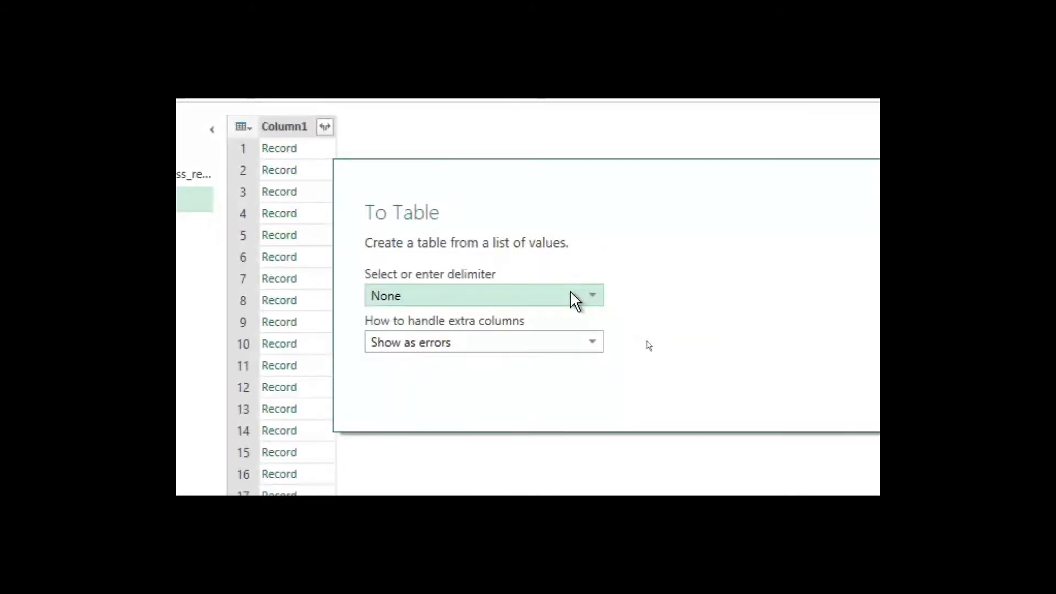
pyautogui.click(778, 388)
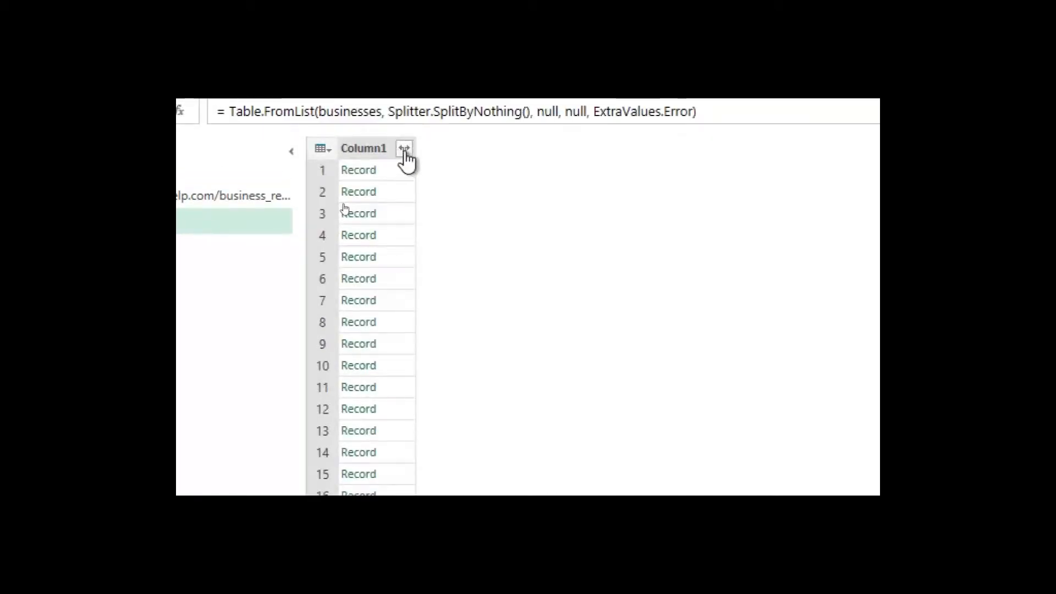
# Expand Column1 into its business fields, excluding address2, address3 and distance.
pyautogui.click(405, 148)
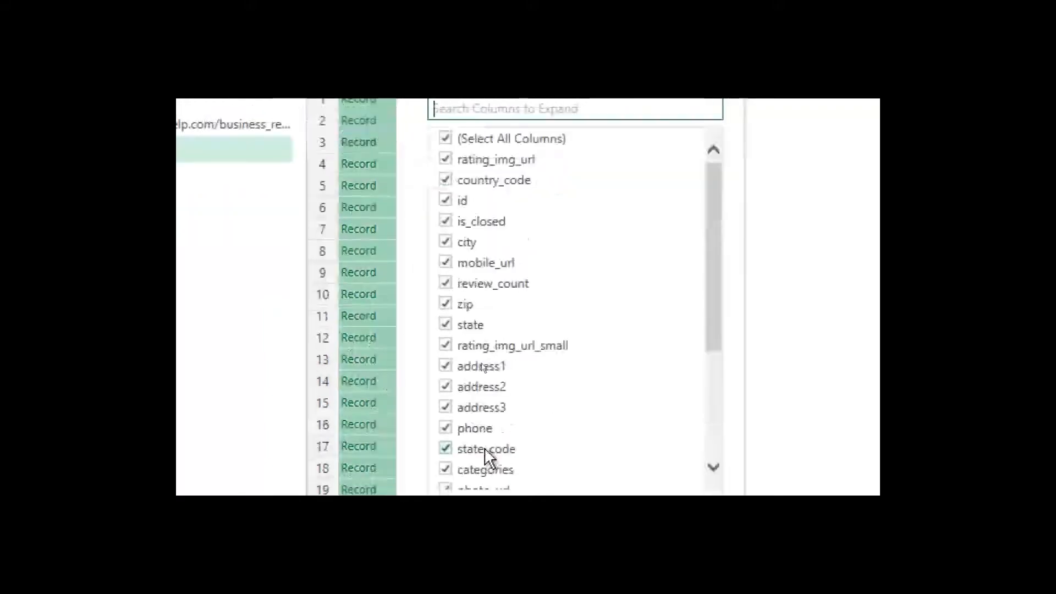
pyautogui.moveTo(713, 289); pyautogui.dragTo(700, 309)
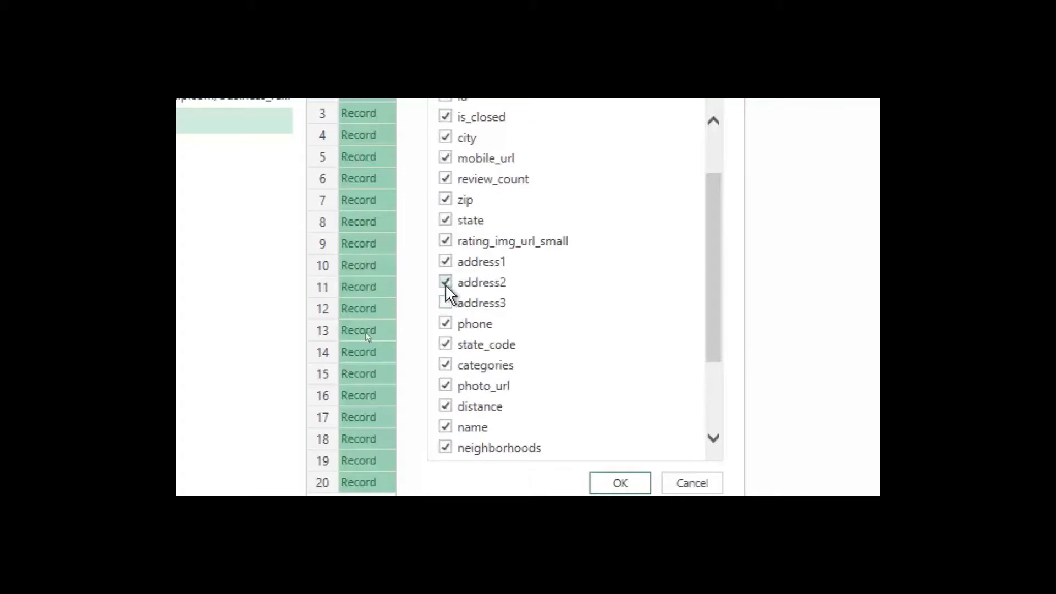
pyautogui.click(446, 282)
pyautogui.click(445, 303)
pyautogui.moveTo(711, 332); pyautogui.dragTo(713, 390)
pyautogui.click(445, 313)
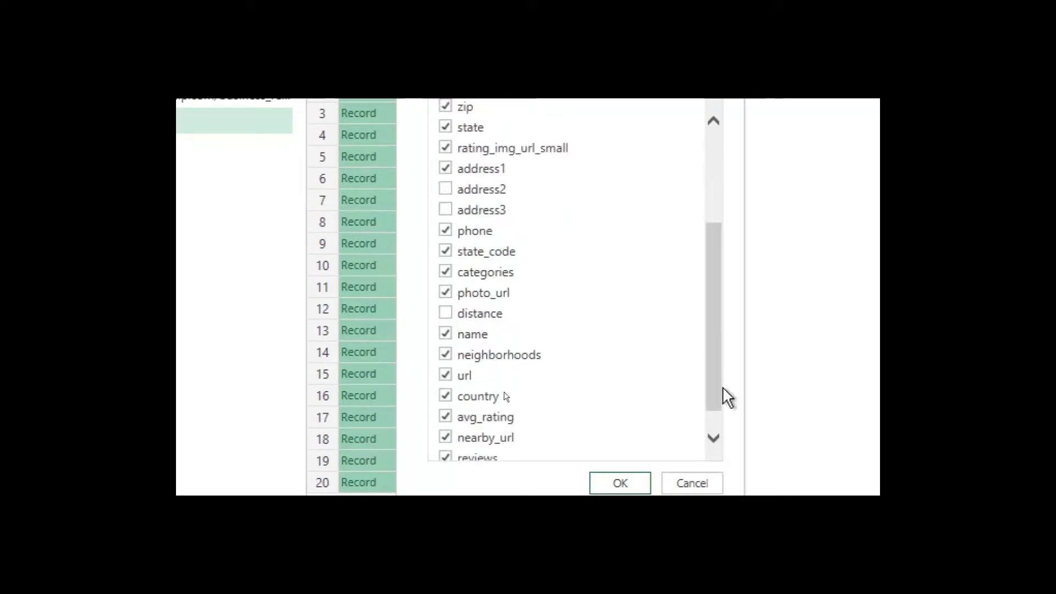
pyautogui.moveTo(722, 396); pyautogui.dragTo(726, 426)
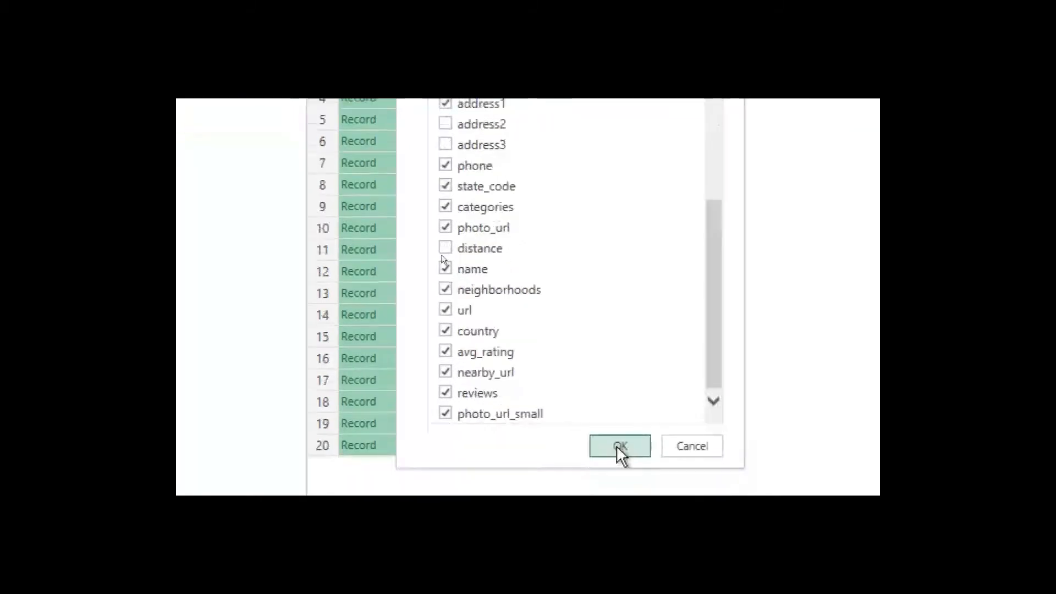
pyautogui.click(620, 446)
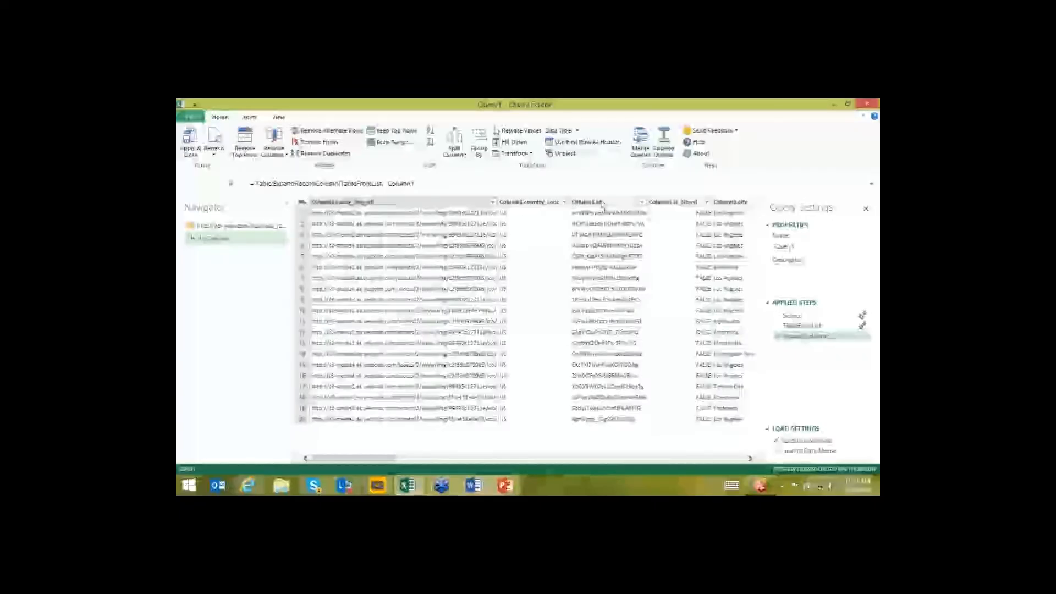
# Remove the Column1.id column from Query1.
pyautogui.rightClick(605, 205)
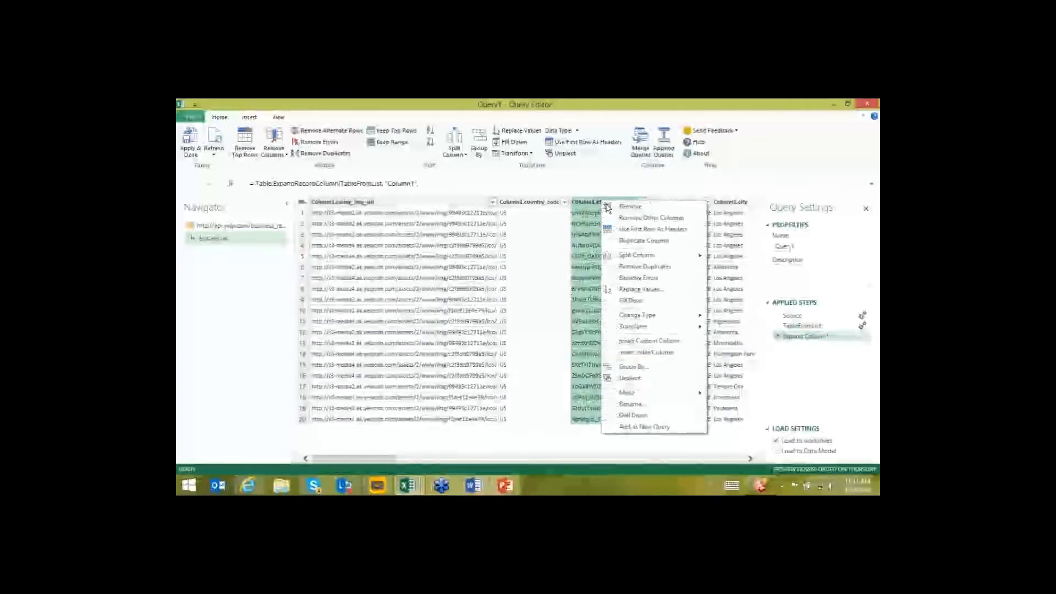
pyautogui.click(608, 206)
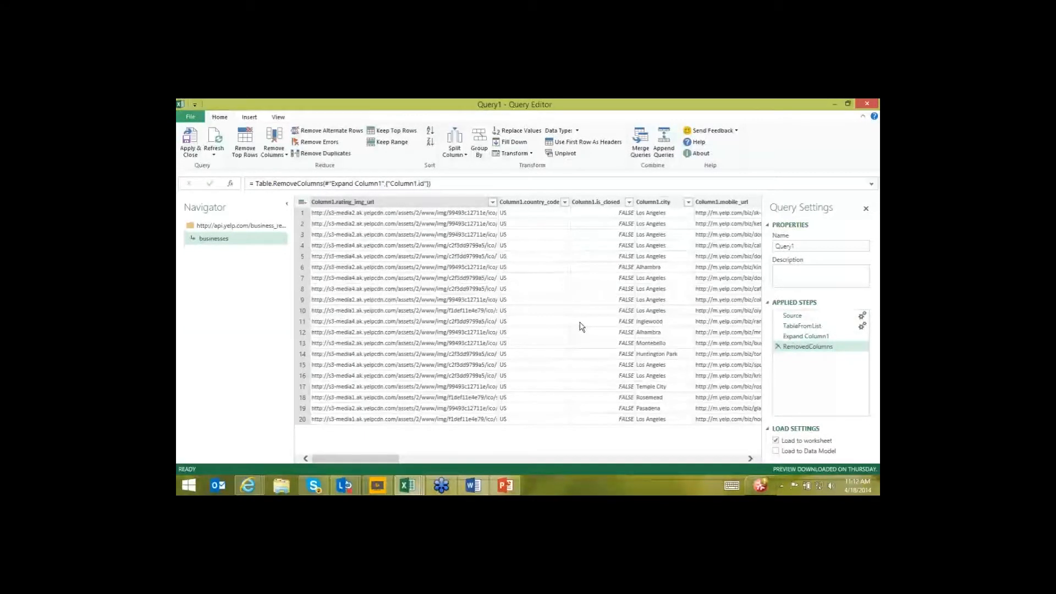
pyautogui.click(794, 326)
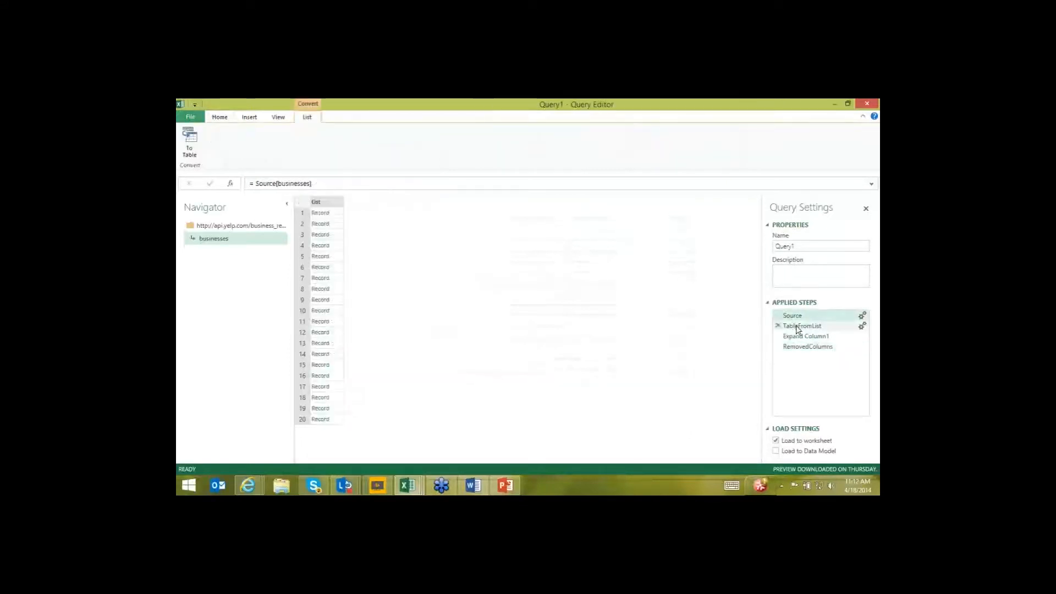
pyautogui.click(800, 336)
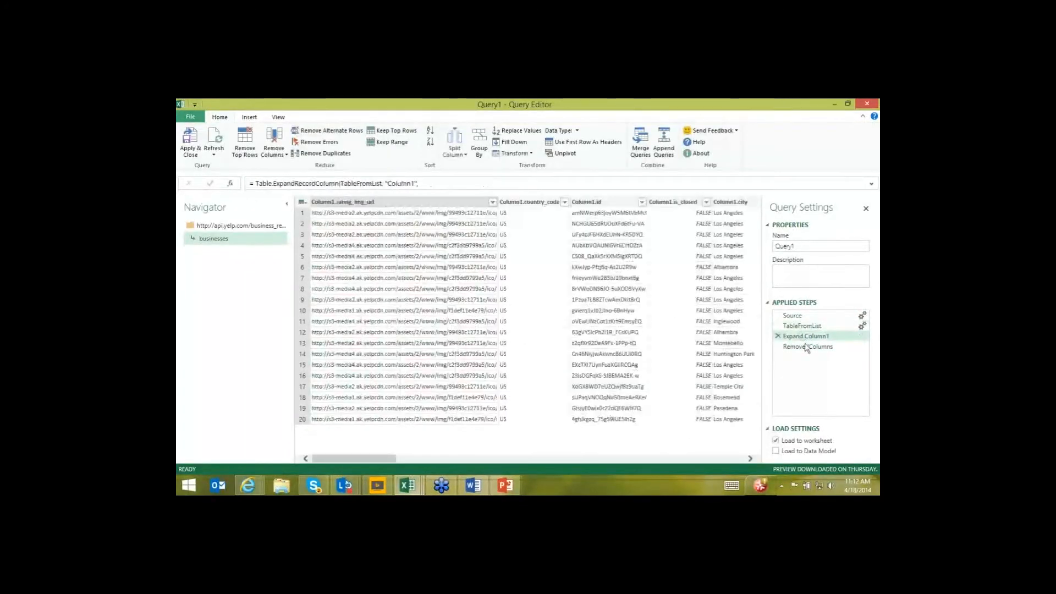
pyautogui.click(804, 347)
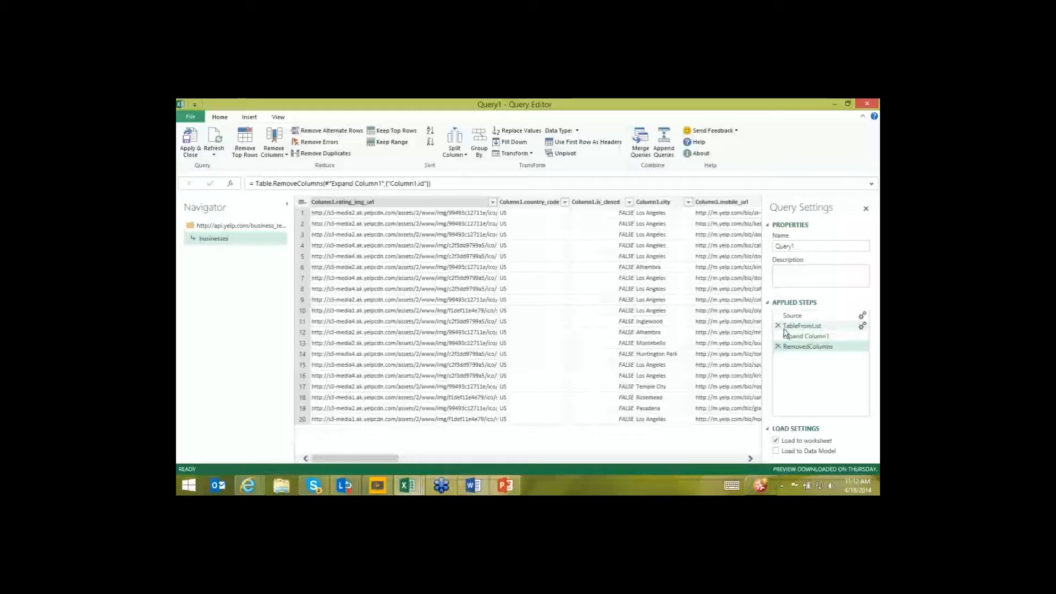
pyautogui.click(862, 328)
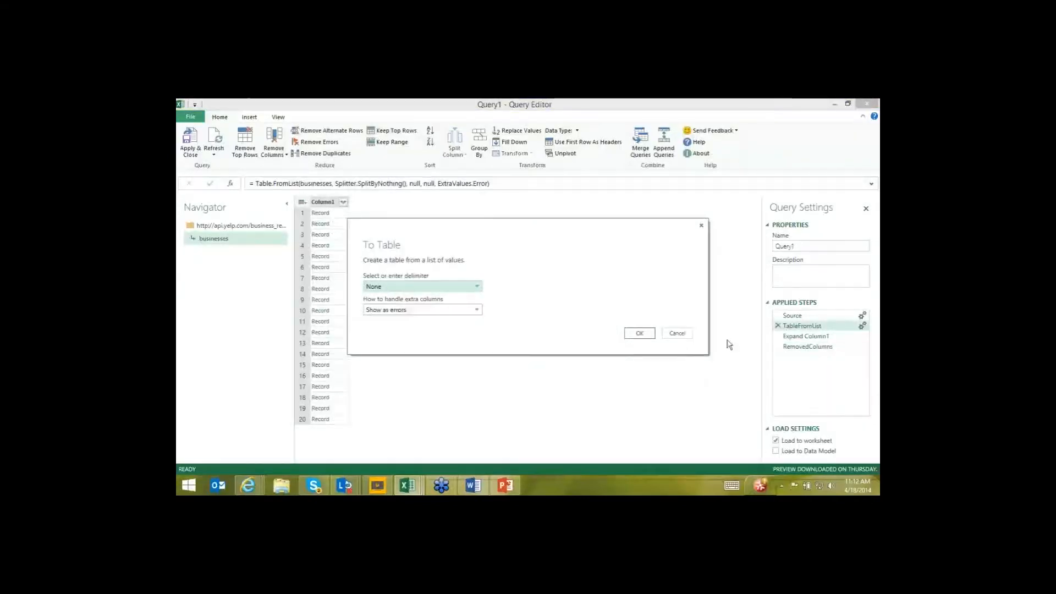
pyautogui.press('Escape')
pyautogui.click(803, 347)
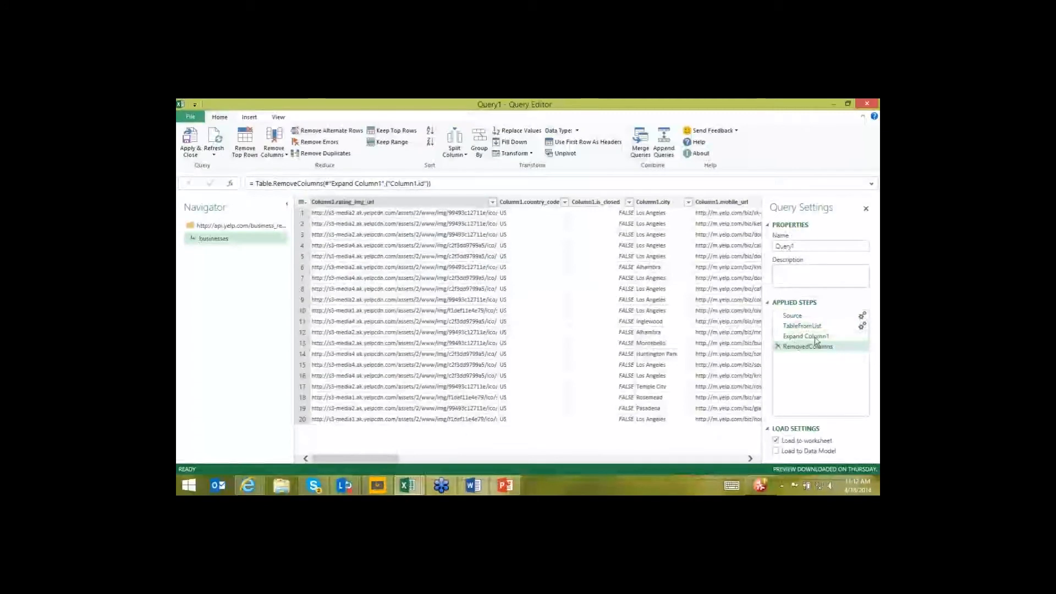
pyautogui.click(643, 460)
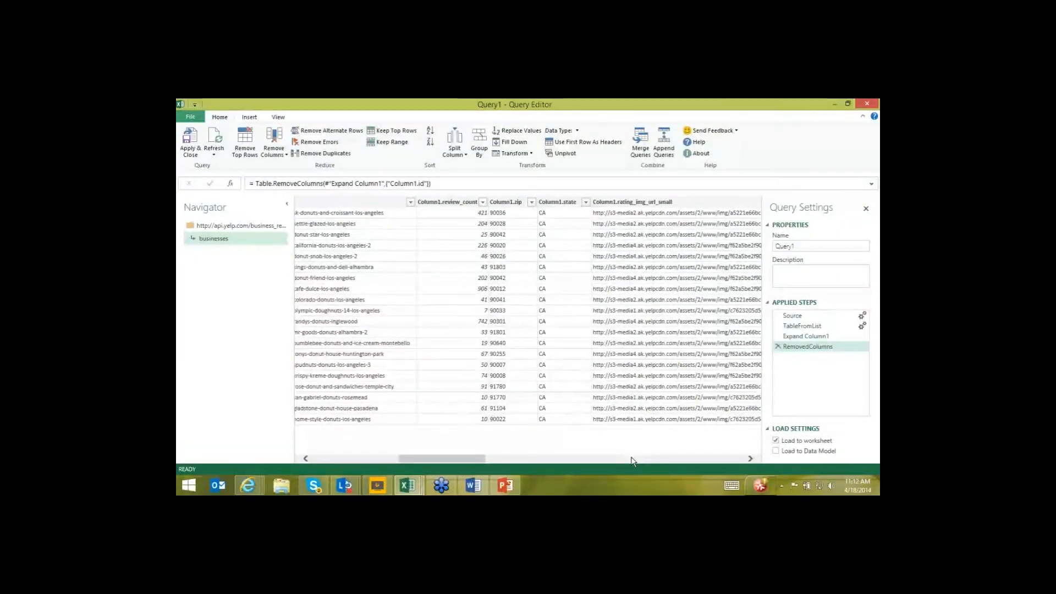
pyautogui.click(632, 459)
pyautogui.click(632, 459)
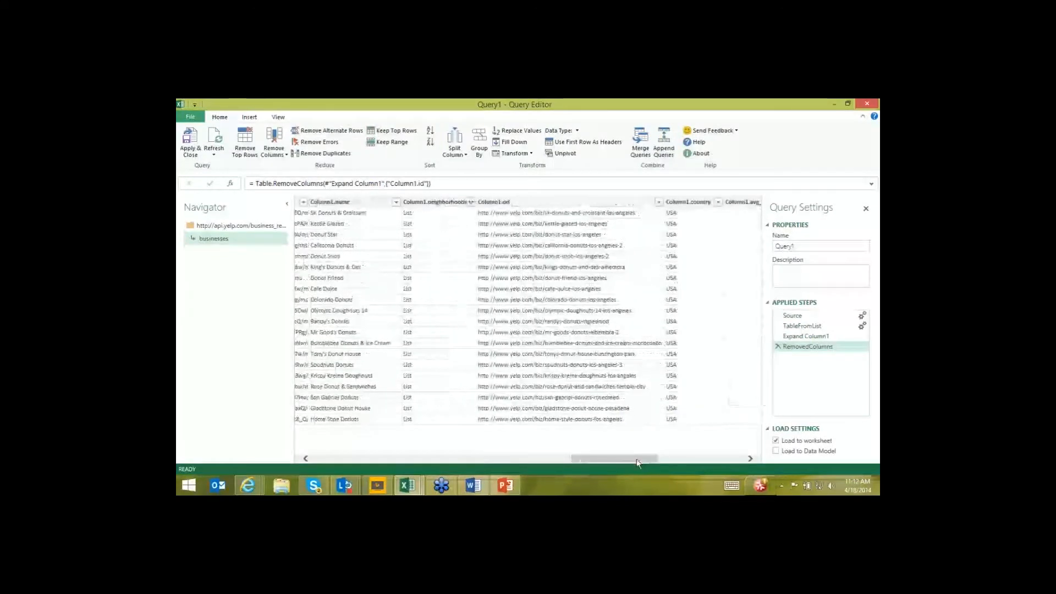
pyautogui.moveTo(641, 464); pyautogui.dragTo(664, 463)
pyautogui.moveTo(664, 464); pyautogui.dragTo(726, 460)
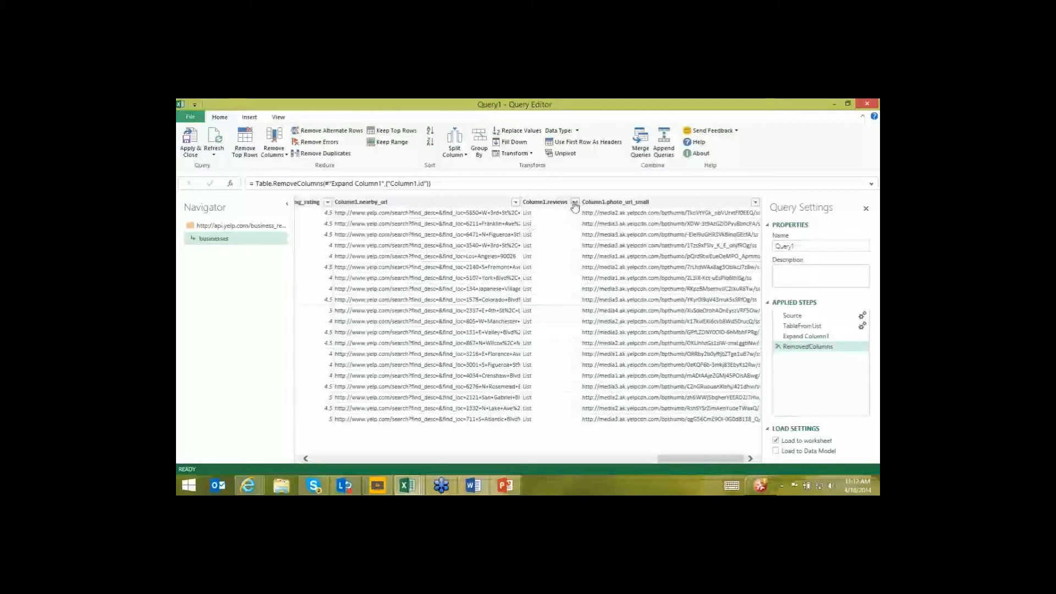
pyautogui.click(574, 203)
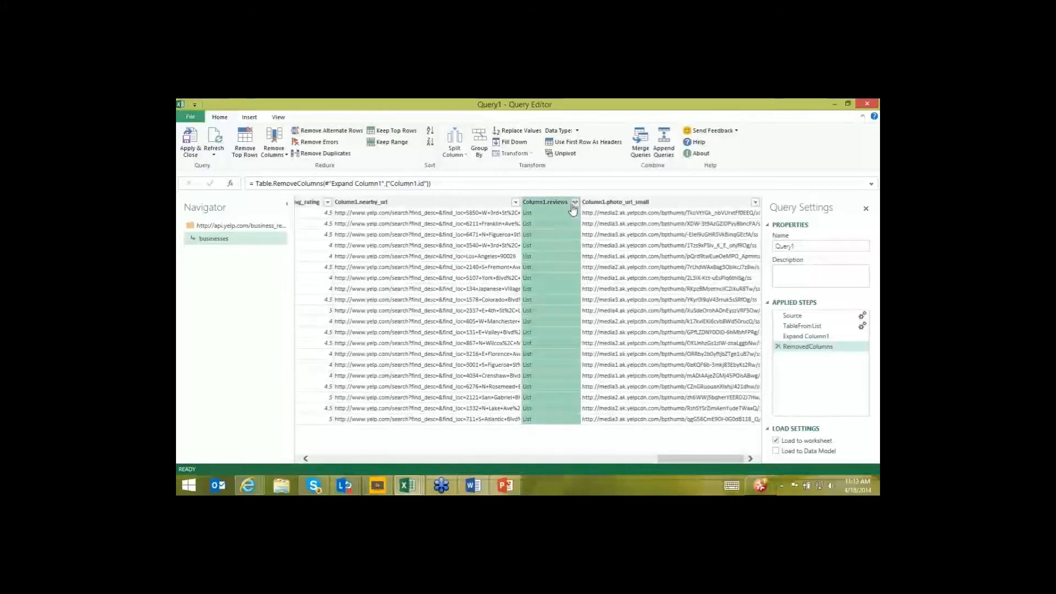
pyautogui.click(482, 301)
pyautogui.scroll(-1, 474, 313)
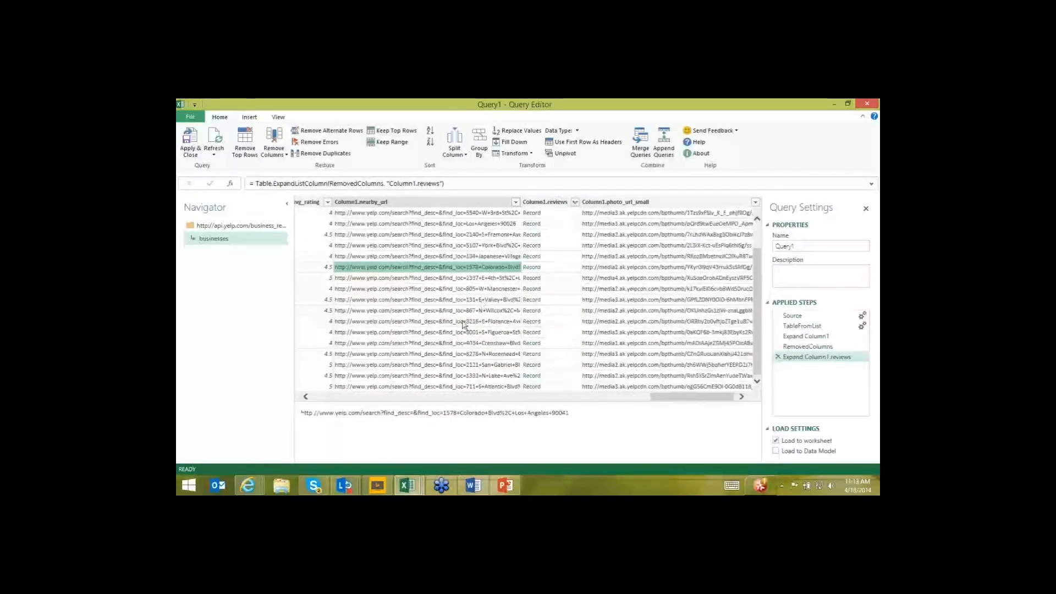
pyautogui.scroll(1, 464, 325)
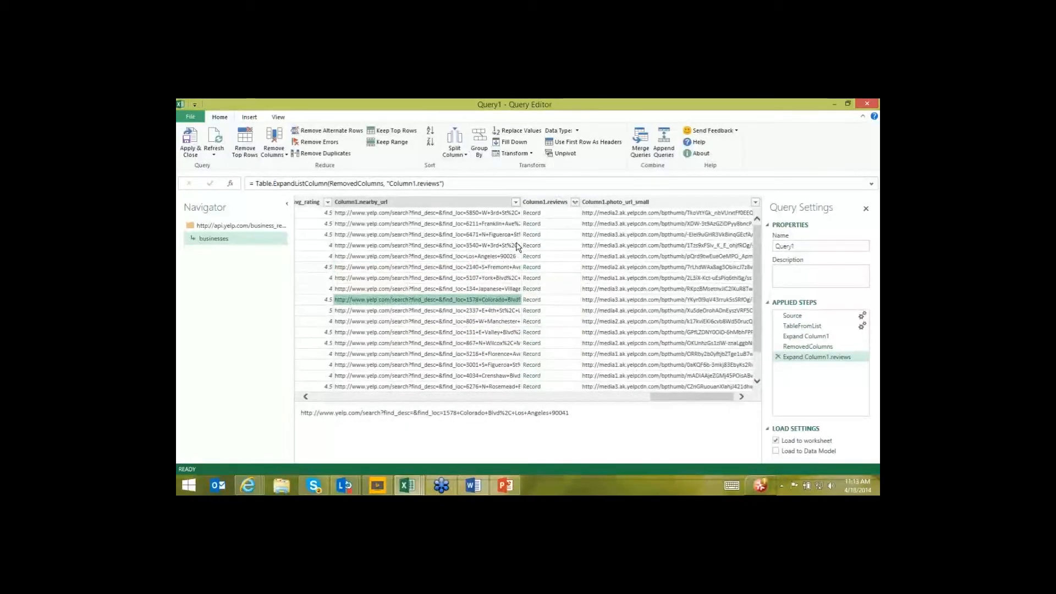
pyautogui.click(575, 202)
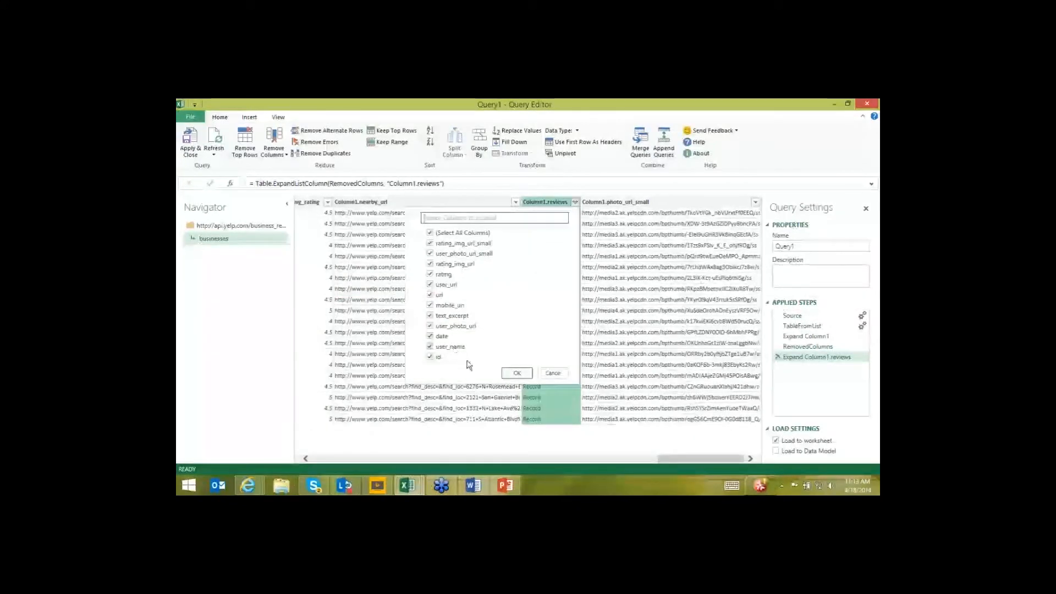
pyautogui.click(553, 373)
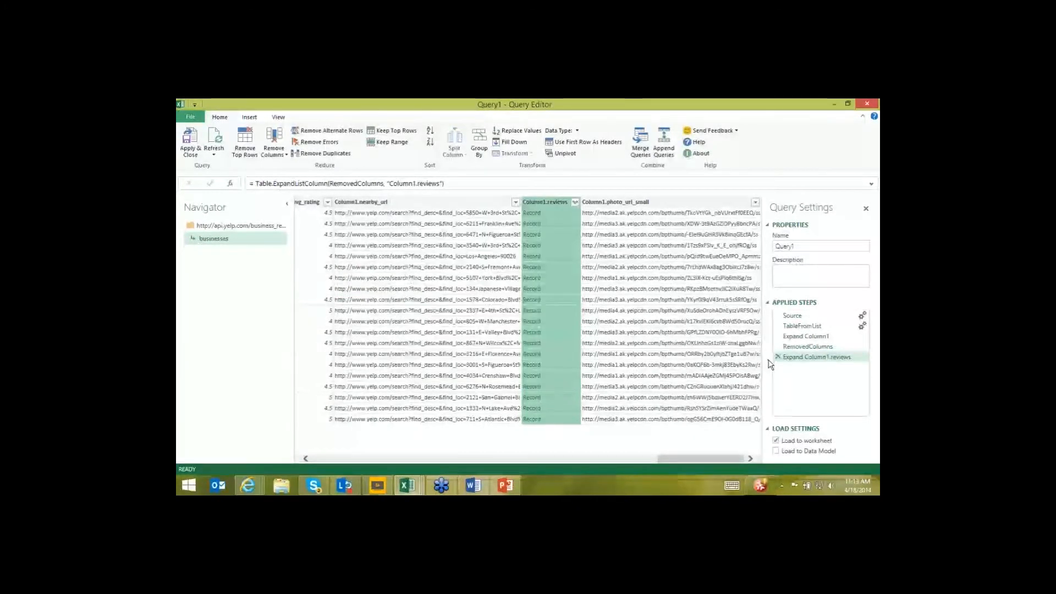
pyautogui.click(778, 357)
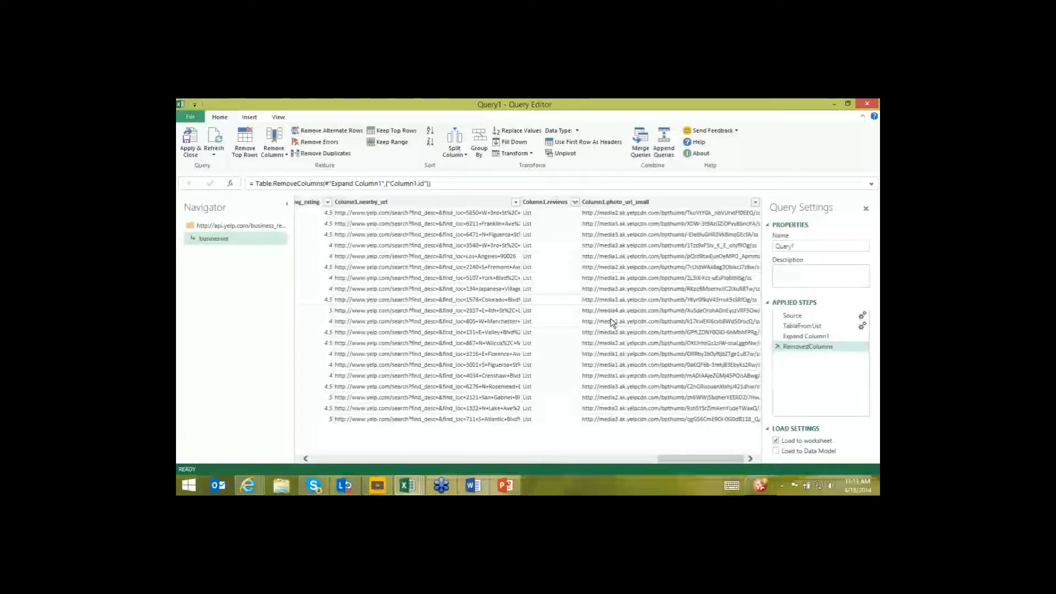
# Collapse the Navigator and change Column1.avg_rating to the Number type.
pyautogui.click(286, 206)
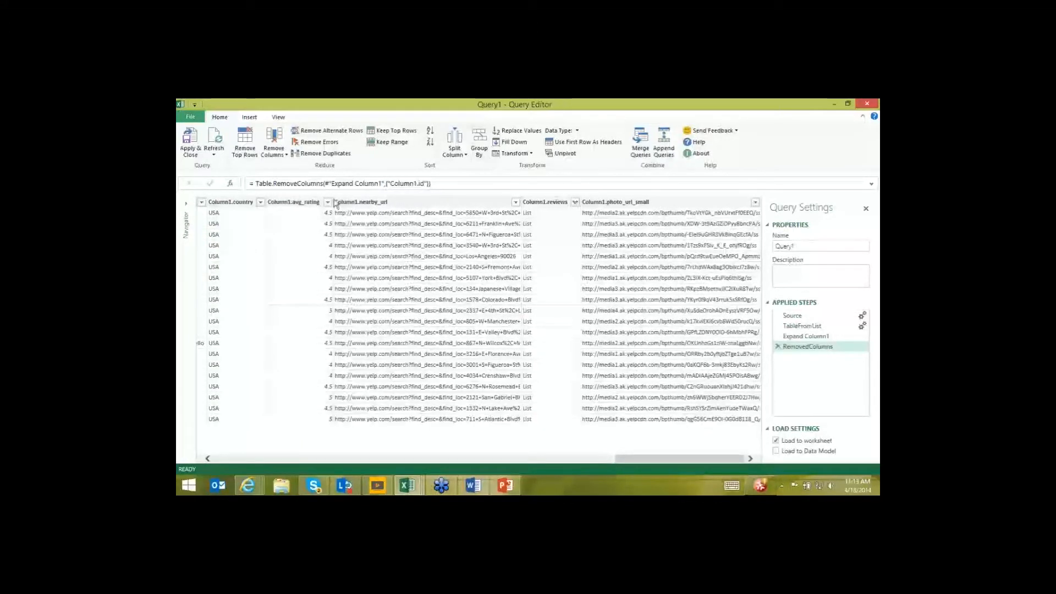
pyautogui.click(308, 203)
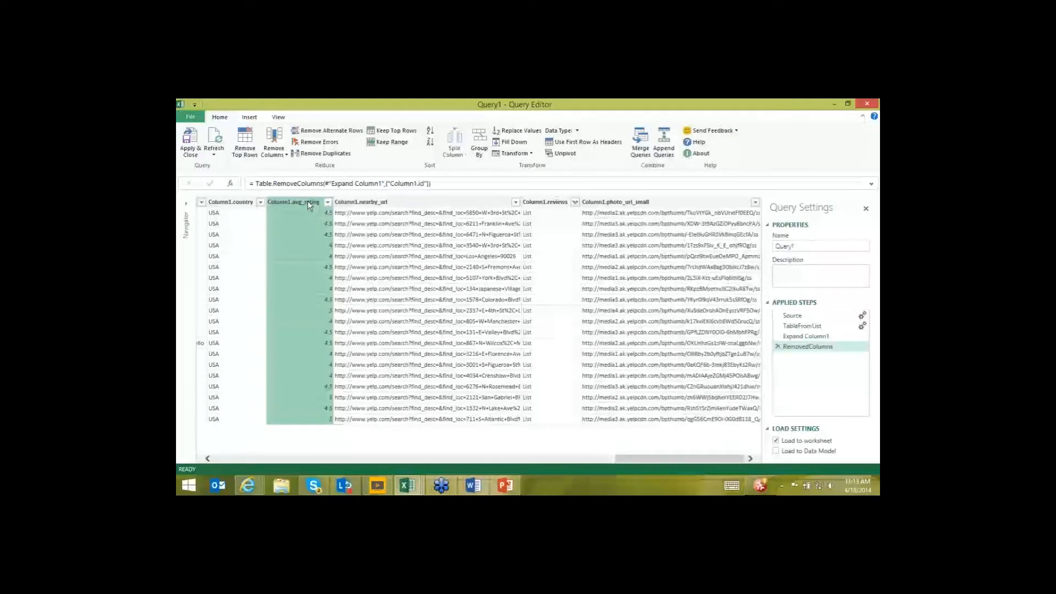
pyautogui.rightClick(308, 203)
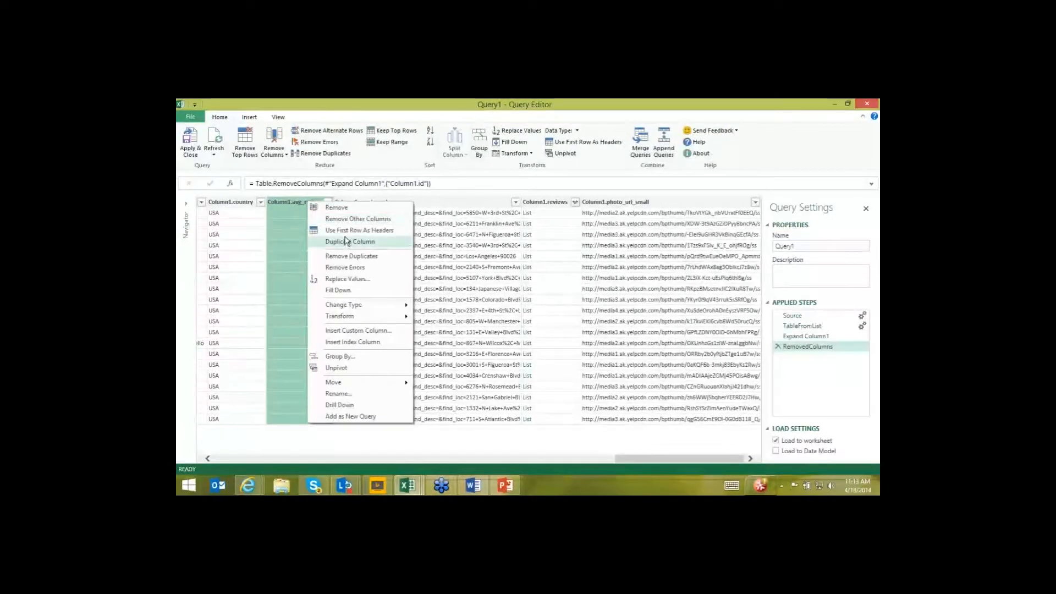
pyautogui.moveTo(381, 308)
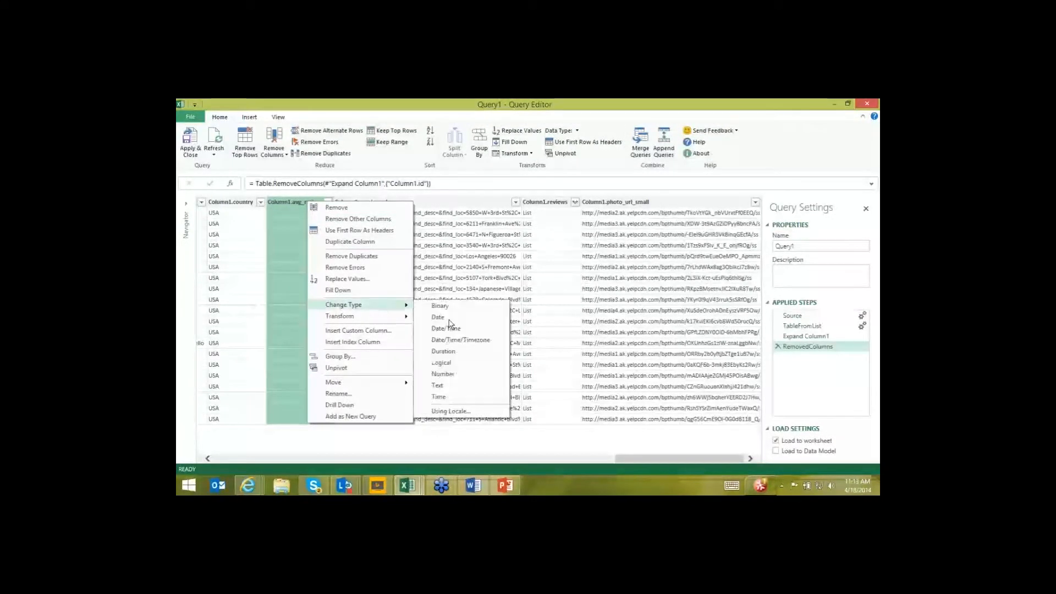
pyautogui.click(466, 376)
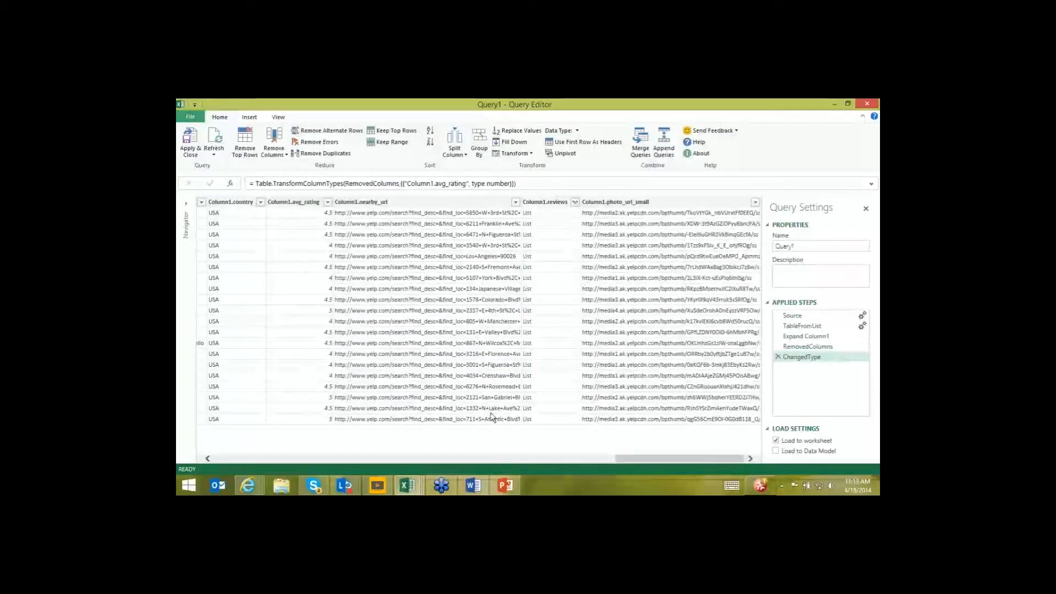
# Scroll left and change Column1.review_count to the Number type as well.
pyautogui.click(431, 459)
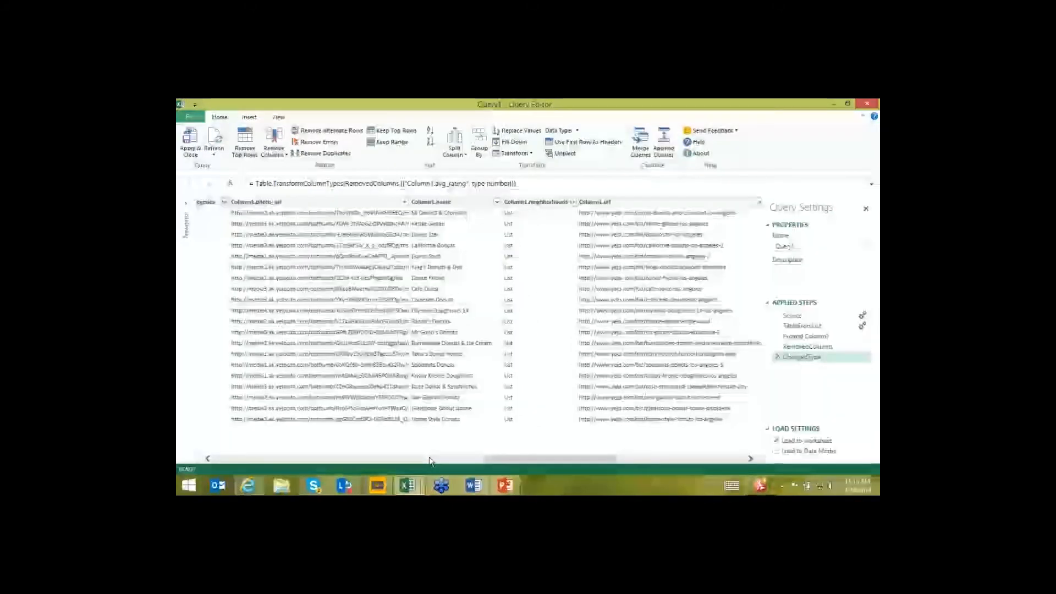
pyautogui.click(431, 460)
pyautogui.moveTo(427, 460); pyautogui.dragTo(374, 460)
pyautogui.click(407, 202)
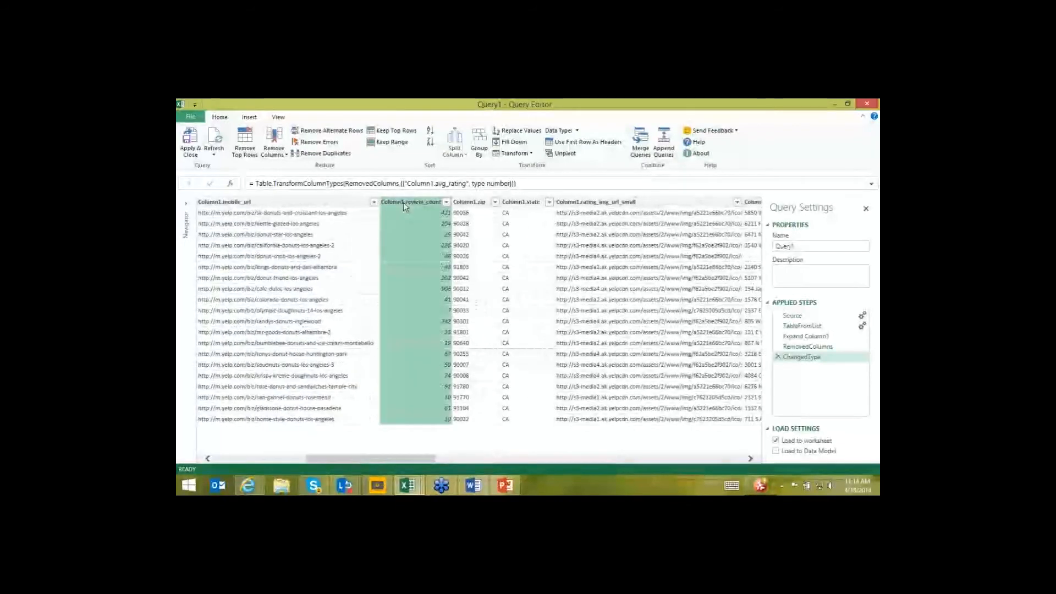
pyautogui.rightClick(406, 203)
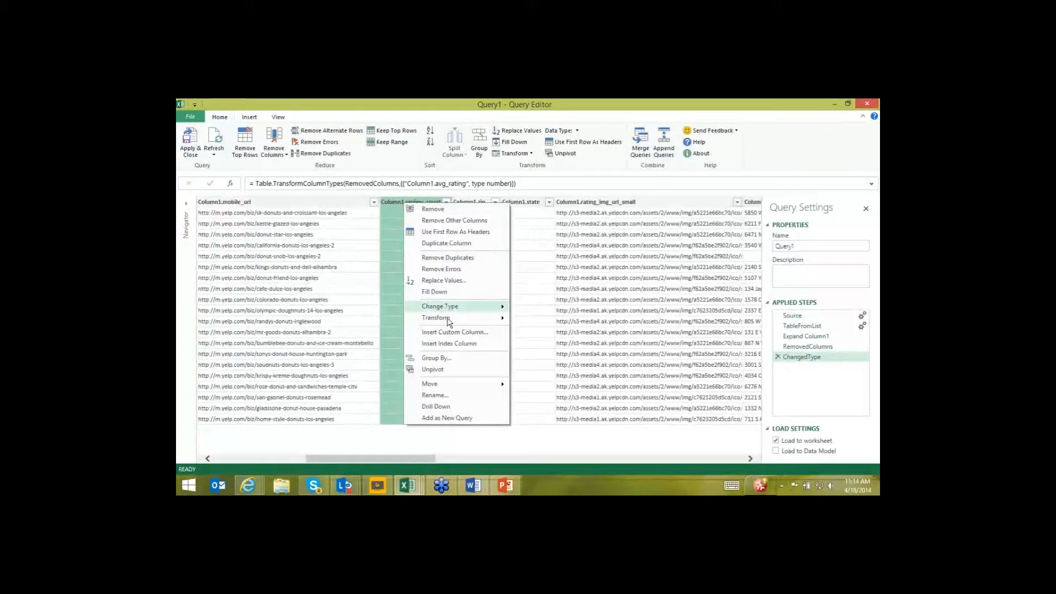
pyautogui.moveTo(451, 318)
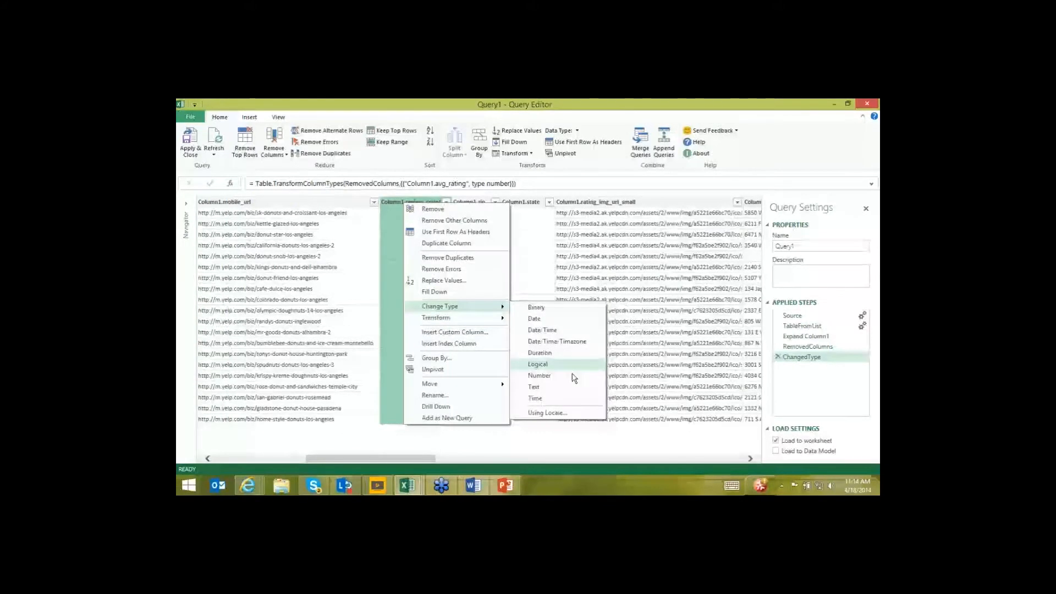
pyautogui.click(572, 376)
# Browse the Transform submenus for review_count and rating_img_url_small, then scroll the table back.
pyautogui.rightClick(433, 202)
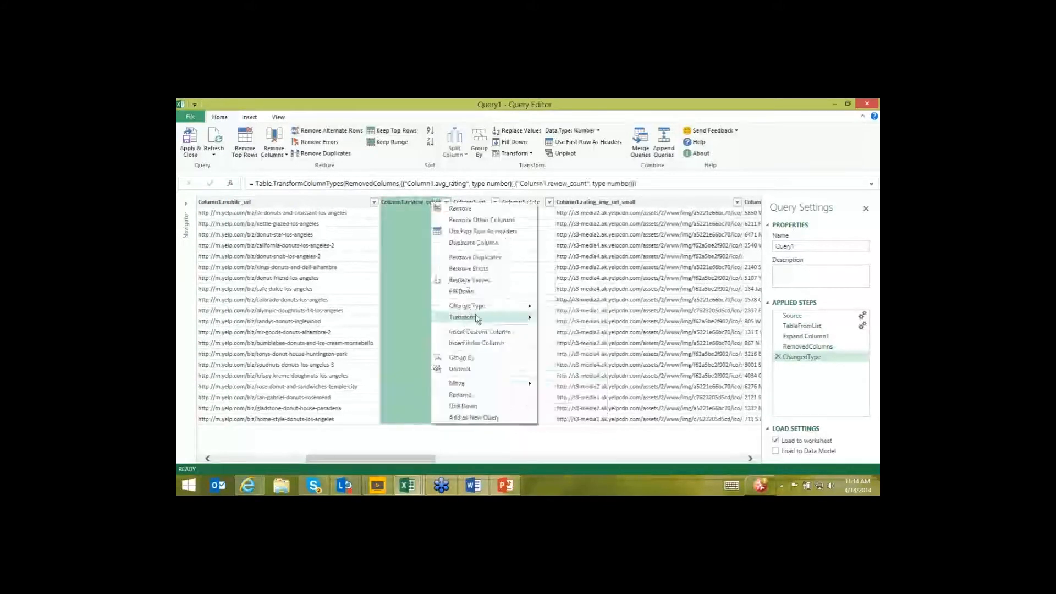
pyautogui.moveTo(498, 318)
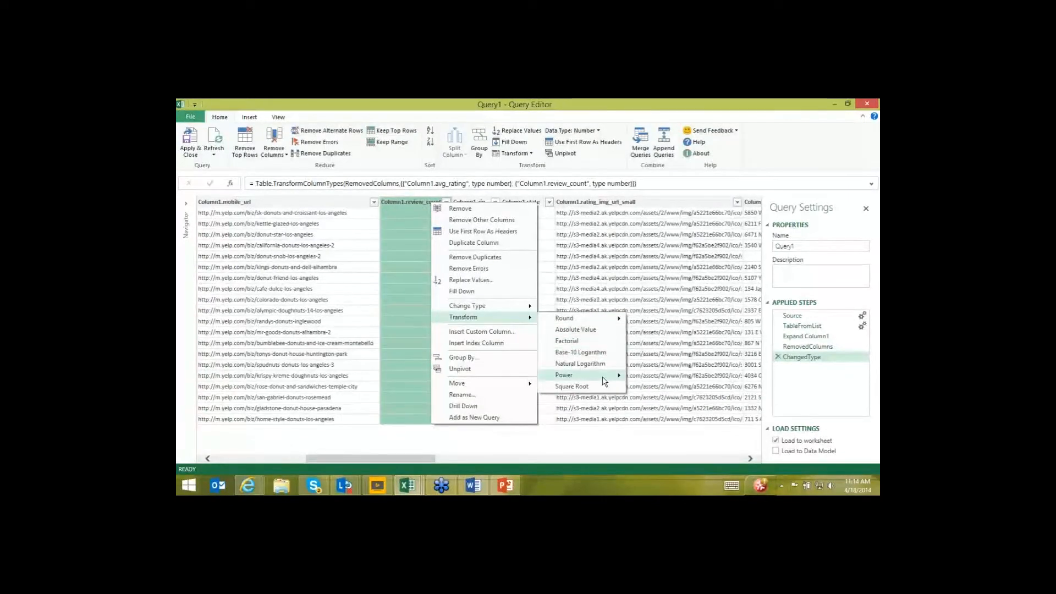
pyautogui.rightClick(601, 204)
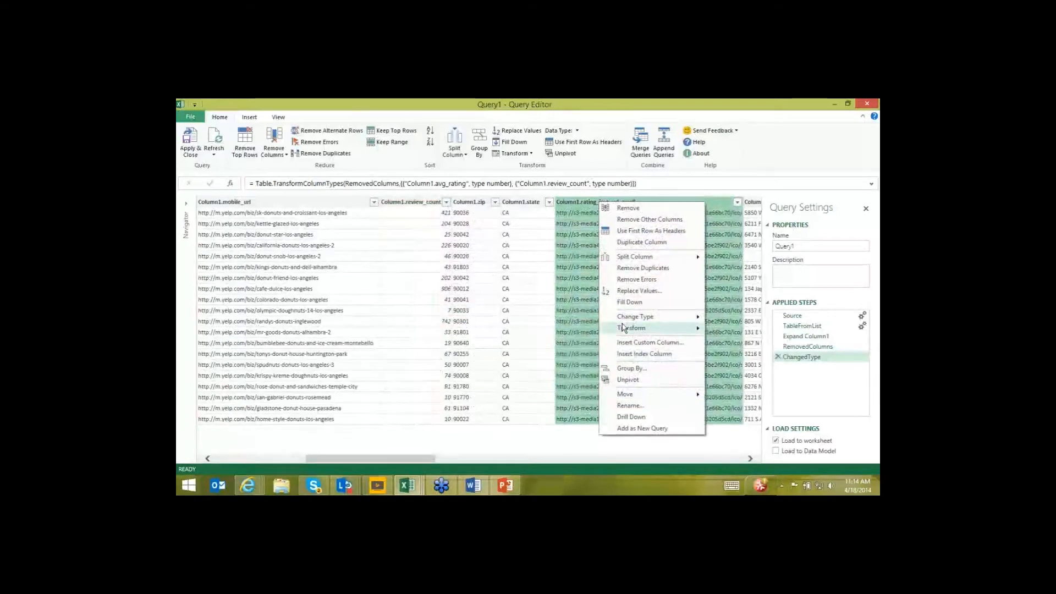
pyautogui.moveTo(623, 328)
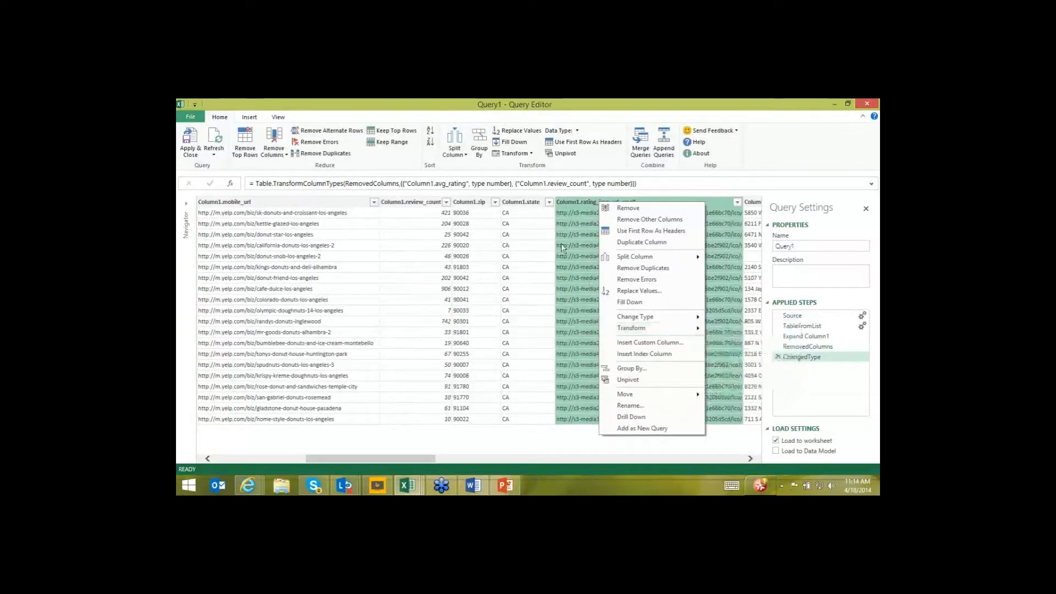
pyautogui.click(533, 205)
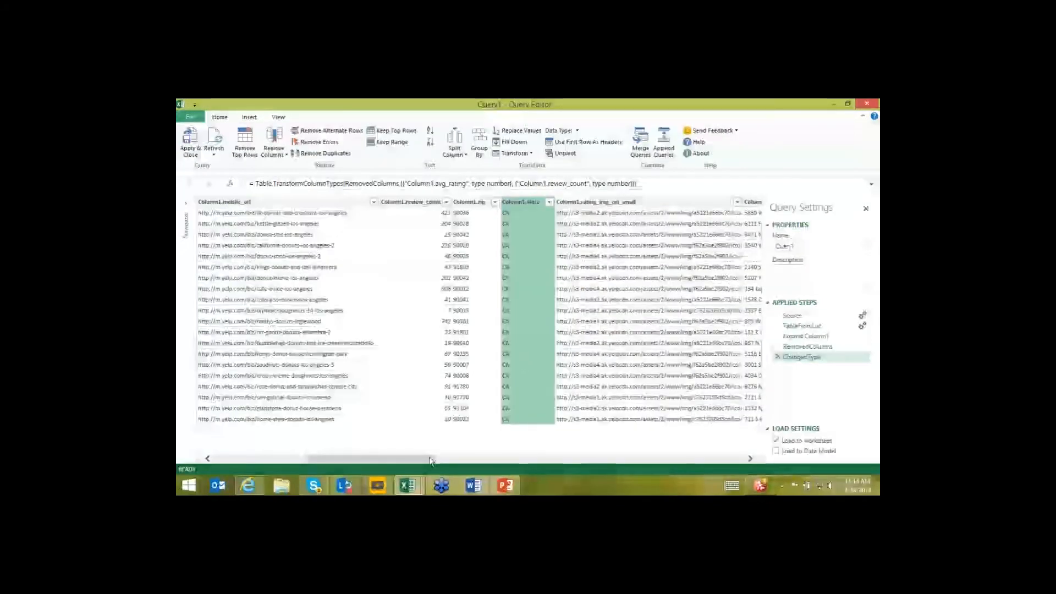
pyautogui.moveTo(431, 461); pyautogui.dragTo(312, 462)
pyautogui.moveTo(533, 464); pyautogui.dragTo(470, 466)
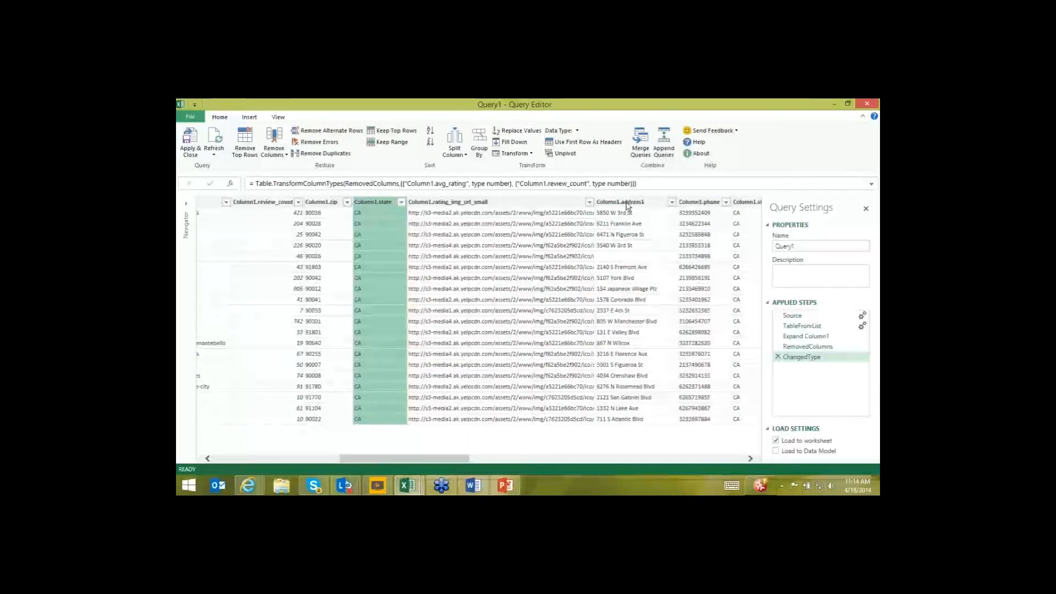
# Move Column1.address1 beside zip, then merge it with Column1.state using a Space separator.
pyautogui.moveTo(620, 201); pyautogui.dragTo(325, 205)
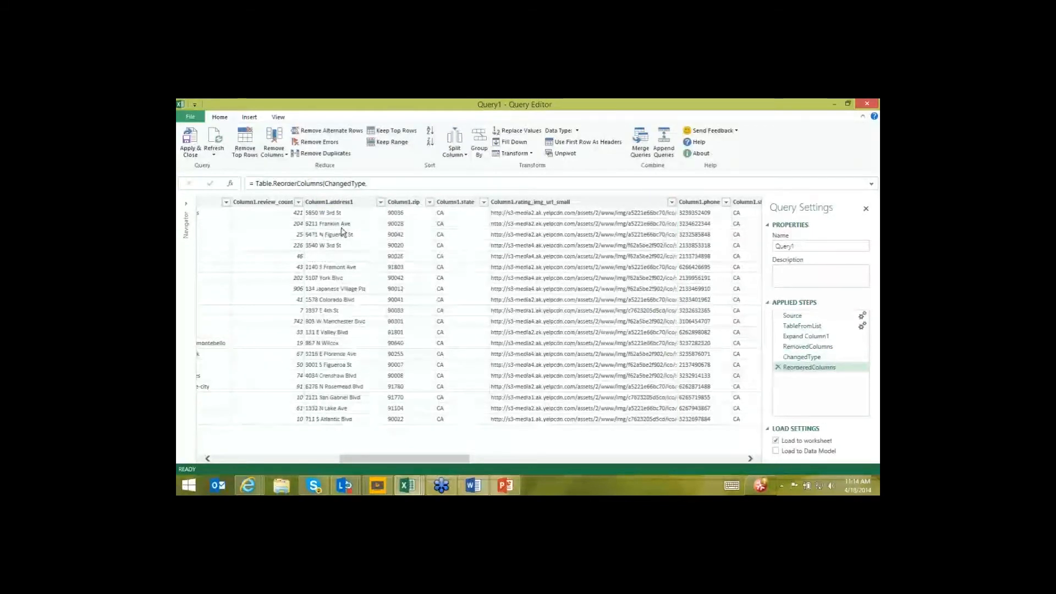
pyautogui.click(335, 202)
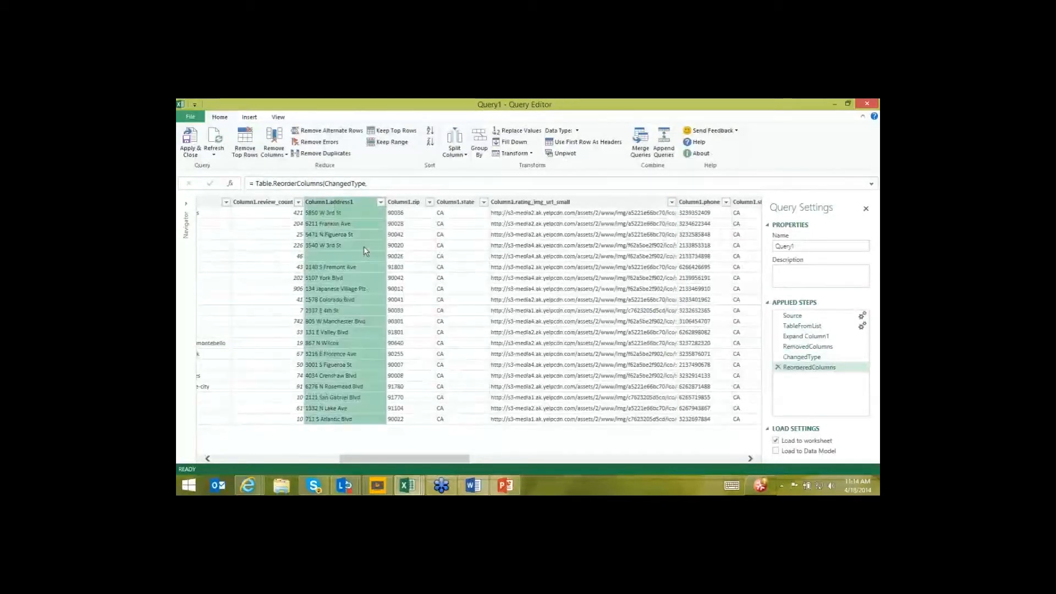
pyautogui.keyDown('ctrl'); pyautogui.click(454, 203); pyautogui.keyUp('ctrl')
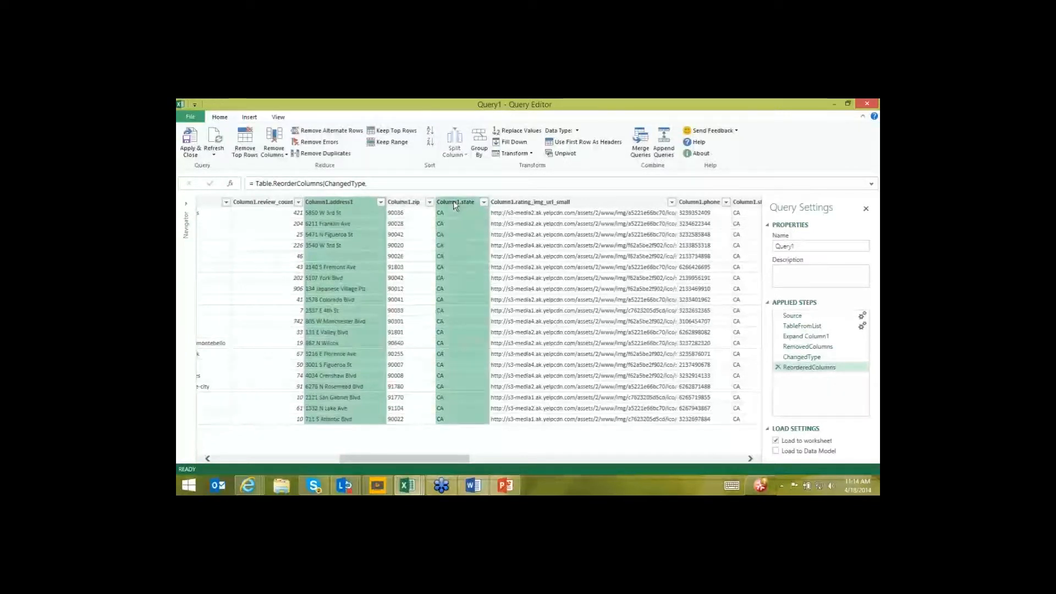
pyautogui.rightClick(454, 204)
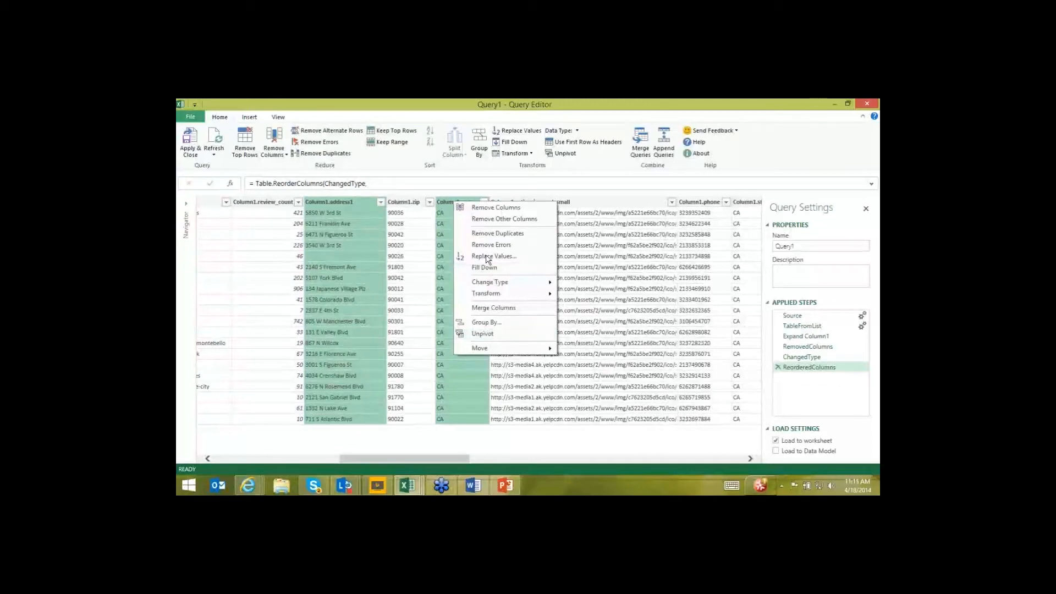
pyautogui.click(492, 308)
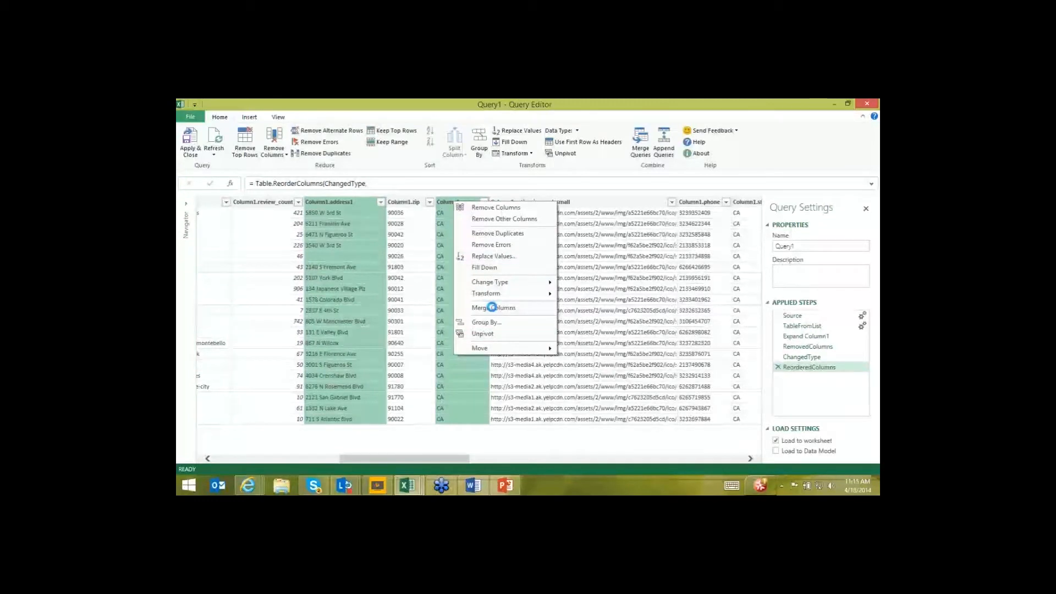
pyautogui.click(435, 290)
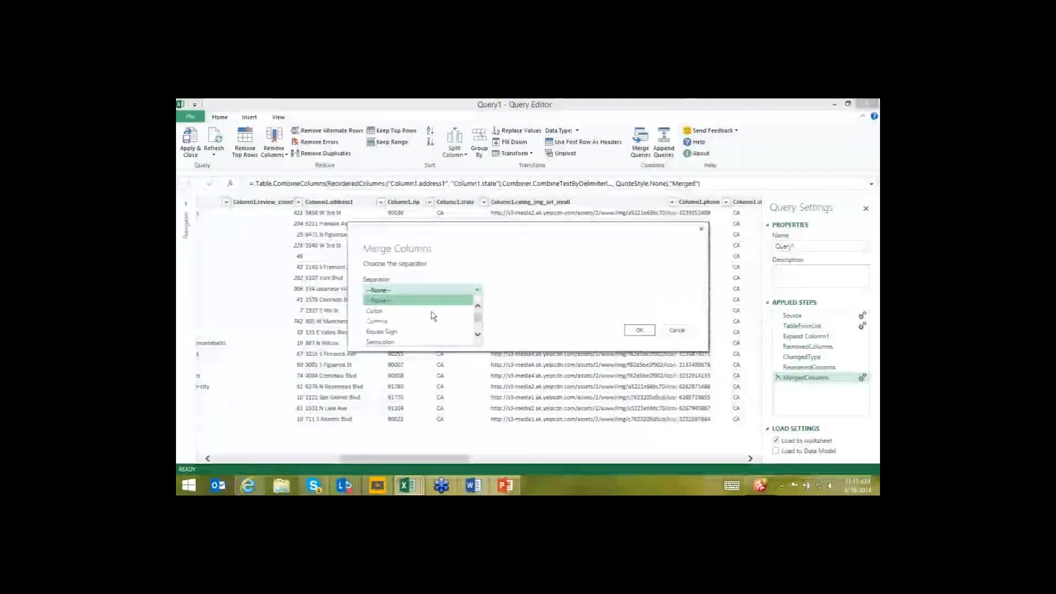
pyautogui.scroll(-1, 432, 316)
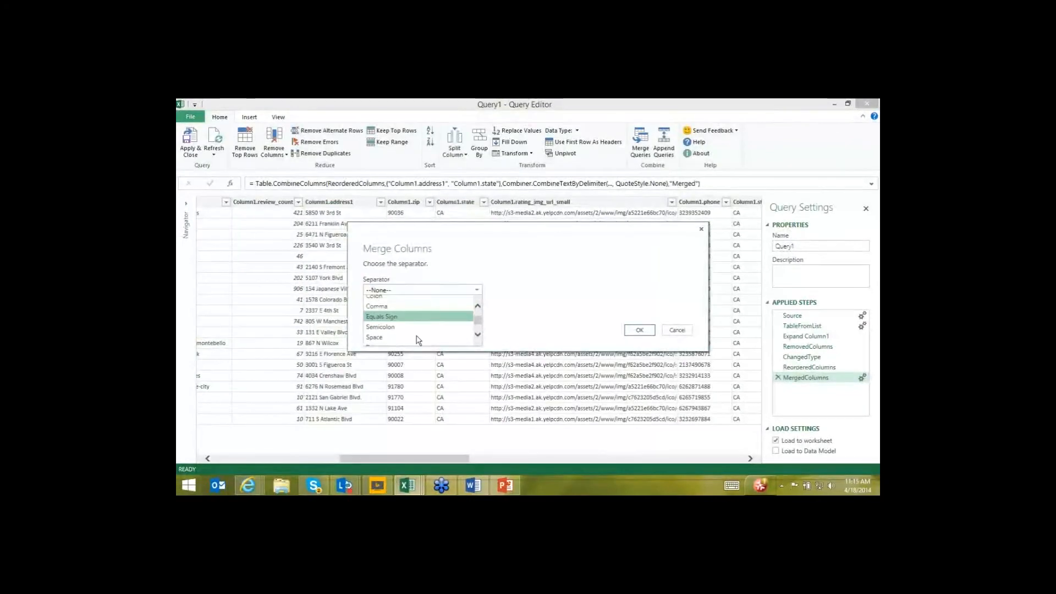
pyautogui.click(470, 337)
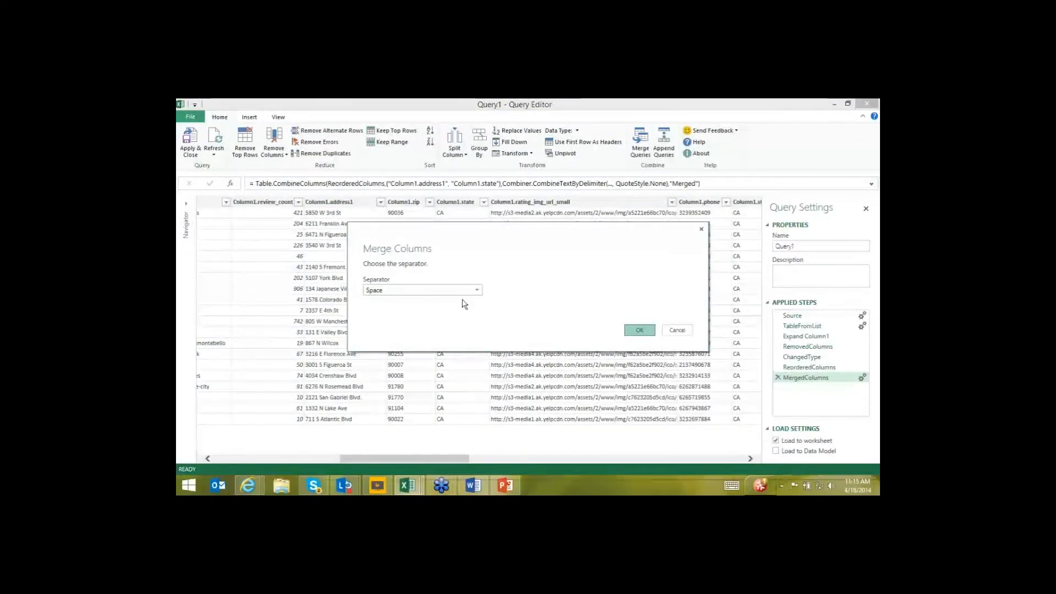
pyautogui.press('Return')
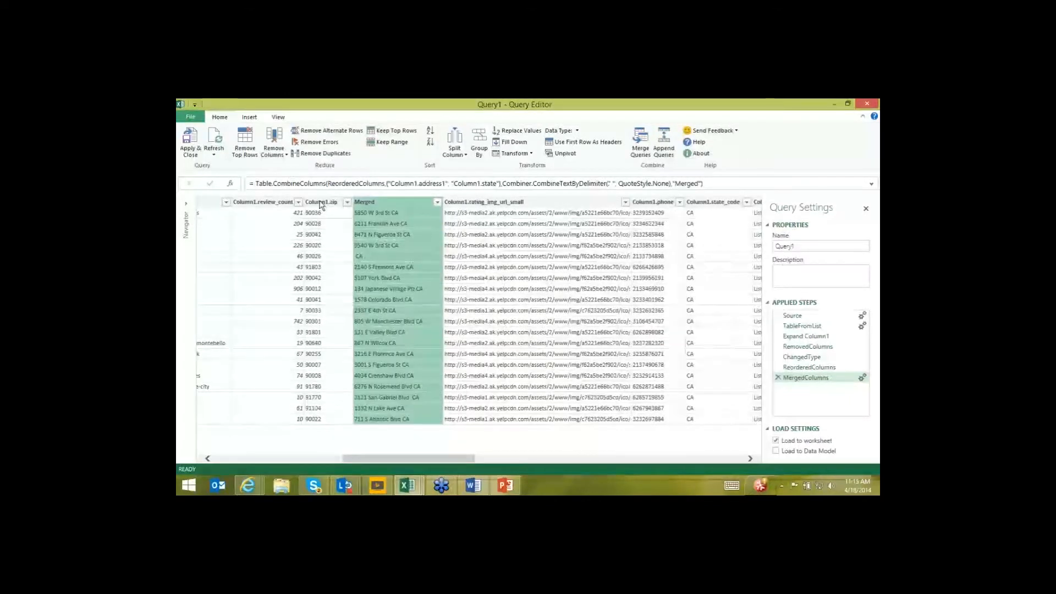
# Merge the Merged and Column1.zip columns with a custom ", " separator into Merged.1.
pyautogui.keyDown('ctrl'); pyautogui.click(322, 202); pyautogui.keyUp('ctrl')
pyautogui.rightClick(321, 204)
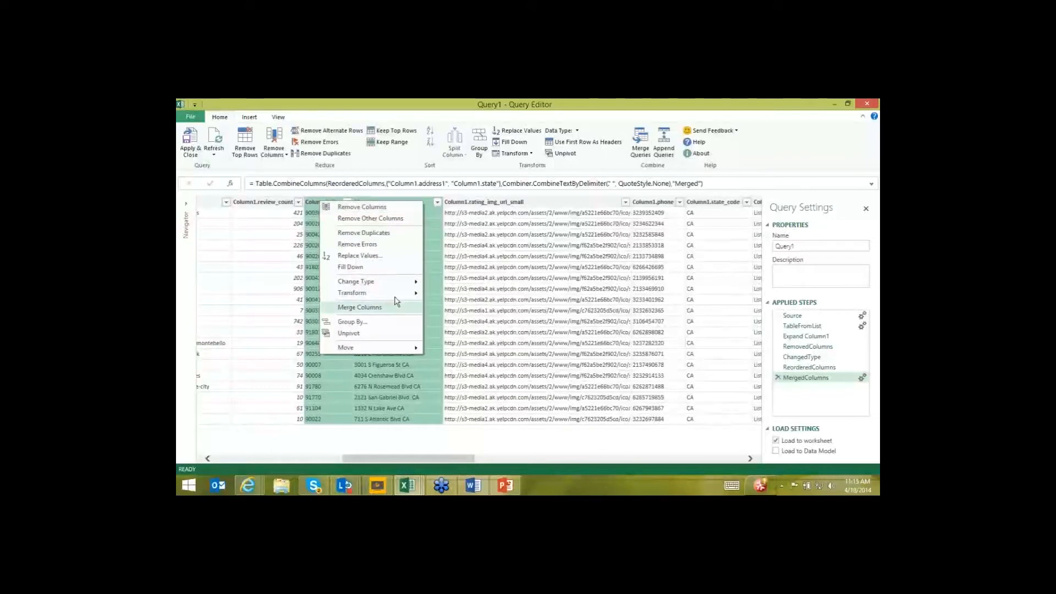
pyautogui.click(396, 304)
pyautogui.click(407, 290)
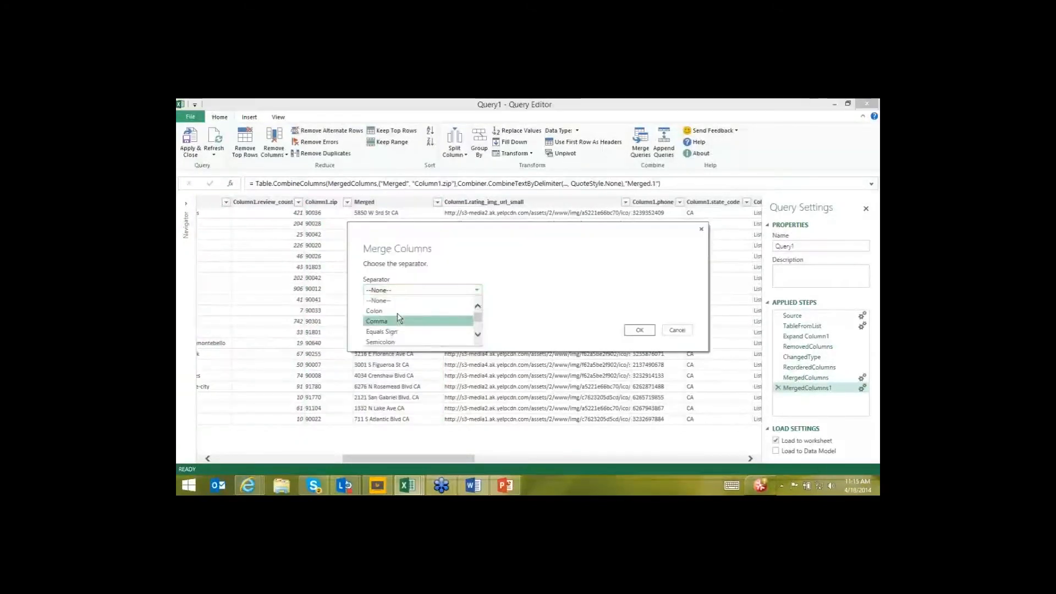
pyautogui.click(419, 320)
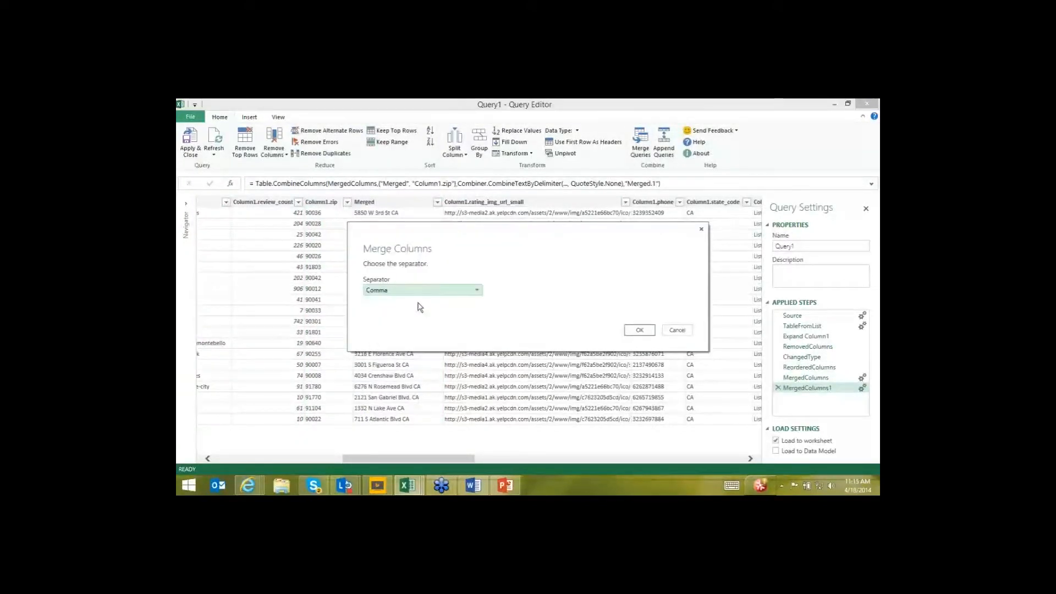
pyautogui.click(416, 290)
pyautogui.scroll(-1, 402, 337)
pyautogui.click(402, 342)
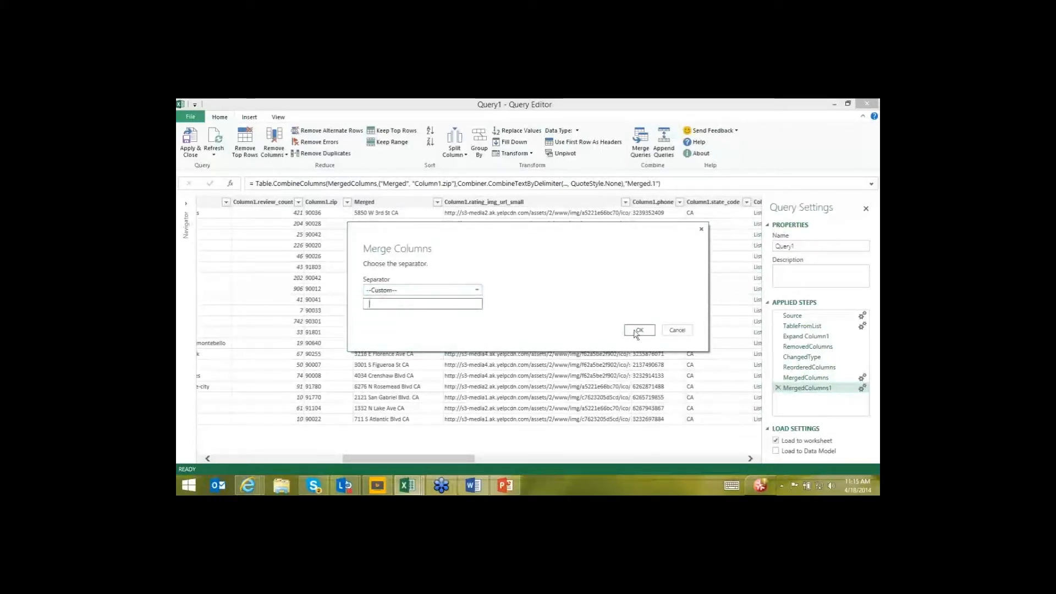
pyautogui.press('Return')
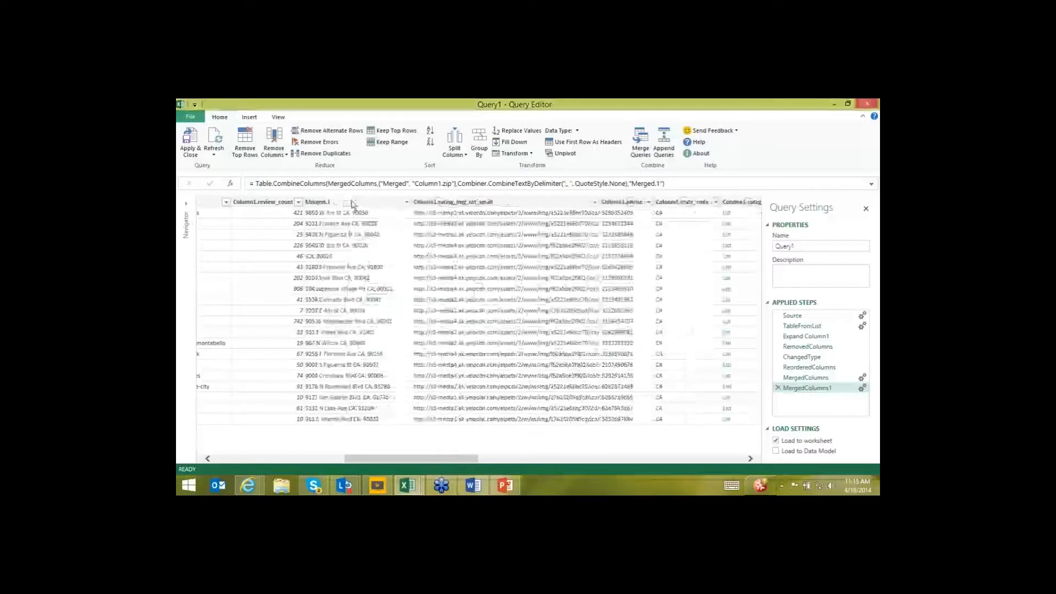
# Rename the Merged.1 column to FullAddress.
pyautogui.rightClick(352, 204)
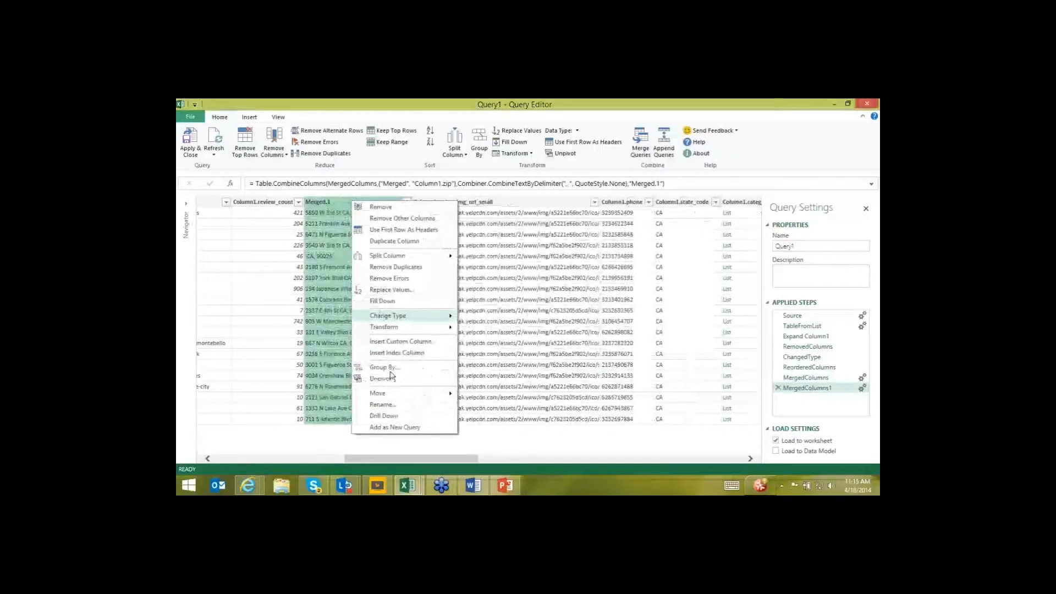
pyautogui.click(394, 406)
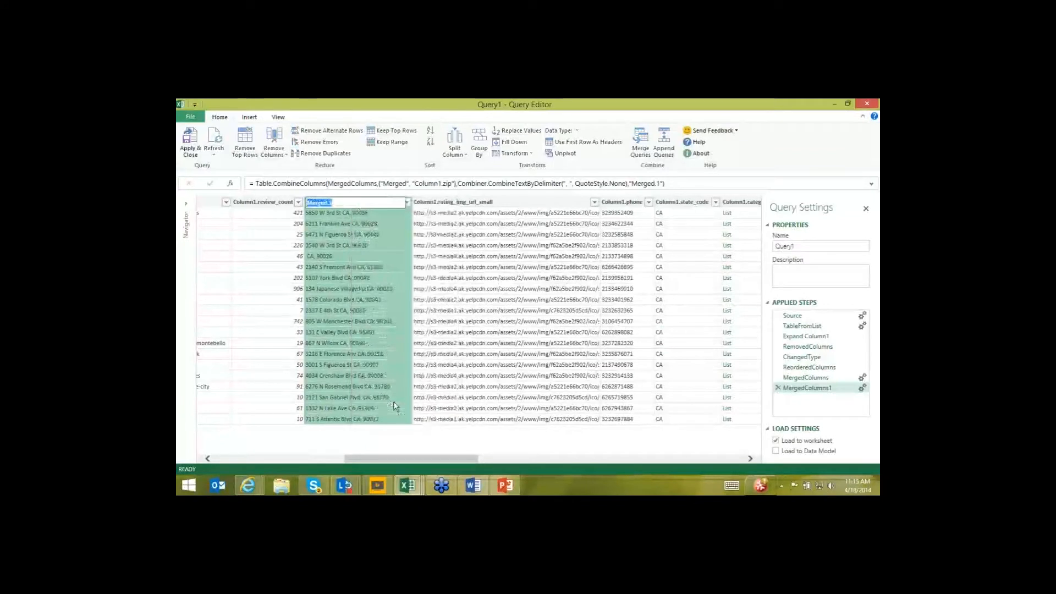
pyautogui.write('Full')
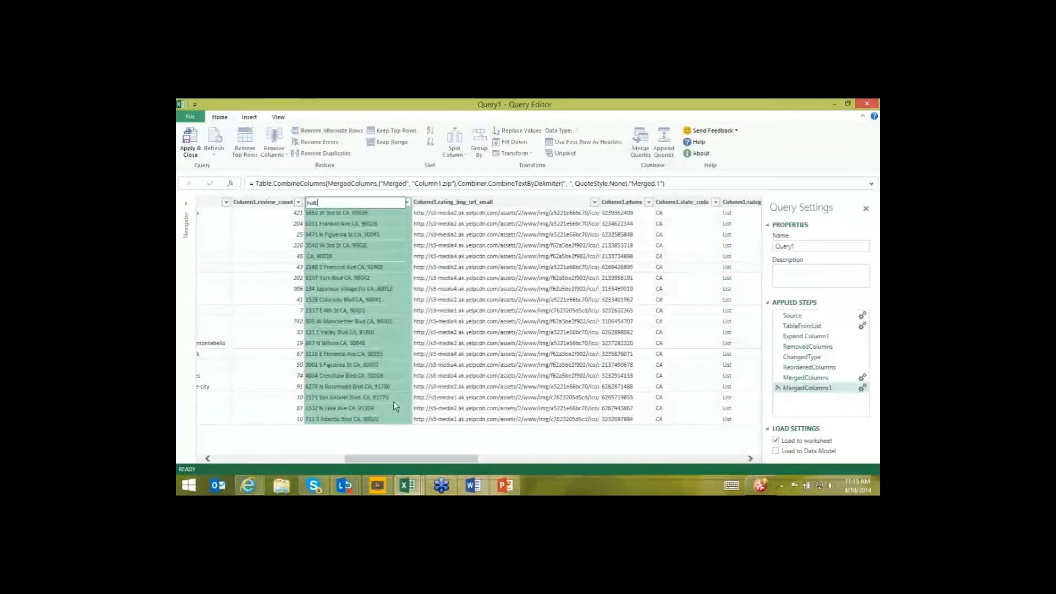
pyautogui.write('Address')
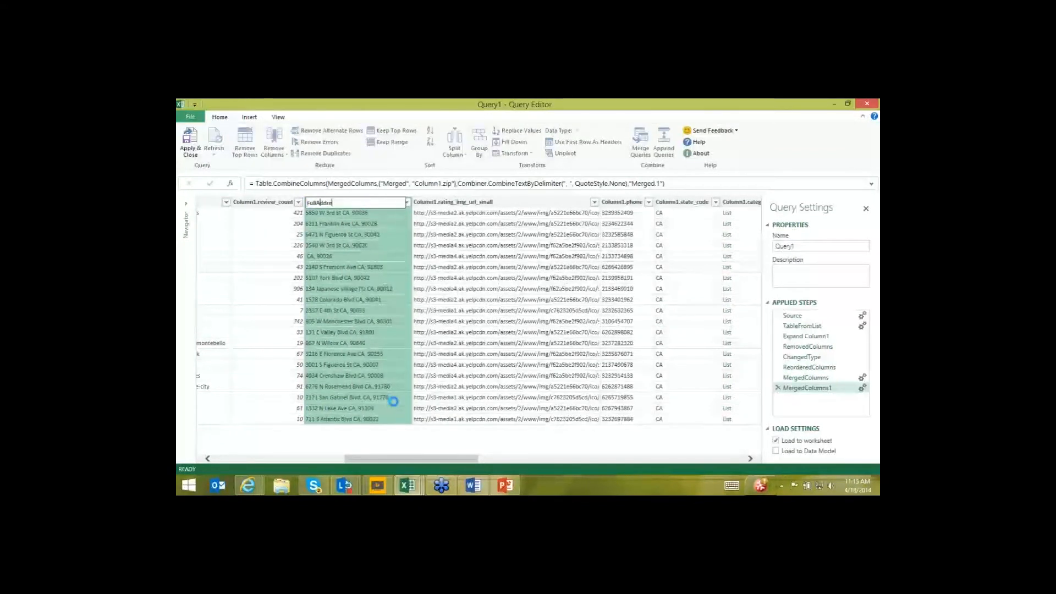
pyautogui.press('Return')
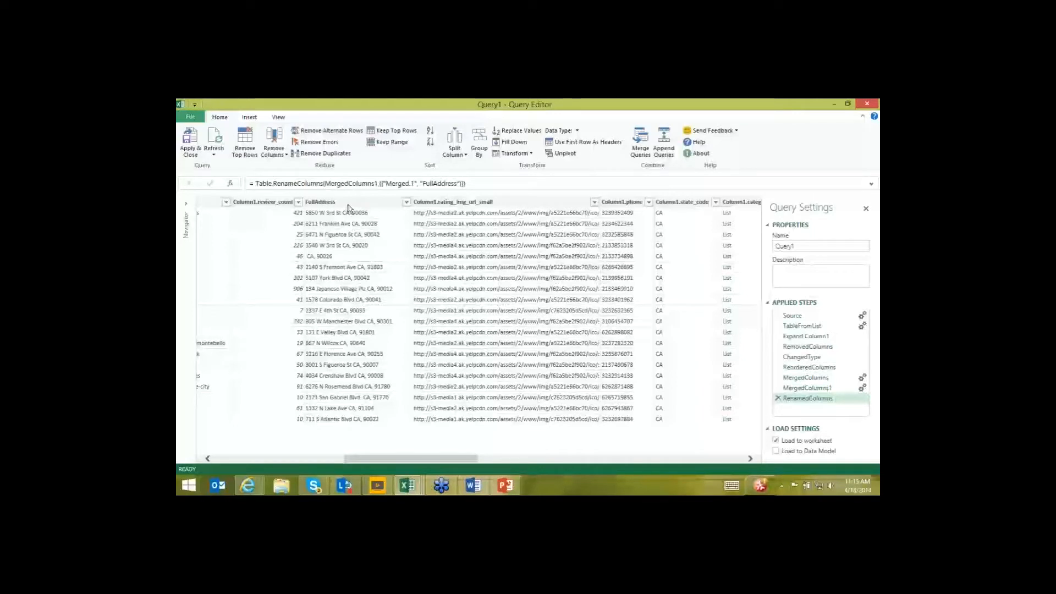
# Inspect the FullAddress column and a rating image URL value, then Apply & Close the query.
pyautogui.click(348, 205)
pyautogui.rightClick(348, 204)
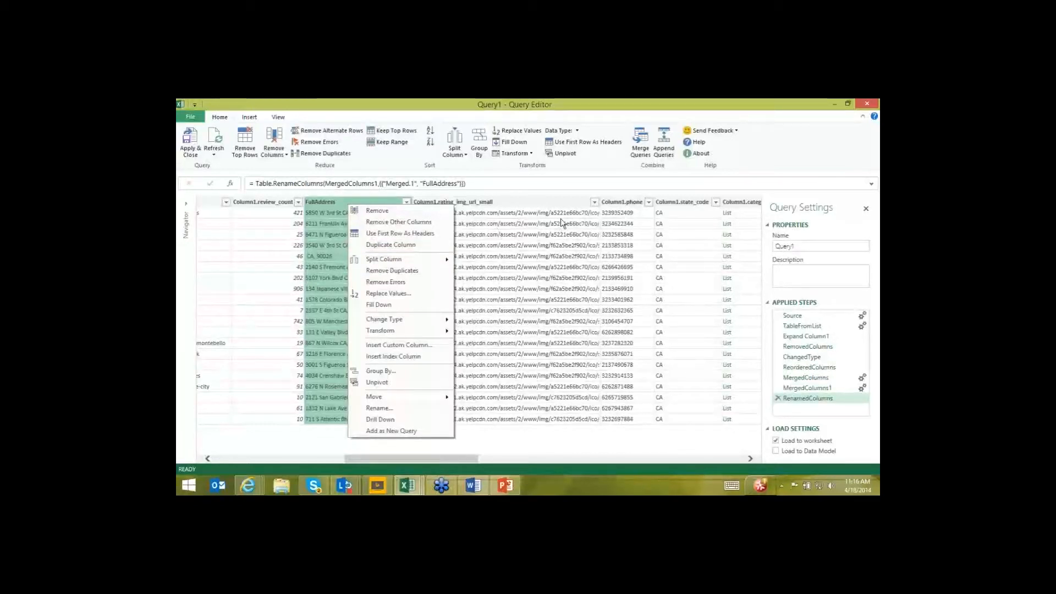
pyautogui.click(561, 314)
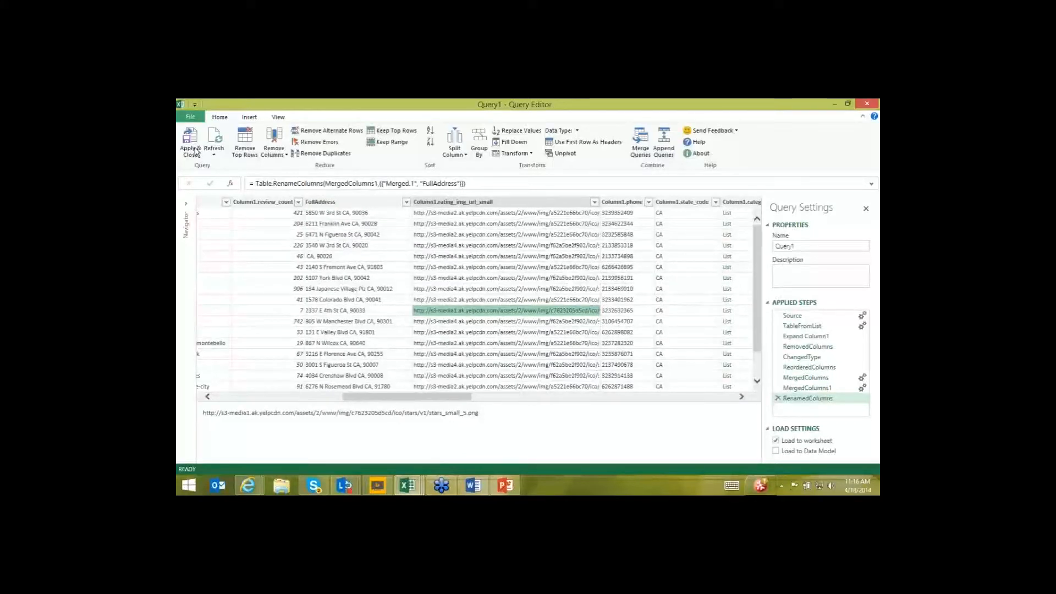
pyautogui.click(195, 151)
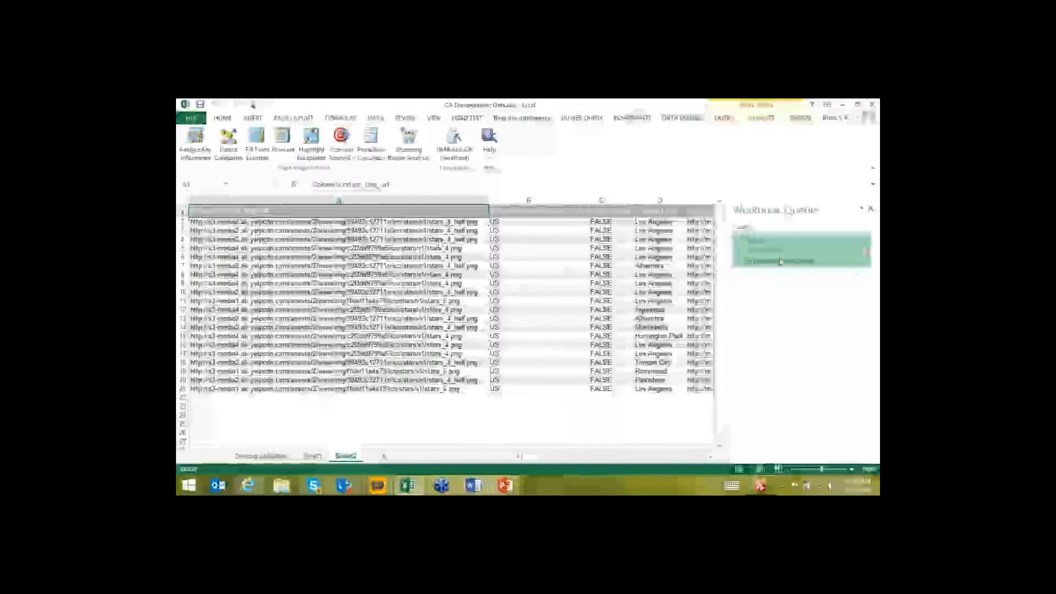
# Rename the query to YelpRatings and load its 20 rows as a table on Sheet2.
pyautogui.moveTo(777, 262)
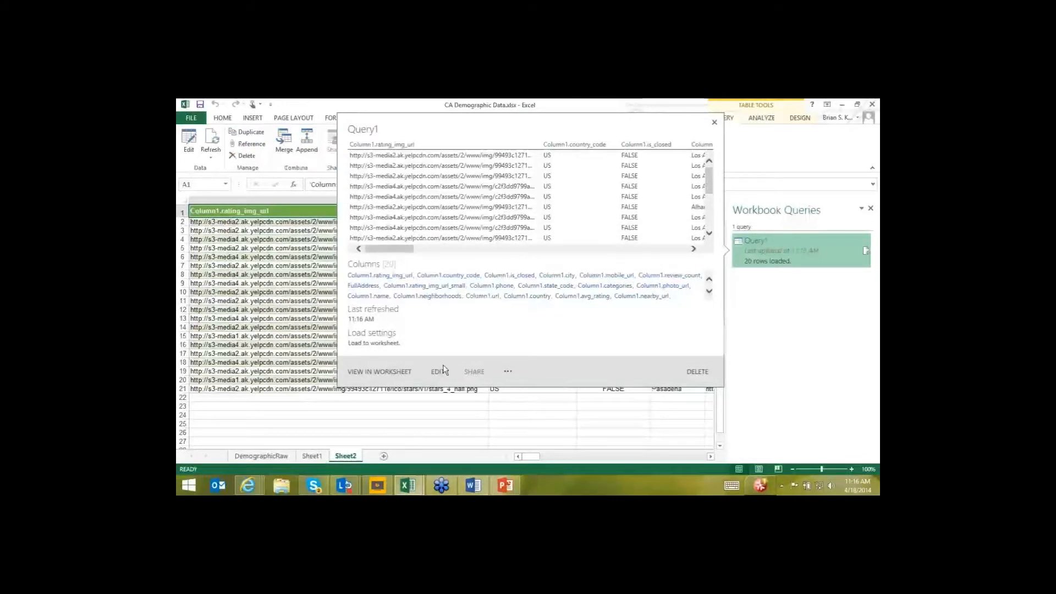
pyautogui.click(447, 369)
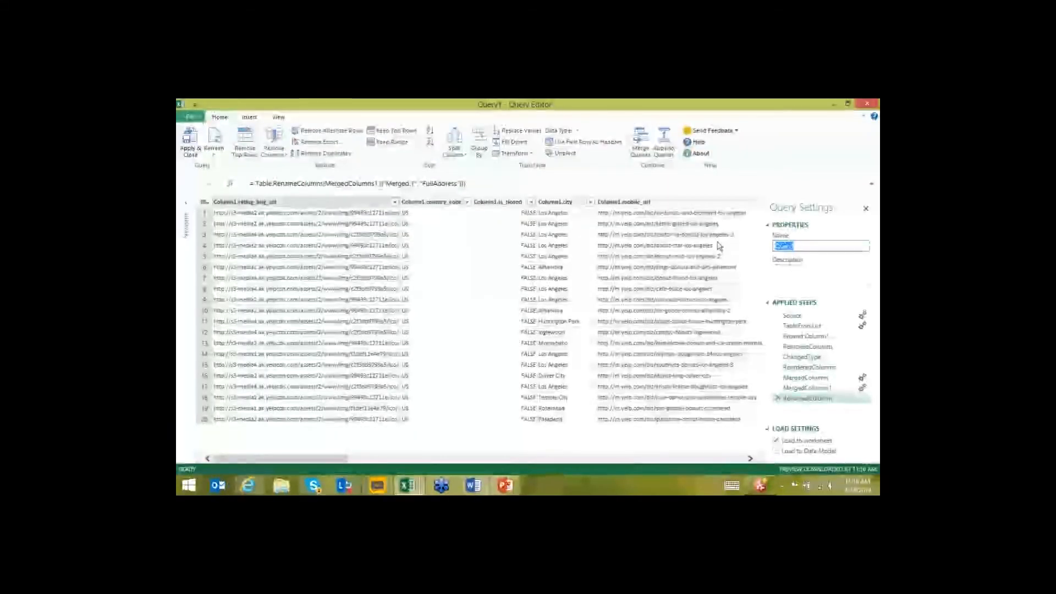
pyautogui.write('YelpDa')
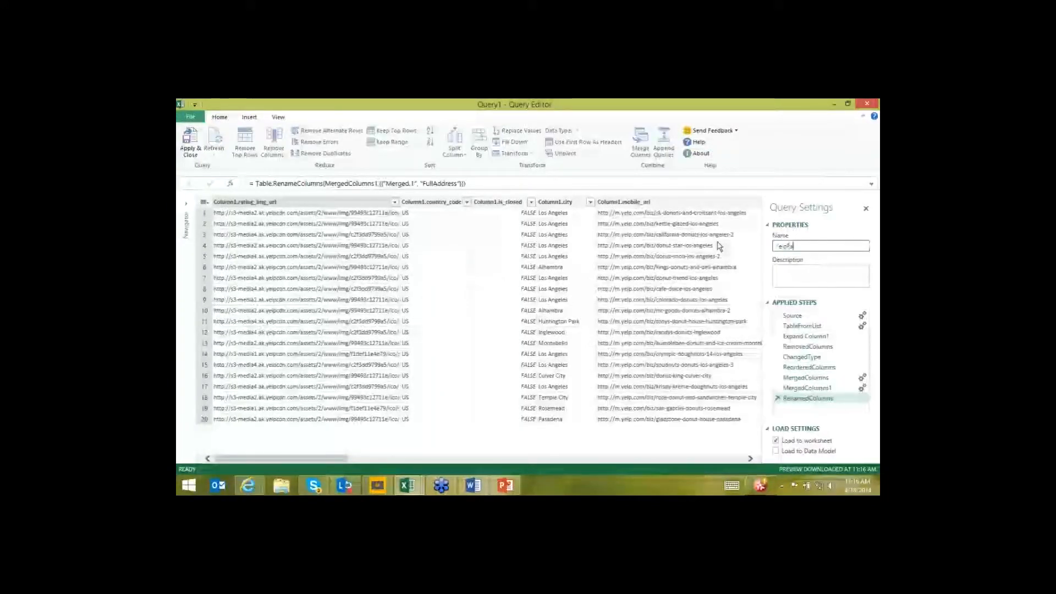
pyautogui.write('tings')
pyautogui.press('Return')
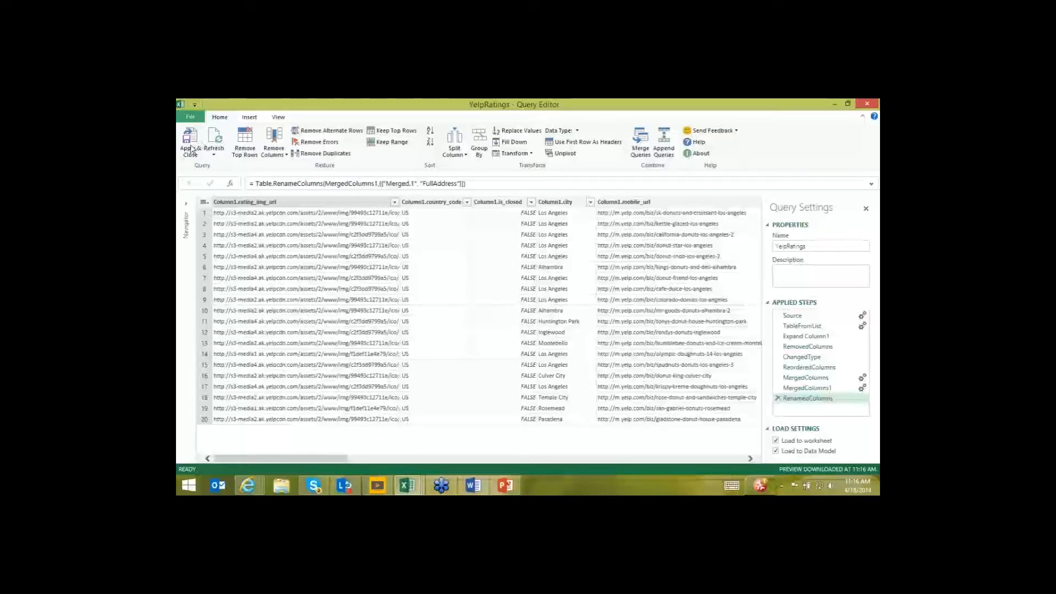
pyautogui.click(207, 158)
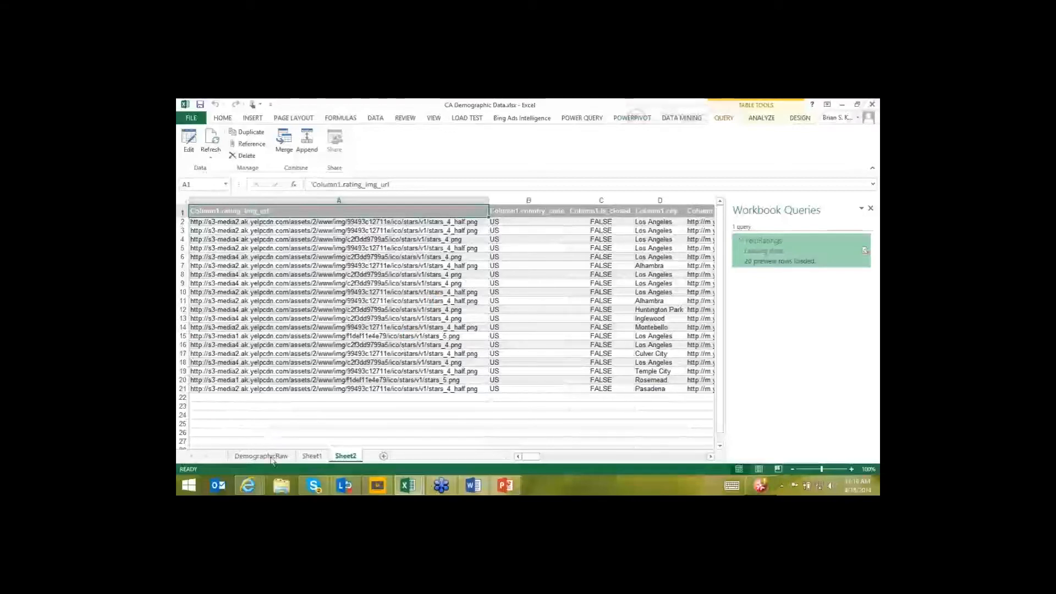
# Create a query from the DemographicRaw table and type the 2013 Q4 Pop through last columns as Number.
pyautogui.click(272, 459)
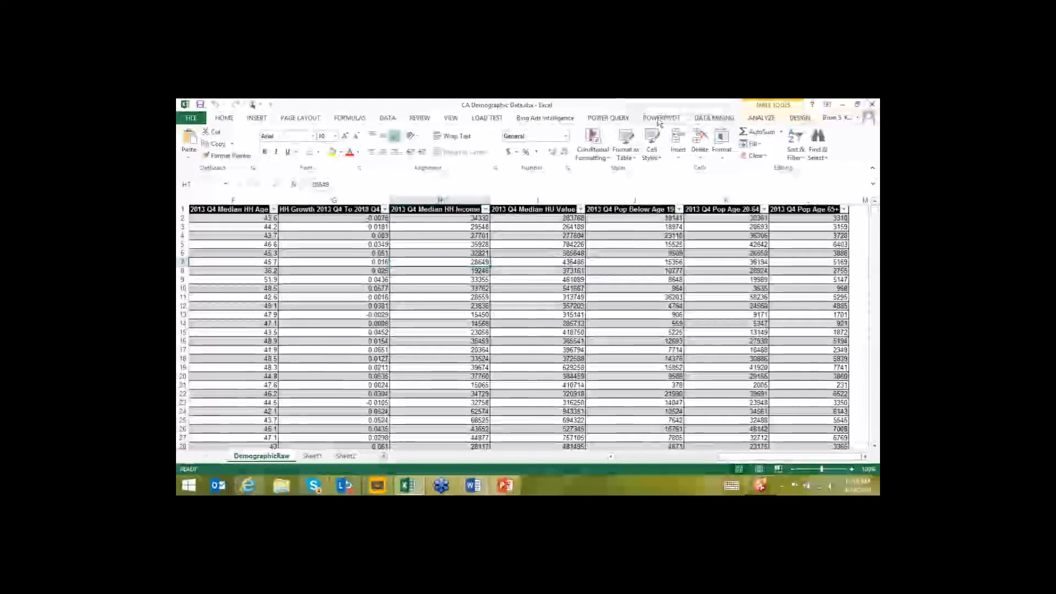
pyautogui.click(608, 118)
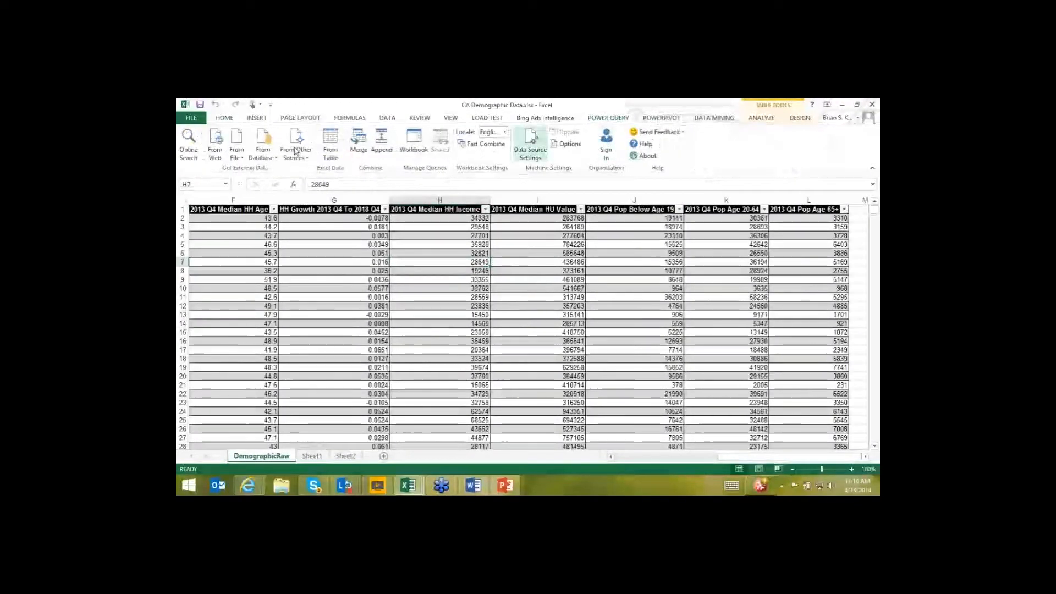
pyautogui.click(328, 144)
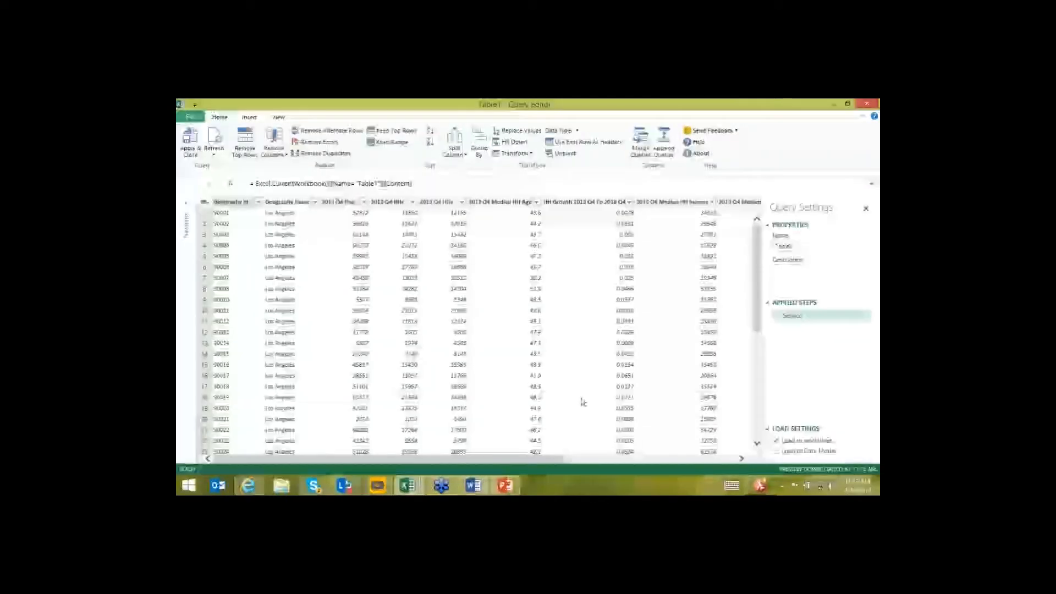
pyautogui.click(338, 202)
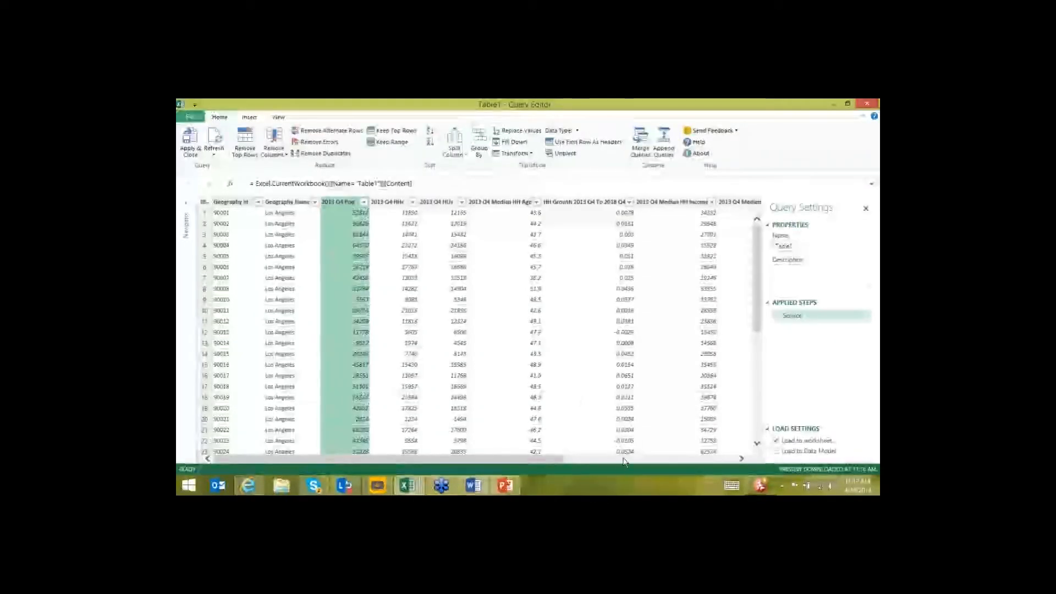
pyautogui.click(646, 457)
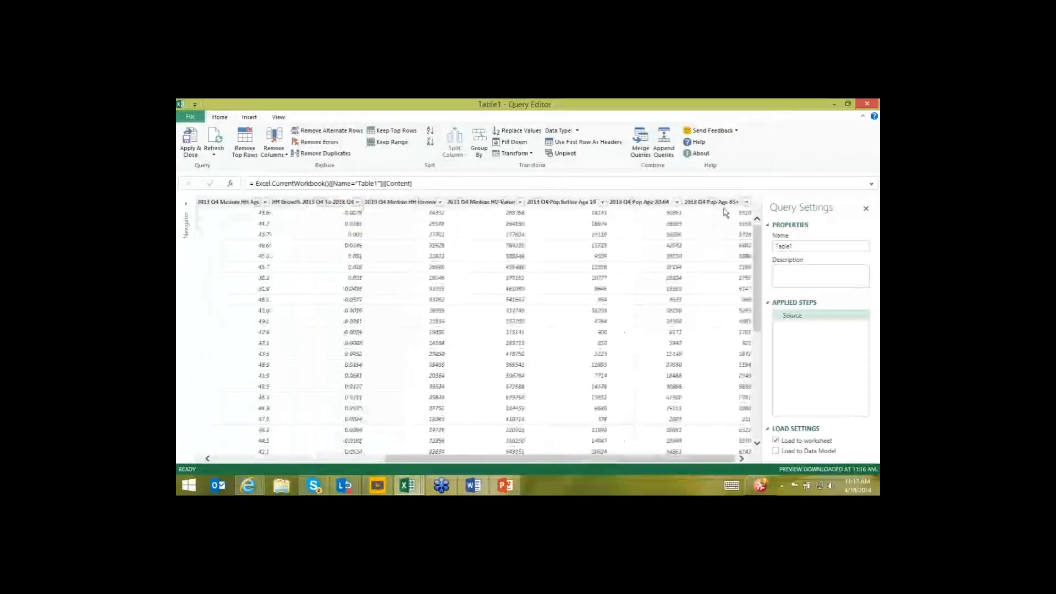
pyautogui.keyDown('shift'); pyautogui.click(722, 202); pyautogui.keyUp('shift')
pyautogui.rightClick(722, 203)
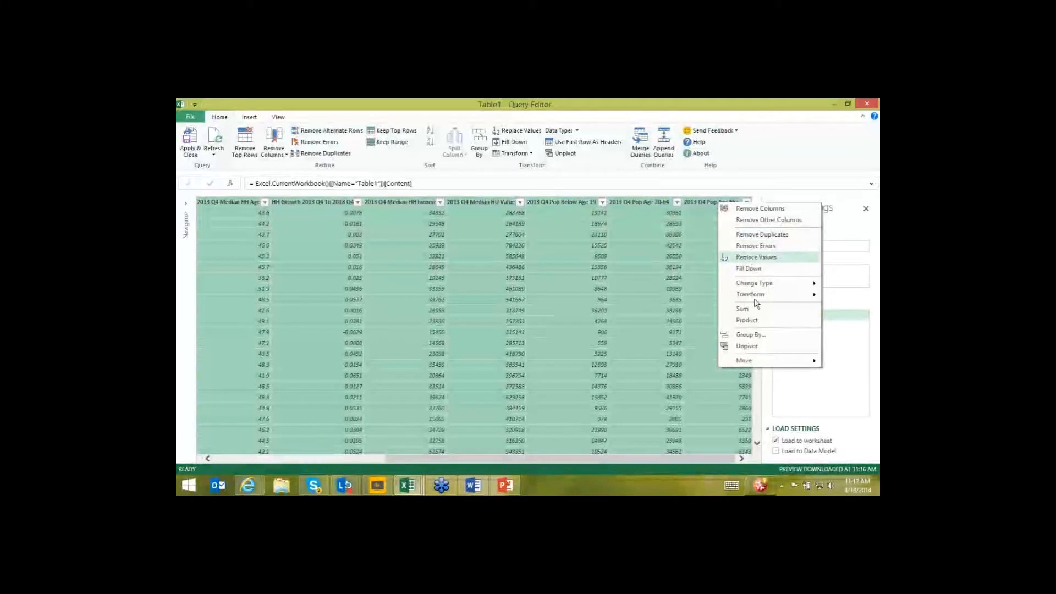
pyautogui.moveTo(765, 284)
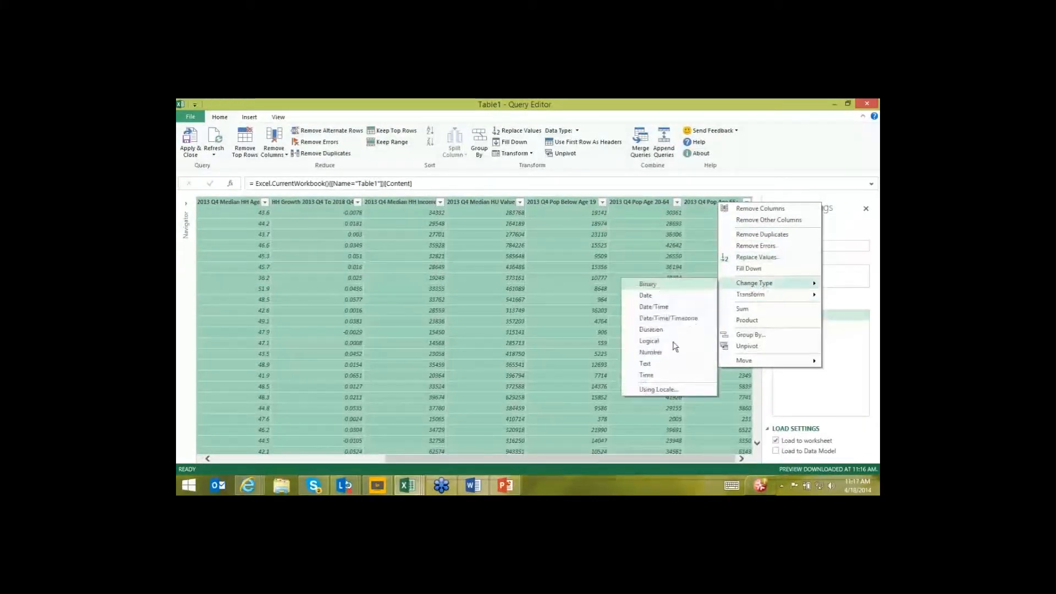
pyautogui.click(673, 350)
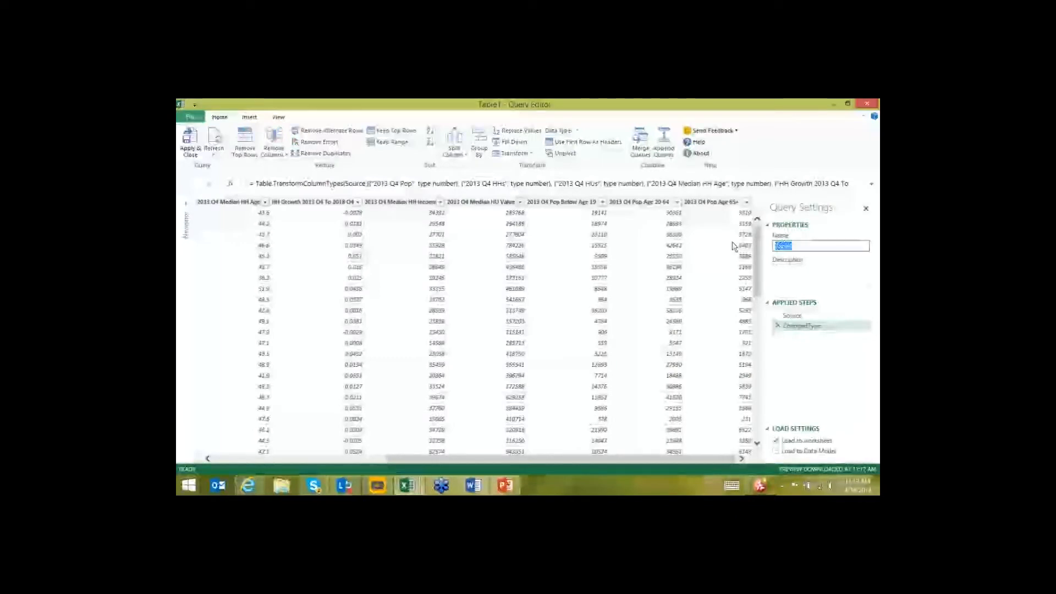
# Name the query DemoData, include it in the Data Model, and load it to Sheet3.
pyautogui.write('DemoDa')
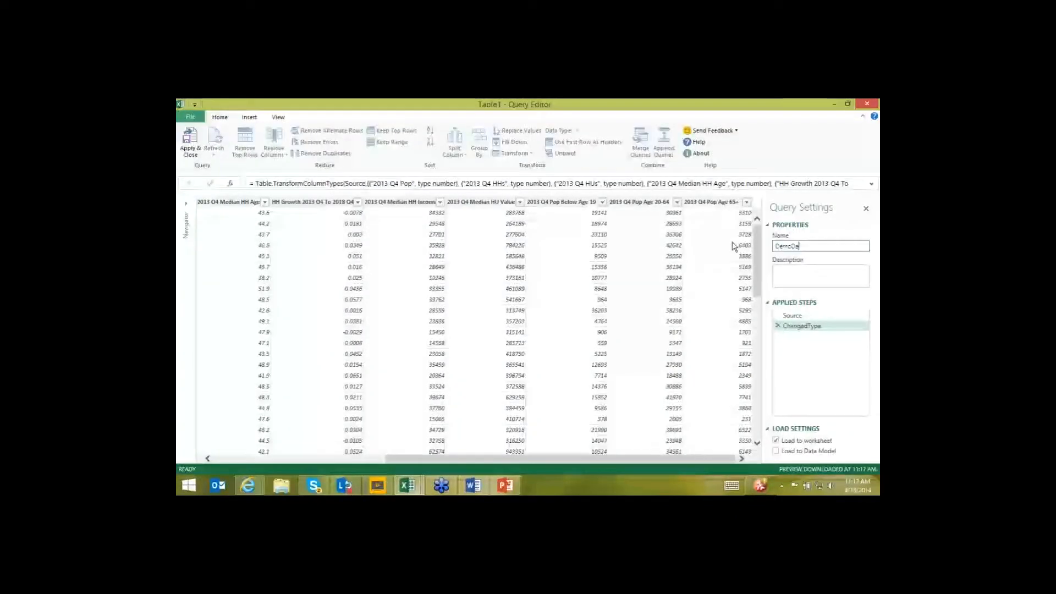
pyautogui.write('ta')
pyautogui.press('Return')
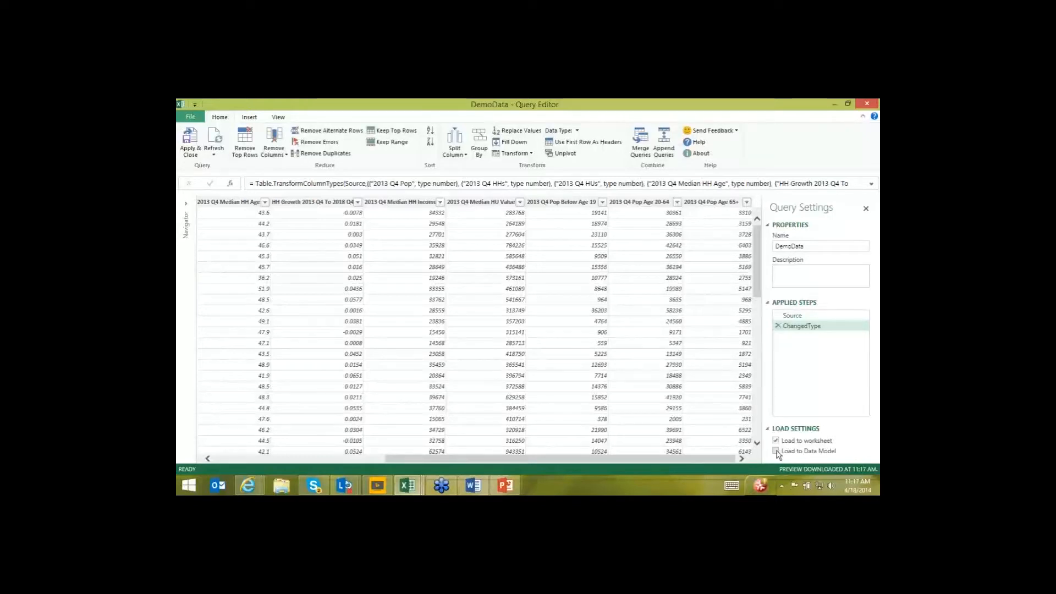
pyautogui.click(776, 451)
pyautogui.click(193, 142)
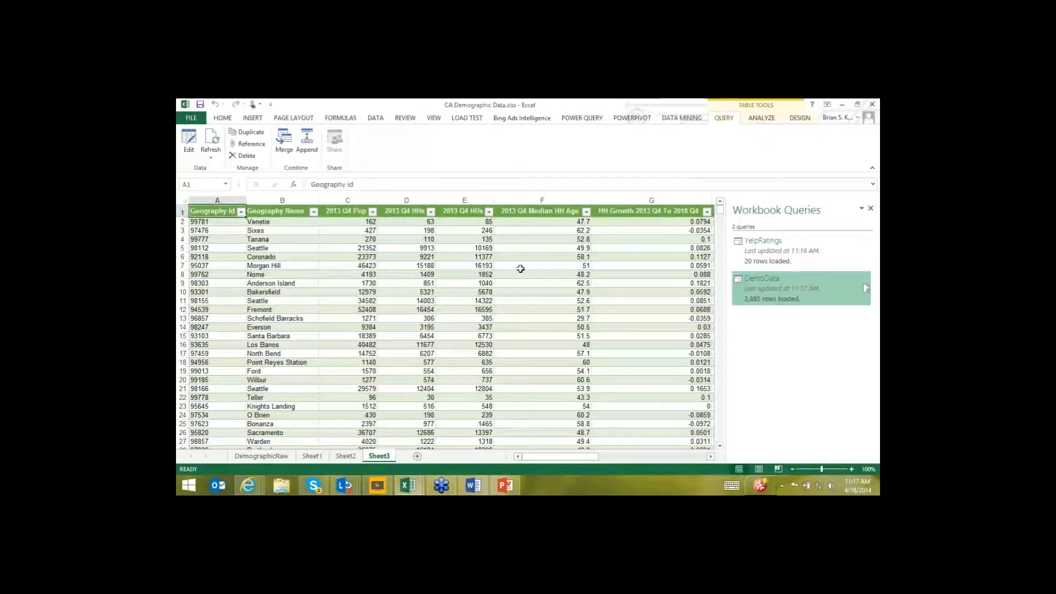
# Check cell D7, then launch Power Map from INSERT > Map with Sheet2's YelpRatings table.
pyautogui.click(405, 266)
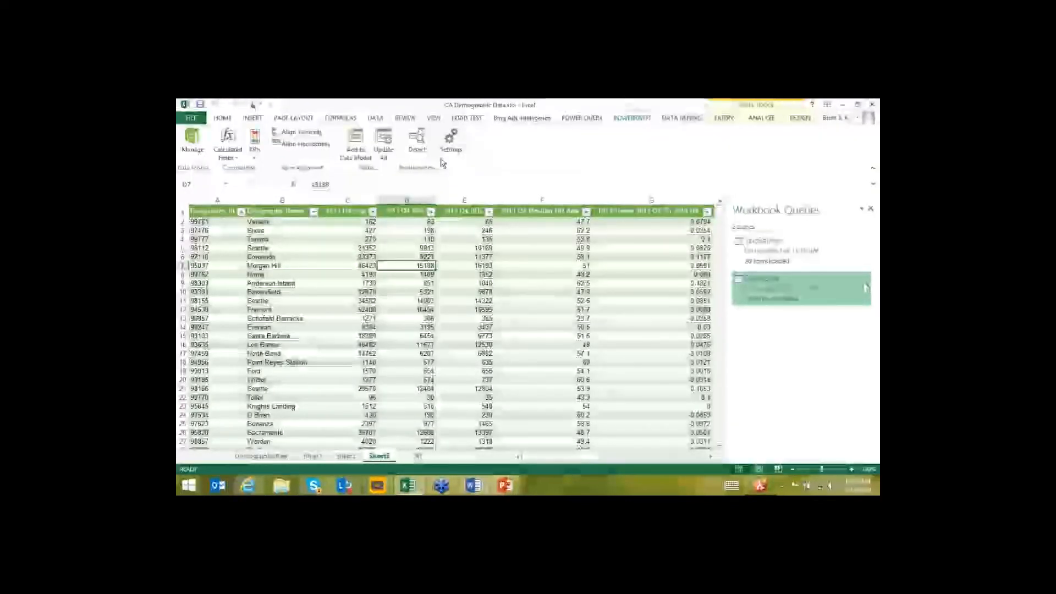
pyautogui.click(252, 118)
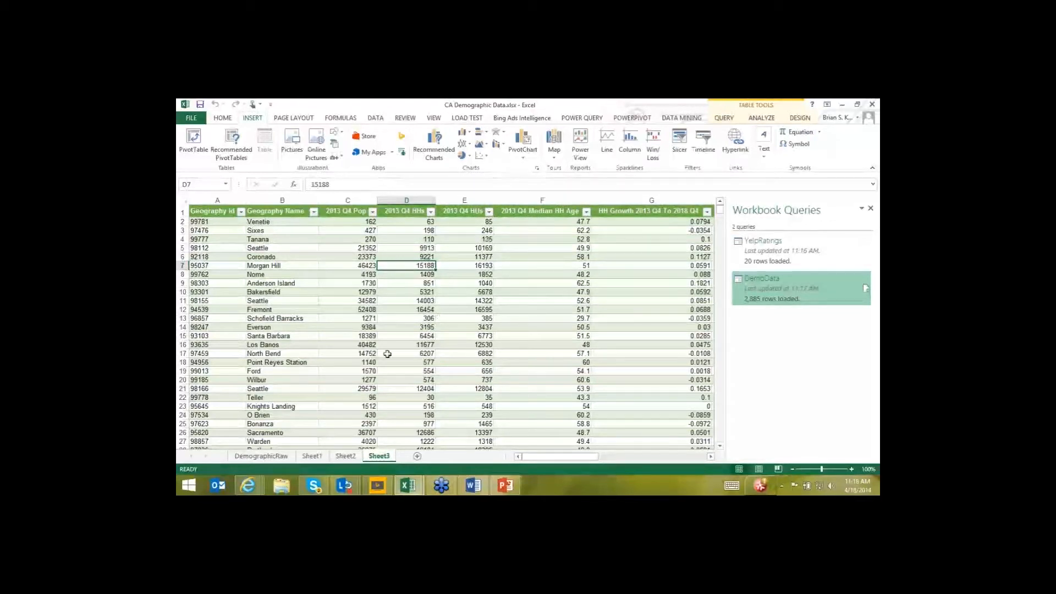
pyautogui.click(345, 456)
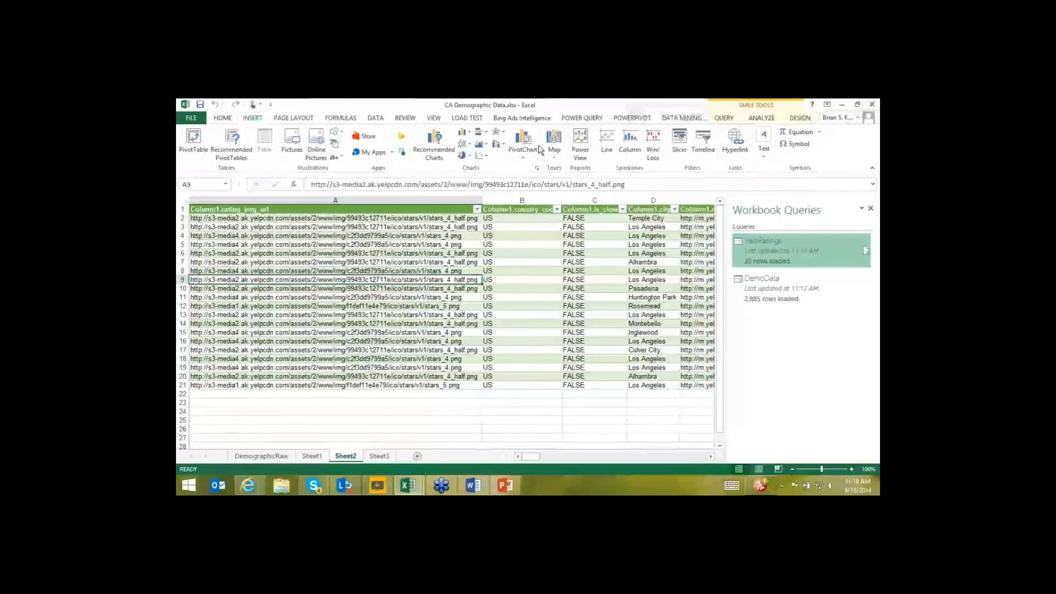
pyautogui.click(554, 145)
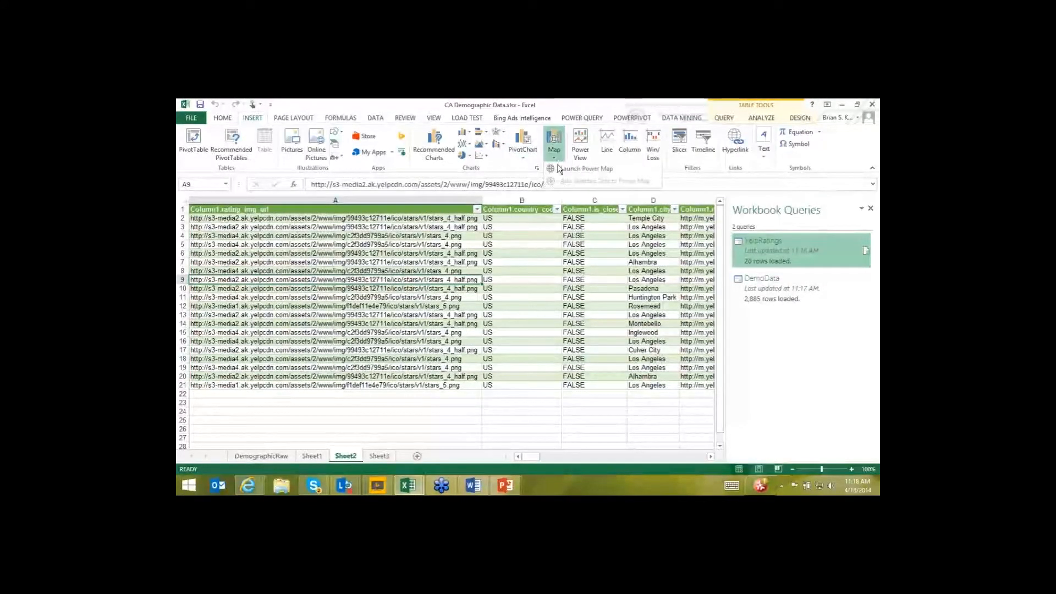
pyautogui.click(559, 168)
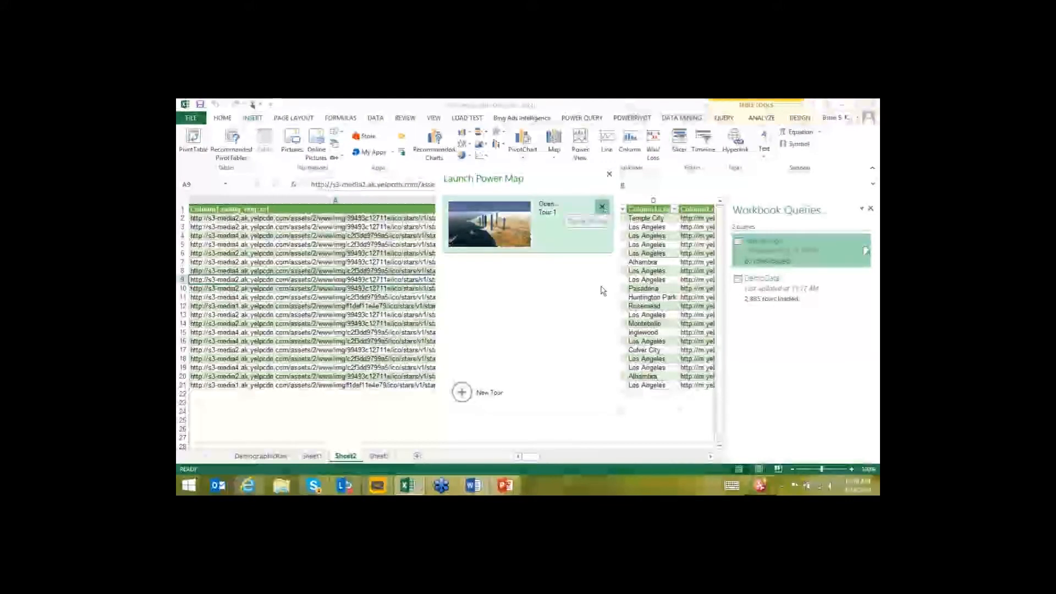
# Replace Tour 1 with a new Power Map tour and hide the Tour Editor.
pyautogui.click(602, 207)
pyautogui.click(566, 328)
pyautogui.click(468, 393)
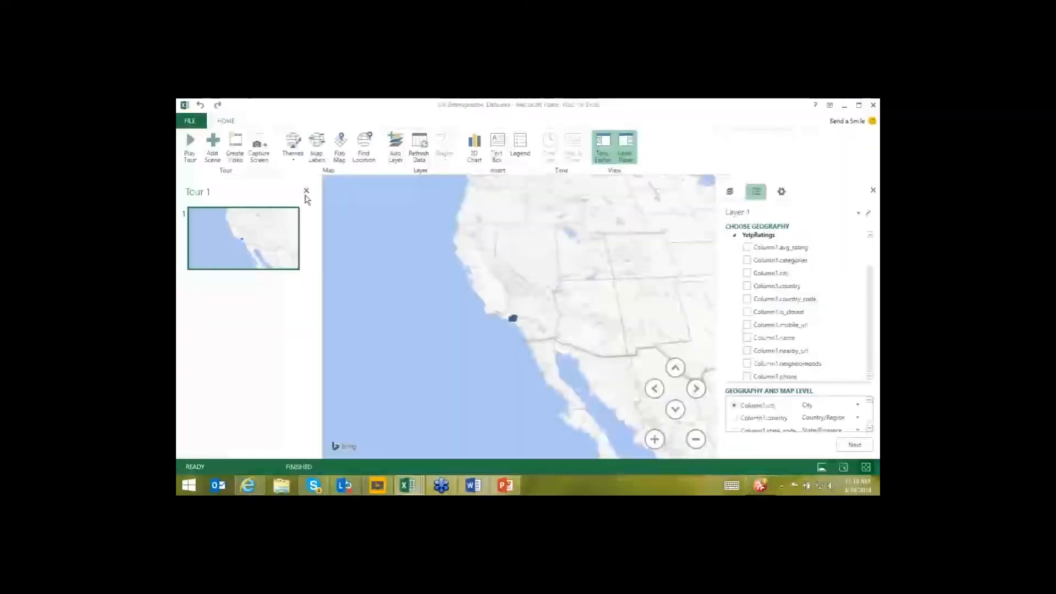
pyautogui.click(306, 193)
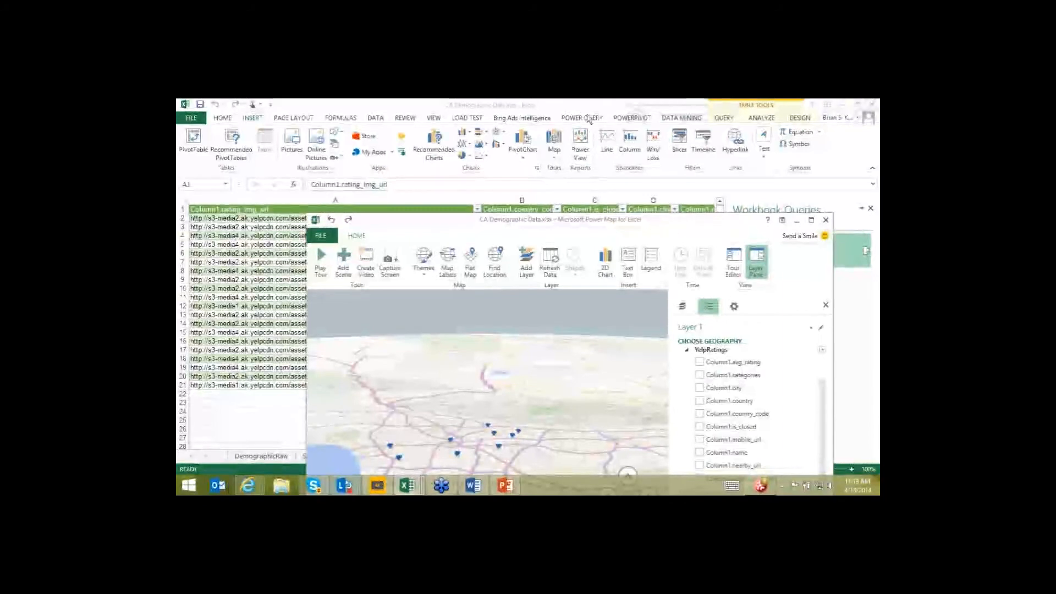
# Switch to Excel's POWER QUERY tab, then bring Power Map back and maximize its window.
pyautogui.click(583, 118)
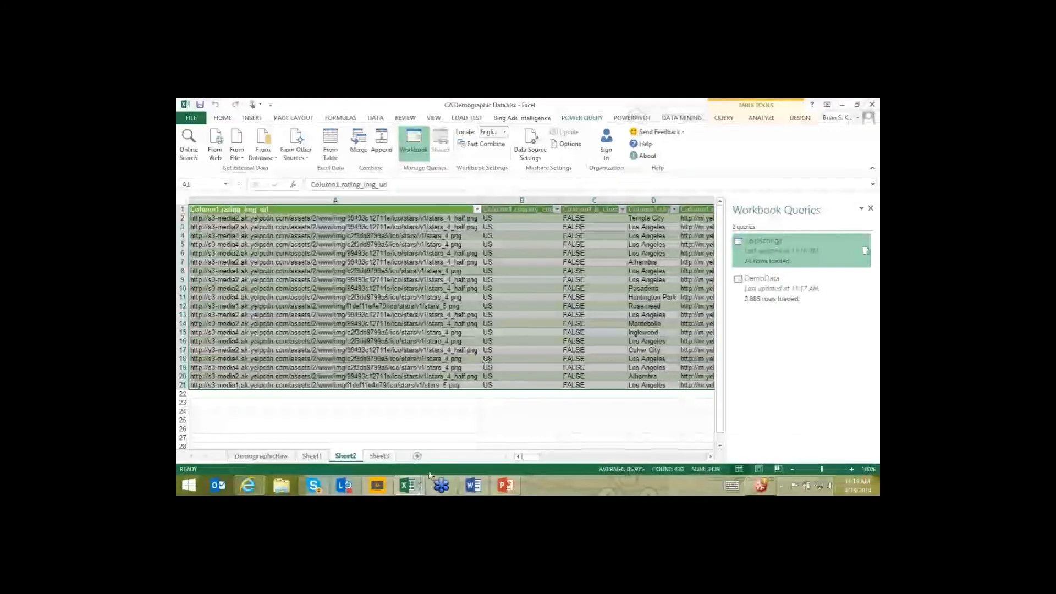
pyautogui.click(446, 443)
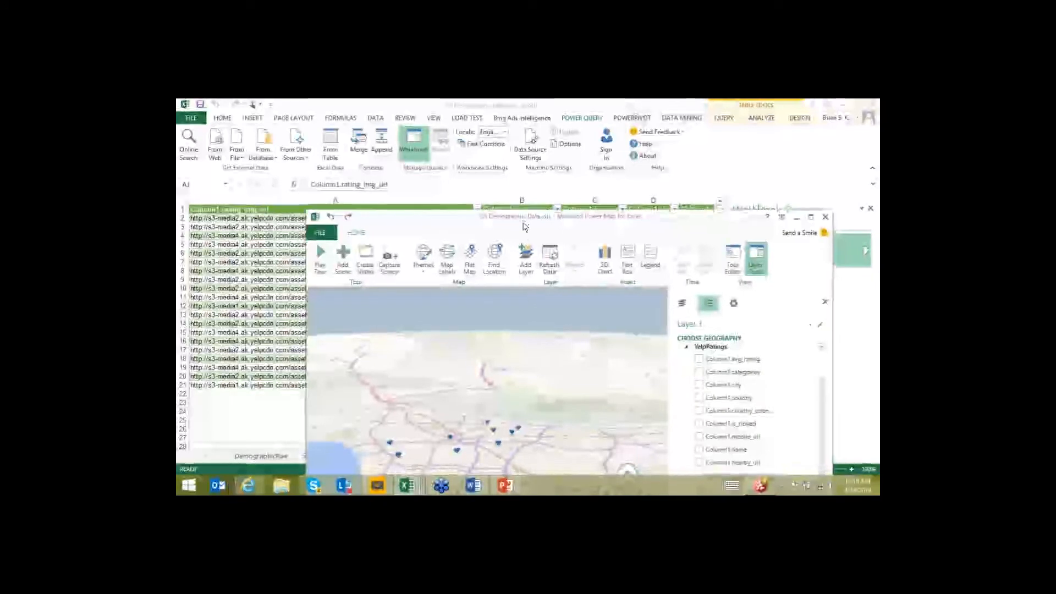
pyautogui.doubleClick(524, 226)
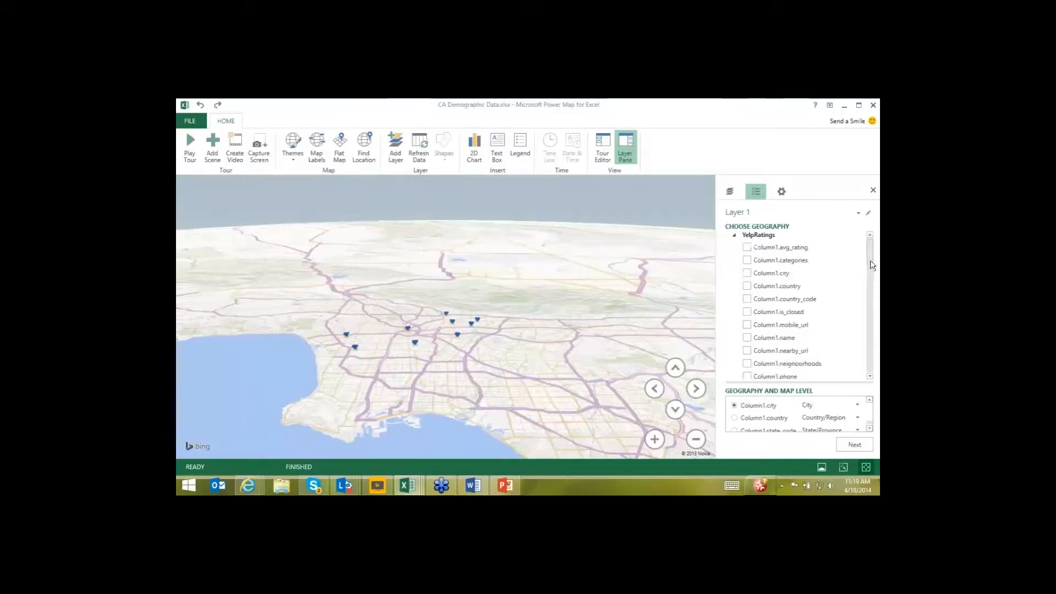
# Add FullAddress as Layer 1's geography field at the Full Address level.
pyautogui.moveTo(871, 266); pyautogui.dragTo(871, 295)
pyautogui.scroll(5, 870, 300)
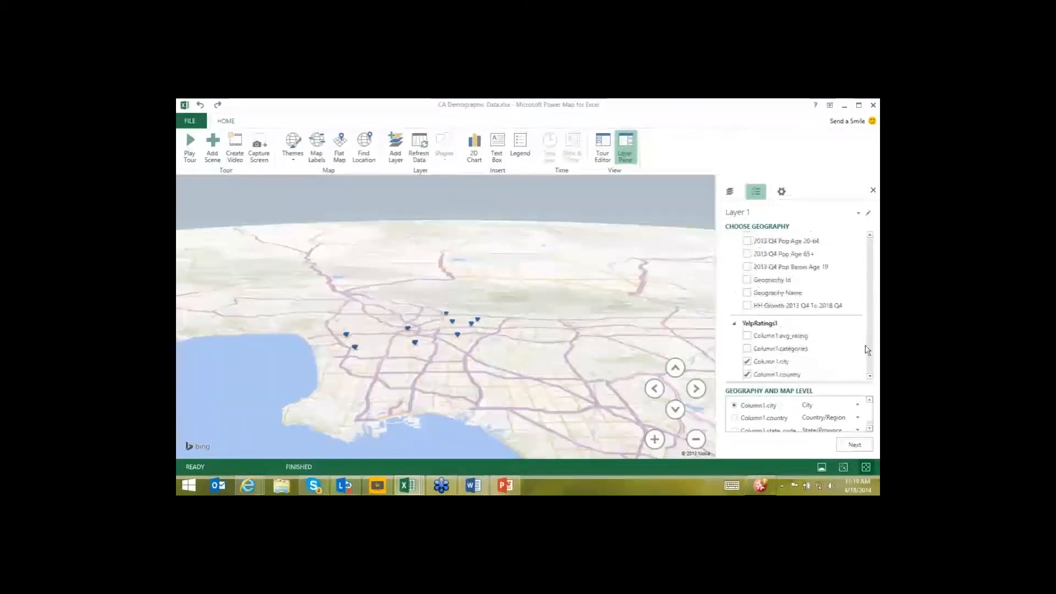
pyautogui.scroll(-10, 866, 352)
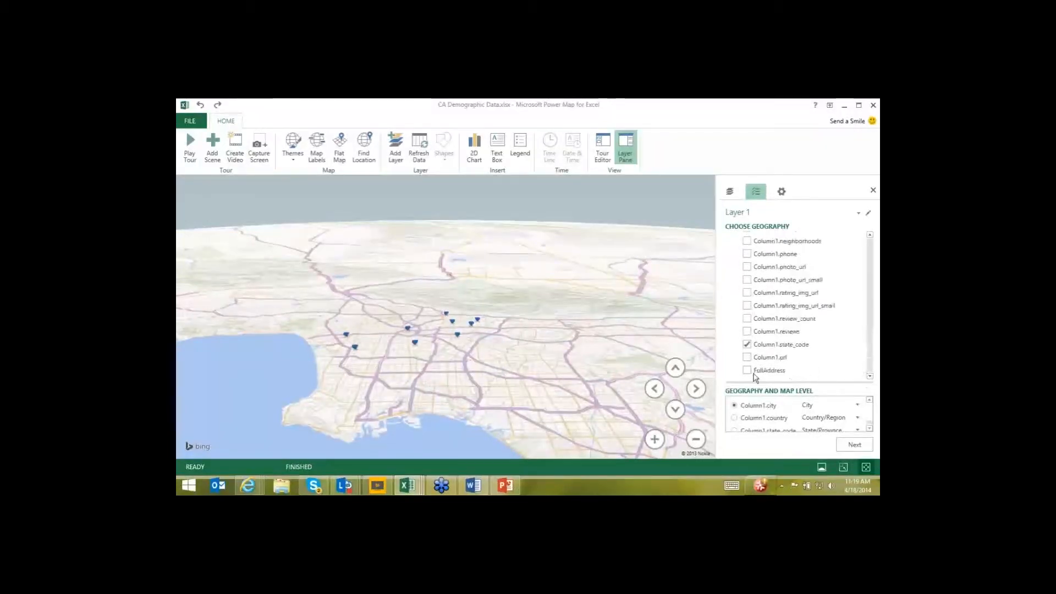
pyautogui.click(748, 371)
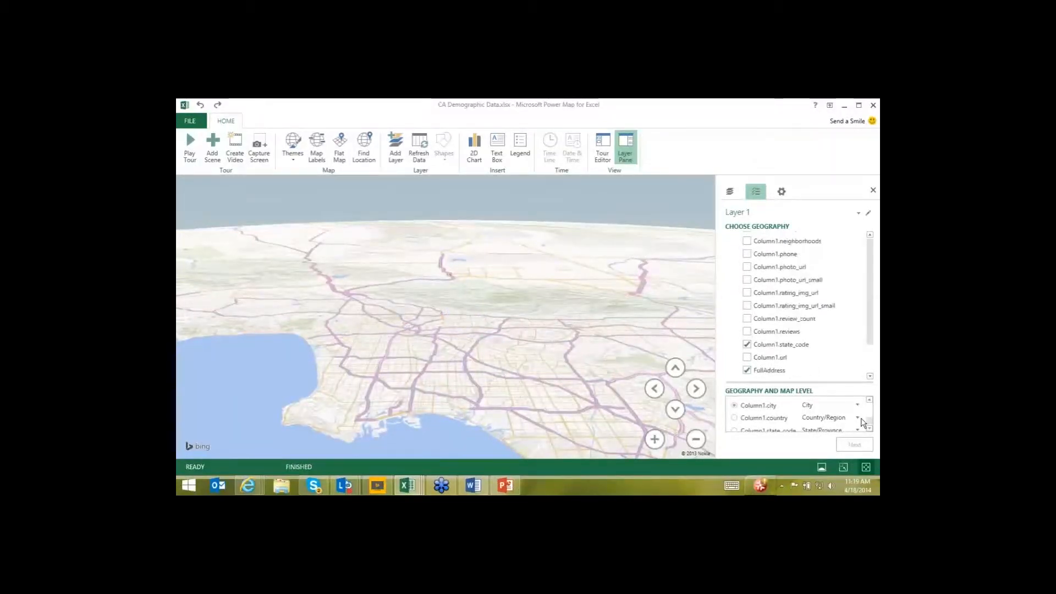
pyautogui.scroll(-2, 853, 424)
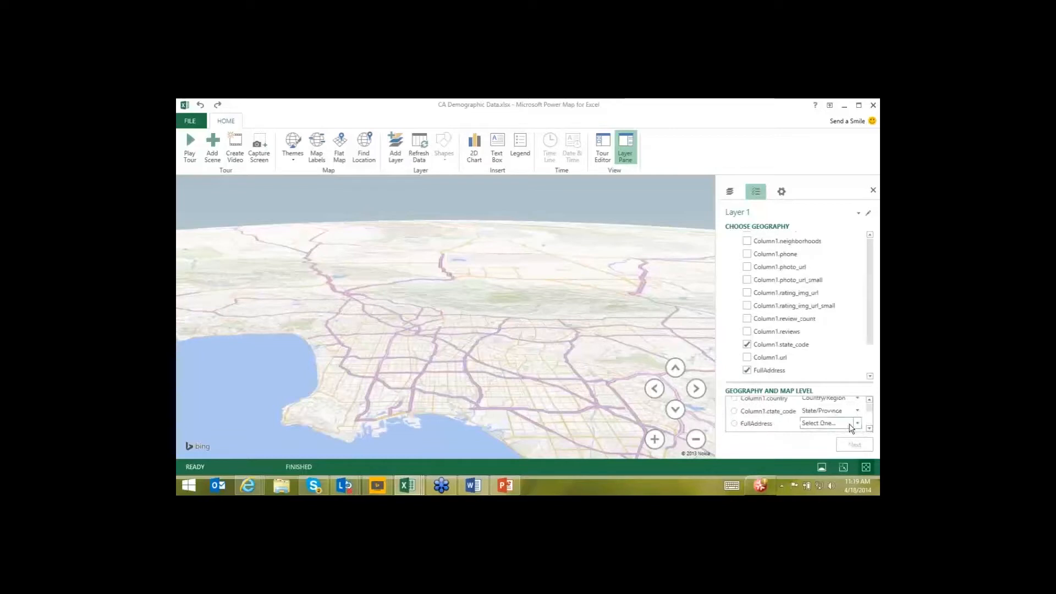
pyautogui.click(851, 424)
pyautogui.click(831, 389)
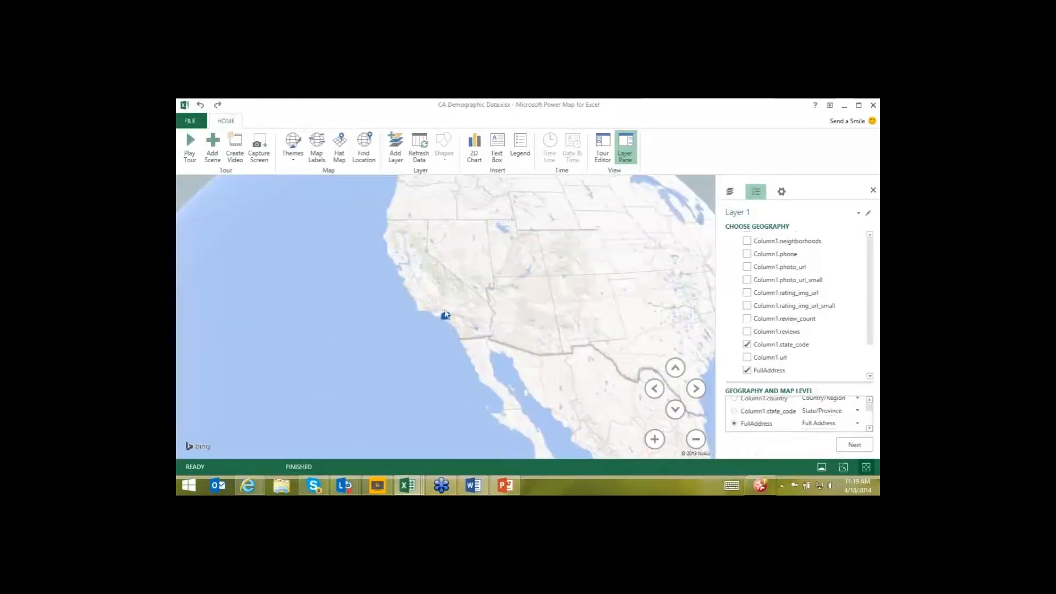
# Zoom the map in on the Los Angeles address pins.
pyautogui.scroll(5, 445, 315)
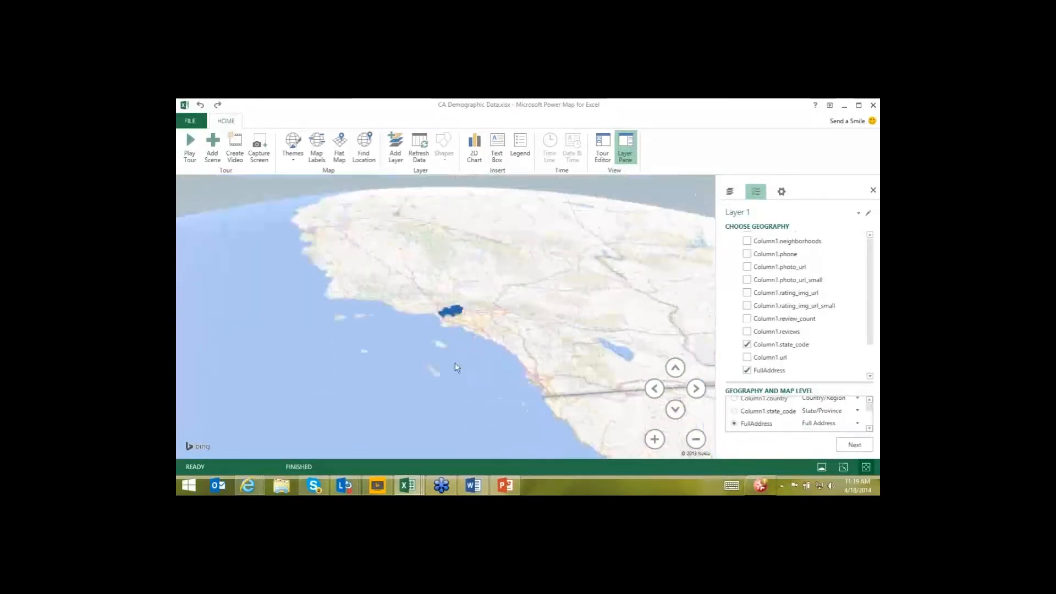
pyautogui.scroll(3, 454, 362)
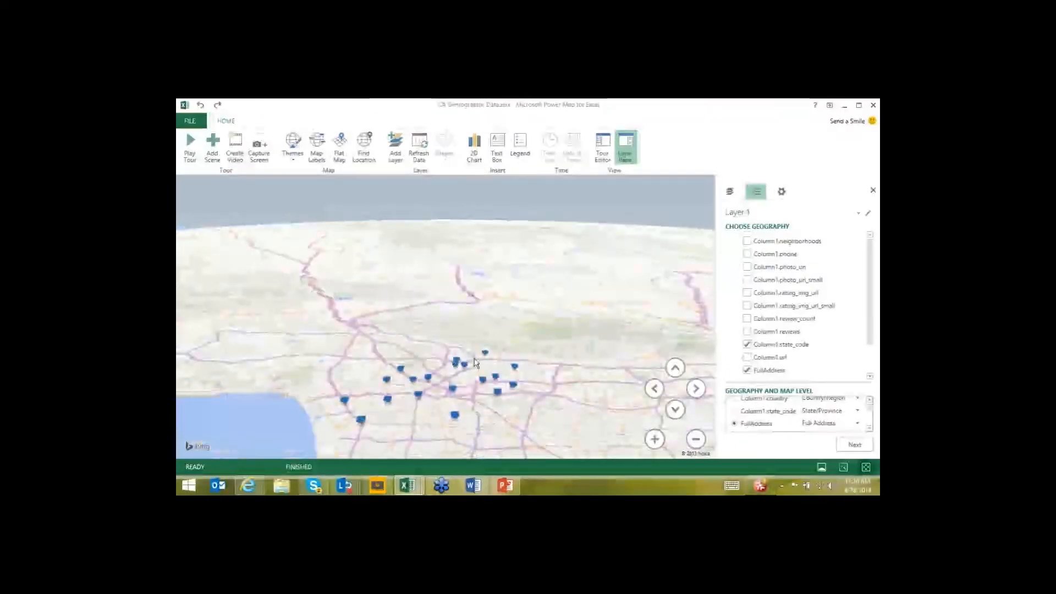
pyautogui.scroll(2, 454, 365)
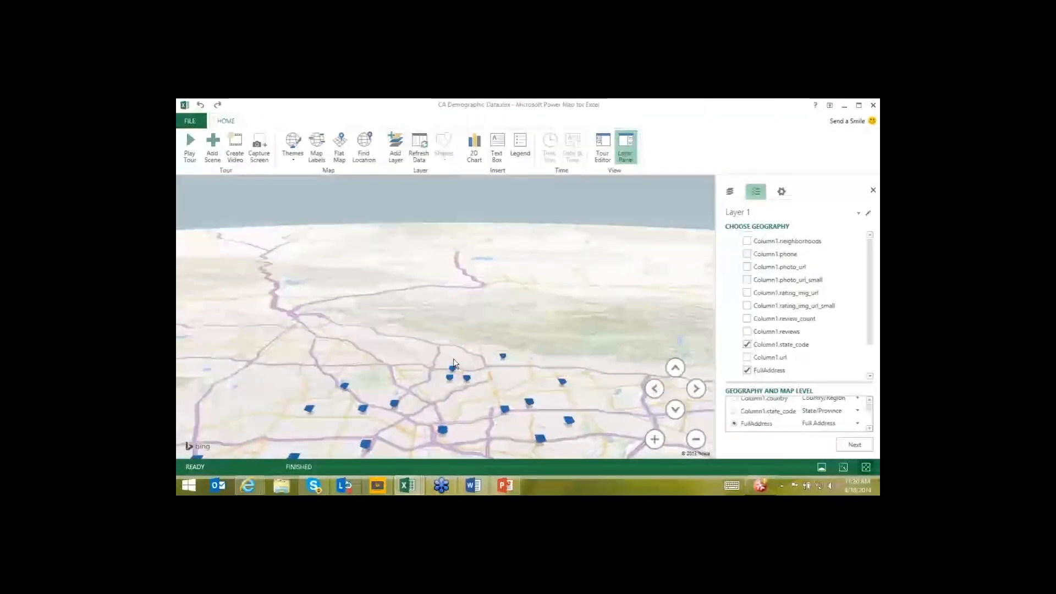
pyautogui.scroll(-3, 462, 367)
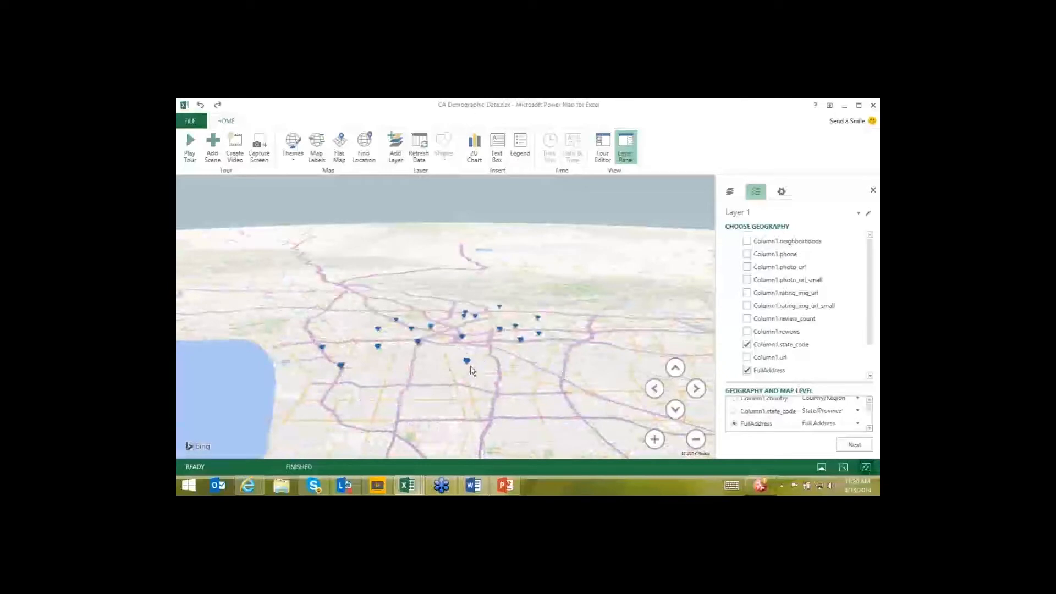
pyautogui.scroll(5, 404, 364)
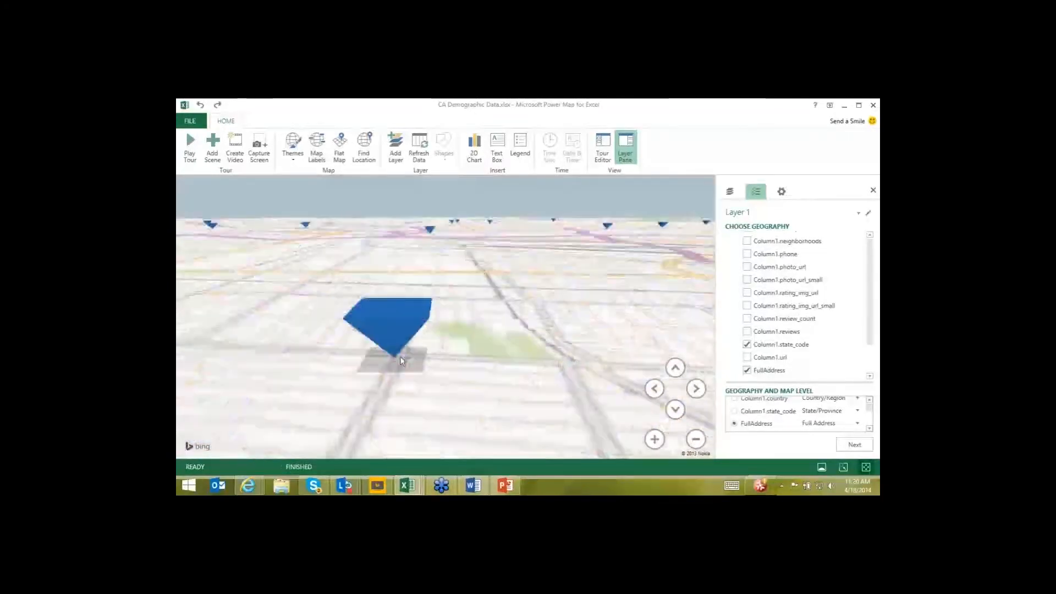
pyautogui.scroll(3, 401, 361)
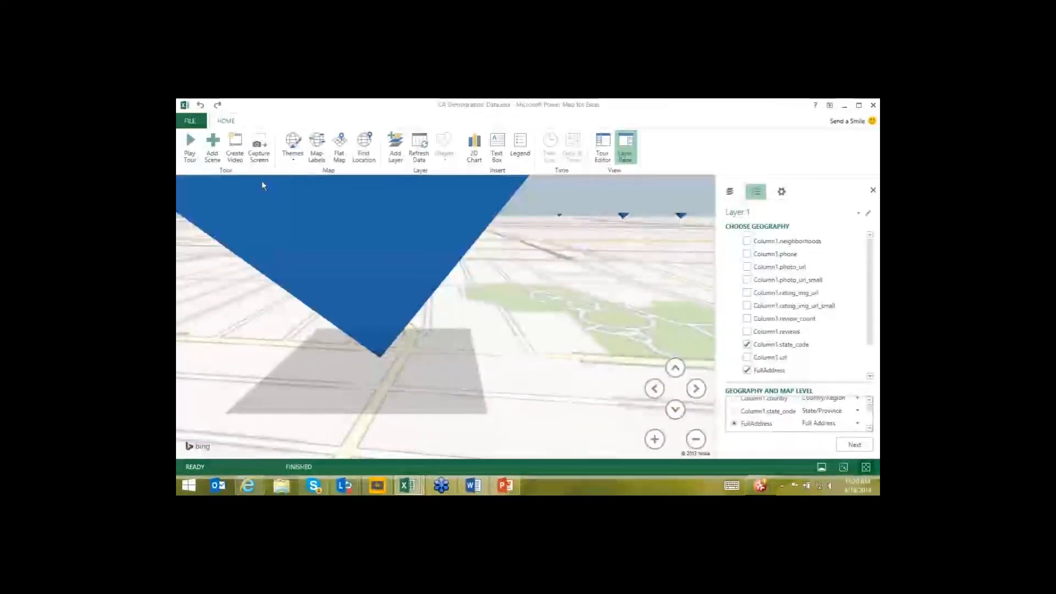
# Apply the aerial-imagery map theme and confirm FullAddress as Layer 1's geography.
pyautogui.click(293, 144)
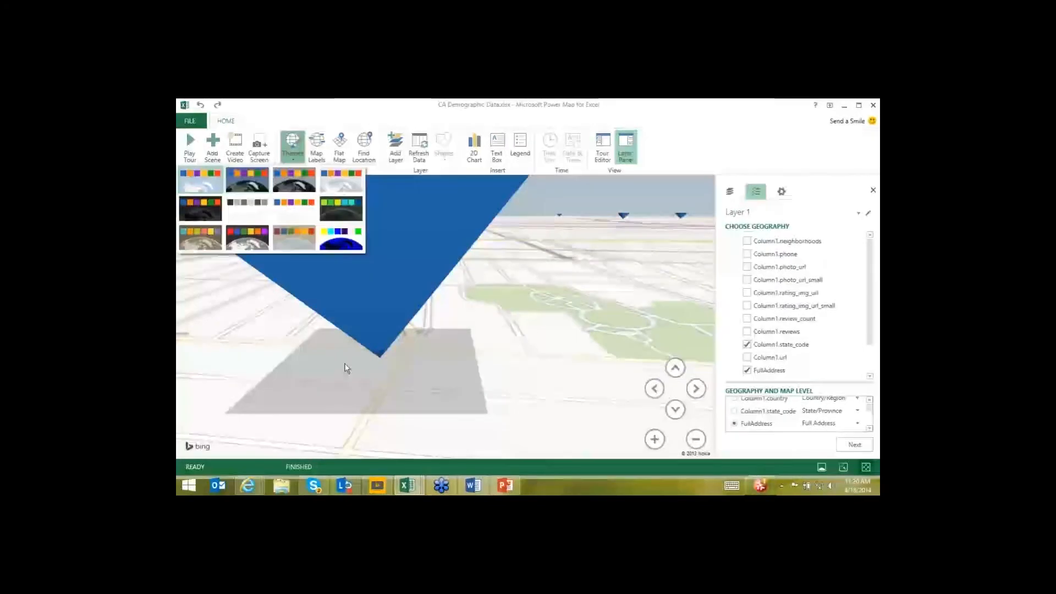
pyautogui.click(345, 367)
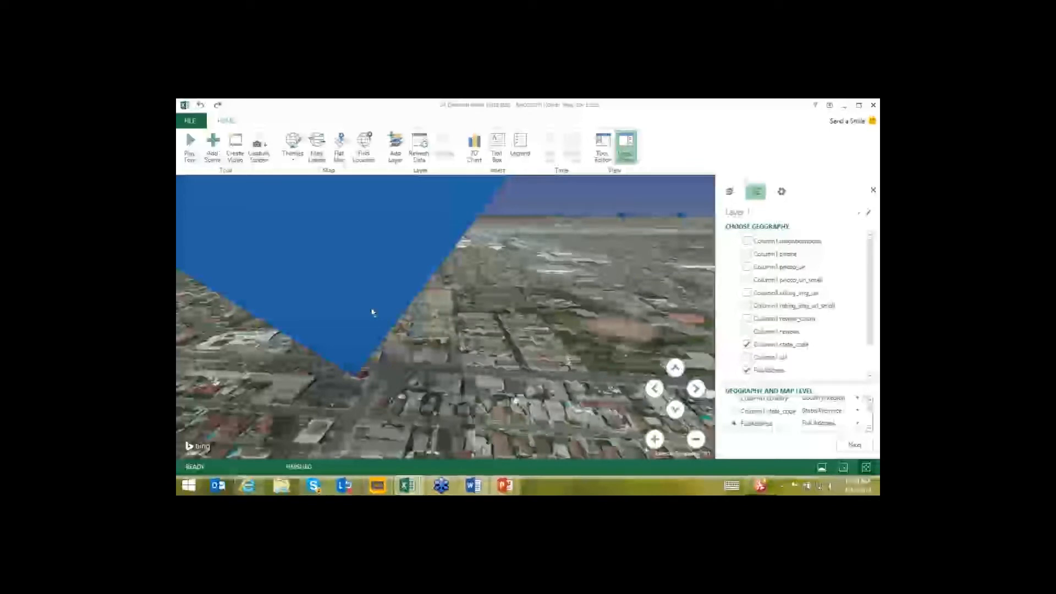
pyautogui.scroll(-4, 434, 317)
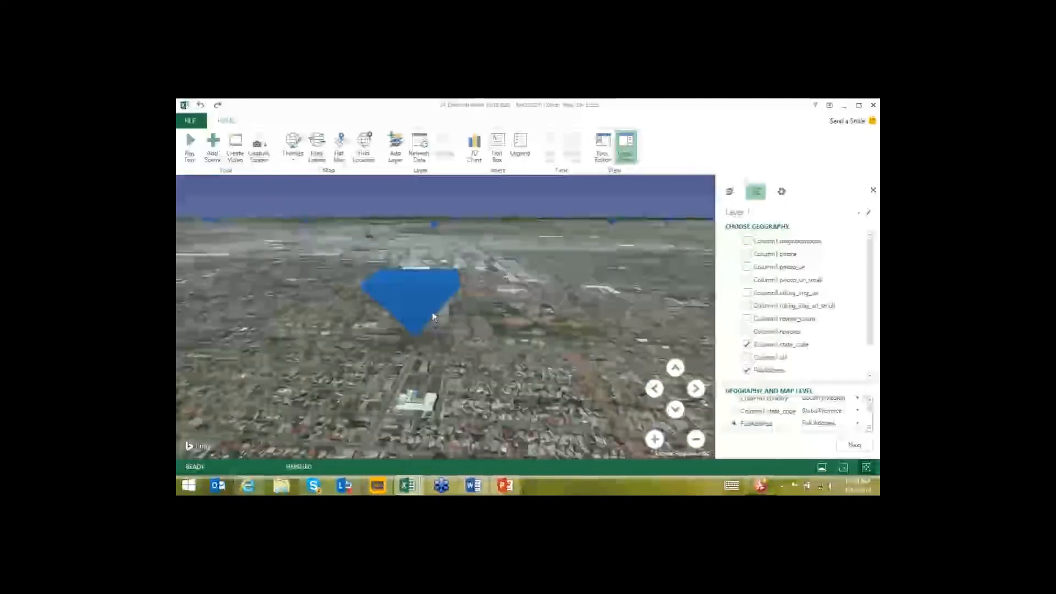
pyautogui.moveTo(434, 317); pyautogui.dragTo(451, 358)
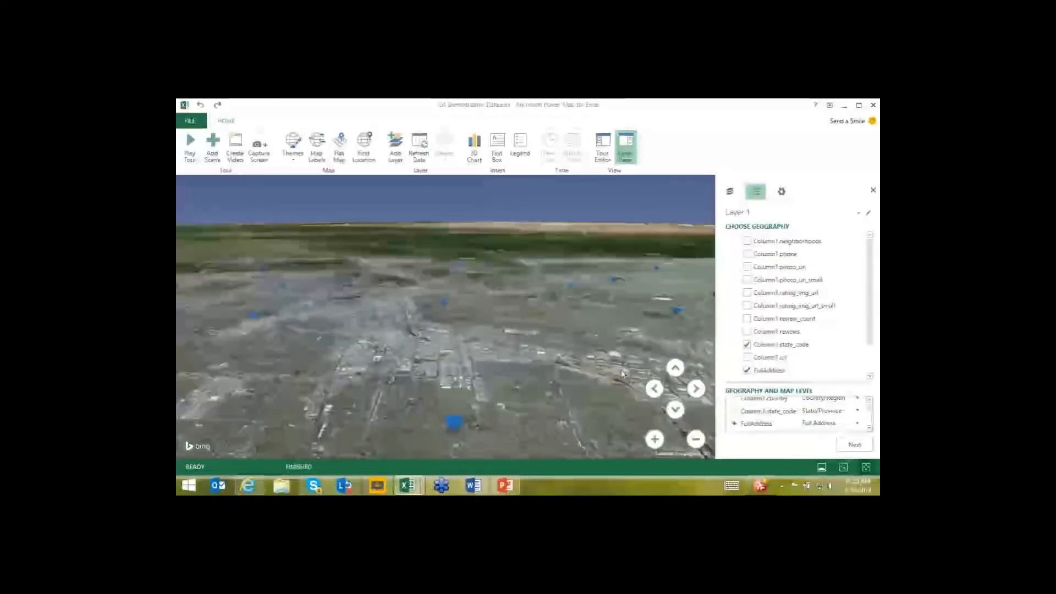
pyautogui.click(853, 445)
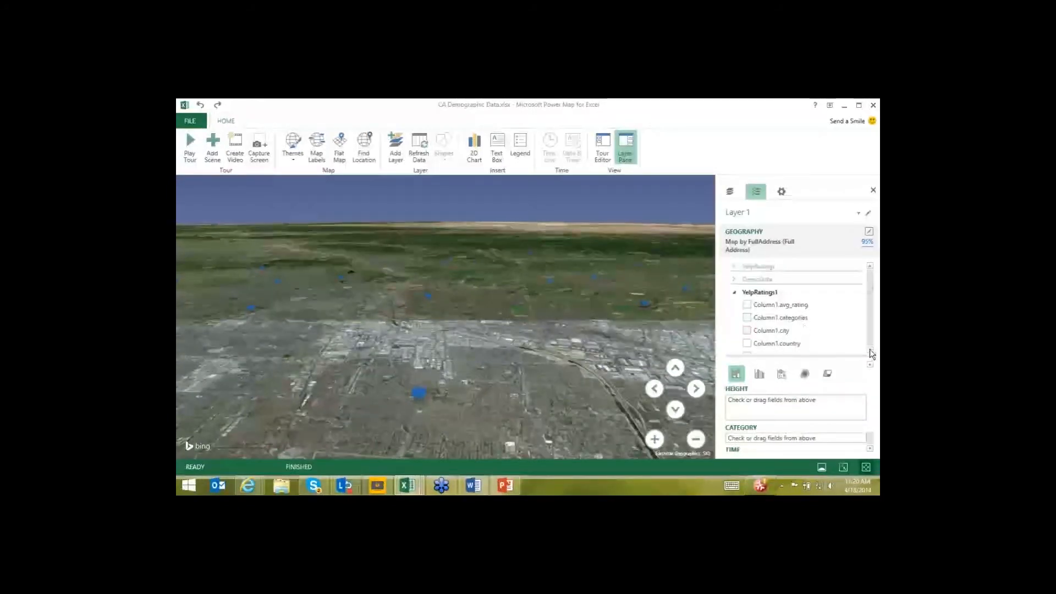
# Use Column1.avg_rating (Sum) as the column height and close the Layer 1 legend.
pyautogui.click(869, 348)
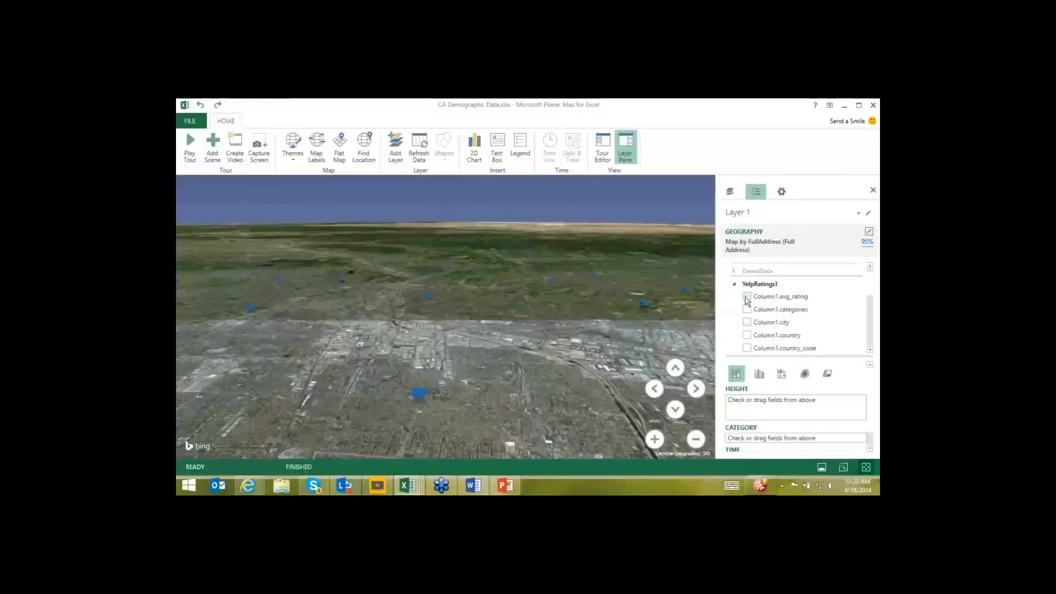
pyautogui.click(747, 298)
pyautogui.moveTo(697, 222)
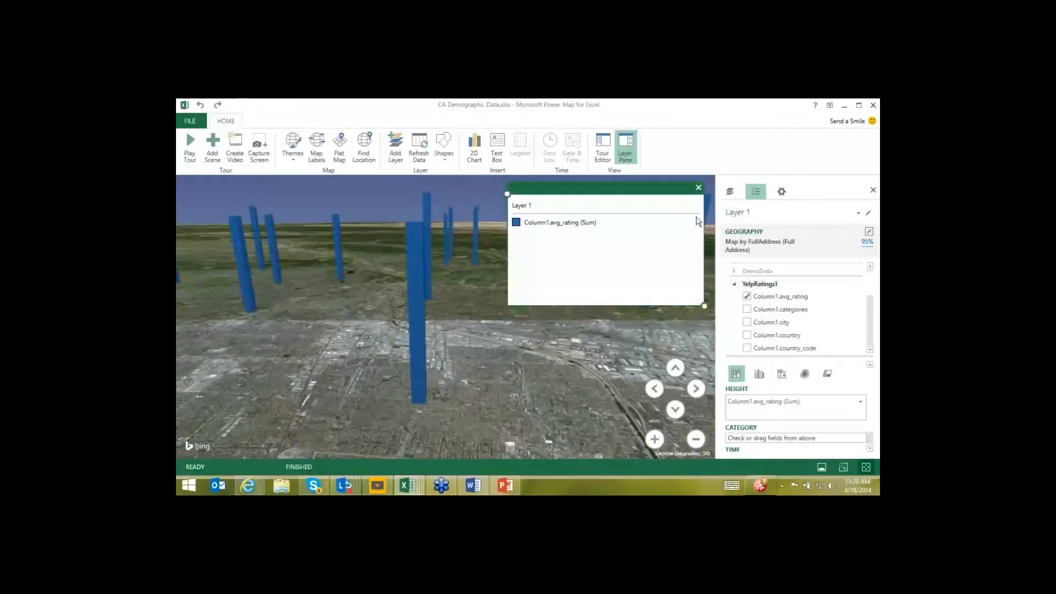
pyautogui.click(699, 188)
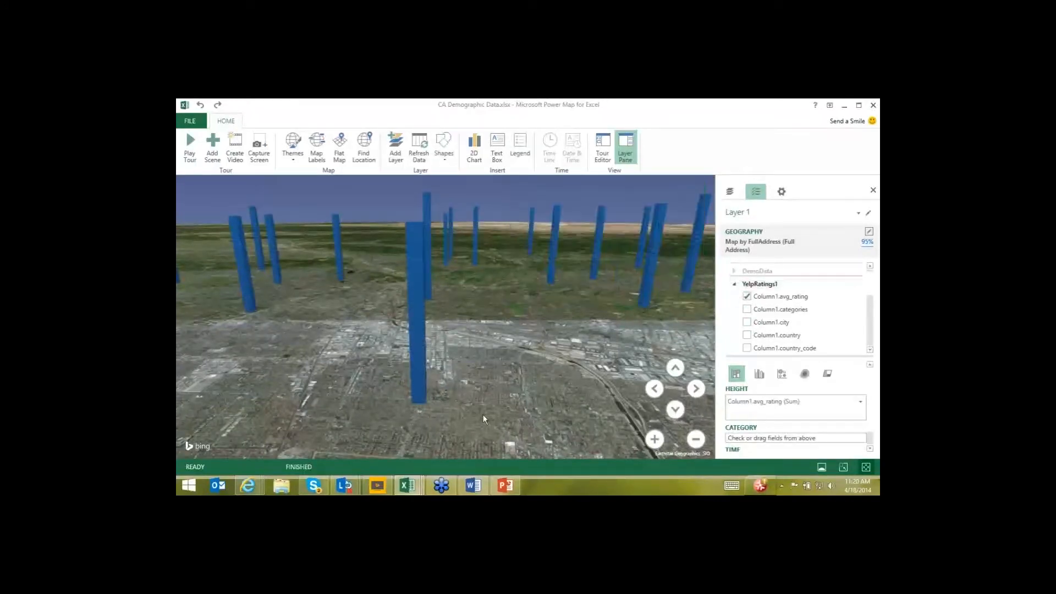
# Rotate the map to show the columns along the coastline and collapse the YelpRatings1 fields.
pyautogui.moveTo(483, 415); pyautogui.dragTo(537, 368)
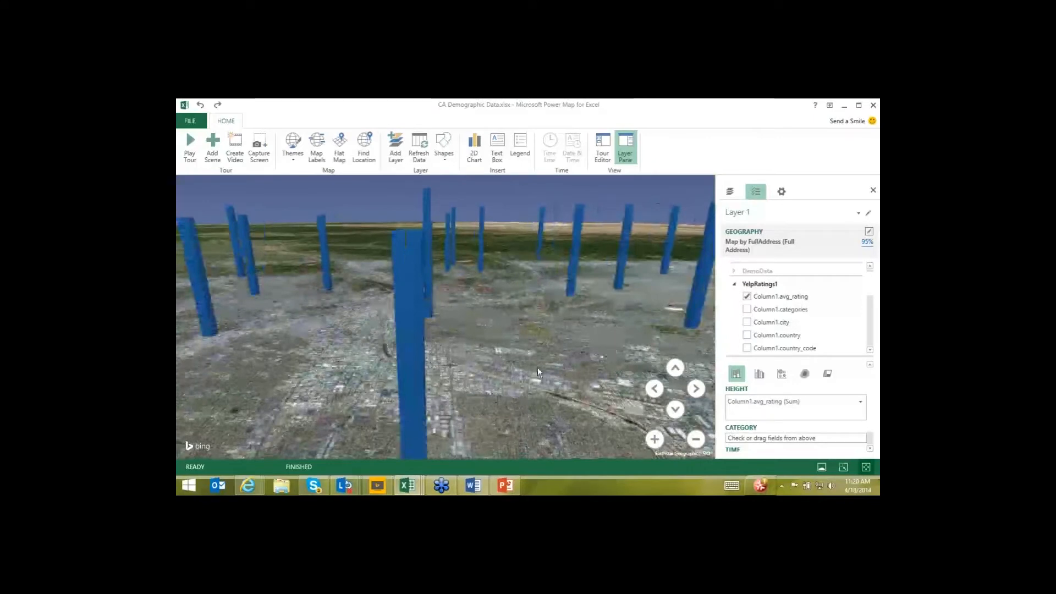
pyautogui.scroll(-4, 560, 349)
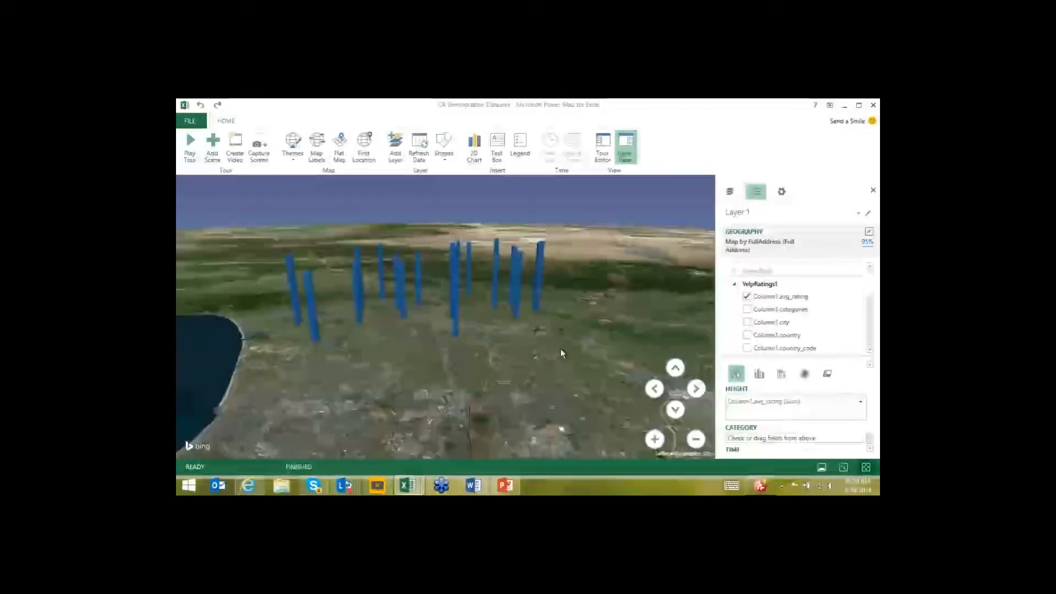
pyautogui.rightClick(501, 357)
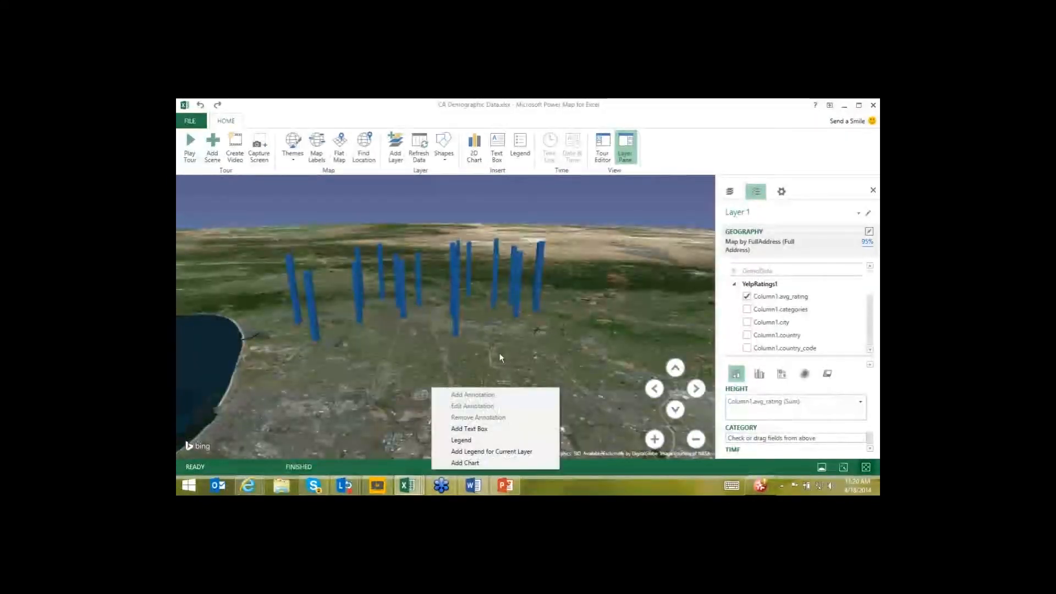
pyautogui.click(500, 357)
pyautogui.scroll(3, 513, 368)
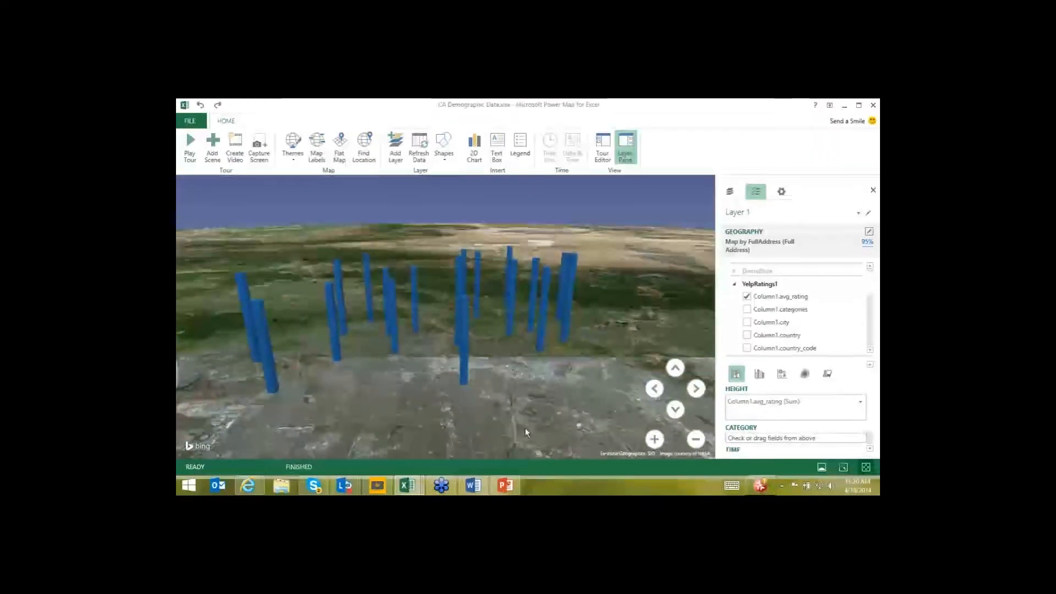
pyautogui.moveTo(525, 427); pyautogui.dragTo(591, 346)
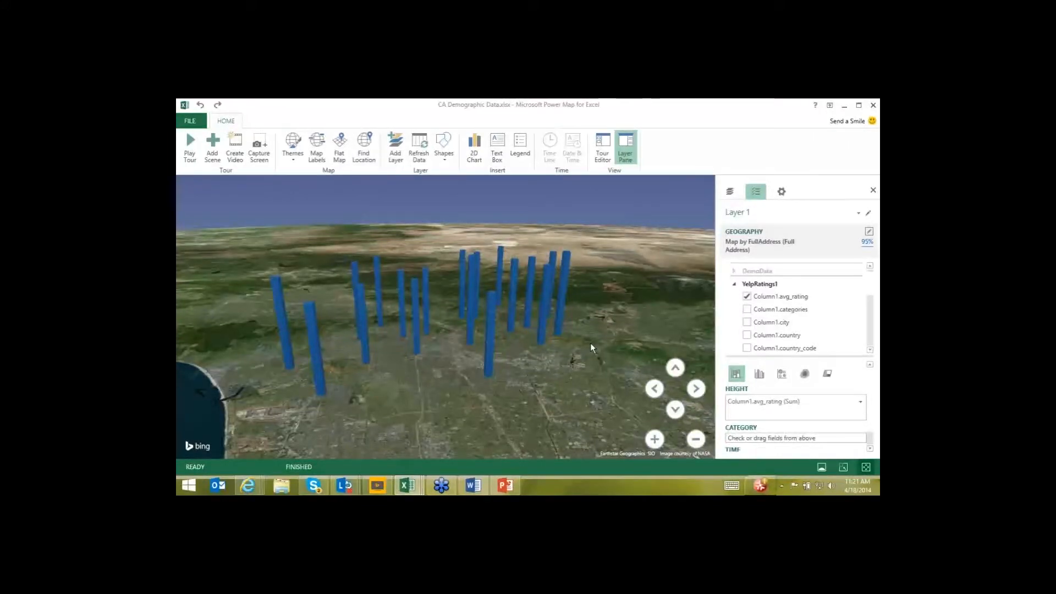
pyautogui.click(735, 284)
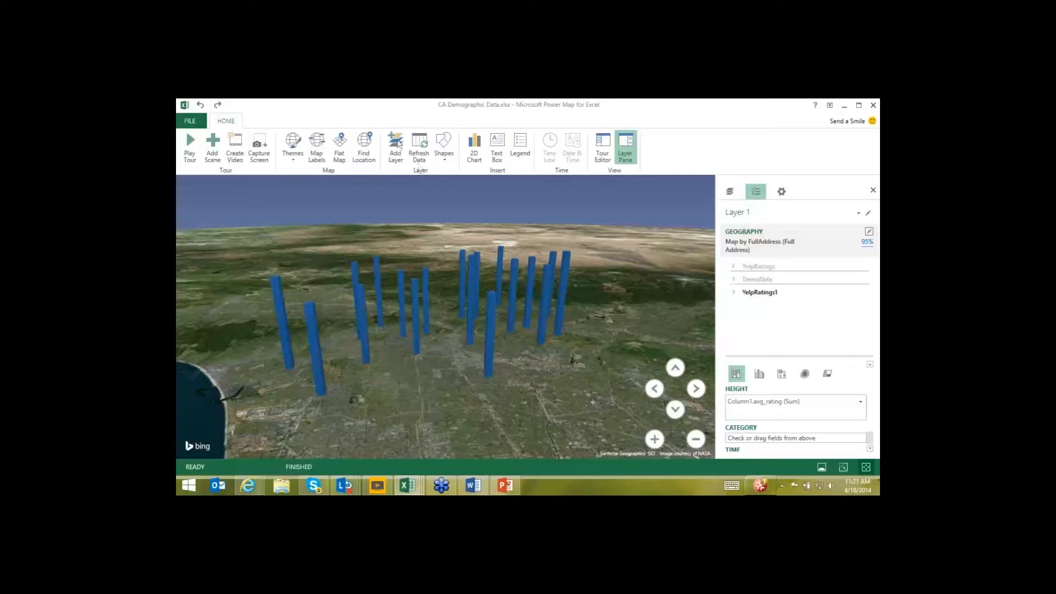
# Add Layer 2 located by Geography Id (Zip) and confirm its geography.
pyautogui.click(397, 147)
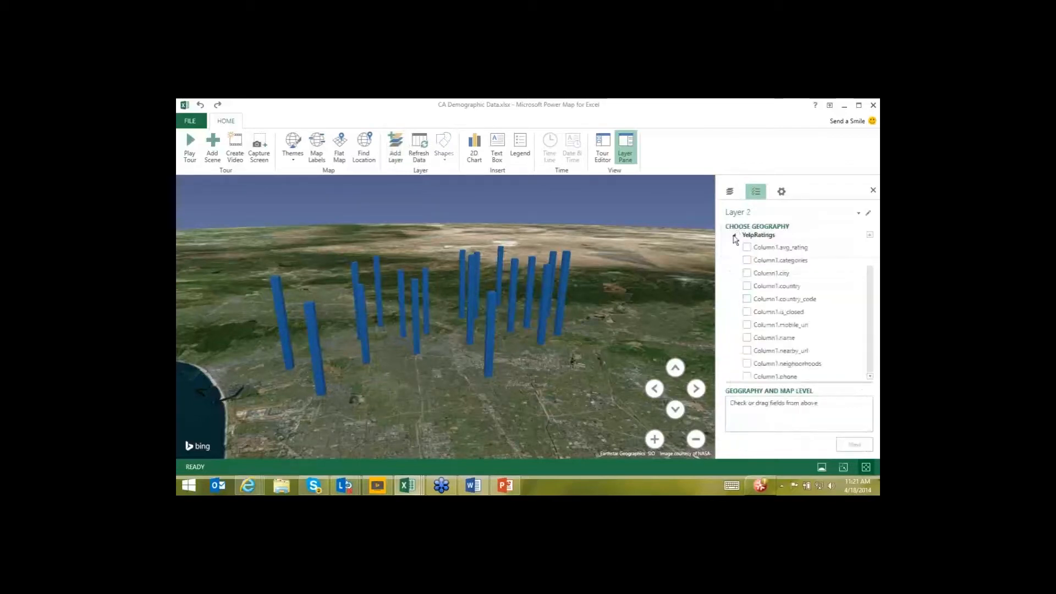
pyautogui.click(734, 236)
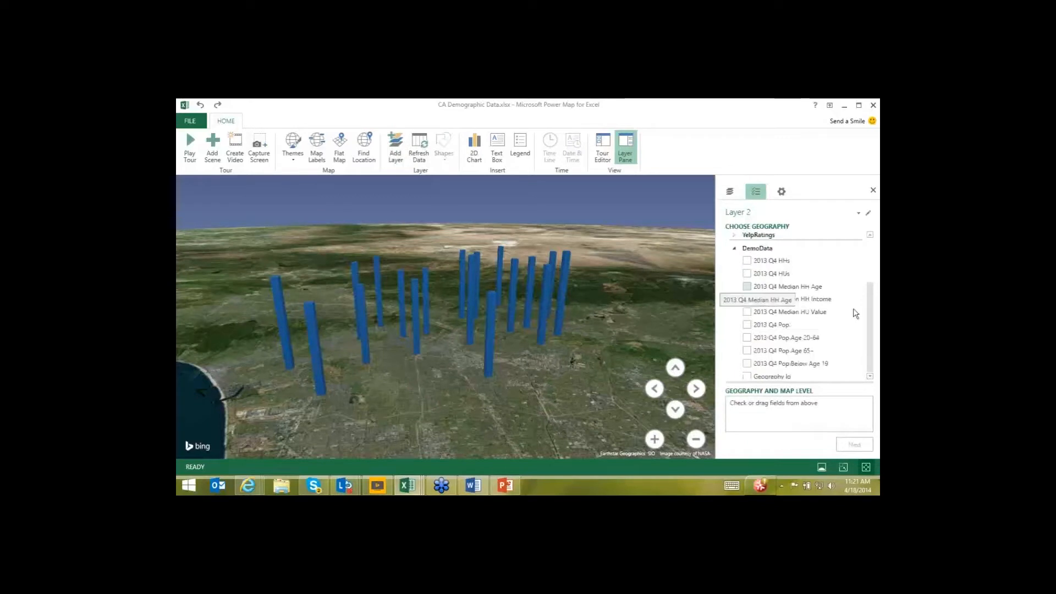
pyautogui.scroll(-4, 864, 317)
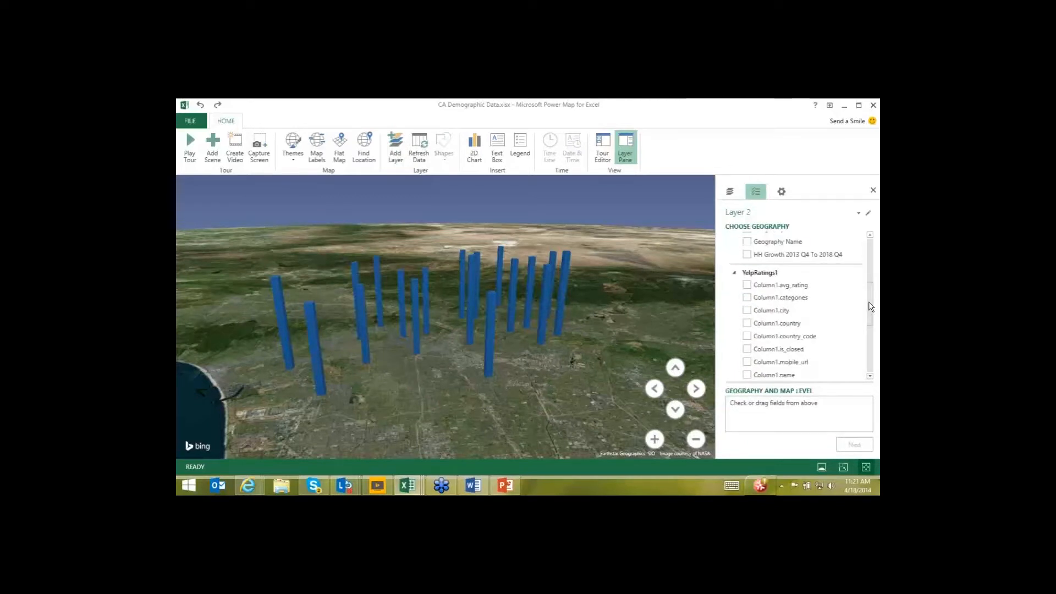
pyautogui.scroll(2, 869, 302)
pyautogui.click(747, 282)
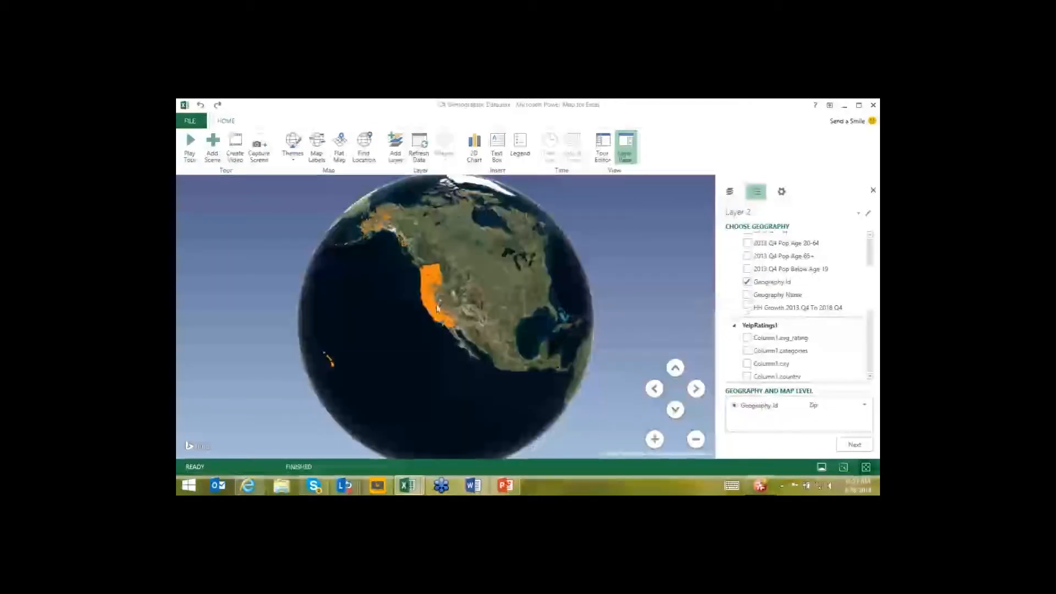
pyautogui.scroll(5, 438, 309)
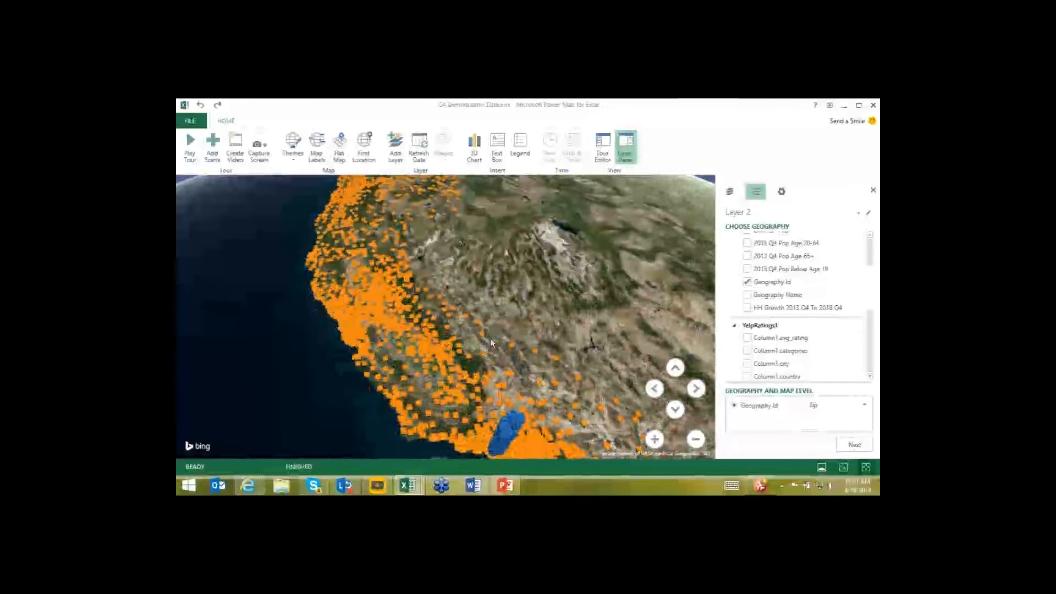
pyautogui.scroll(3, 470, 373)
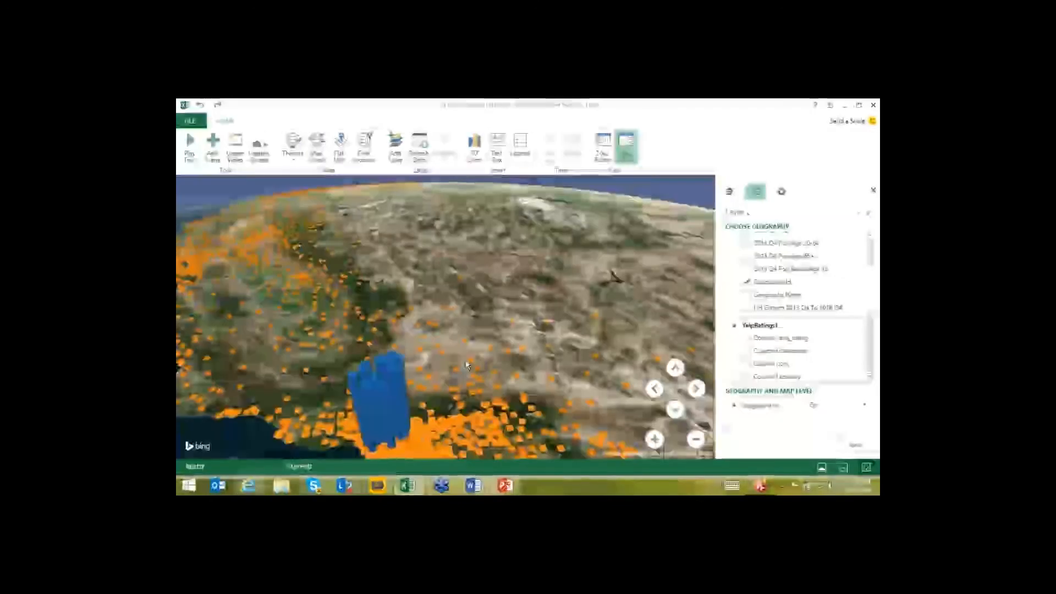
pyautogui.scroll(-5, 461, 329)
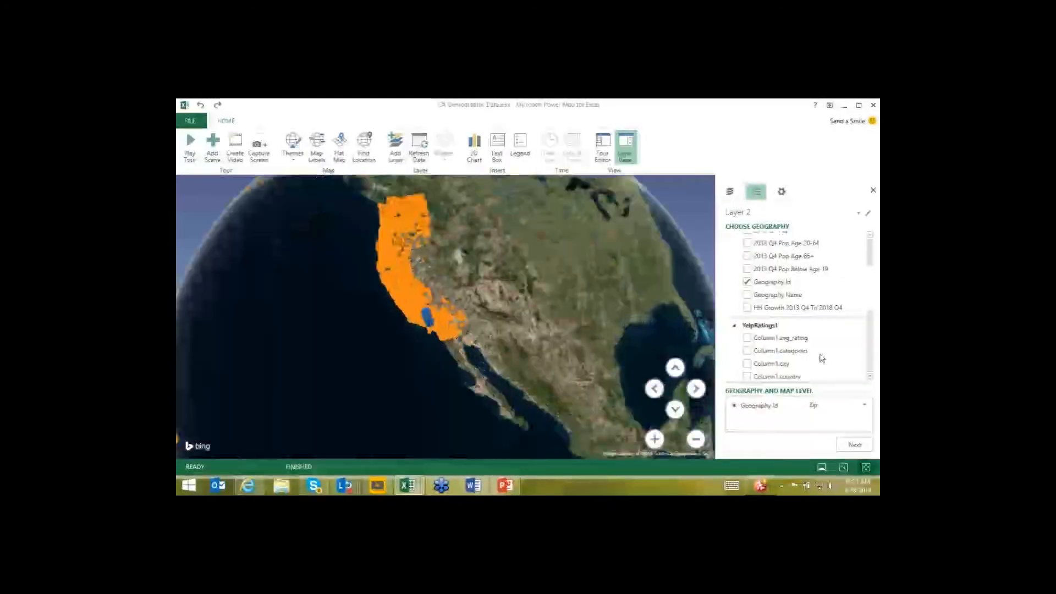
pyautogui.click(843, 442)
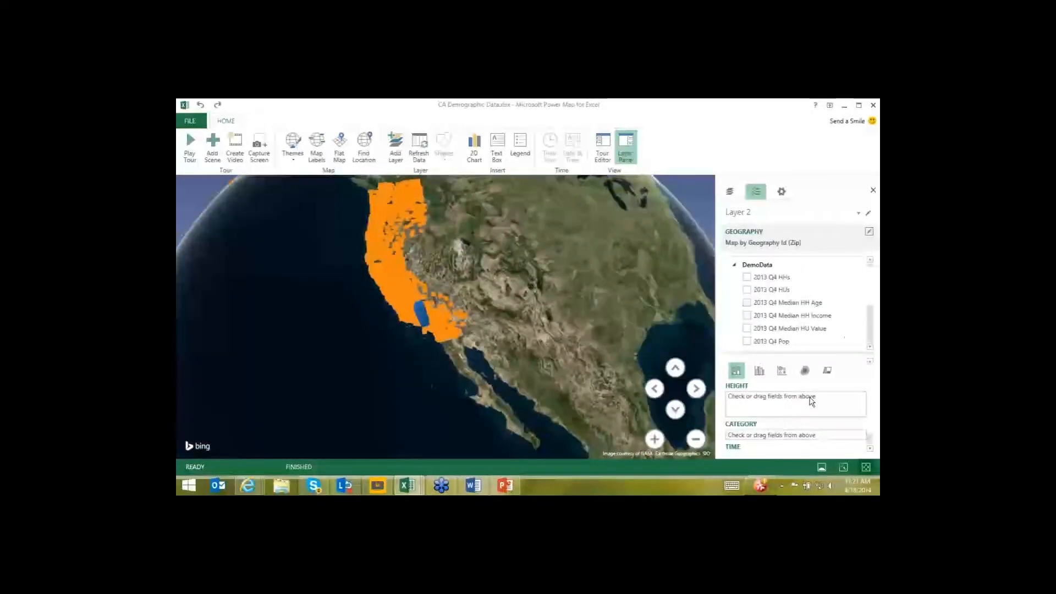
# Plot 2013 Q4 Median HH Income as a heat map, with the Layer 2 legend closed.
pyautogui.click(746, 316)
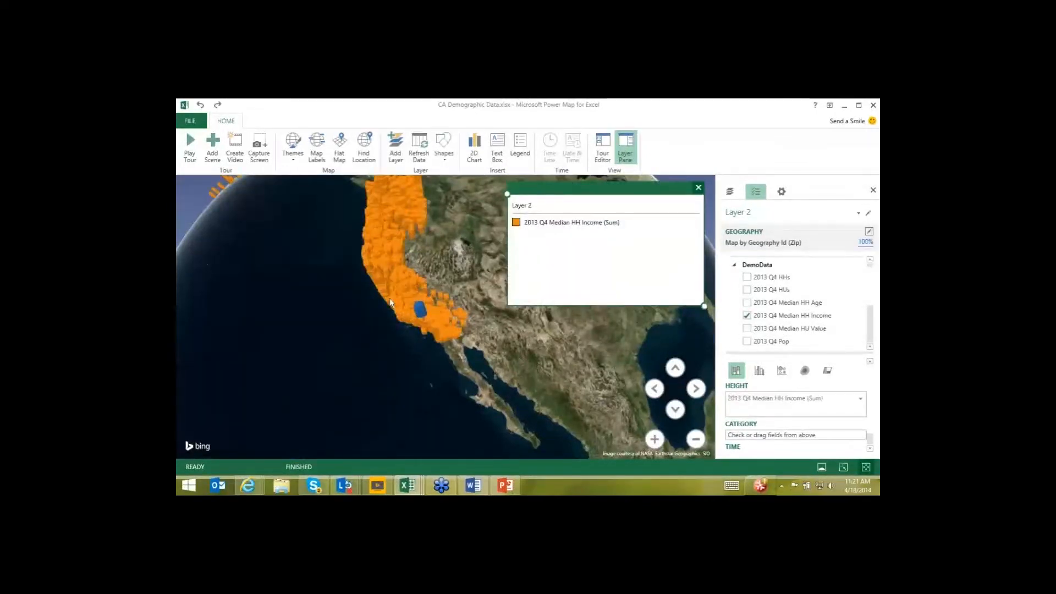
pyautogui.click(698, 187)
pyautogui.scroll(3, 510, 322)
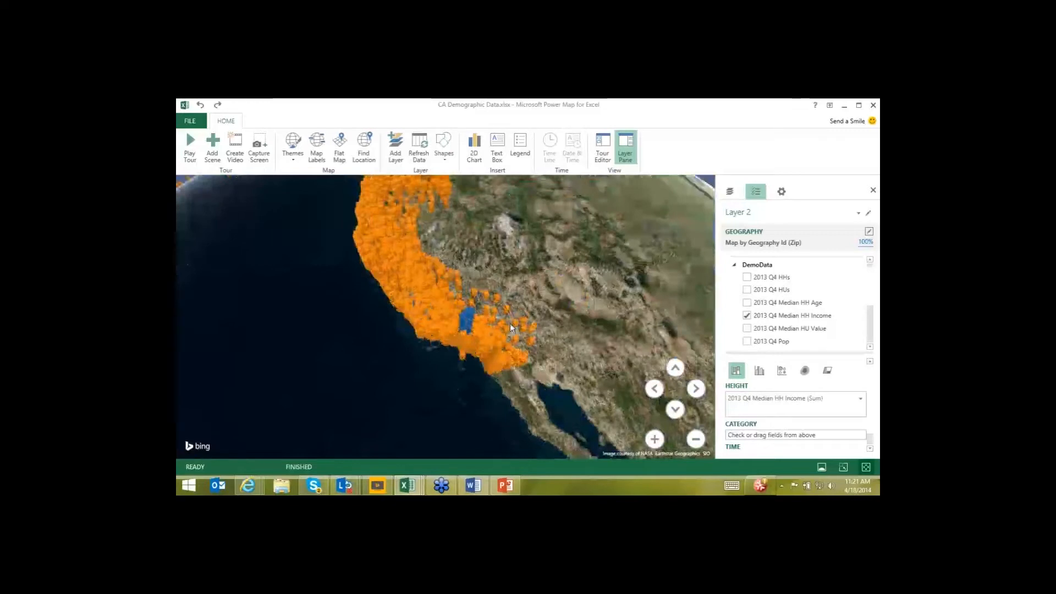
pyautogui.scroll(4, 445, 343)
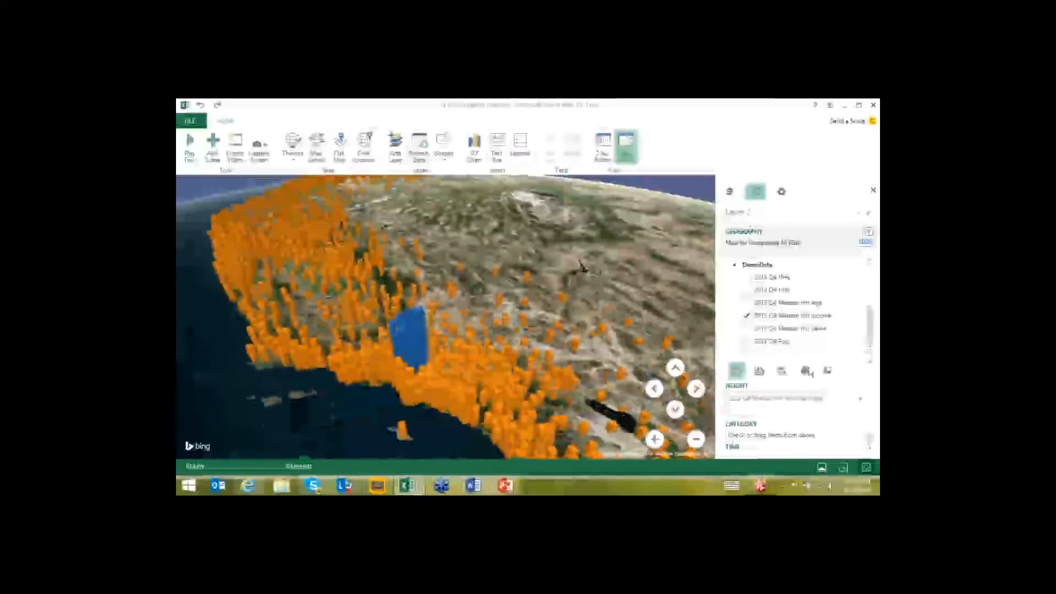
pyautogui.click(806, 371)
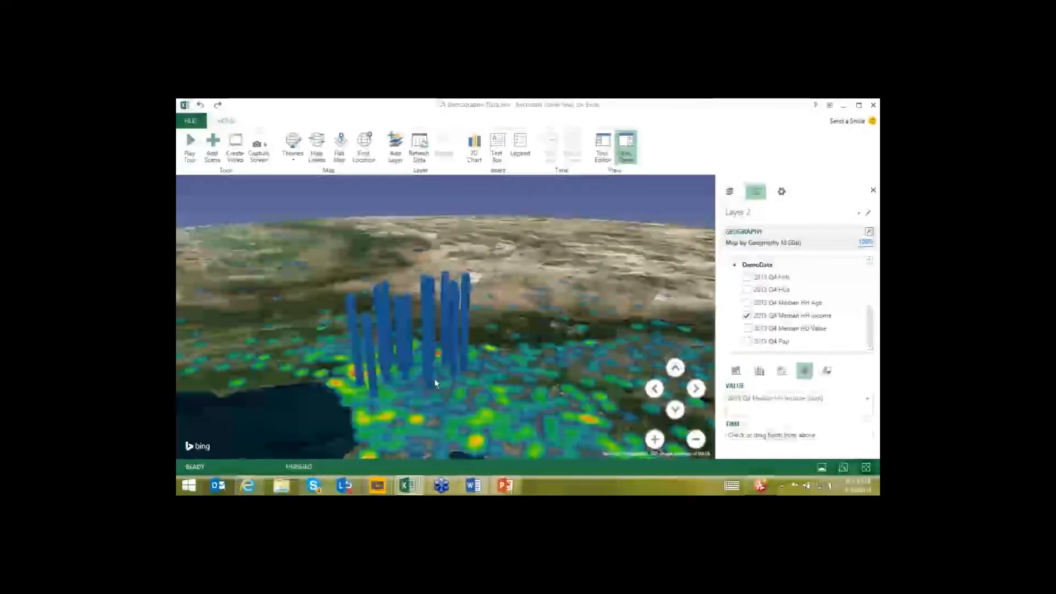
pyautogui.scroll(-4, 425, 378)
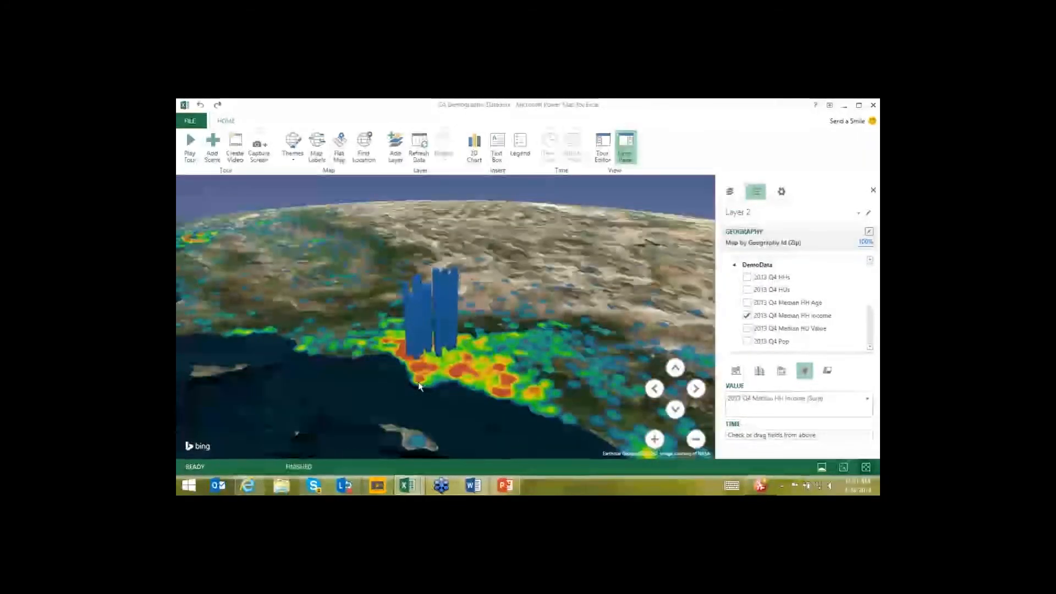
# Switch Layer 2 to Region shading of zip codes and zoom in on Los Angeles.
pyautogui.scroll(2, 419, 387)
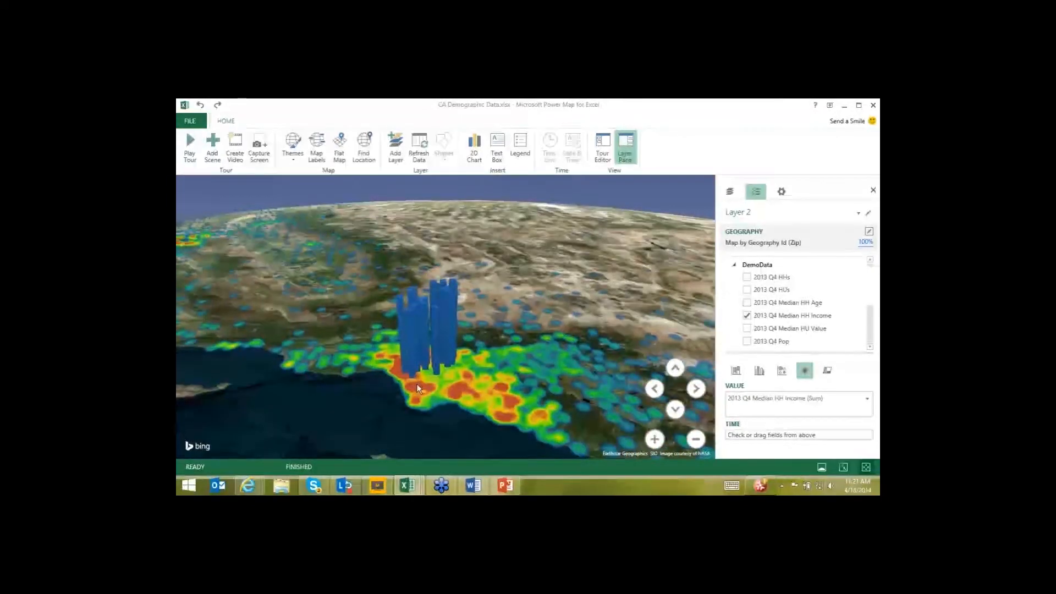
pyautogui.scroll(2, 417, 385)
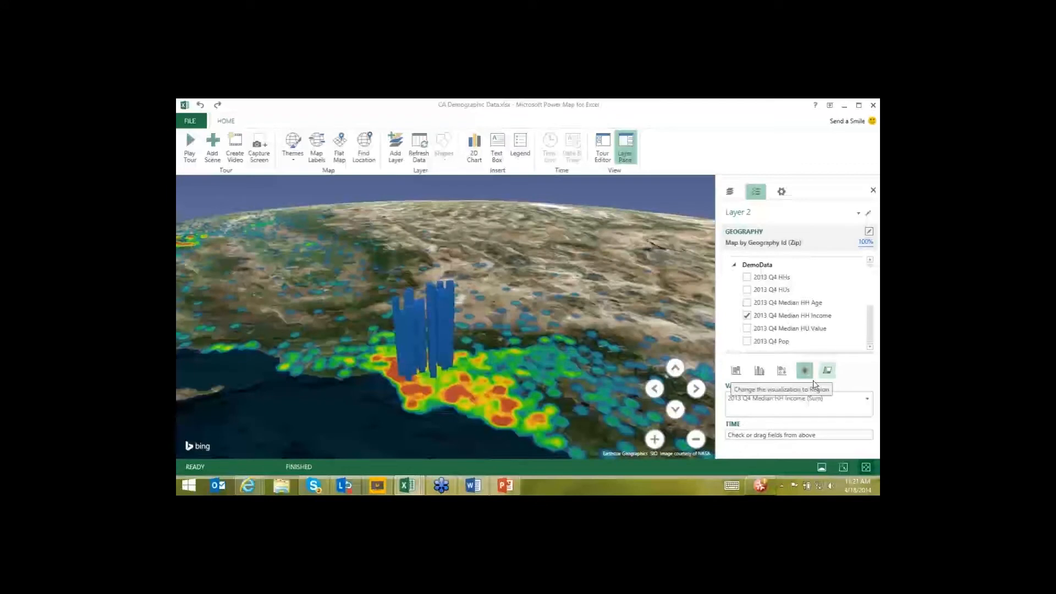
pyautogui.click(825, 371)
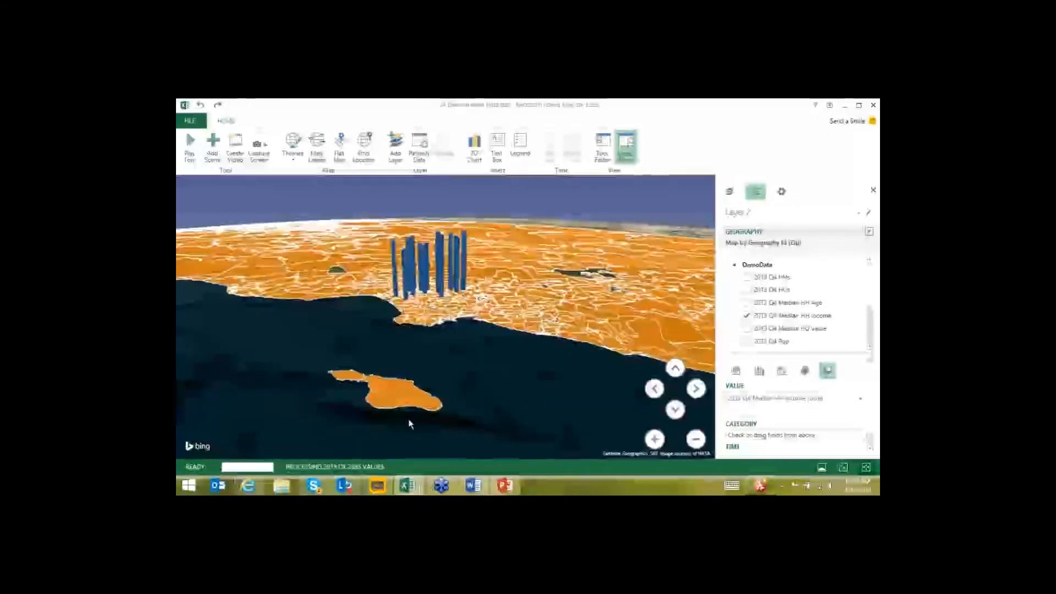
pyautogui.scroll(2, 443, 358)
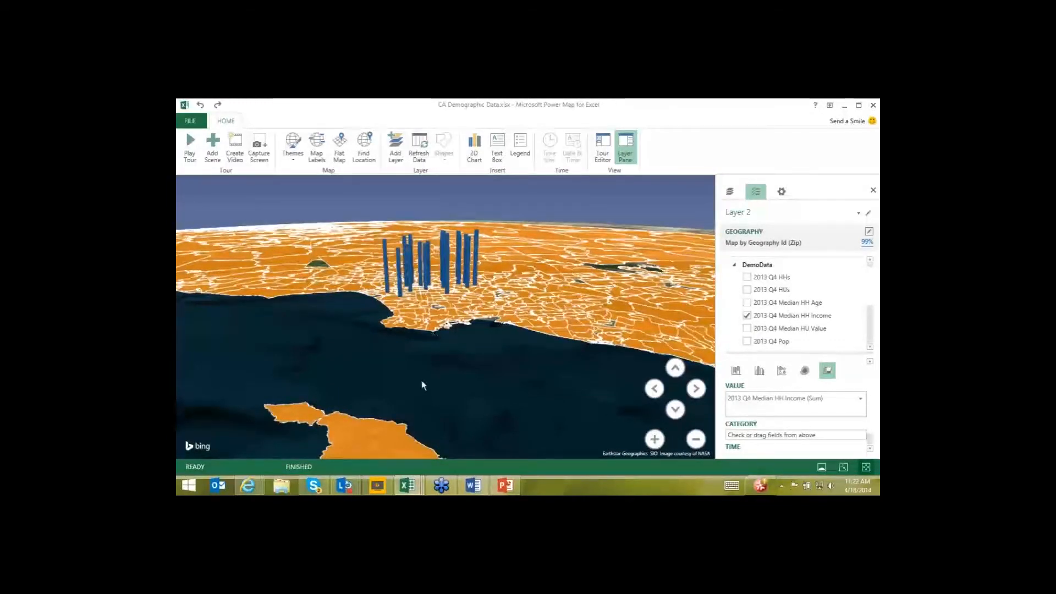
pyautogui.scroll(2, 421, 381)
pyautogui.scroll(2, 421, 382)
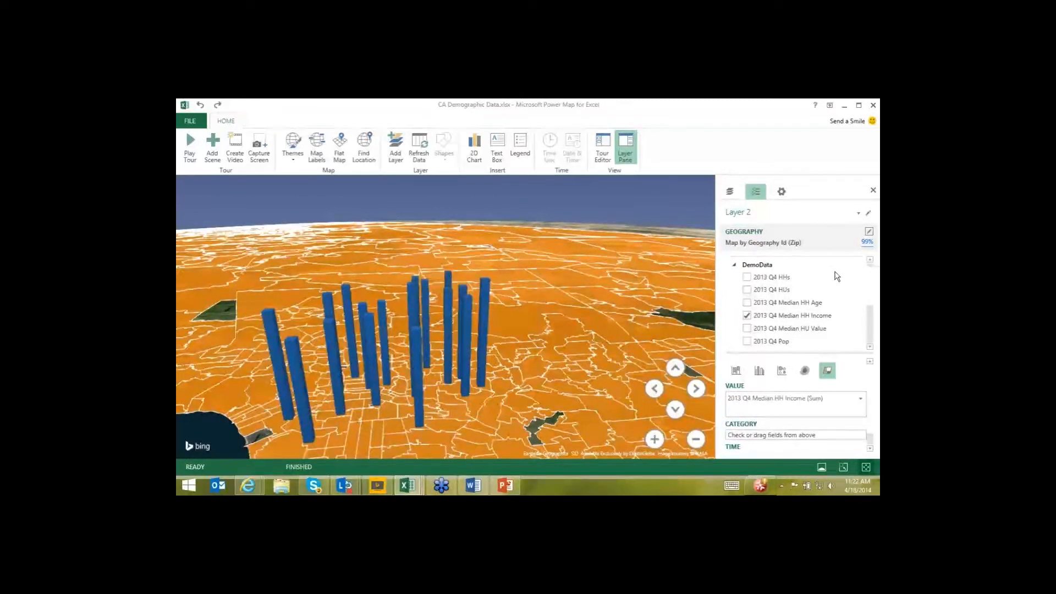
# Set Layer 2's color scale to 0% in Layer Options, then pan and zoom the map.
pyautogui.click(782, 194)
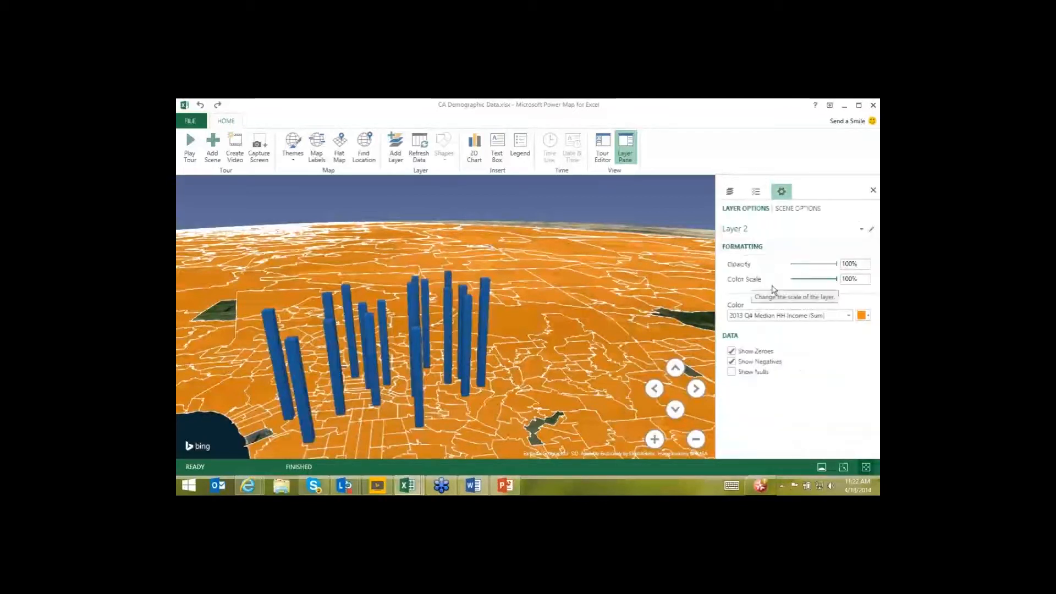
pyautogui.moveTo(837, 279); pyautogui.dragTo(587, 341)
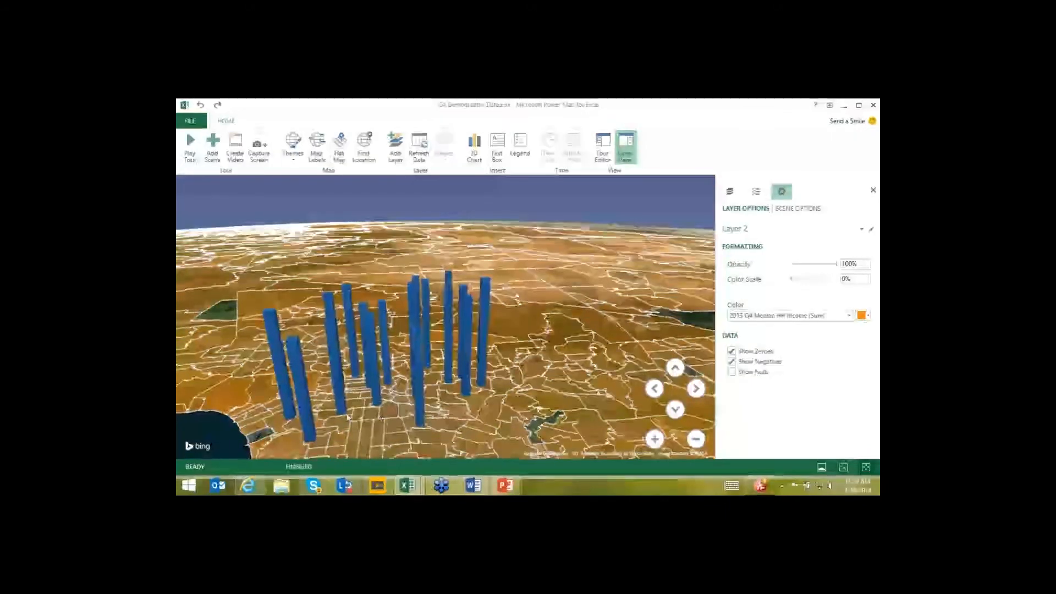
pyautogui.moveTo(314, 439); pyautogui.dragTo(348, 418)
pyautogui.scroll(4, 348, 418)
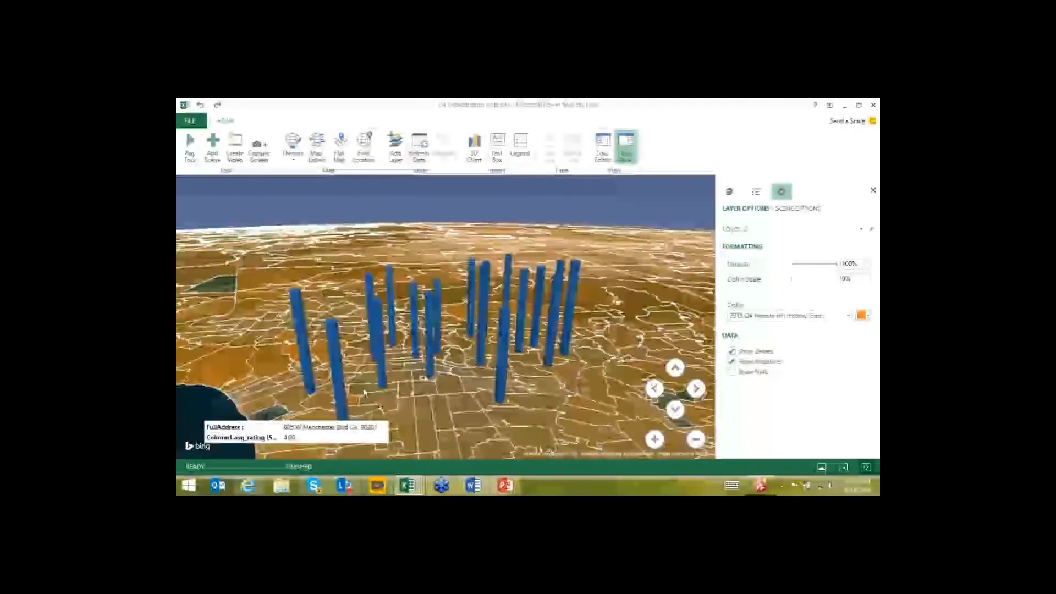
pyautogui.moveTo(363, 390)
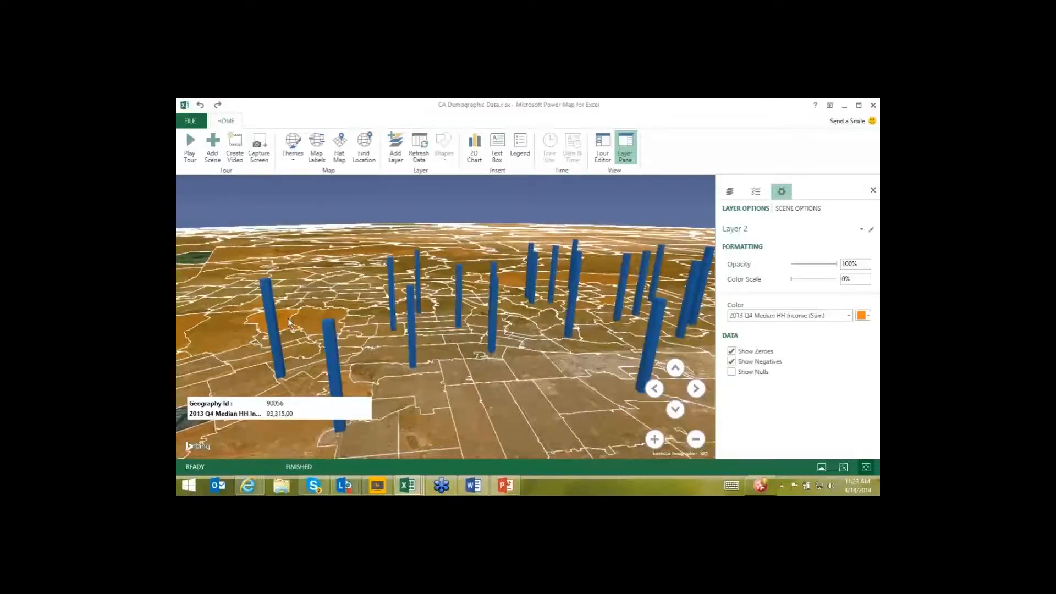
pyautogui.moveTo(287, 323)
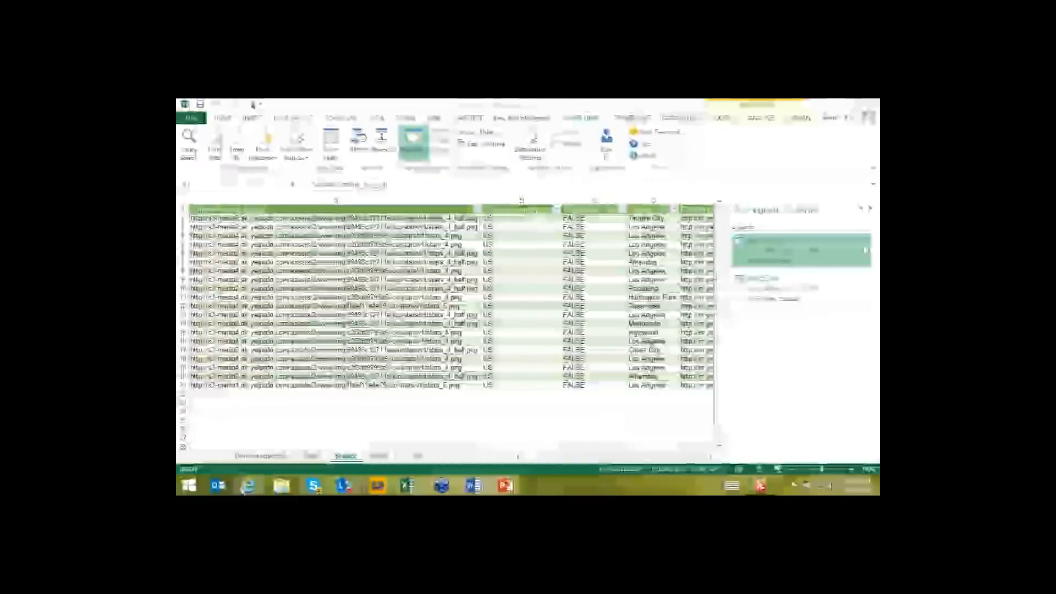
# In Internet Explorer, open the Power BI Sandbox favorite and sign in with the saved account.
pyautogui.moveTo(248, 486)
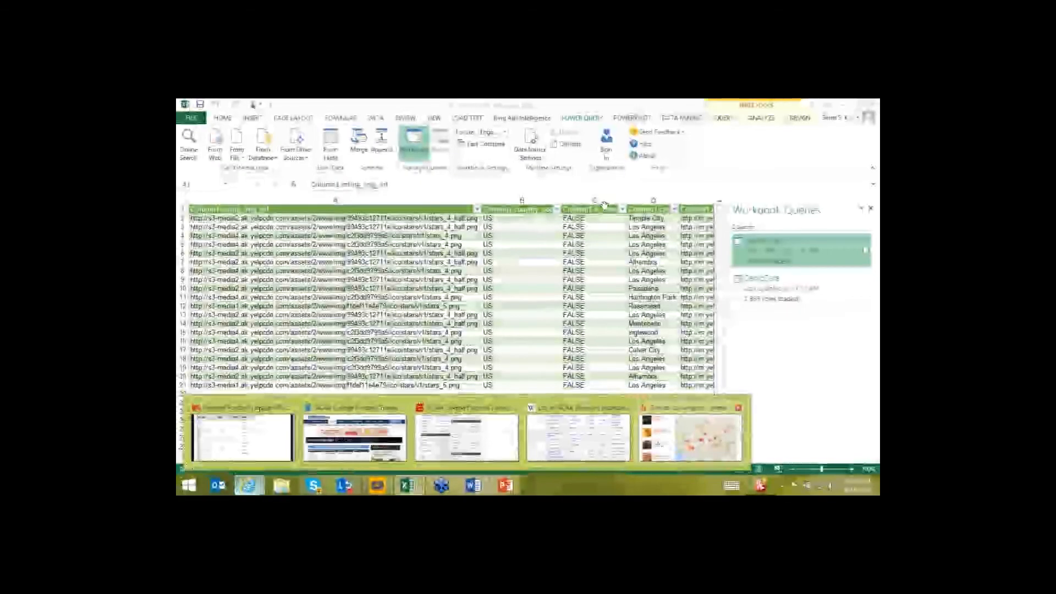
pyautogui.click(690, 437)
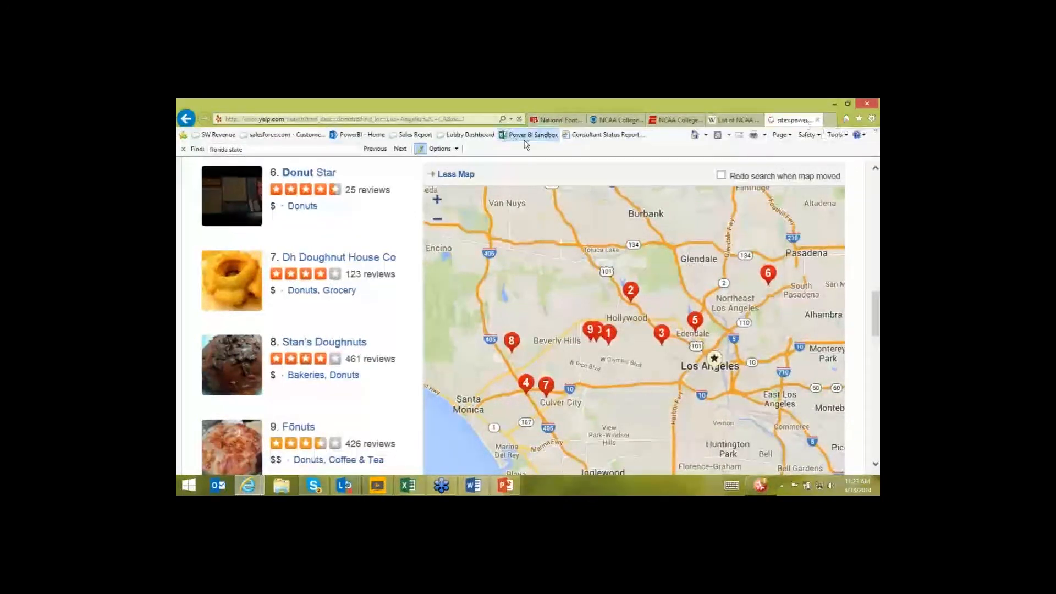
pyautogui.click(512, 136)
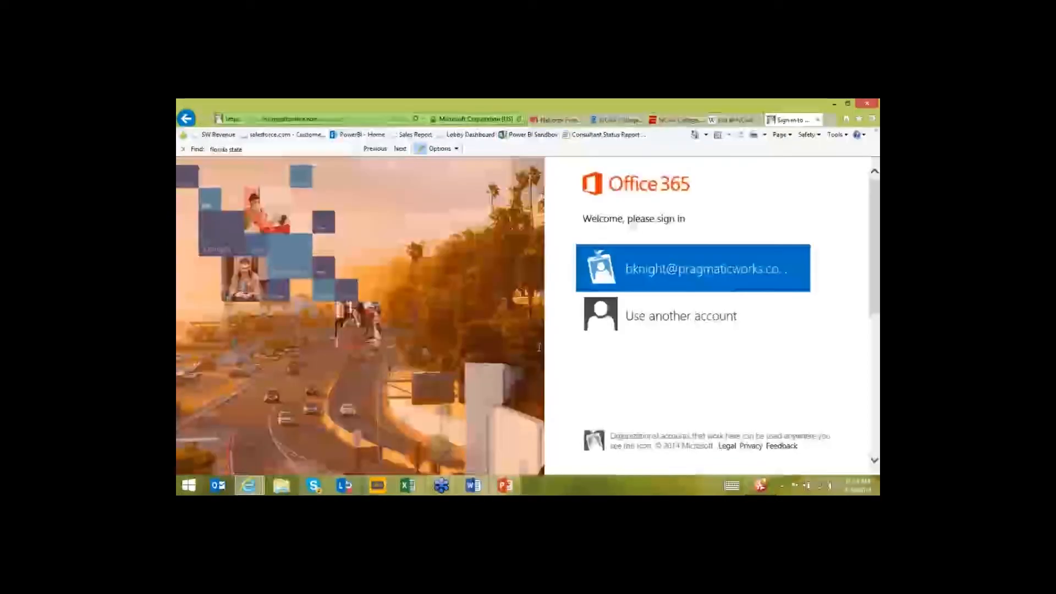
pyautogui.click(589, 283)
pyautogui.click(609, 364)
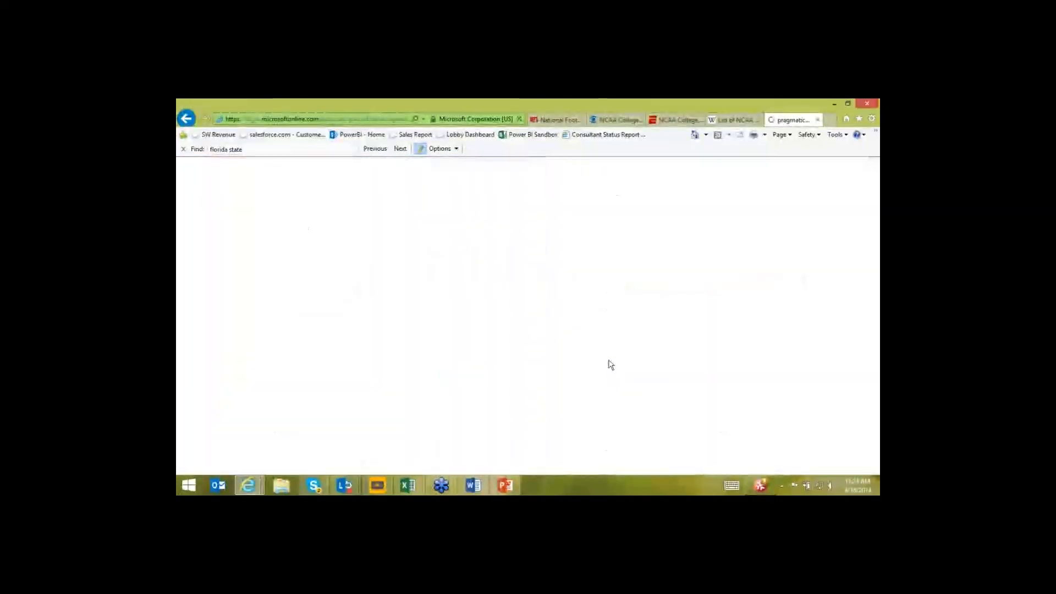
# Close the Find bar and browse the featured reports, opening the WorldBankIndicators report options.
pyautogui.click(185, 150)
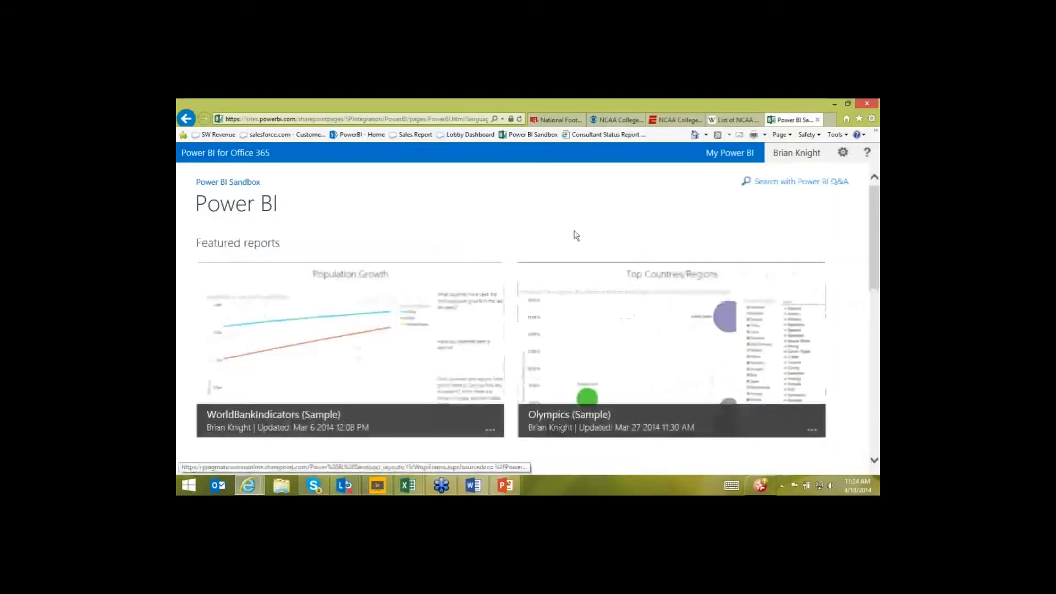
pyautogui.scroll(-3, 574, 238)
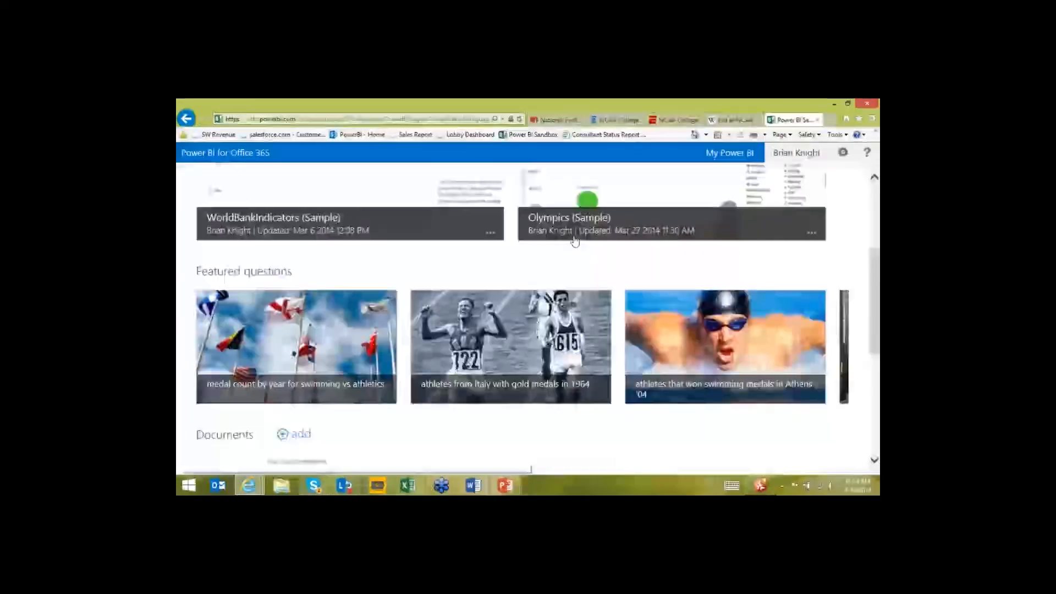
pyautogui.scroll(-5, 583, 252)
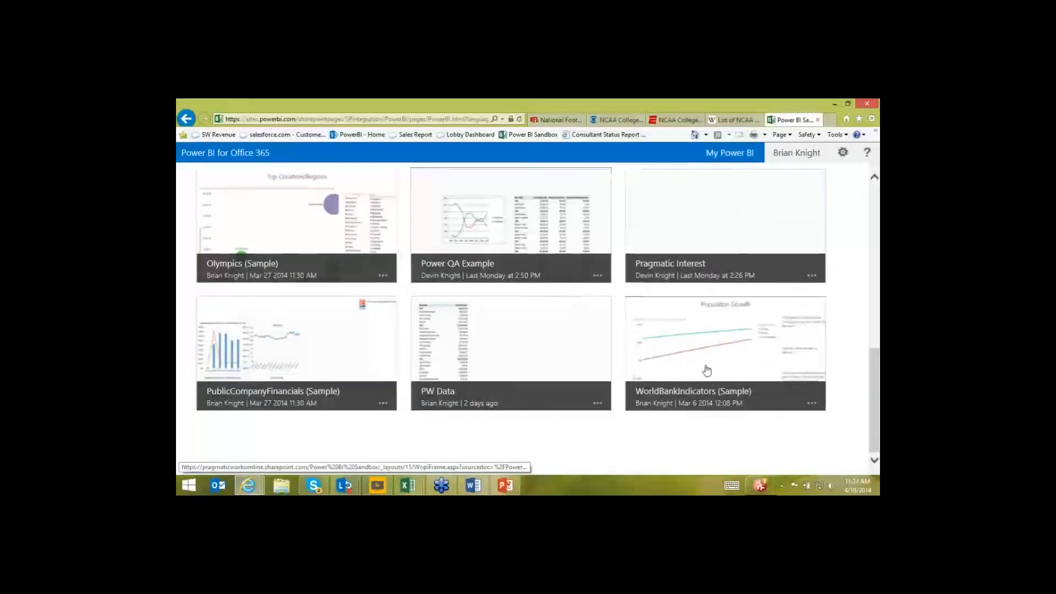
pyautogui.click(812, 403)
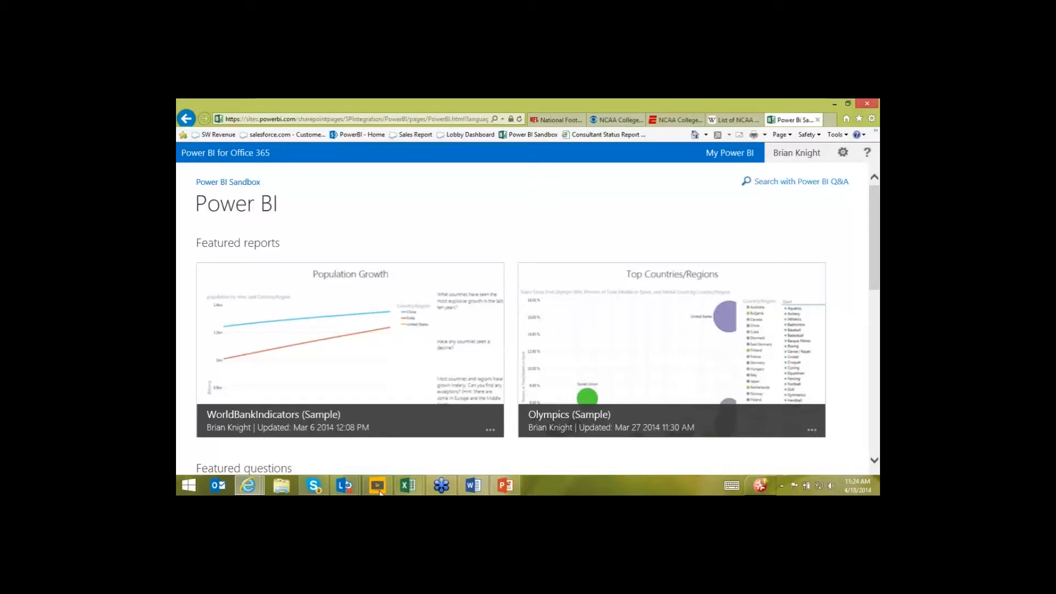
pyautogui.click(435, 483)
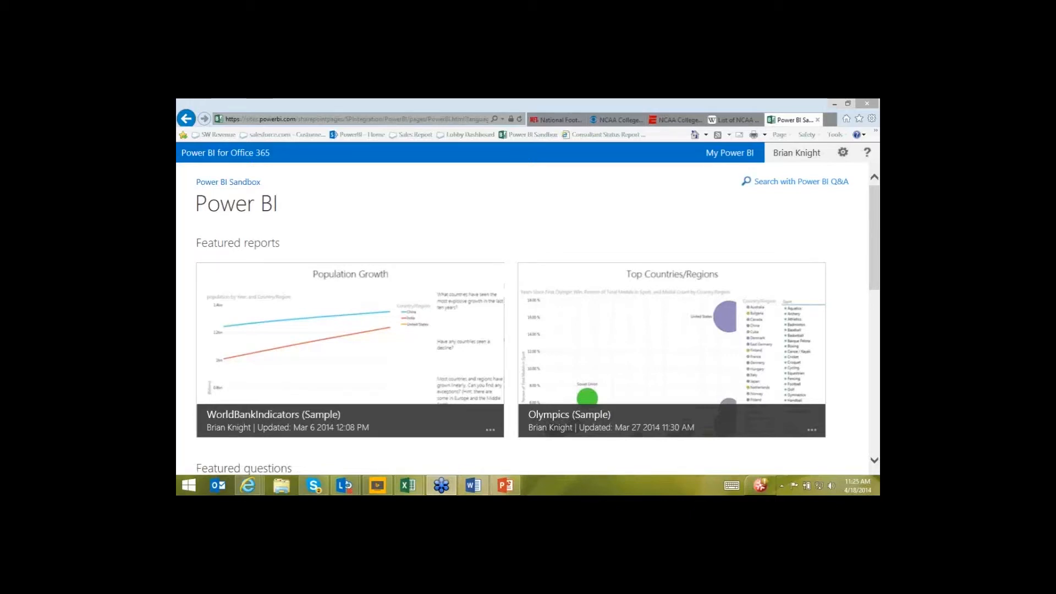
pyautogui.click(424, 238)
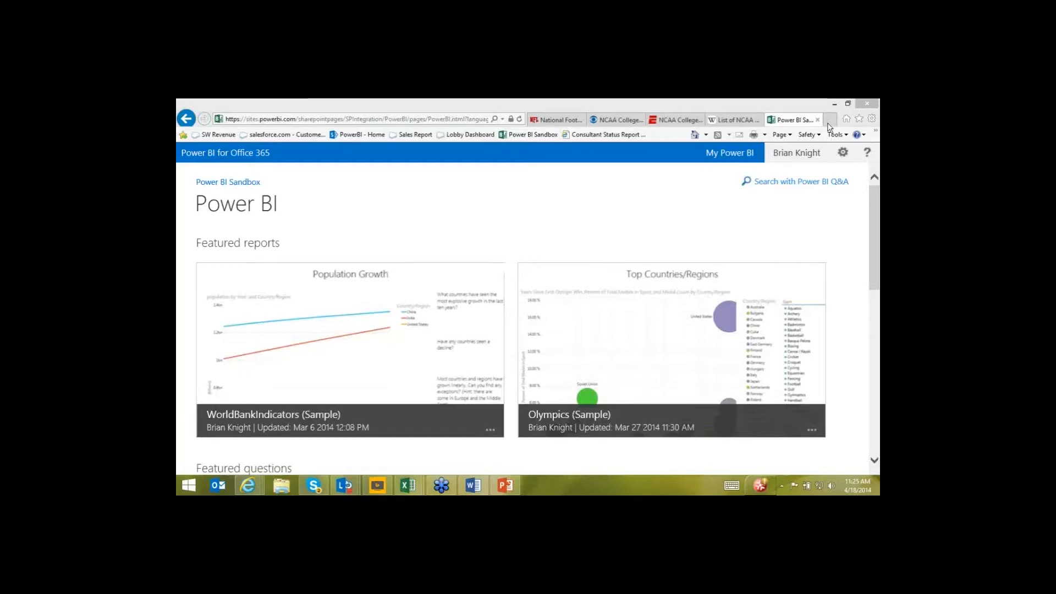
# Switch to the NFL draft history tab and scroll to the top of the page.
pyautogui.click(667, 121)
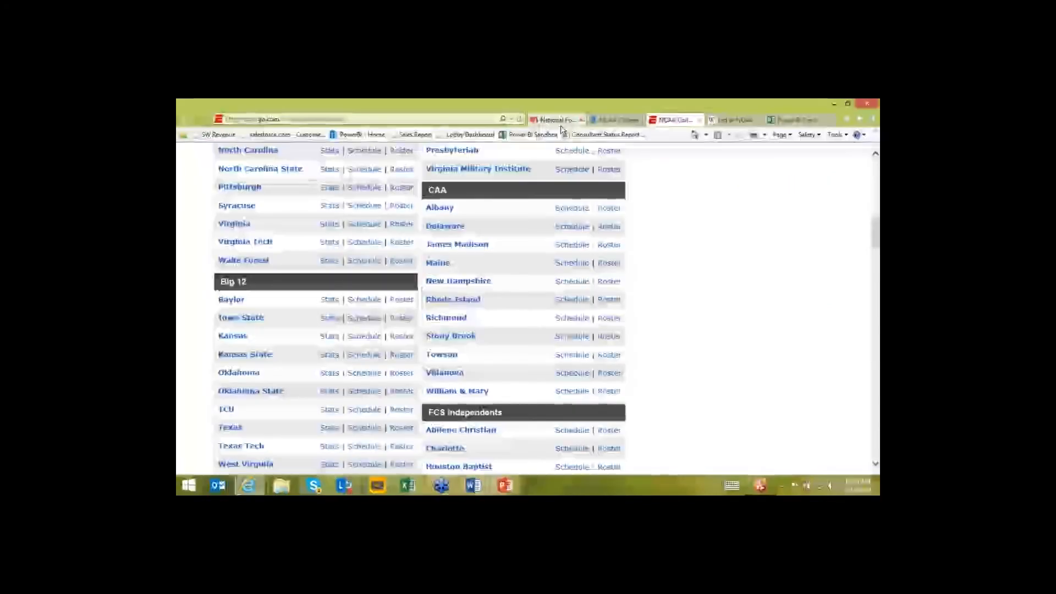
pyautogui.click(561, 122)
pyautogui.scroll(4, 744, 330)
pyautogui.scroll(12, 747, 328)
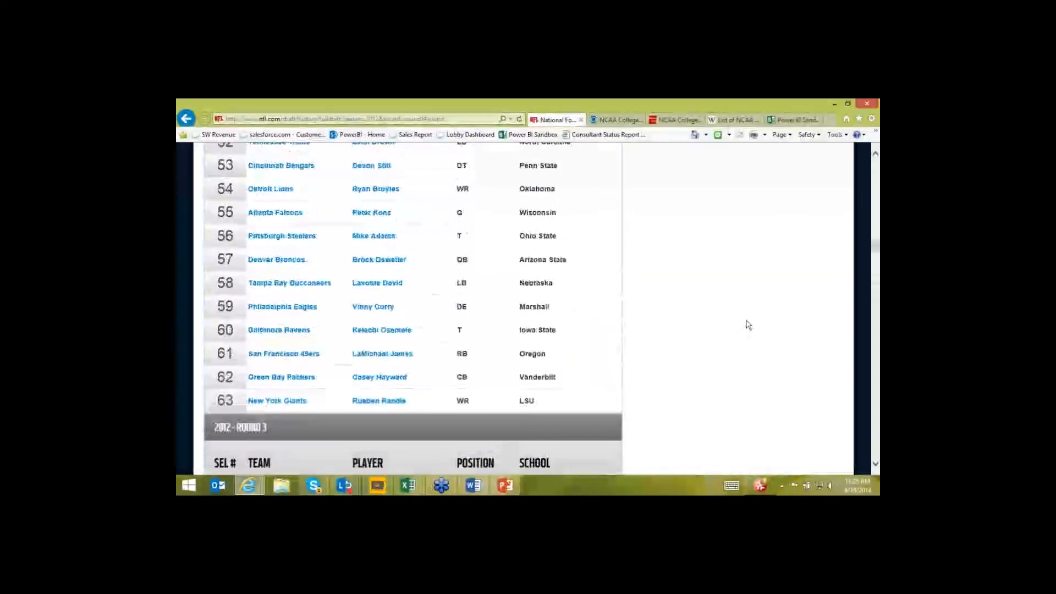
pyautogui.scroll(15, 746, 324)
pyautogui.scroll(10, 737, 316)
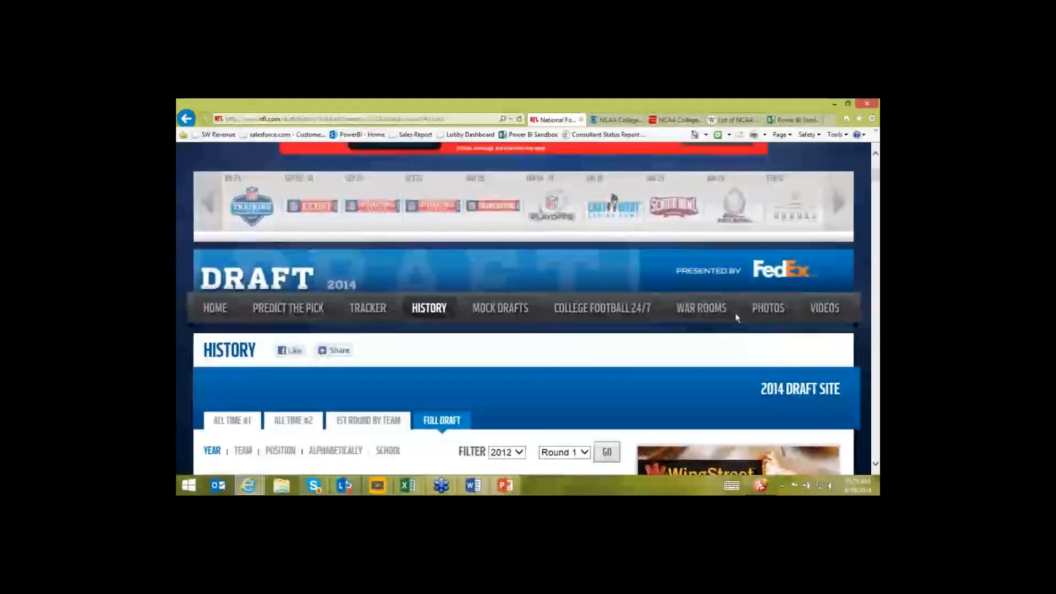
pyautogui.scroll(-5, 735, 315)
pyautogui.scroll(1, 735, 317)
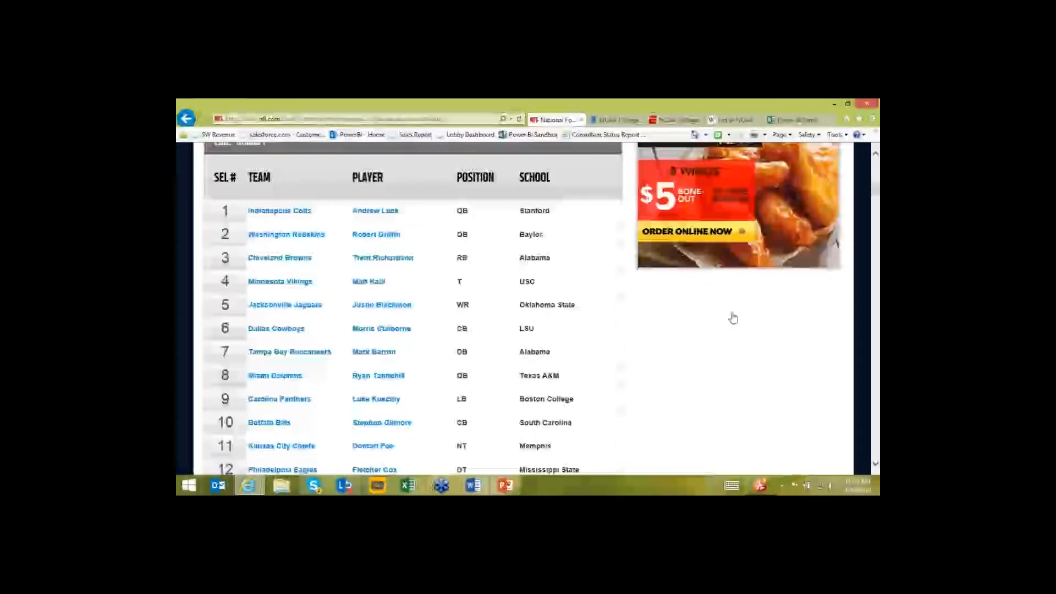
pyautogui.scroll(3, 733, 318)
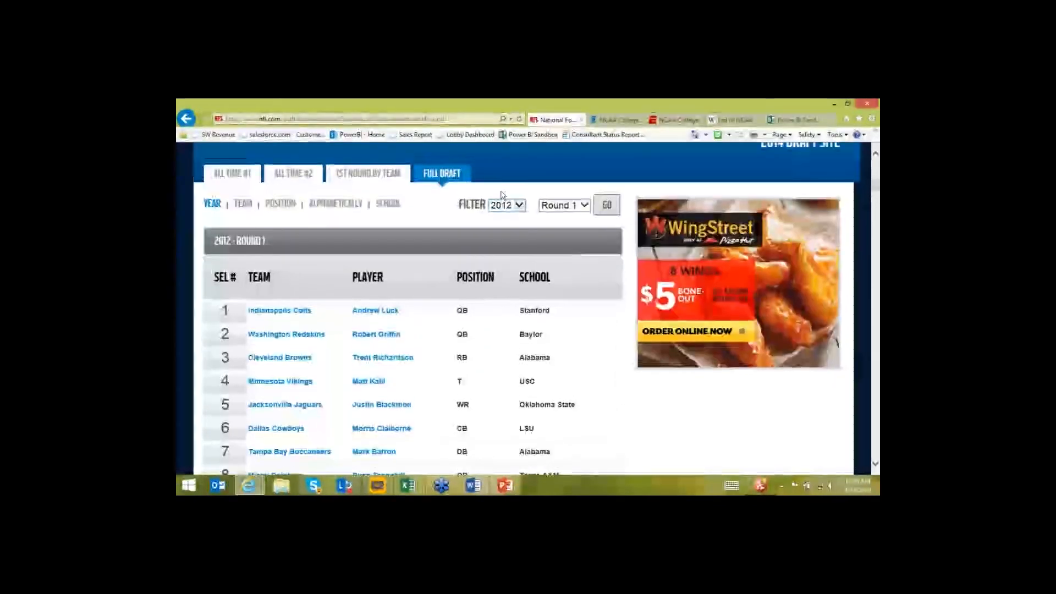
# Filter the draft history to 2013 and load the 2013 Round 1 picks.
pyautogui.click(504, 205)
pyautogui.click(514, 153)
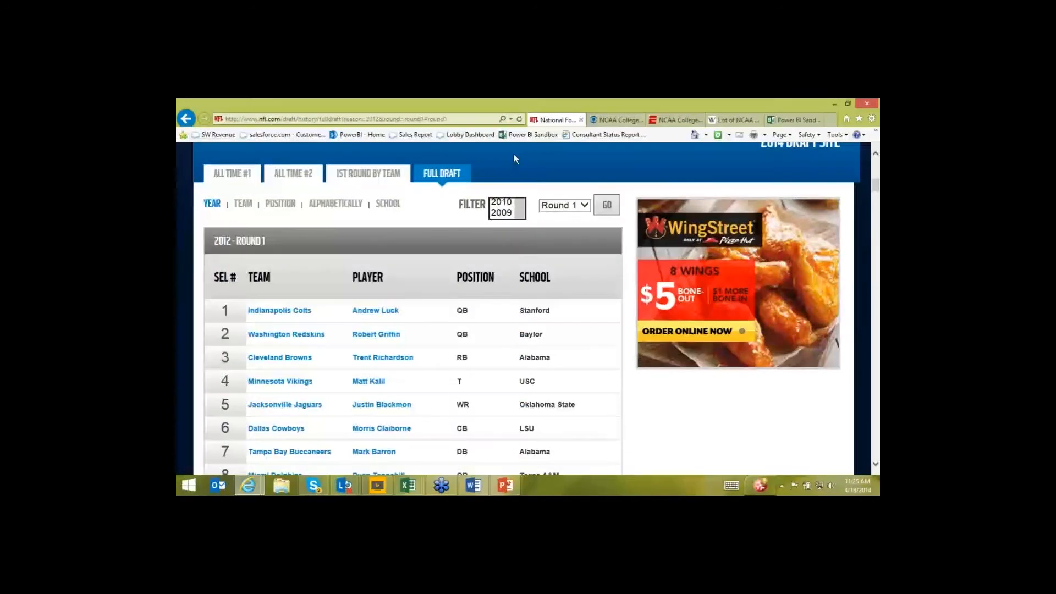
pyautogui.click(615, 208)
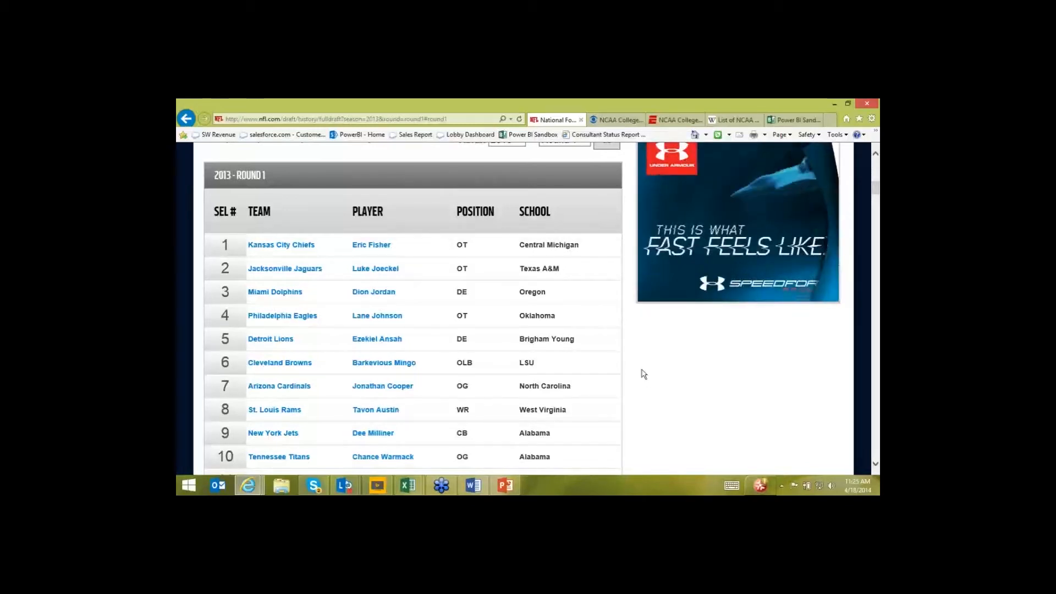
pyautogui.scroll(-1, 644, 374)
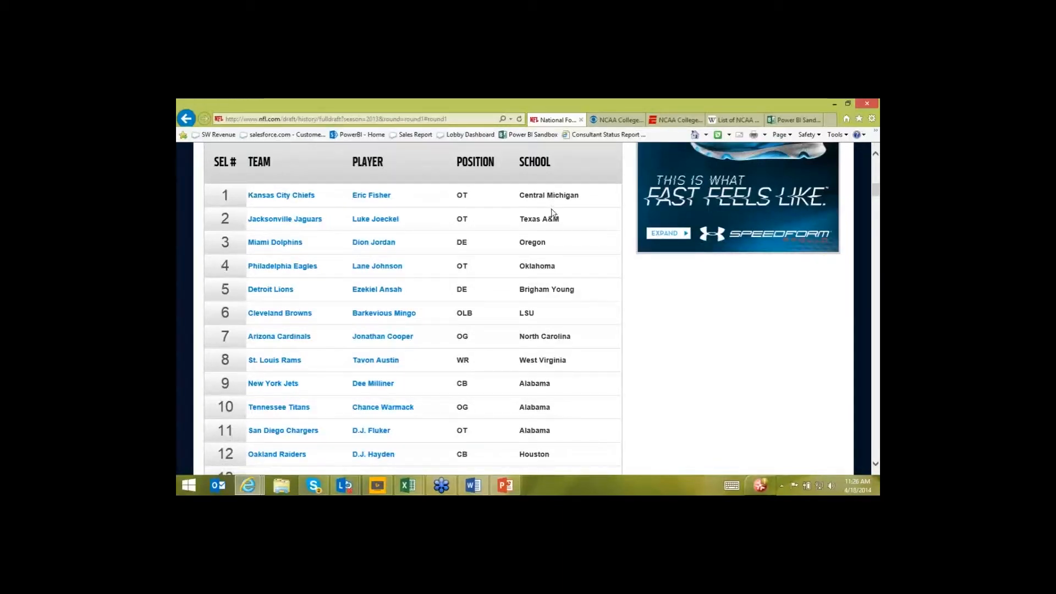
pyautogui.scroll(4, 548, 220)
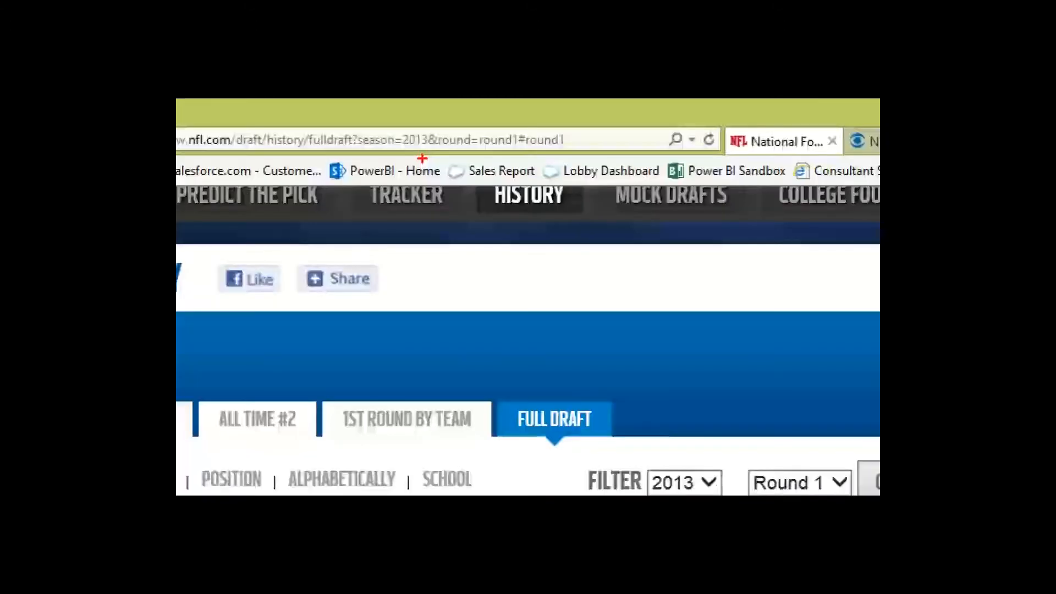
pyautogui.moveTo(423, 158); pyautogui.dragTo(424, 208)
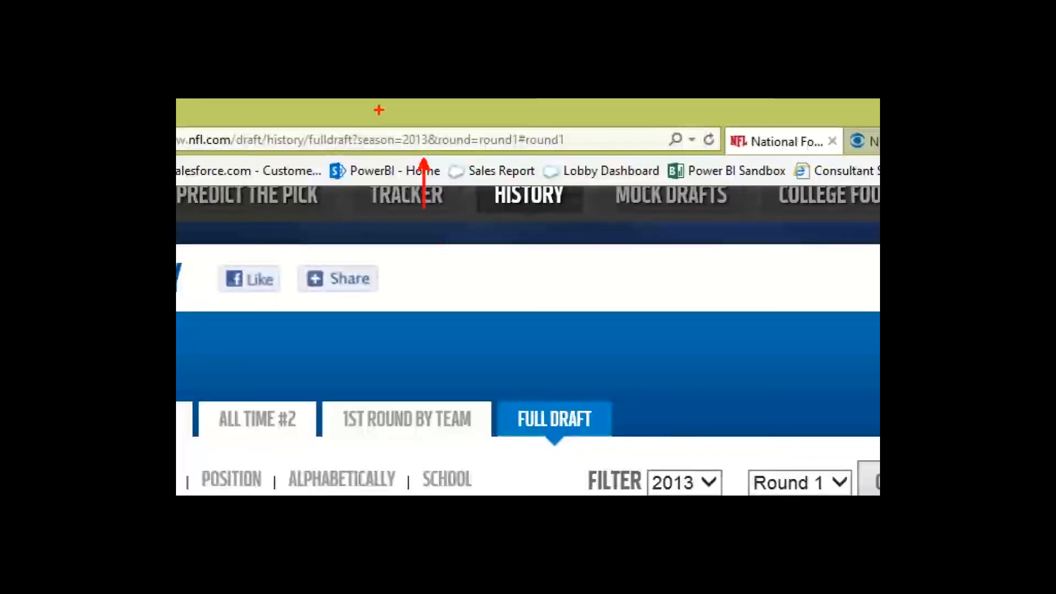
pyautogui.moveTo(338, 116); pyautogui.dragTo(442, 160)
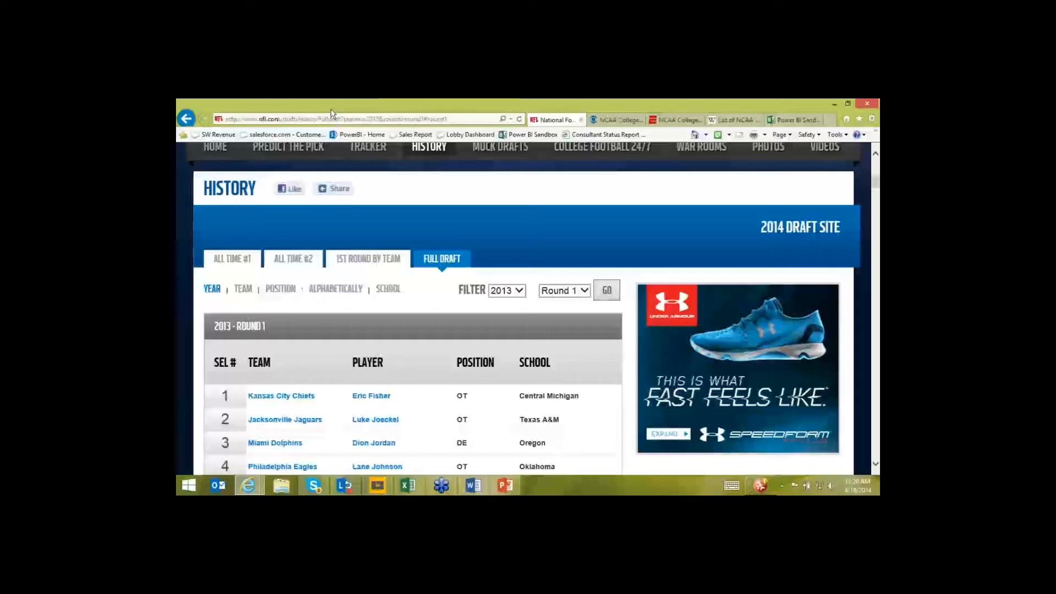
# Recheck the draft year list, keeping 2013, and scroll the draft table.
pyautogui.click(512, 291)
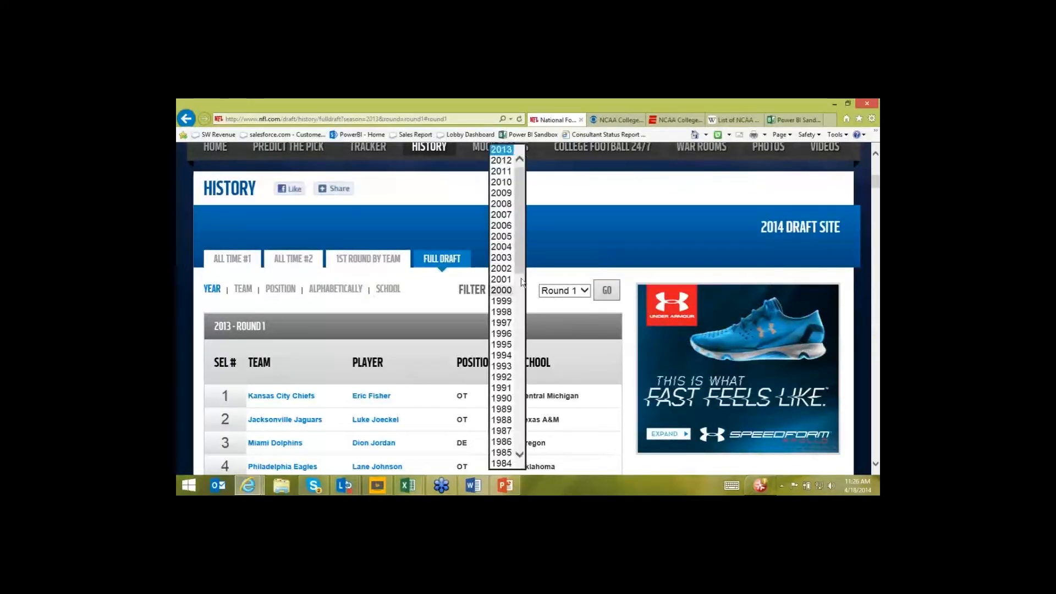
pyautogui.click(557, 254)
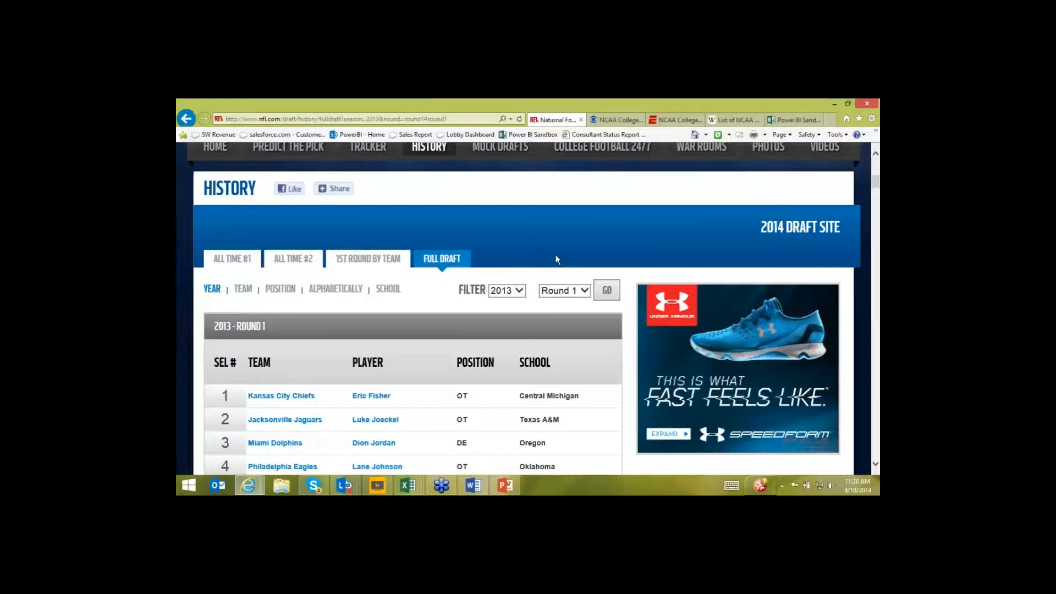
pyautogui.scroll(-3, 549, 266)
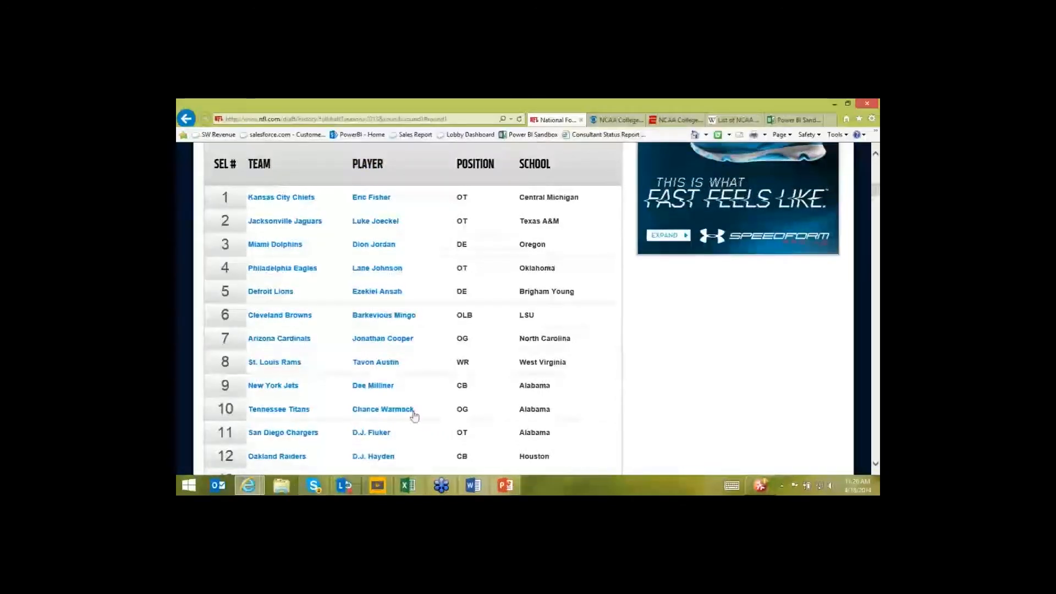
# Copy the 2013 full draft page's URL from the address bar.
pyautogui.click(311, 118)
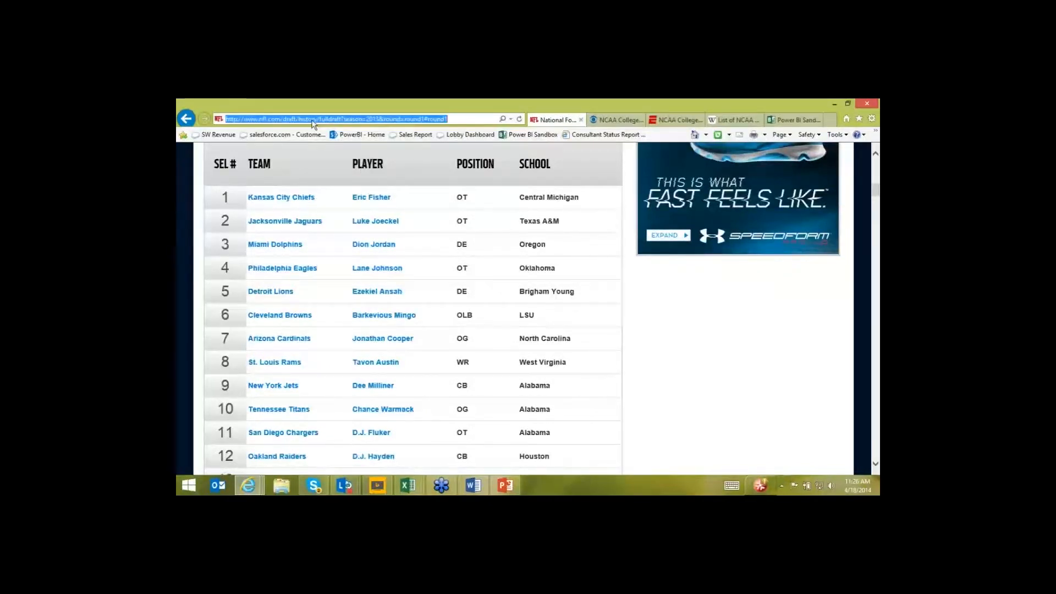
pyautogui.rightClick(312, 119)
pyautogui.click(296, 152)
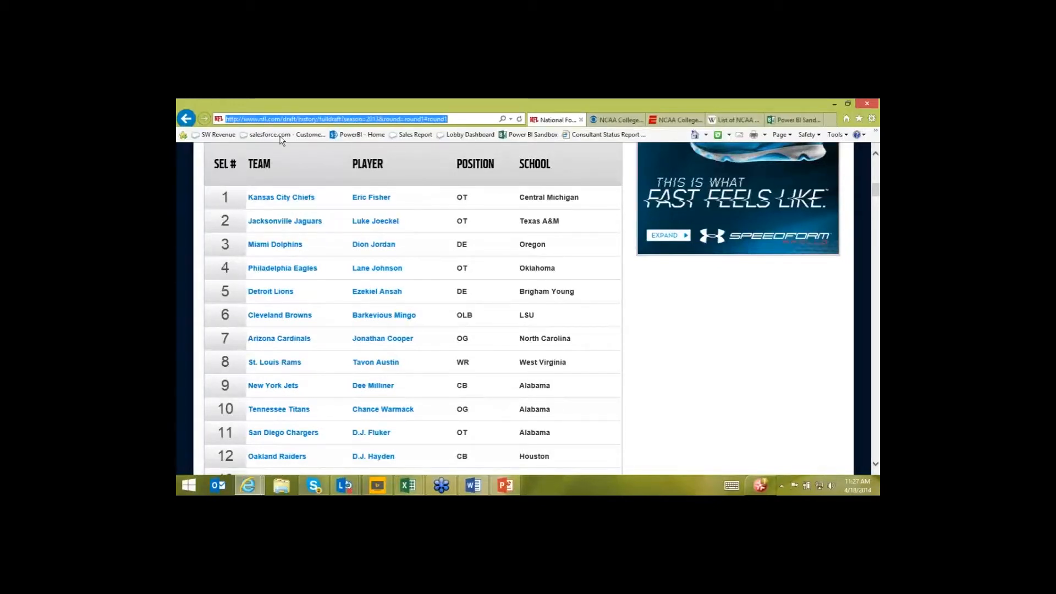
pyautogui.rightClick(279, 119)
pyautogui.click(270, 156)
pyautogui.rightClick(411, 483)
pyautogui.click(410, 483)
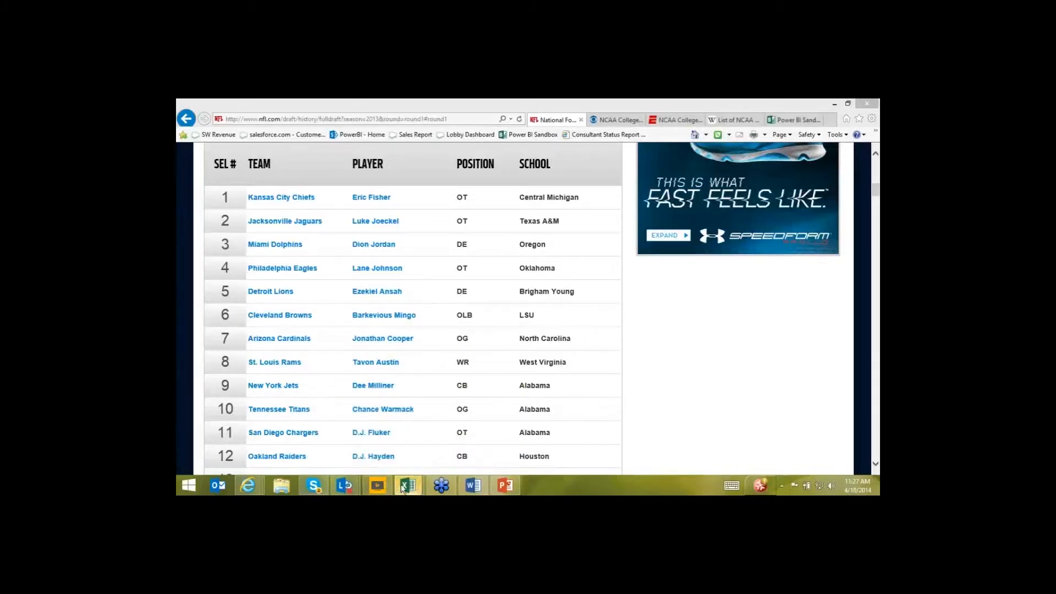
# Close the Book1 workbook, discarding its unsaved changes.
pyautogui.moveTo(408, 485)
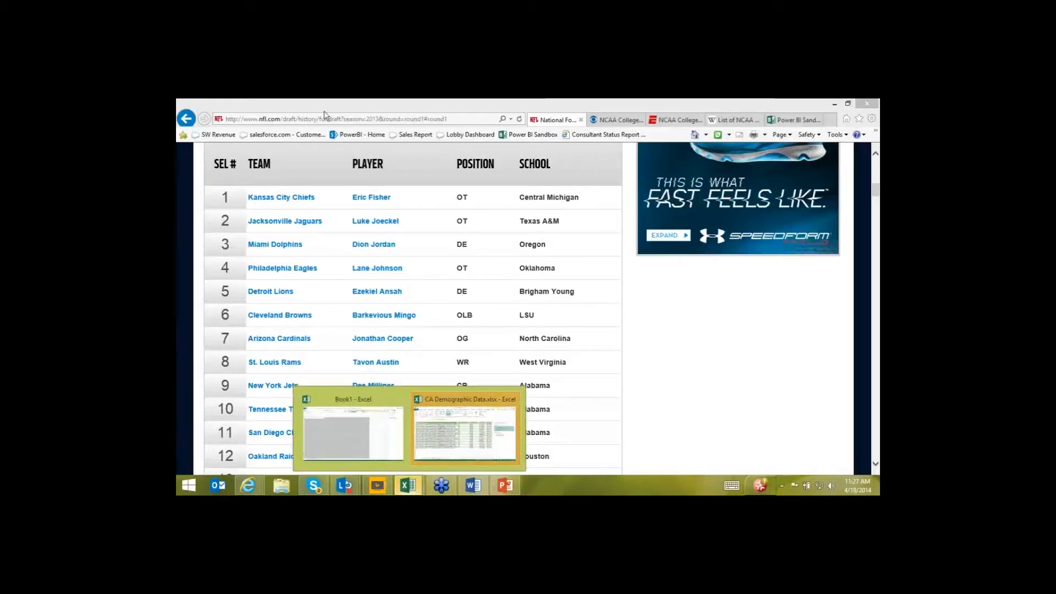
pyautogui.click(710, 105)
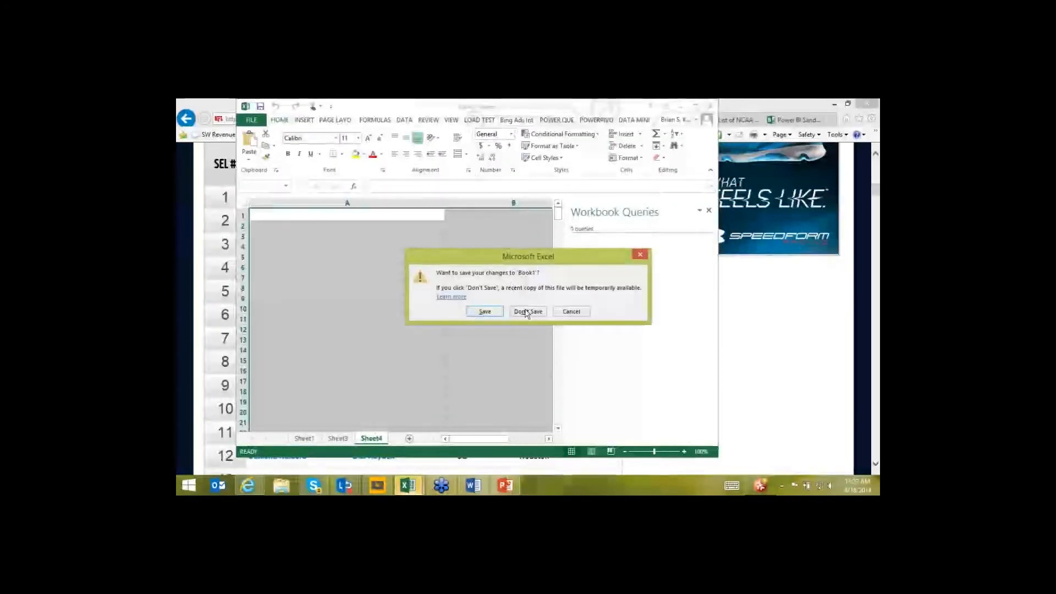
pyautogui.click(410, 485)
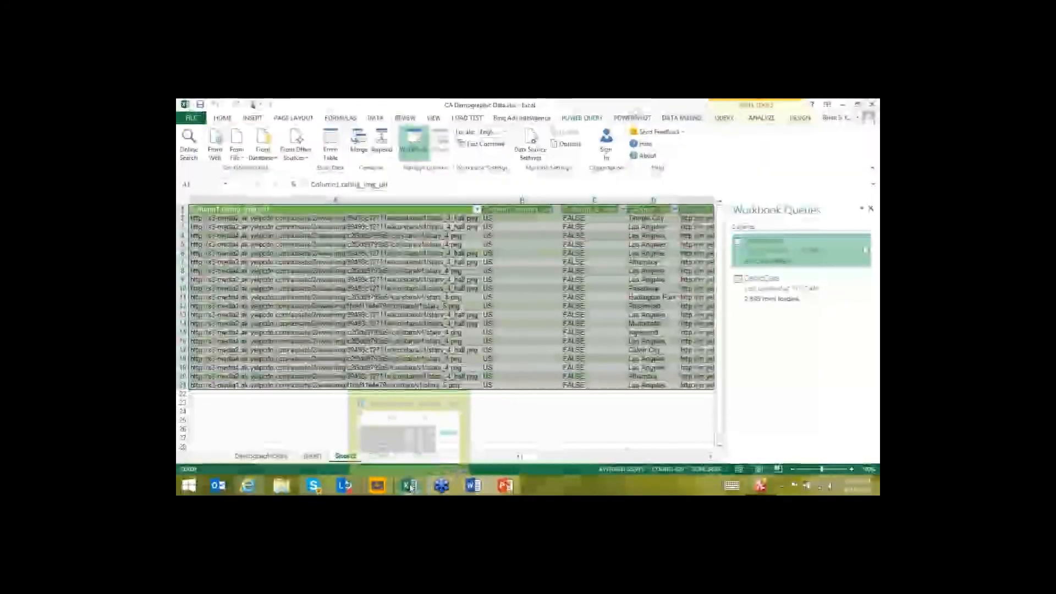
# Close CA Demographic Data without saving and search for Excel to relaunch it.
pyautogui.rightClick(410, 486)
pyautogui.click(389, 457)
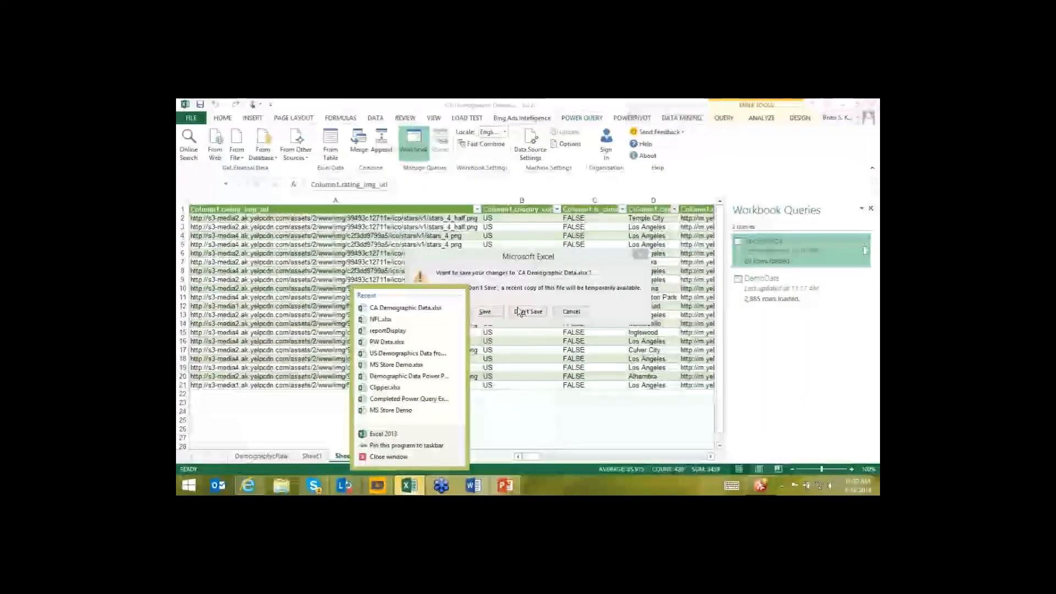
pyautogui.click(519, 312)
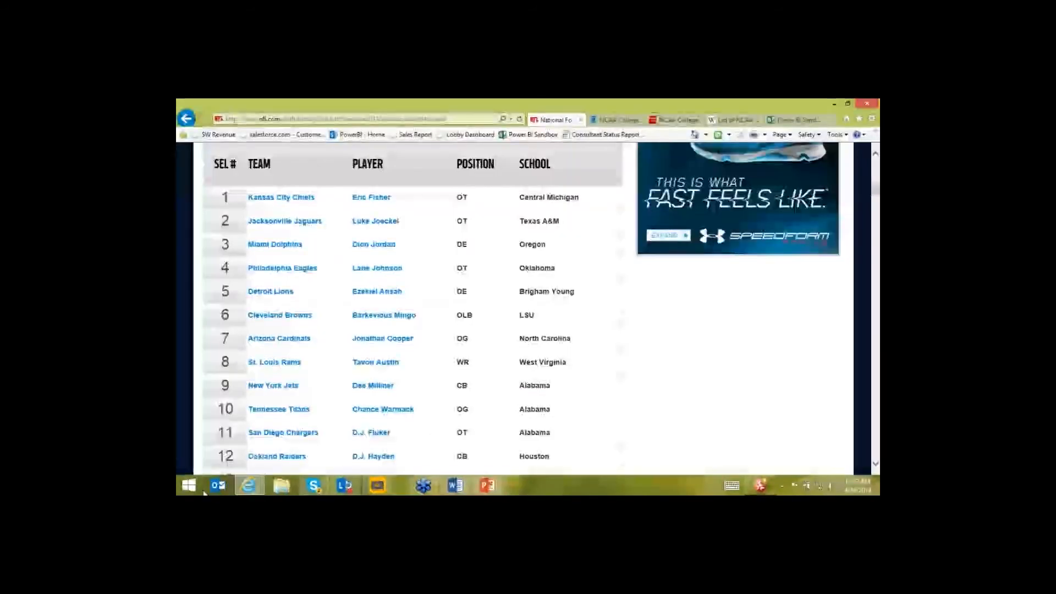
pyautogui.click(190, 486)
pyautogui.write('exce')
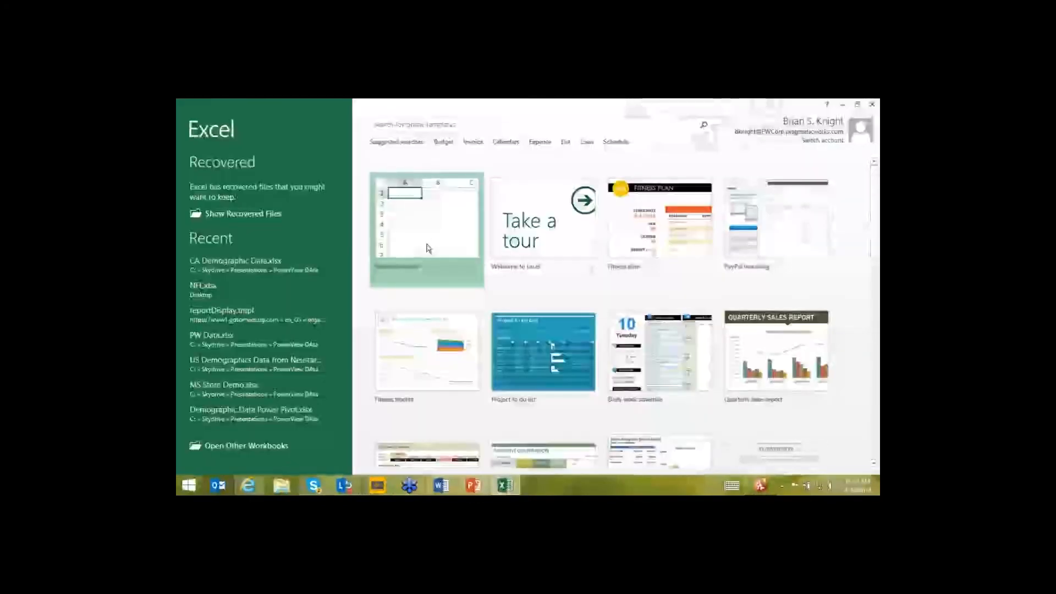
# Create a blank workbook and bring up the Power Query ribbon commands.
pyautogui.click(427, 244)
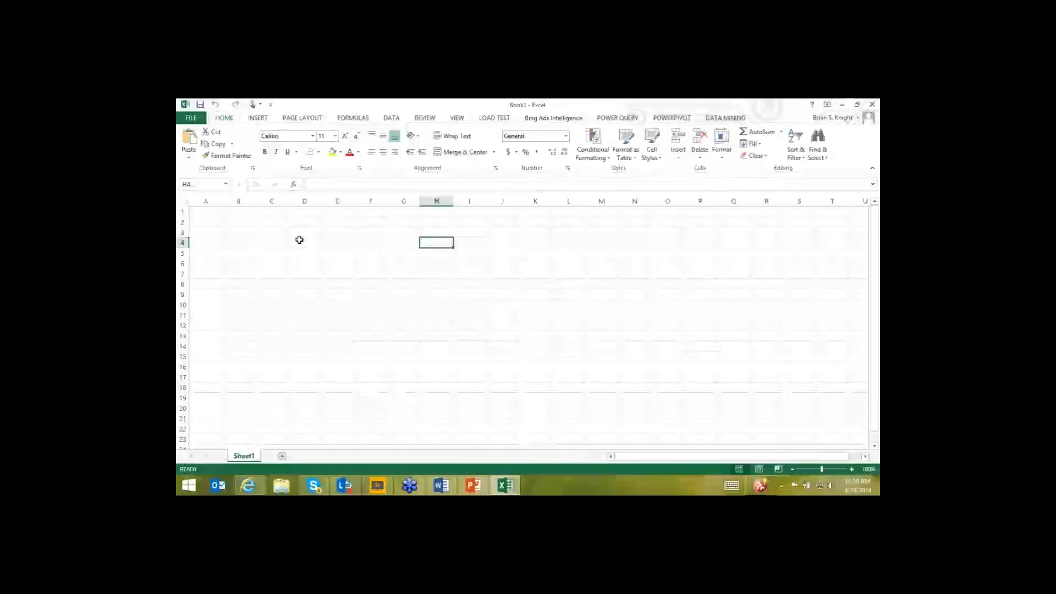
pyautogui.click(612, 118)
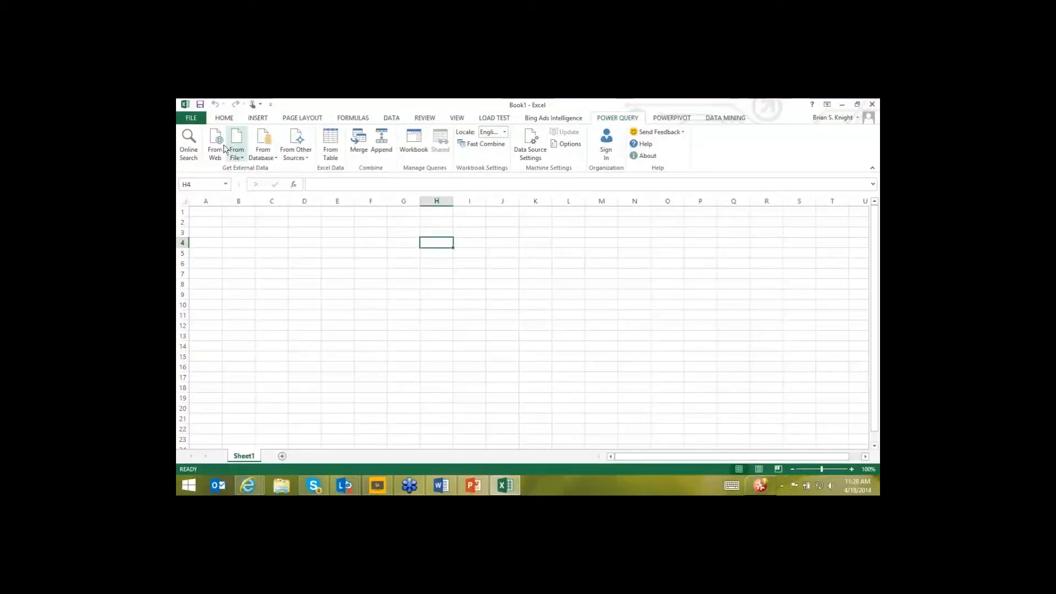
# Connect From Web to the pasted NFL.com 2013 Round 1 draft history URL.
pyautogui.click(223, 148)
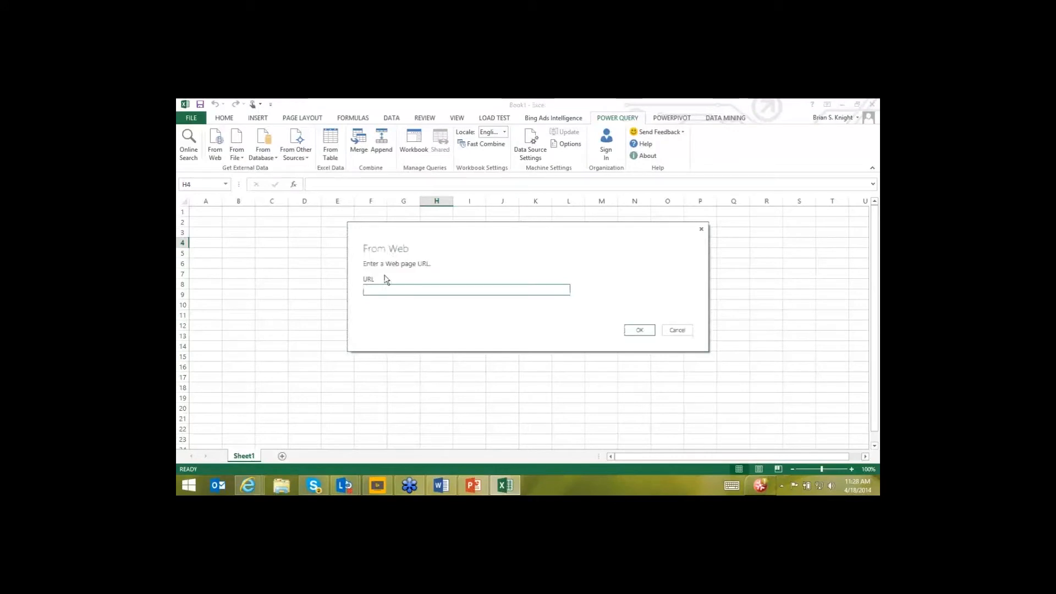
pyautogui.hotkey('ctrl', 'v')
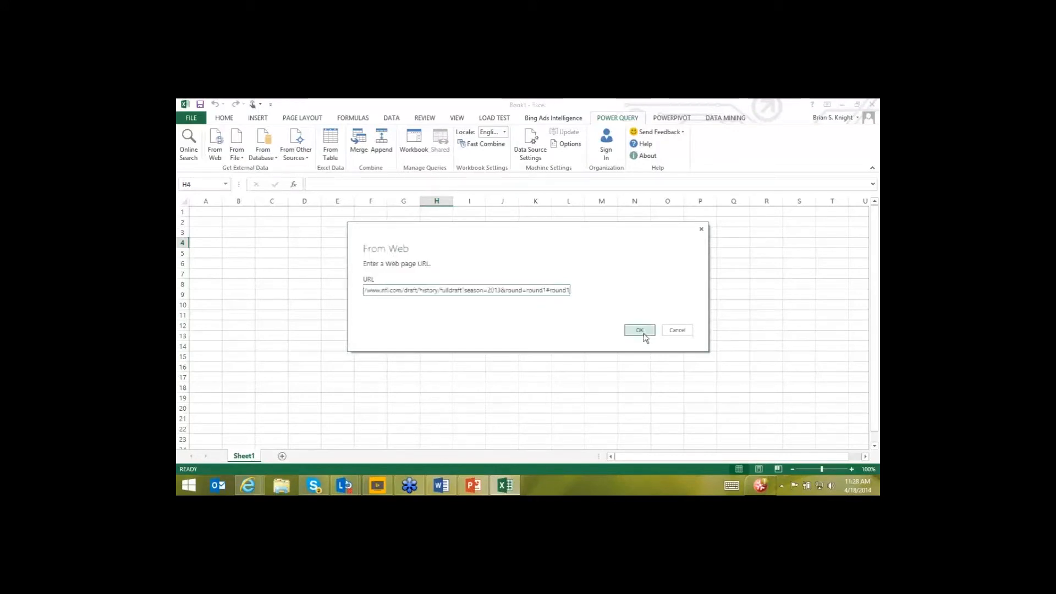
pyautogui.click(641, 332)
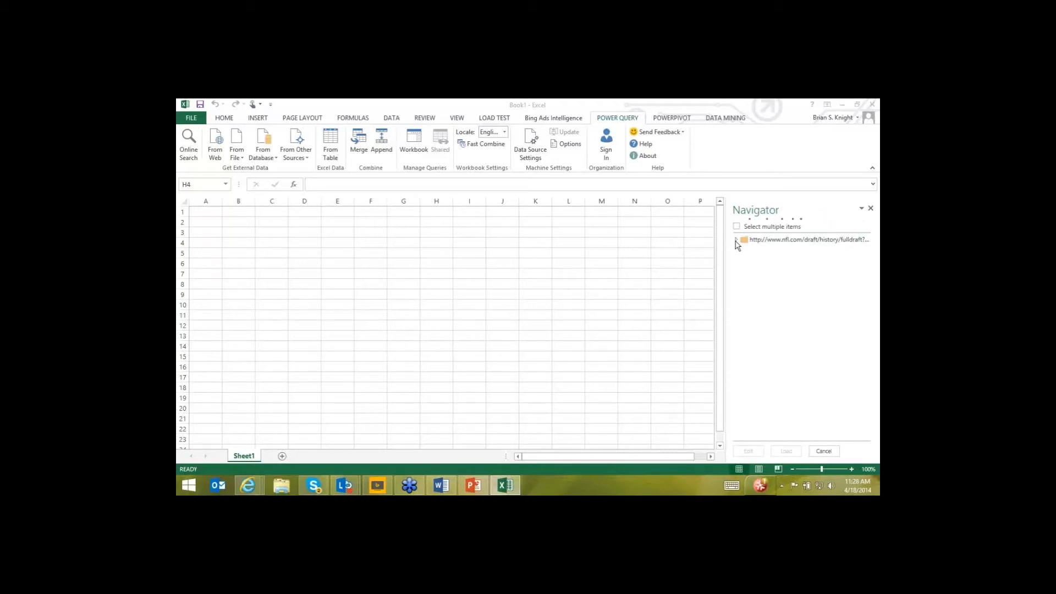
# Expand the draft page in the Navigator and edit Table 0 in the Query Editor.
pyautogui.click(737, 240)
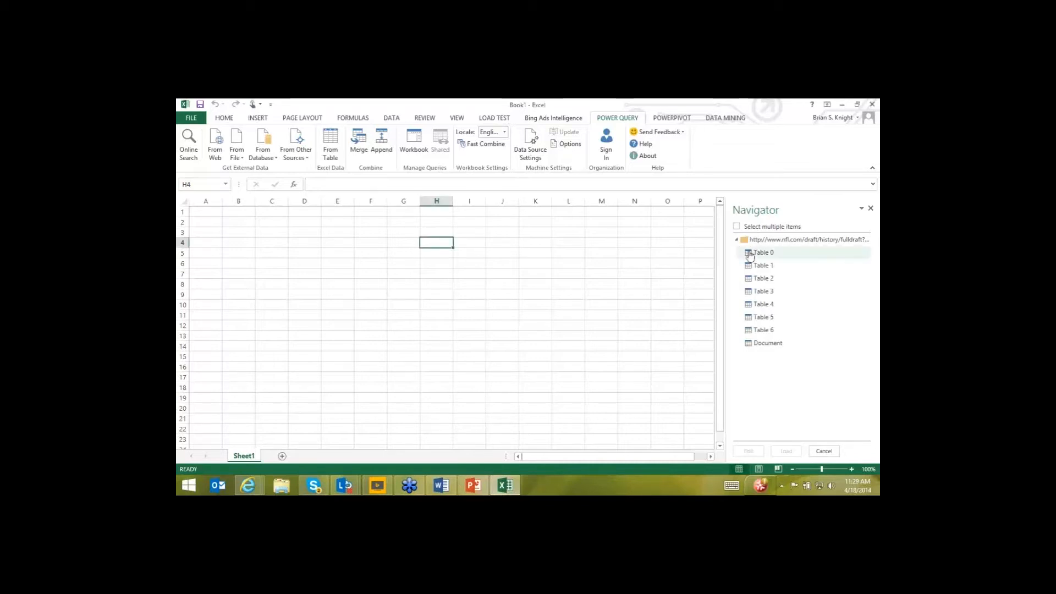
pyautogui.moveTo(749, 256)
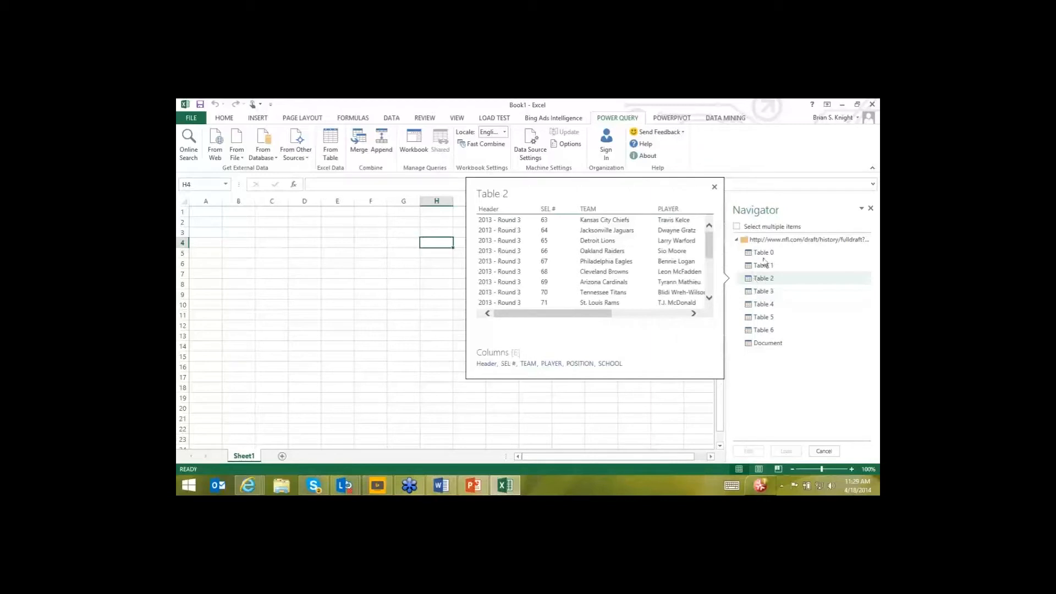
pyautogui.click(763, 252)
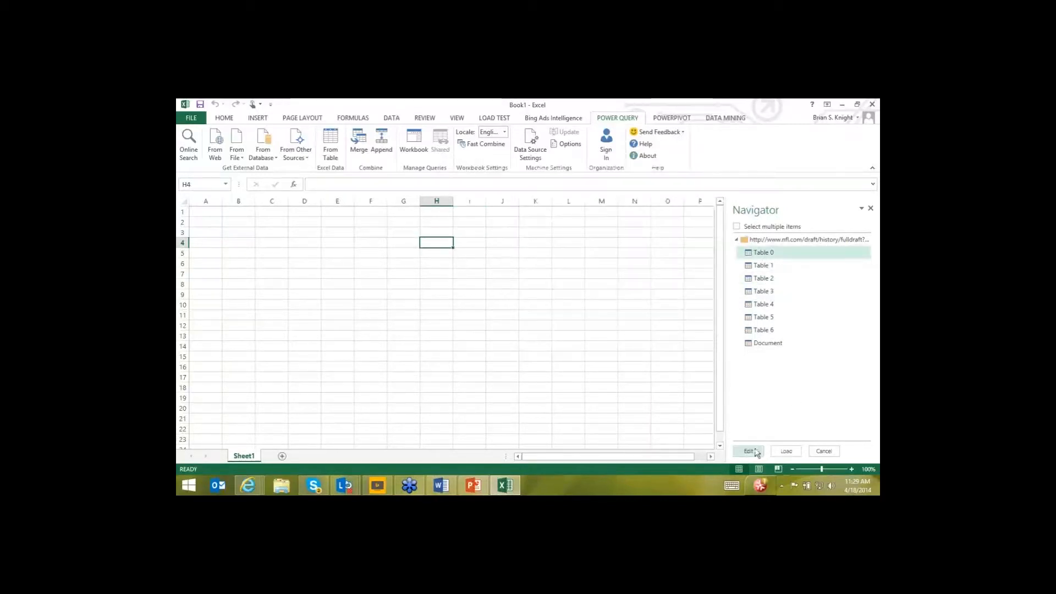
pyautogui.click(750, 452)
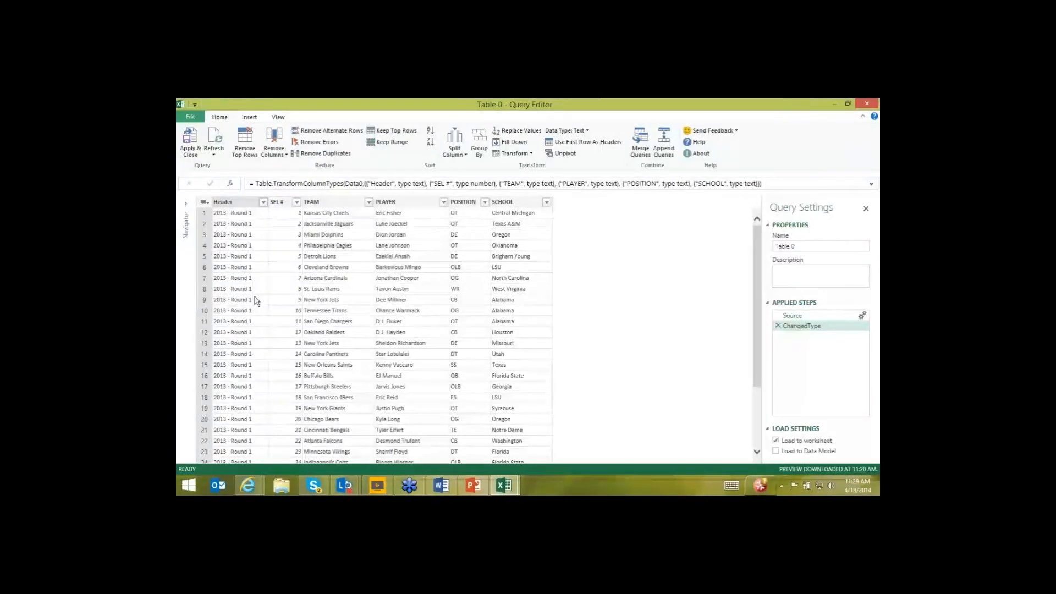
# Remove the Header column and set the SEL # column's type to Number.
pyautogui.rightClick(228, 206)
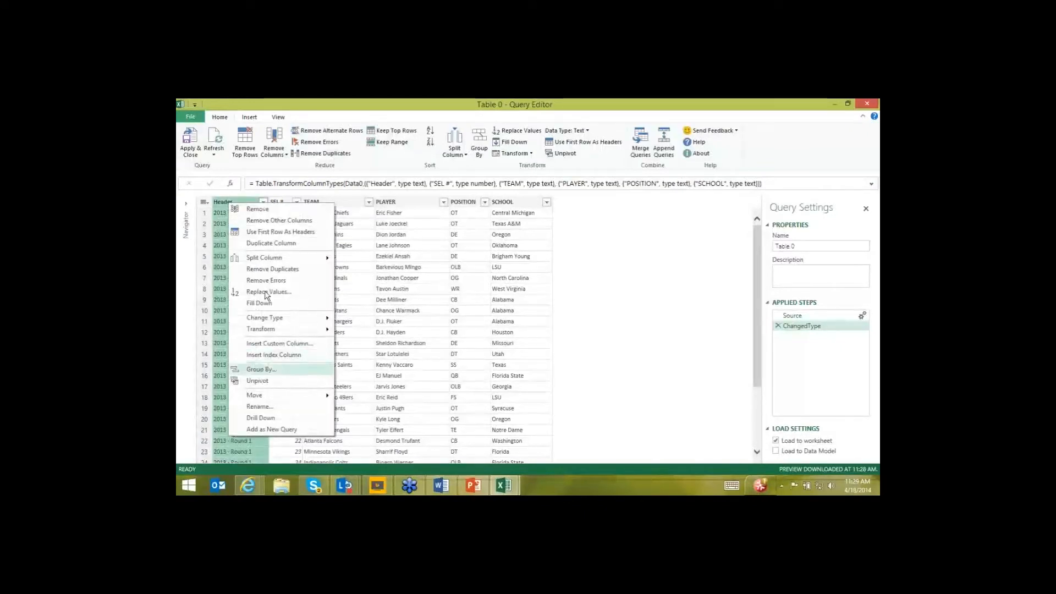
pyautogui.click(277, 210)
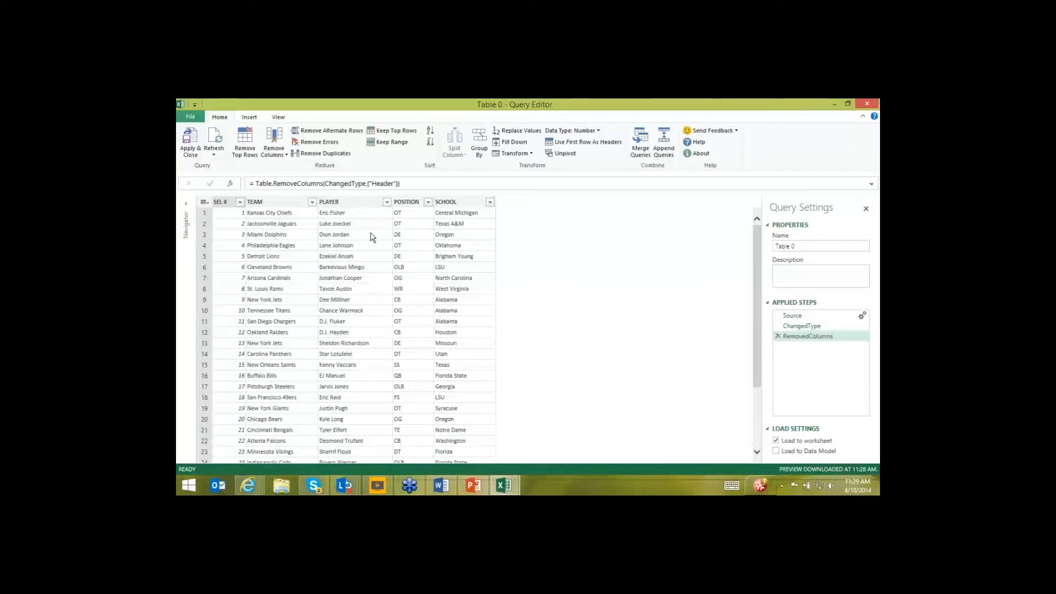
pyautogui.rightClick(230, 203)
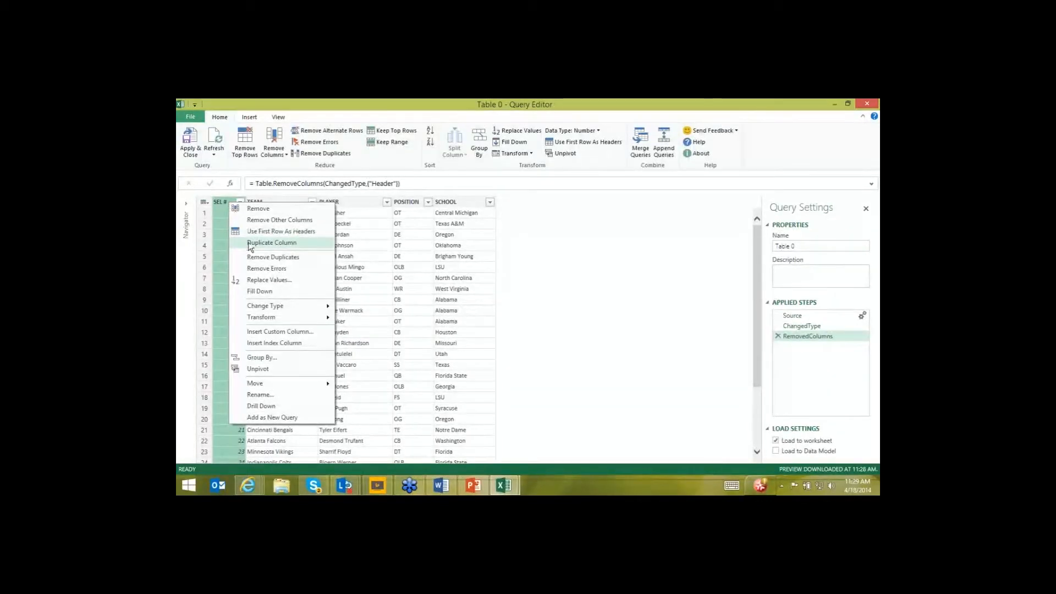
pyautogui.moveTo(265, 305)
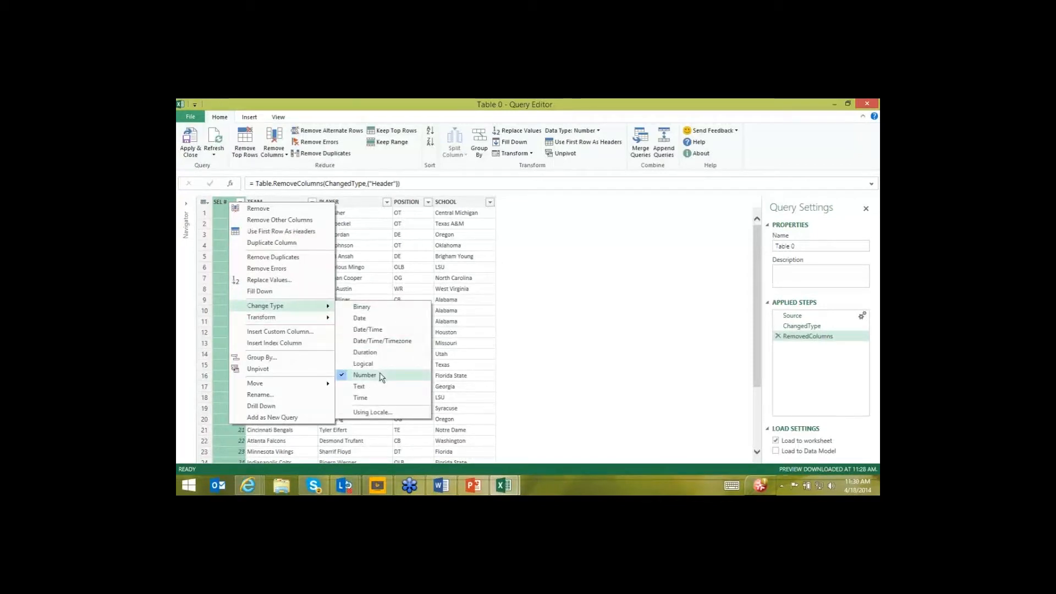
pyautogui.click(394, 105)
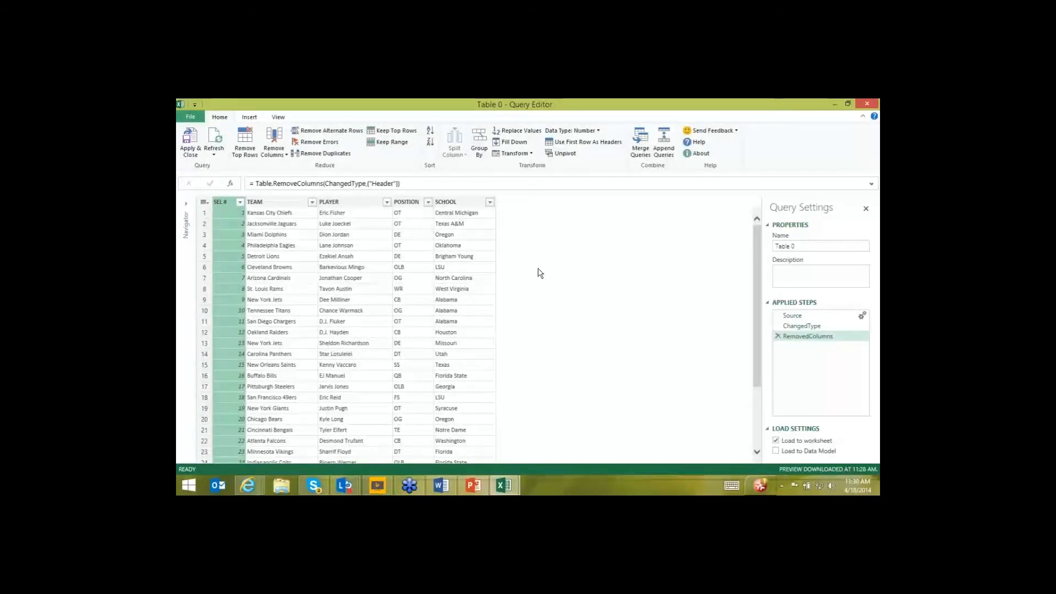
# Rename the query NflDraftSelections and load it to Sheet2 with Apply & Close.
pyautogui.click(793, 246)
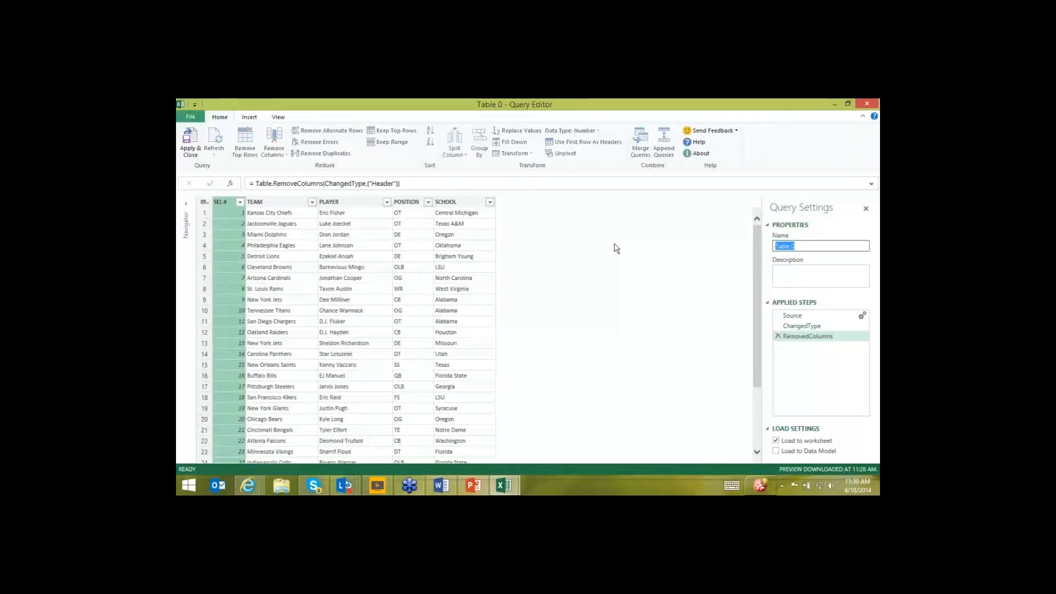
pyautogui.write('NFL Dra')
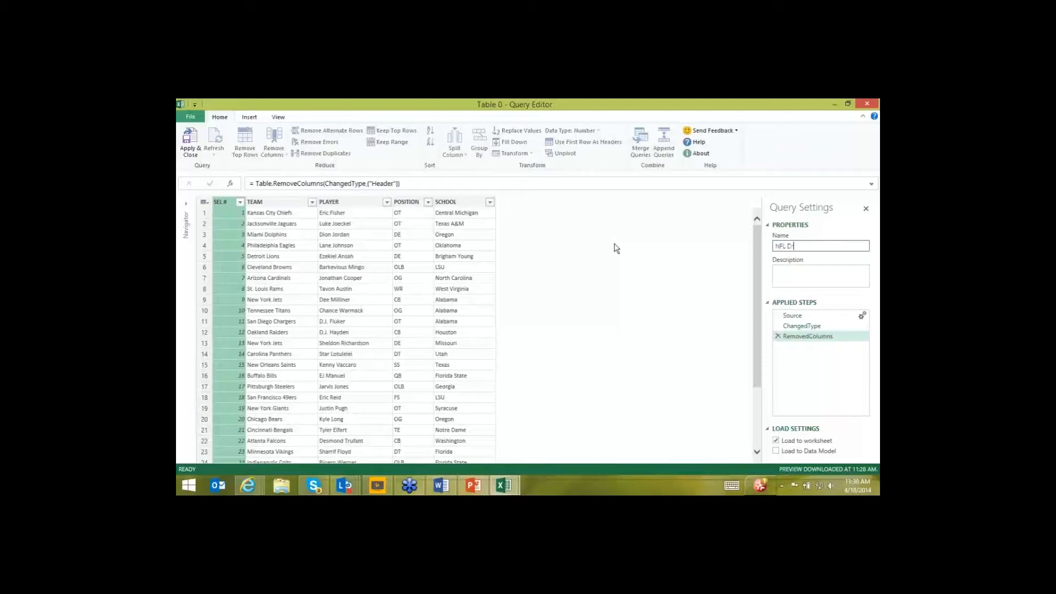
pyautogui.press('BackSpace')
pyautogui.press('BackSpace')
pyautogui.press('BackSpace')
pyautogui.press('BackSpace')
pyautogui.press('BackSpace')
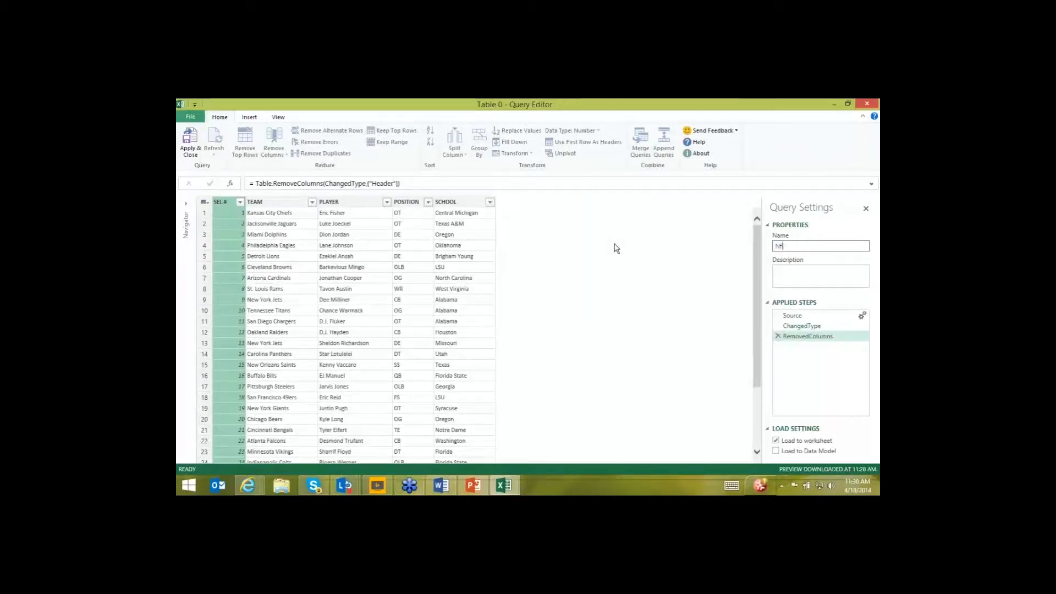
pyautogui.write('DraftSelec')
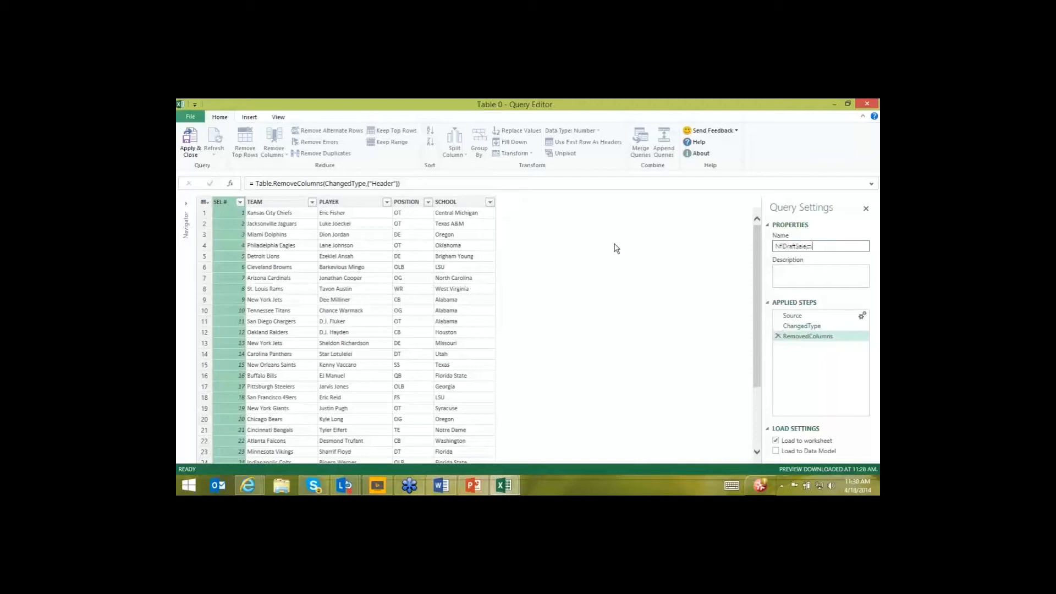
pyautogui.write('tions')
pyautogui.moveTo(846, 245); pyautogui.dragTo(613, 245)
pyautogui.click(189, 151)
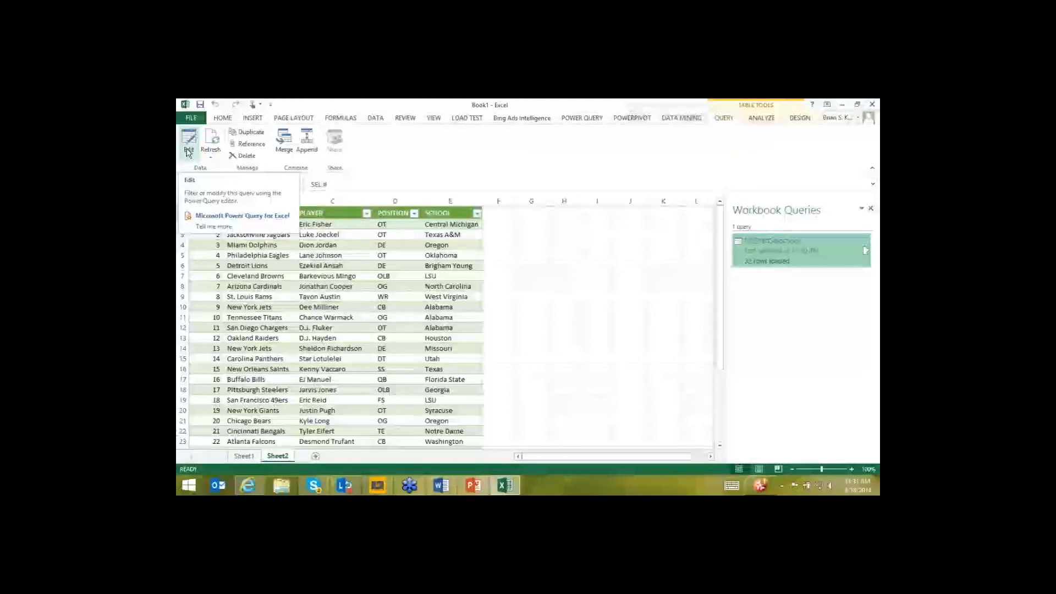
# Start a new Blank Query from the Power Query Other Sources list.
pyautogui.click(189, 148)
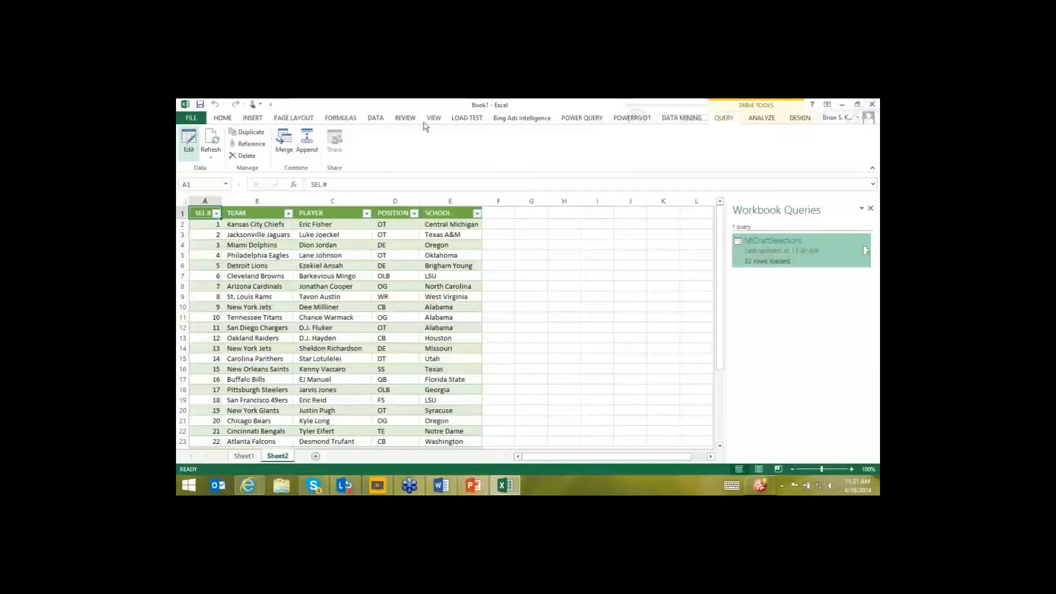
pyautogui.click(585, 118)
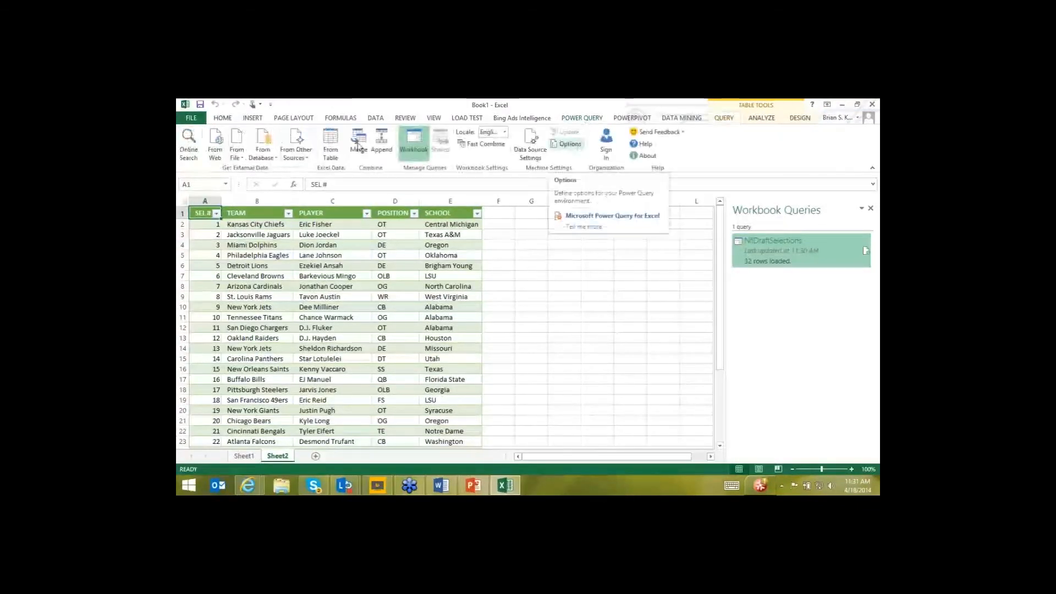
pyautogui.click(307, 157)
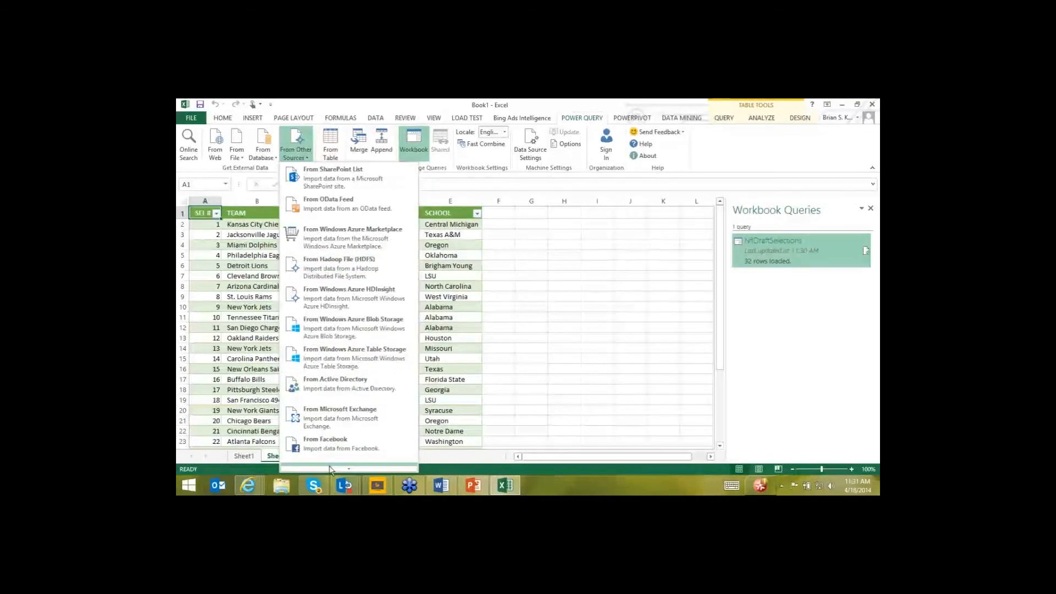
pyautogui.moveTo(330, 469)
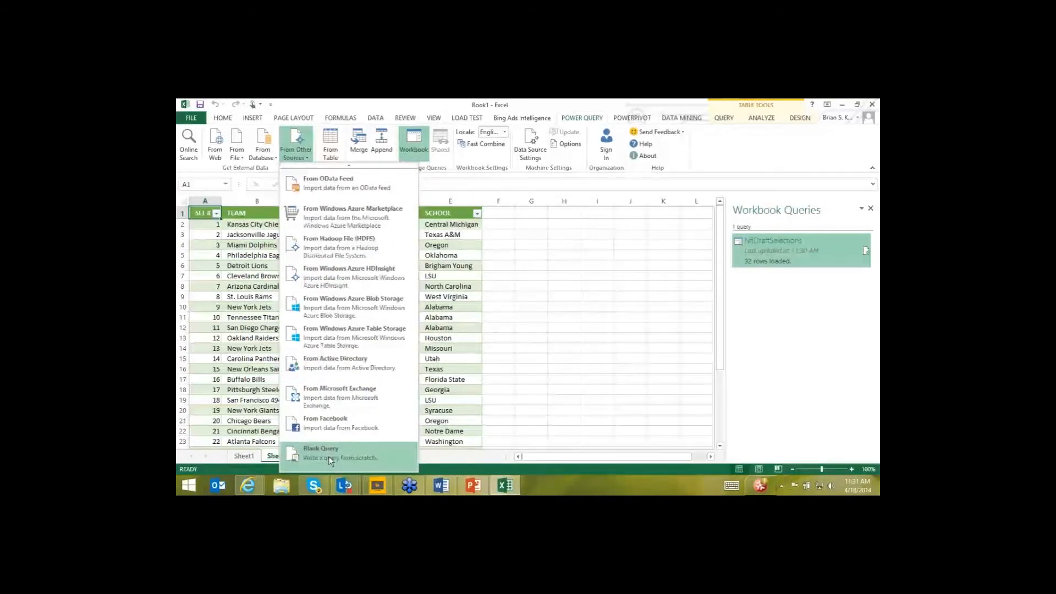
pyautogui.click(328, 457)
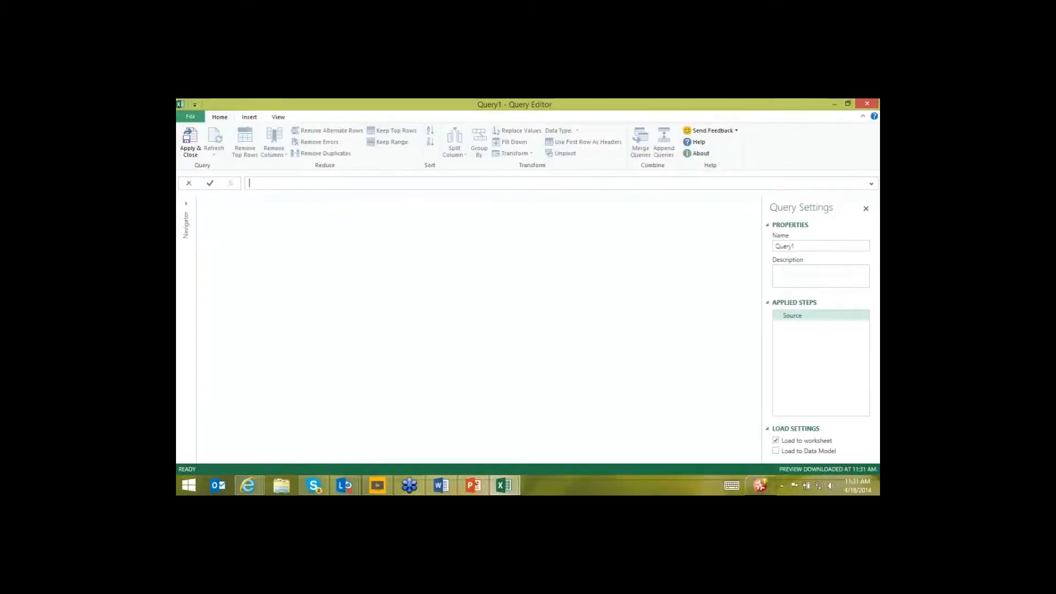
# Close the empty Query1 editor window.
pyautogui.hotkey('alt', 'Tab')
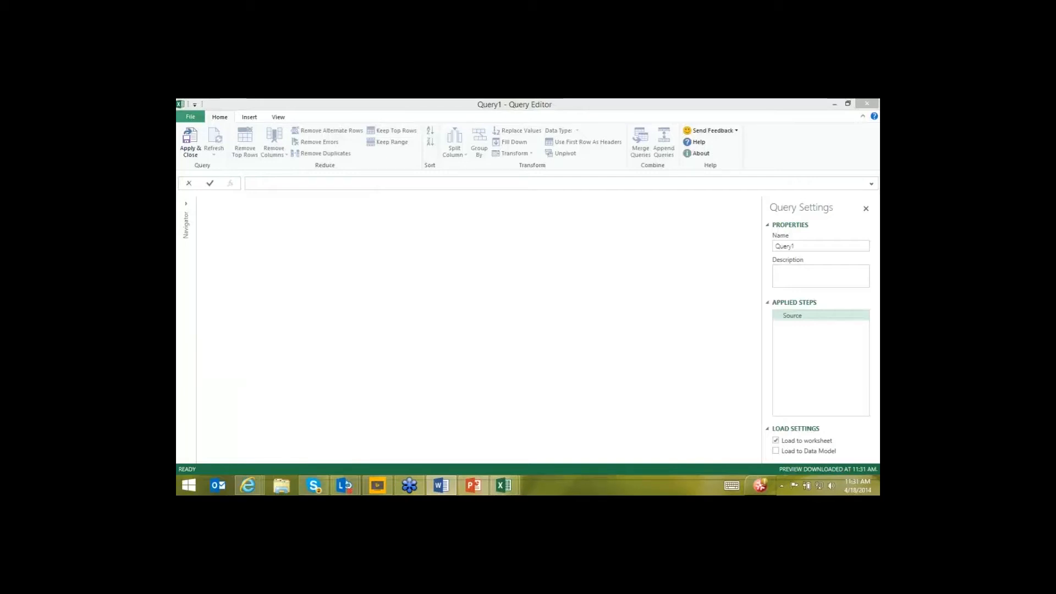
pyautogui.click(355, 280)
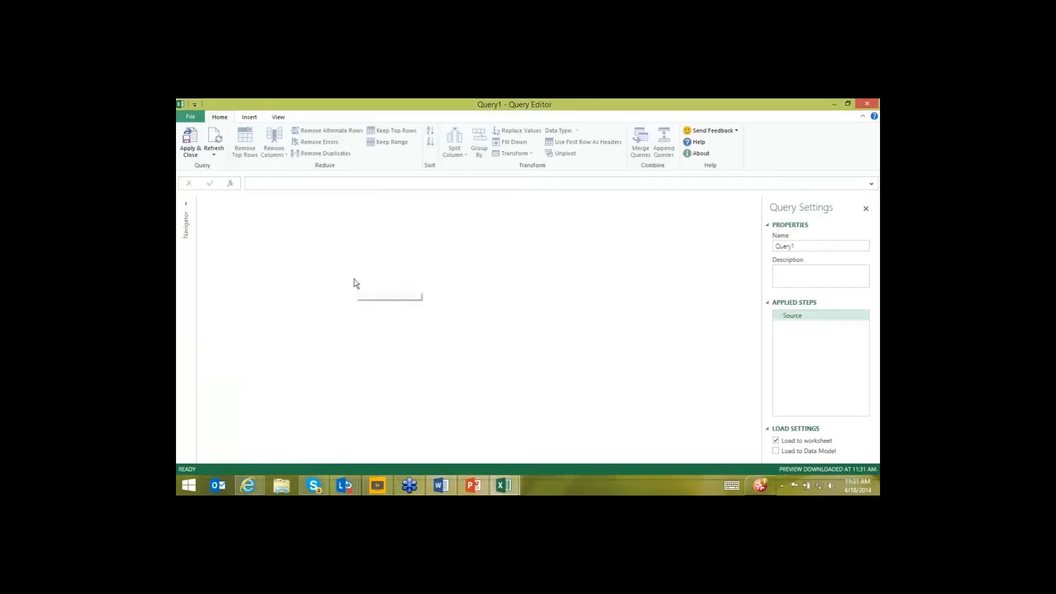
pyautogui.click(867, 104)
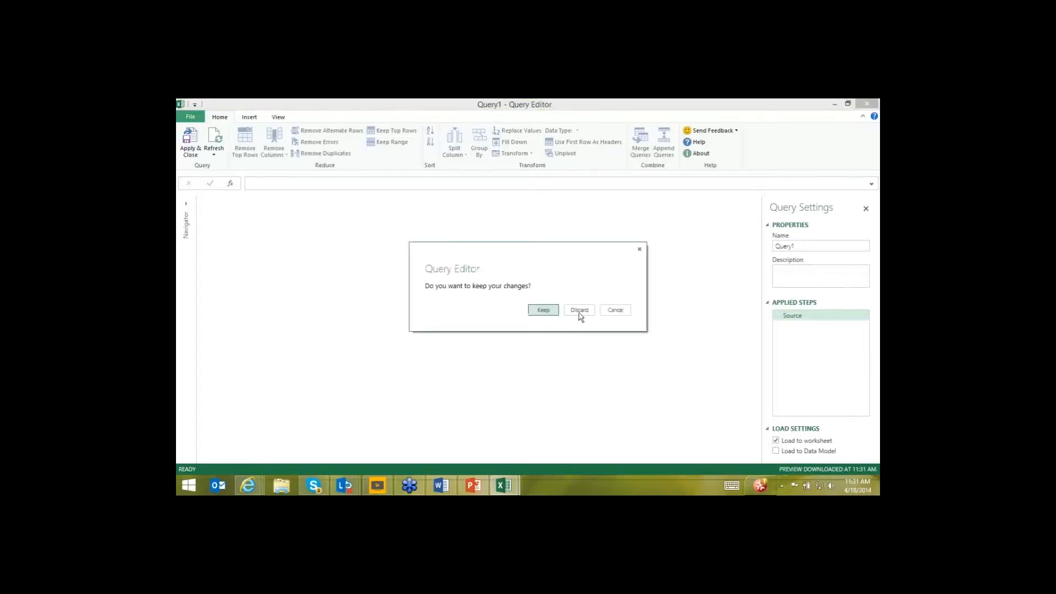
# Discard the blank query and open NflDraftSelections' M code in the Advanced Editor.
pyautogui.click(555, 312)
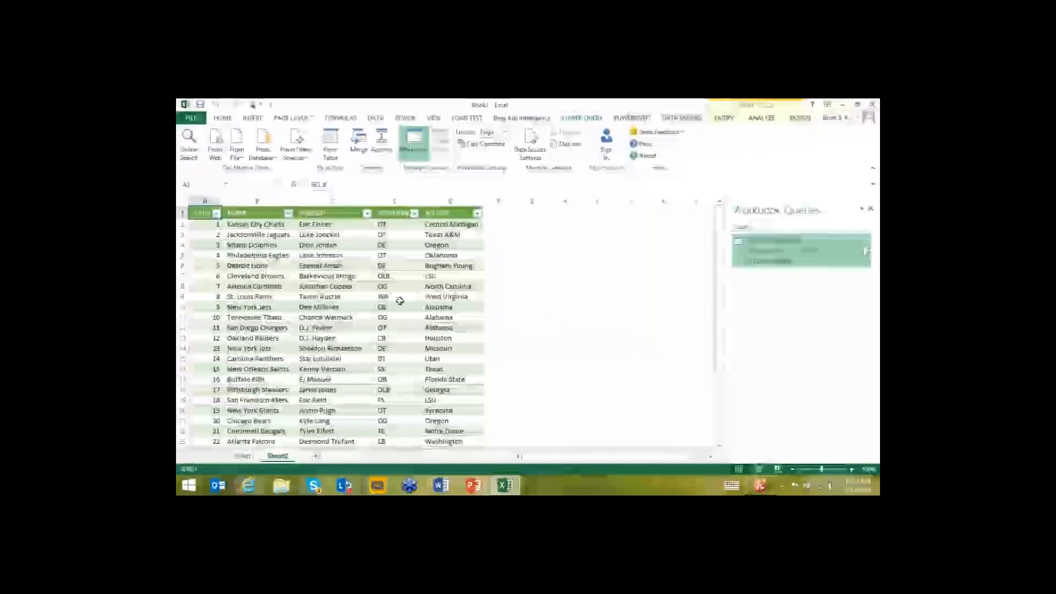
pyautogui.click(804, 250)
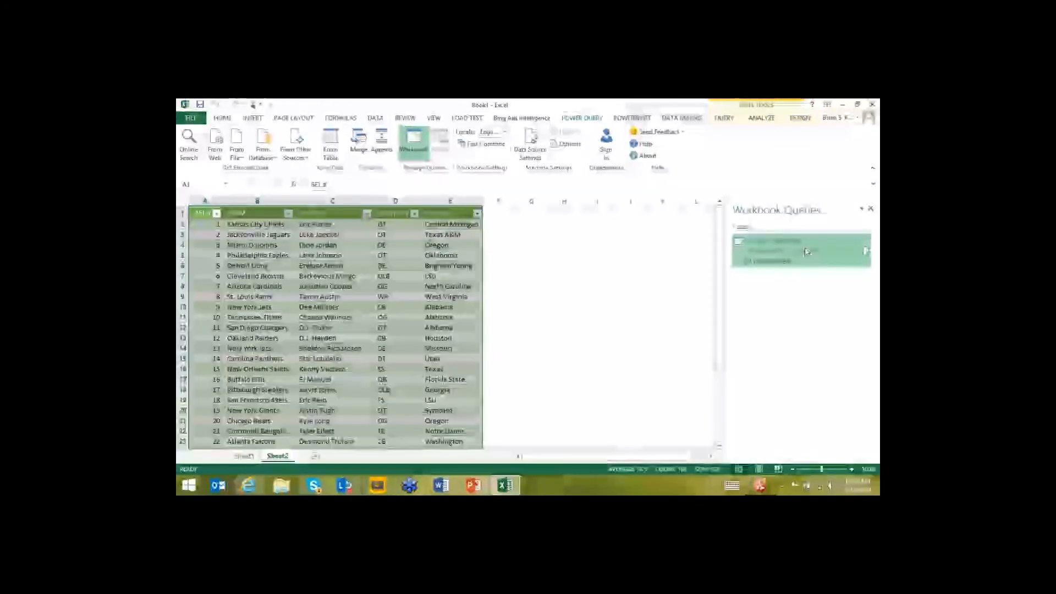
pyautogui.rightClick(806, 251)
pyautogui.click(819, 256)
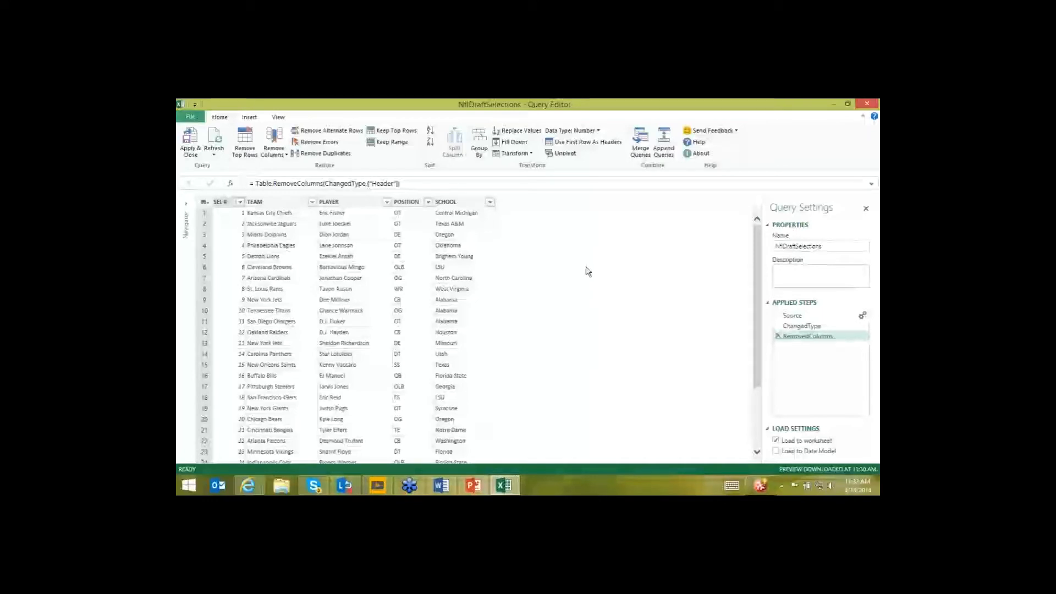
pyautogui.click(278, 117)
pyautogui.click(226, 144)
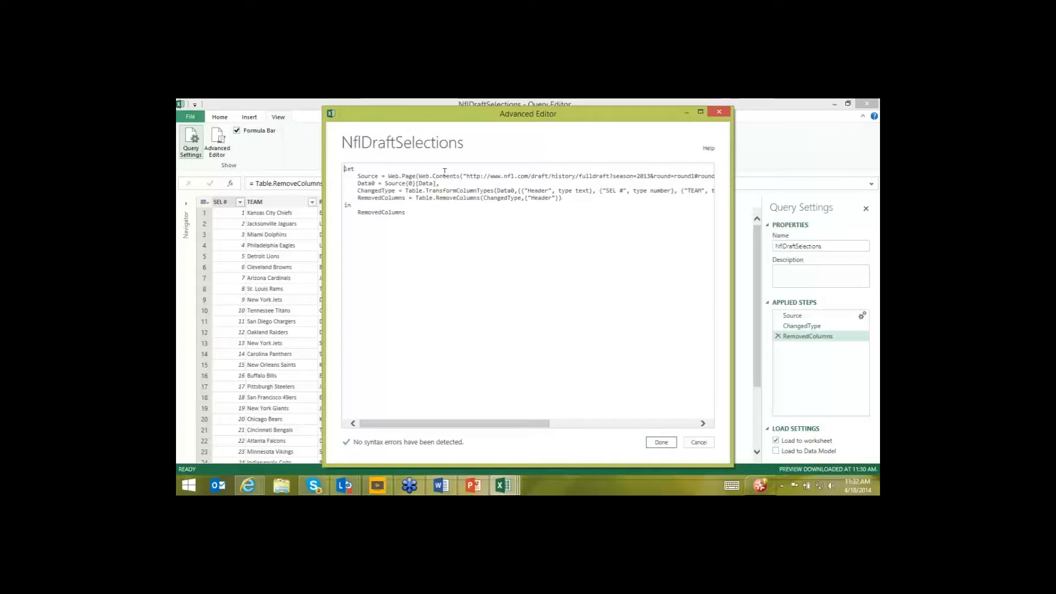
# Add a new first line (GetYear)=> above let in the query code.
pyautogui.press('Return')
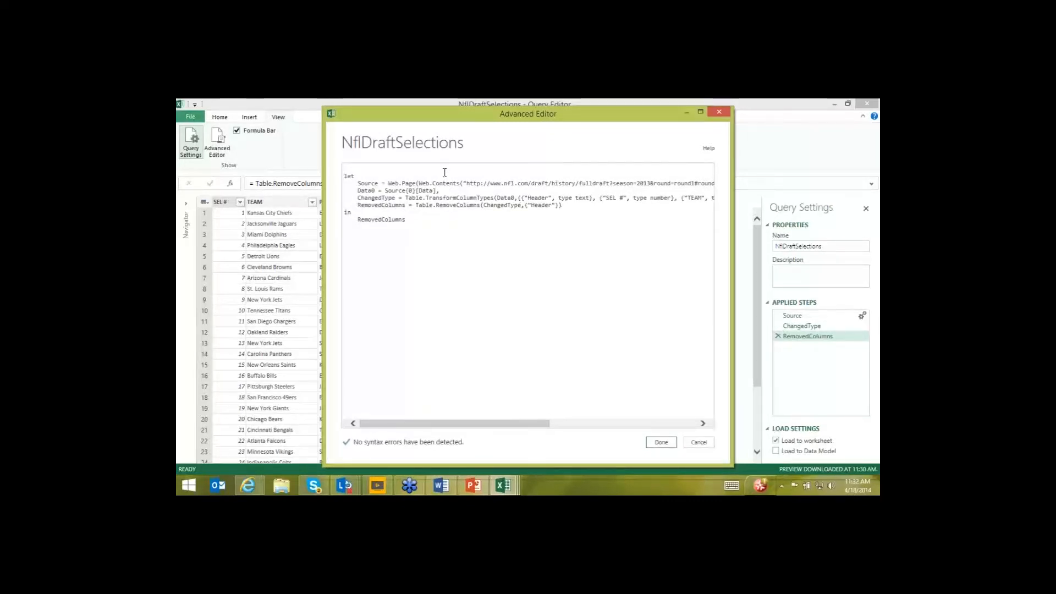
pyautogui.write('(GetYear)')
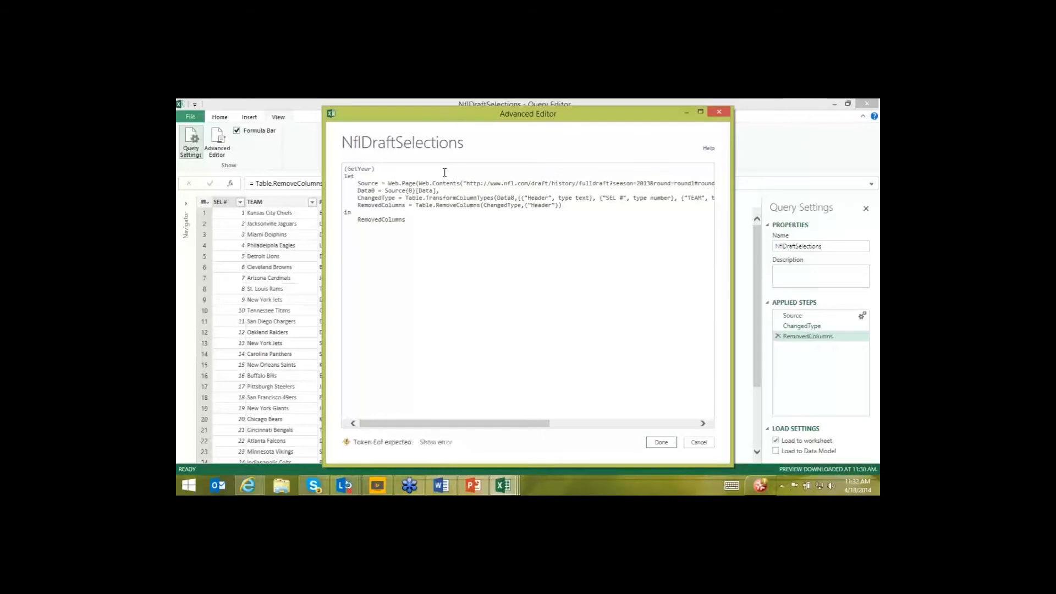
pyautogui.write('=')
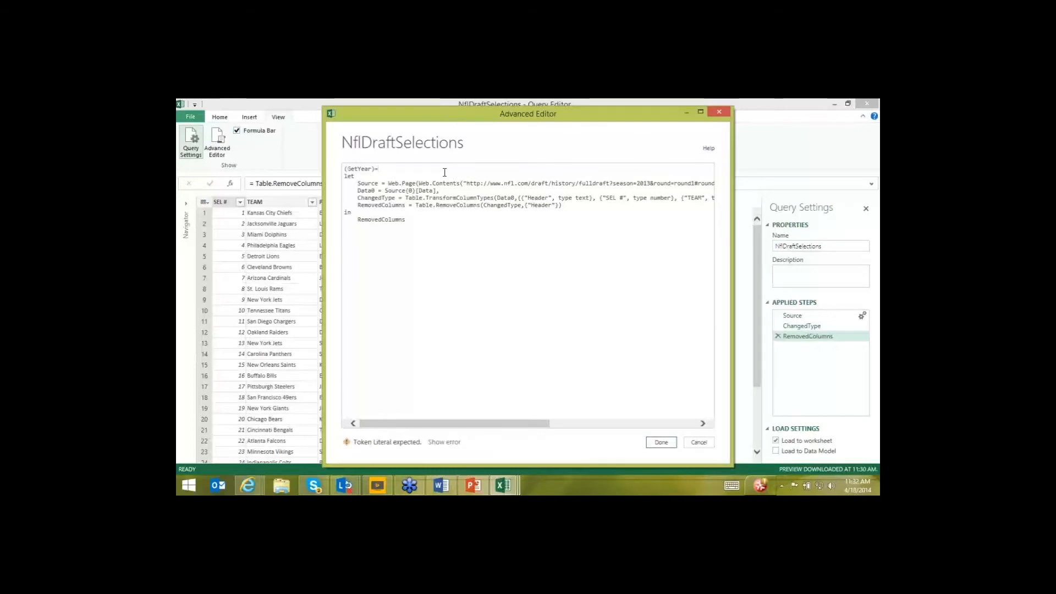
pyautogui.write('>')
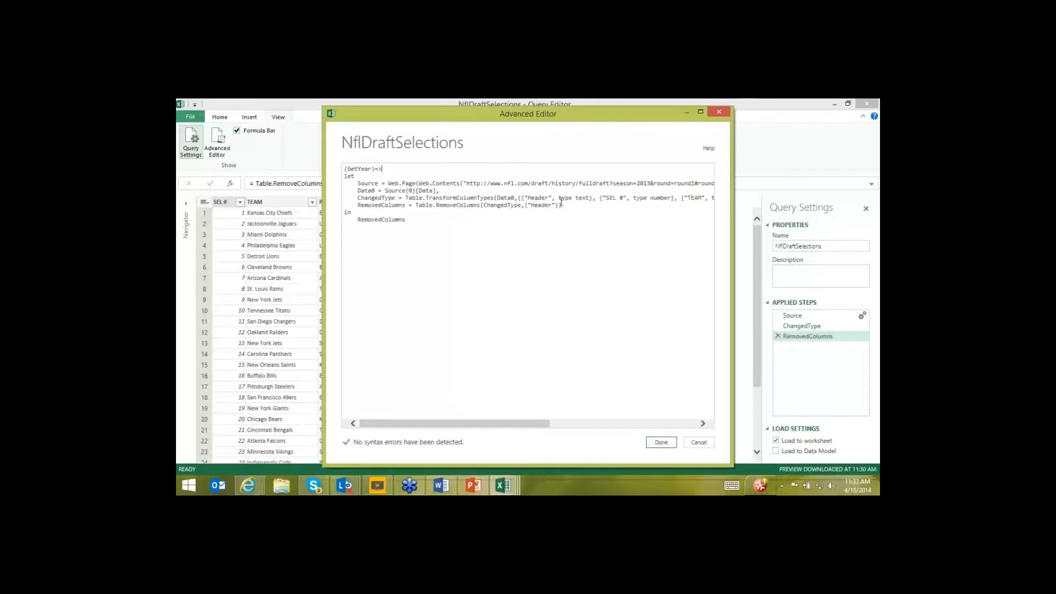
# Replace 2013 in the URL with "&(GetYear)&" so the season comes from GetYear.
pyautogui.doubleClick(646, 184)
pyautogui.write('""')
pyautogui.press('Left')
pyautogui.write('&&')
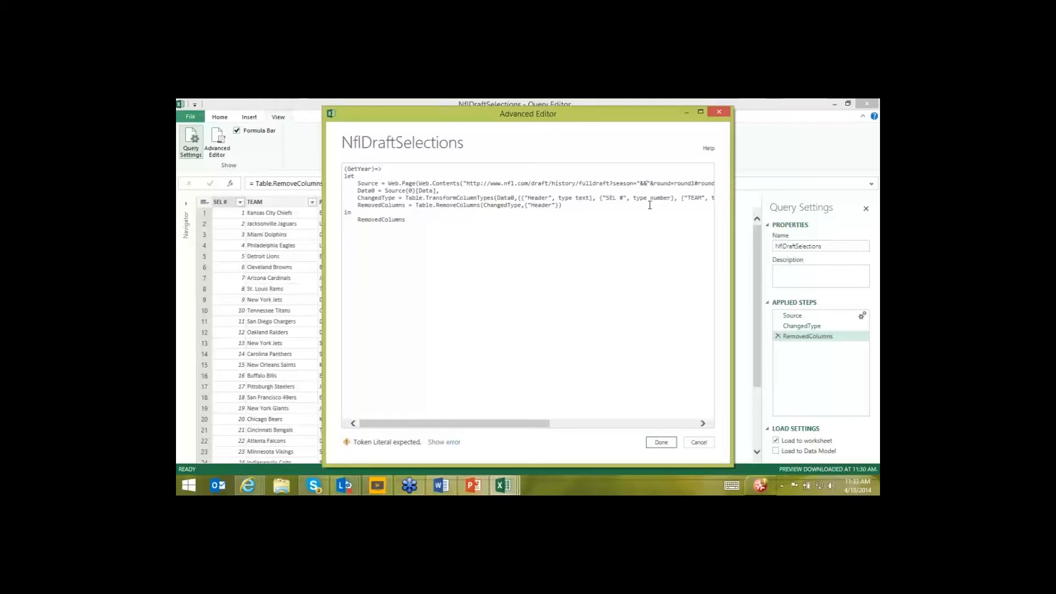
pyautogui.write('GetY')
pyautogui.press('BackSpace')
pyautogui.press('BackSpace')
pyautogui.press('BackSpace')
pyautogui.press('BackSpace')
pyautogui.write('GetY')
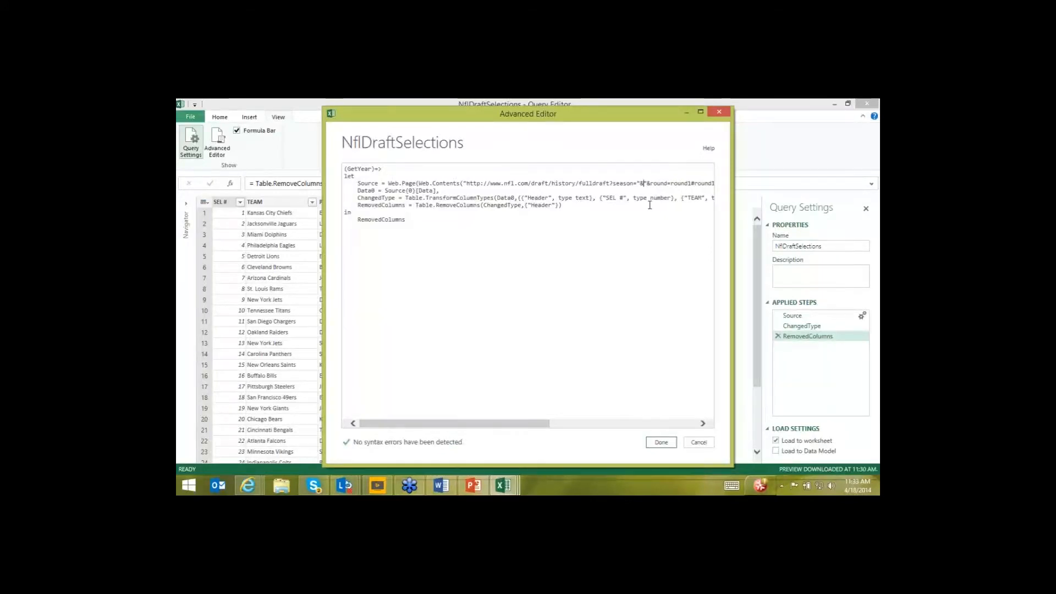
pyautogui.write('ear&')
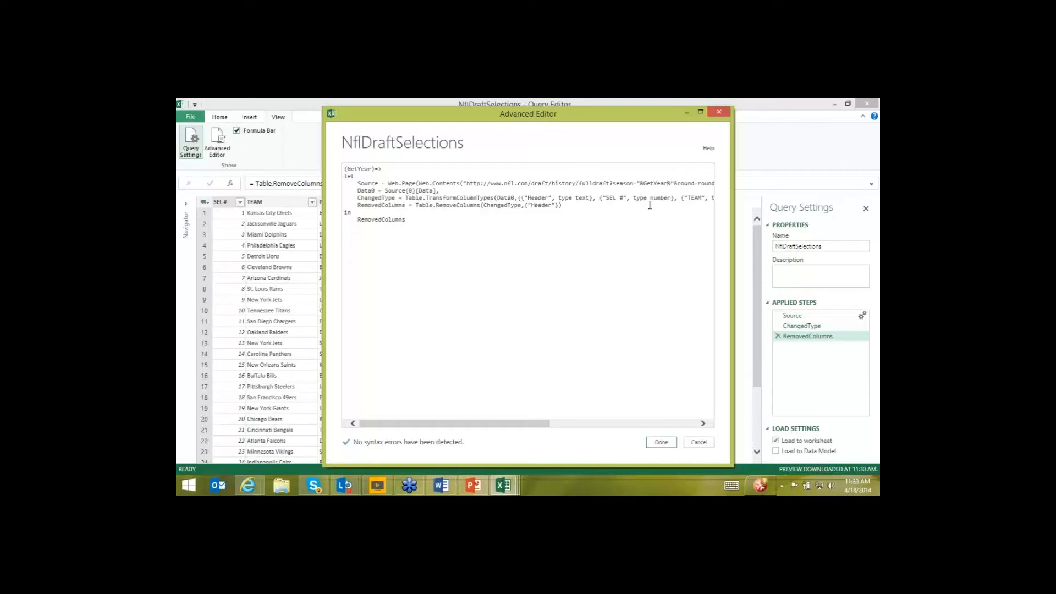
pyautogui.press('Left')
pyautogui.write(')')
pyautogui.press('Left')
pyautogui.press('Left')
pyautogui.press('Left')
pyautogui.press('Left')
pyautogui.press('Left')
pyautogui.press('Left')
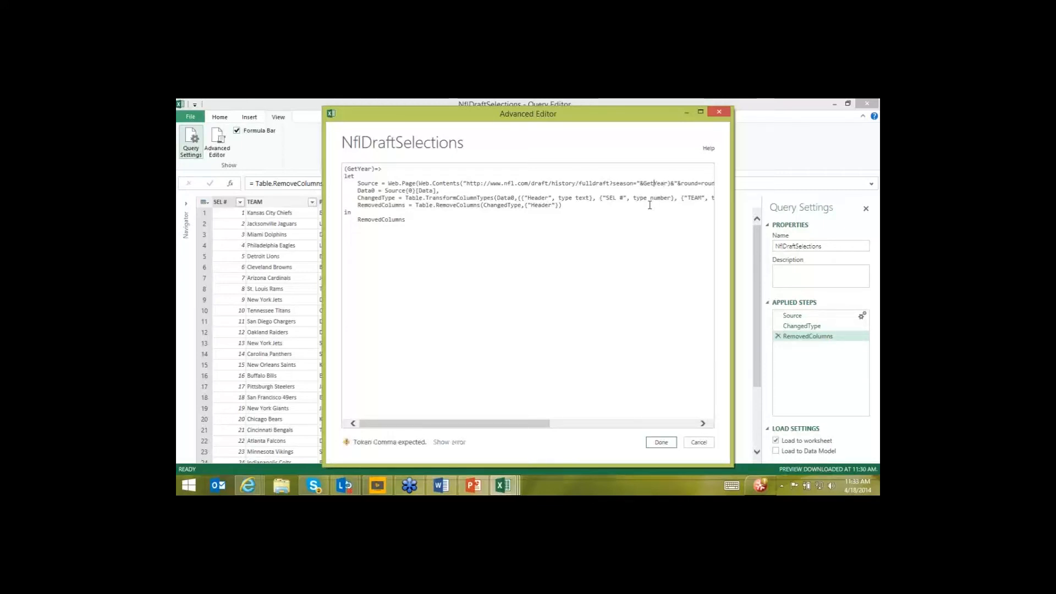
pyautogui.write('(')
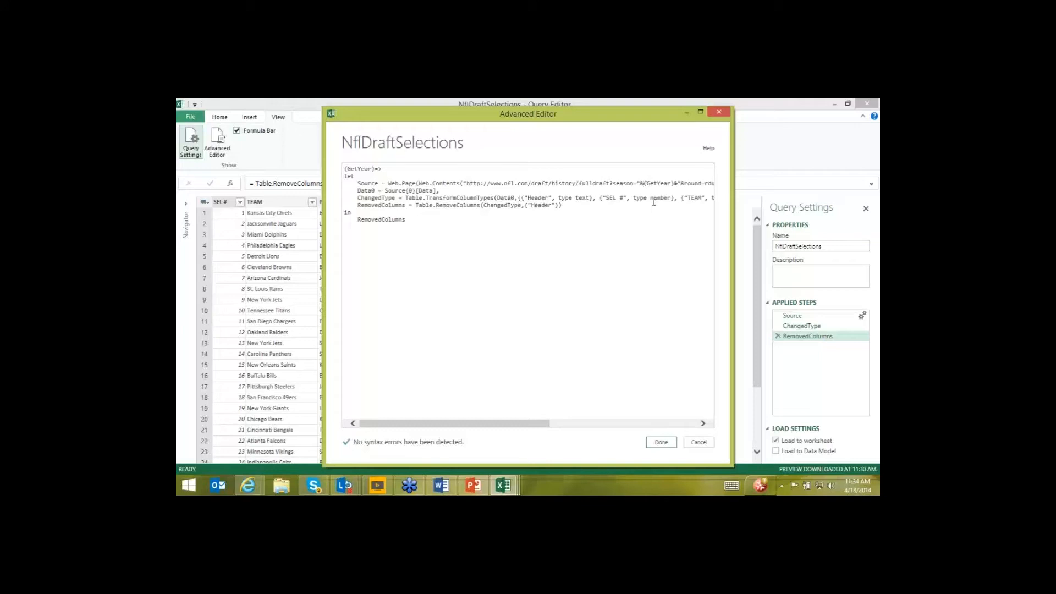
# Wrap GetYear in Number.ToText() inside the Source URL and apply the edited query code.
pyautogui.write('Number.ToText')
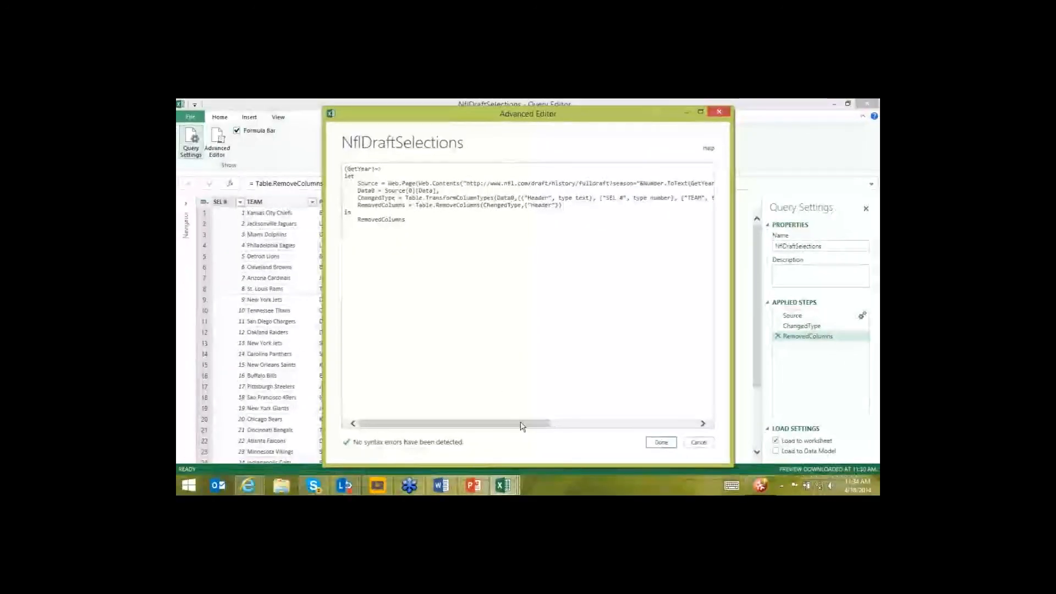
pyautogui.moveTo(522, 426); pyautogui.dragTo(538, 426)
pyautogui.click(672, 443)
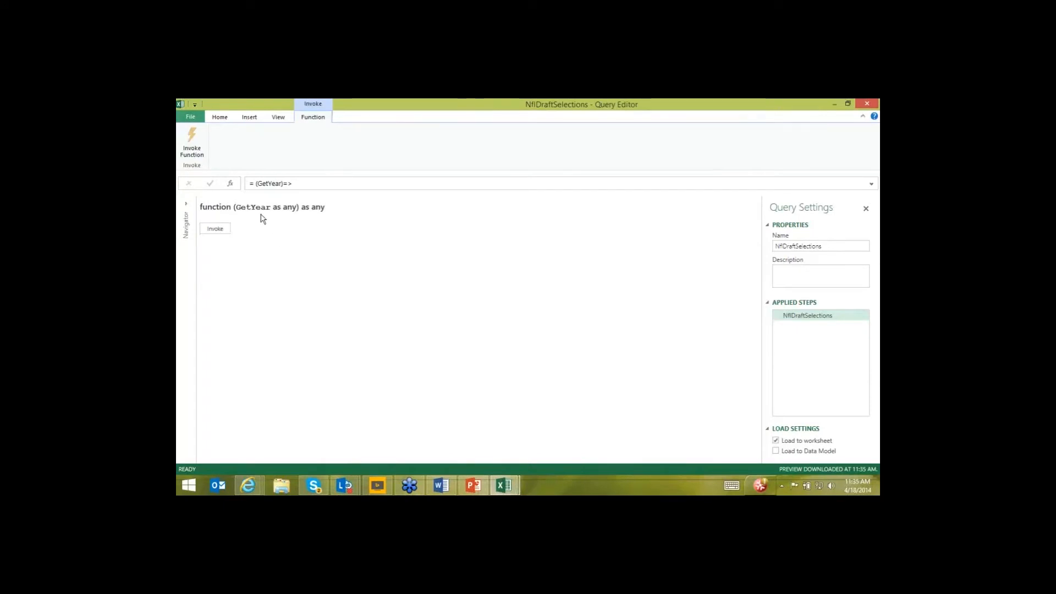
pyautogui.click(216, 229)
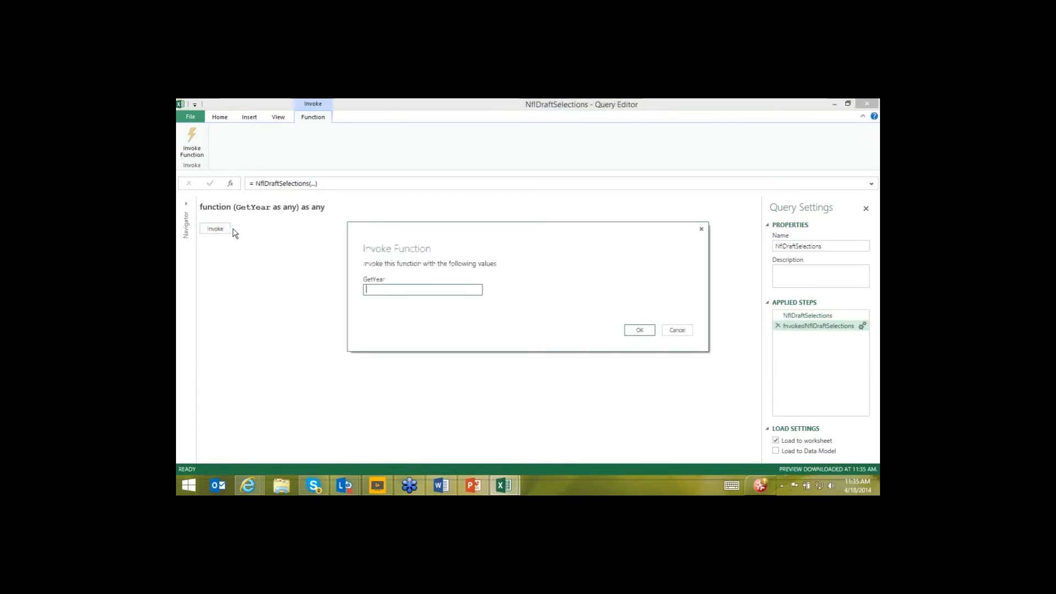
pyautogui.write('1999')
pyautogui.click(628, 331)
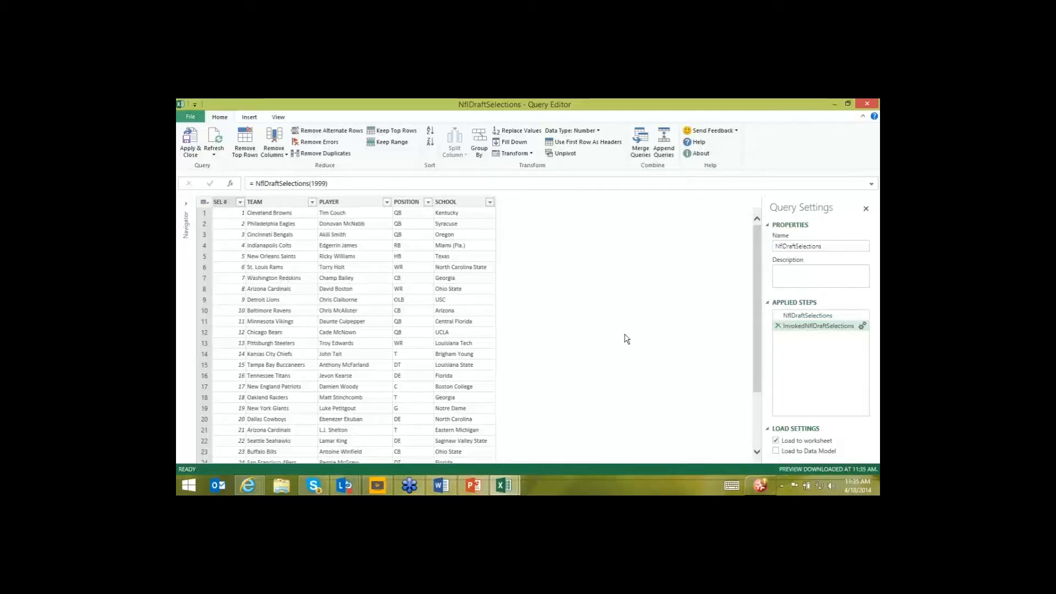
pyautogui.click(778, 326)
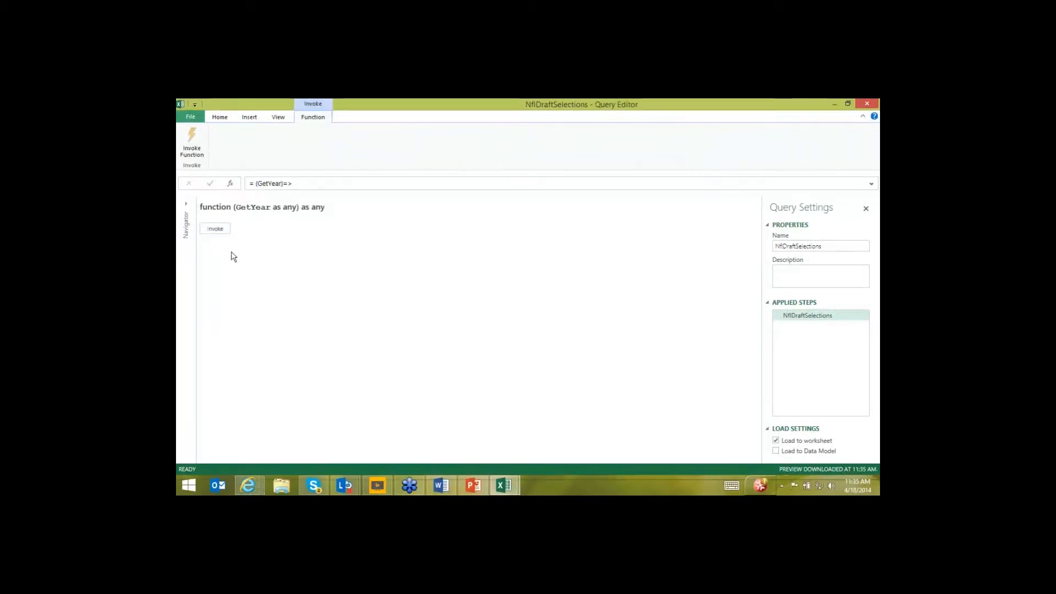
# Load the NflDraftSelections function query to the workbook, then start a new blank query.
pyautogui.click(218, 117)
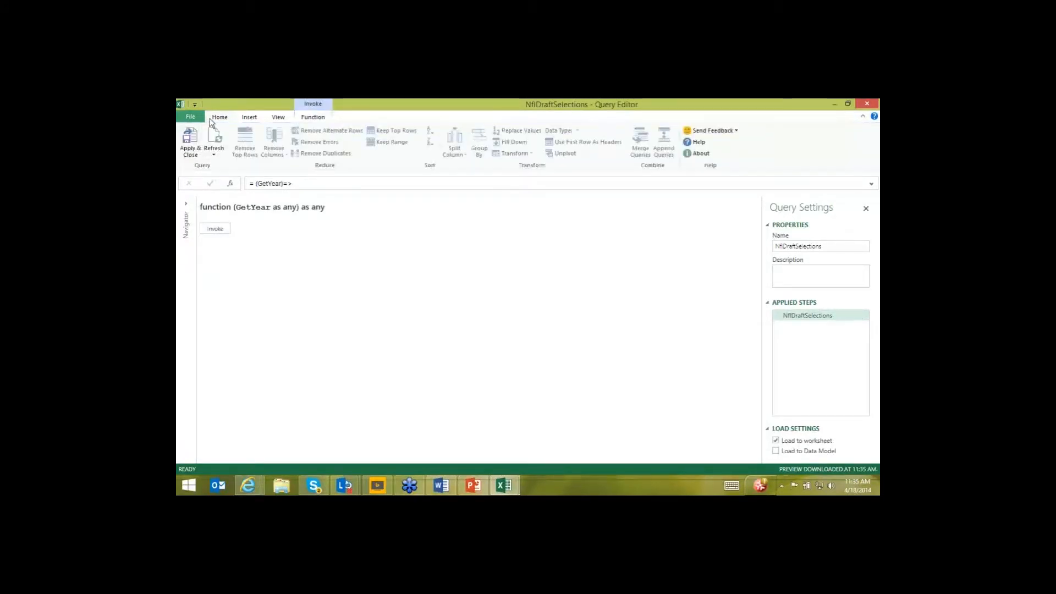
pyautogui.click(190, 142)
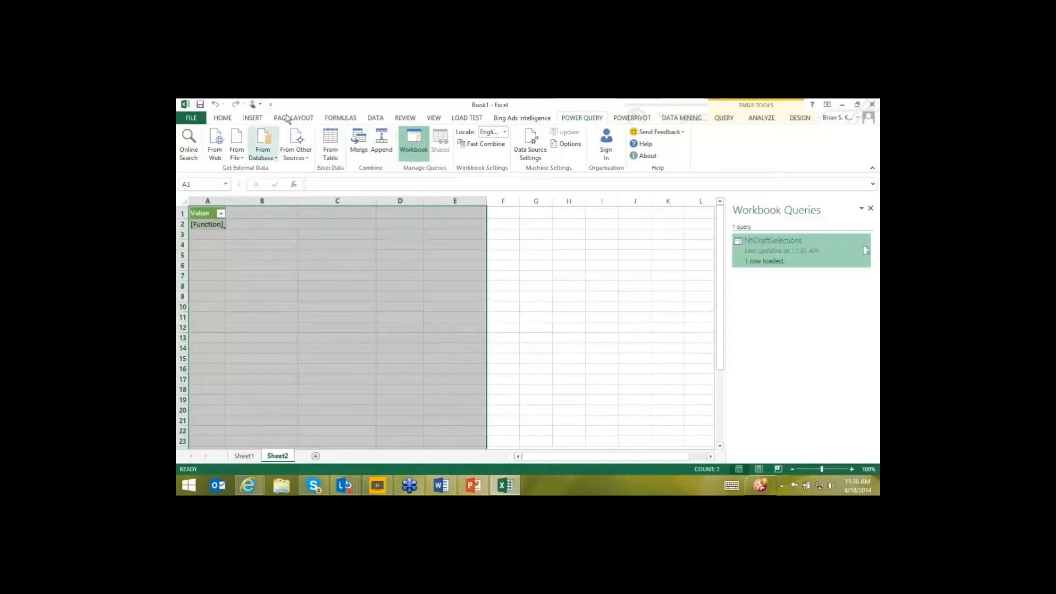
pyautogui.click(214, 158)
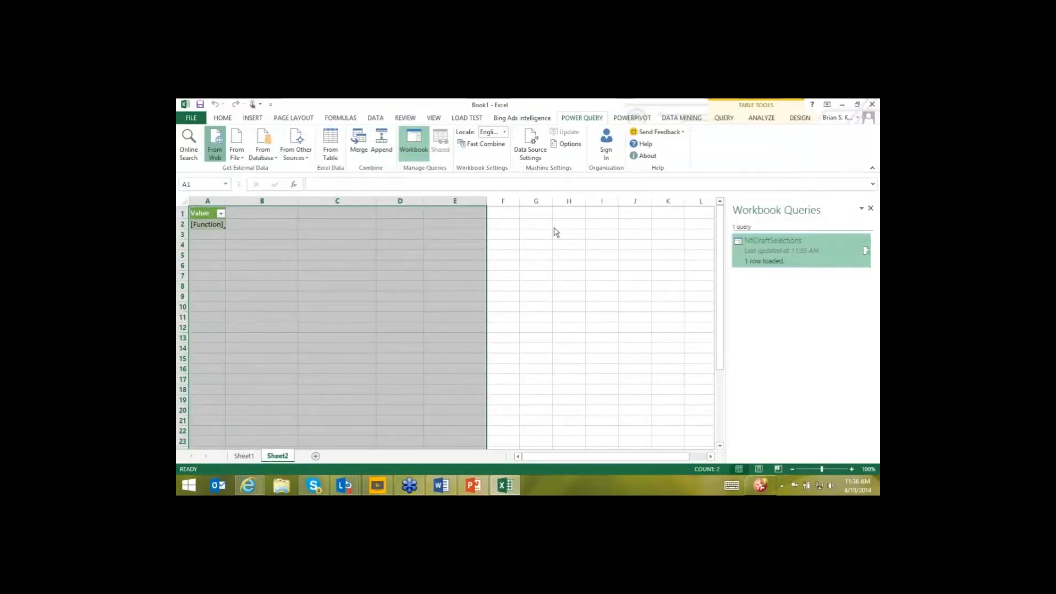
pyautogui.press('Escape')
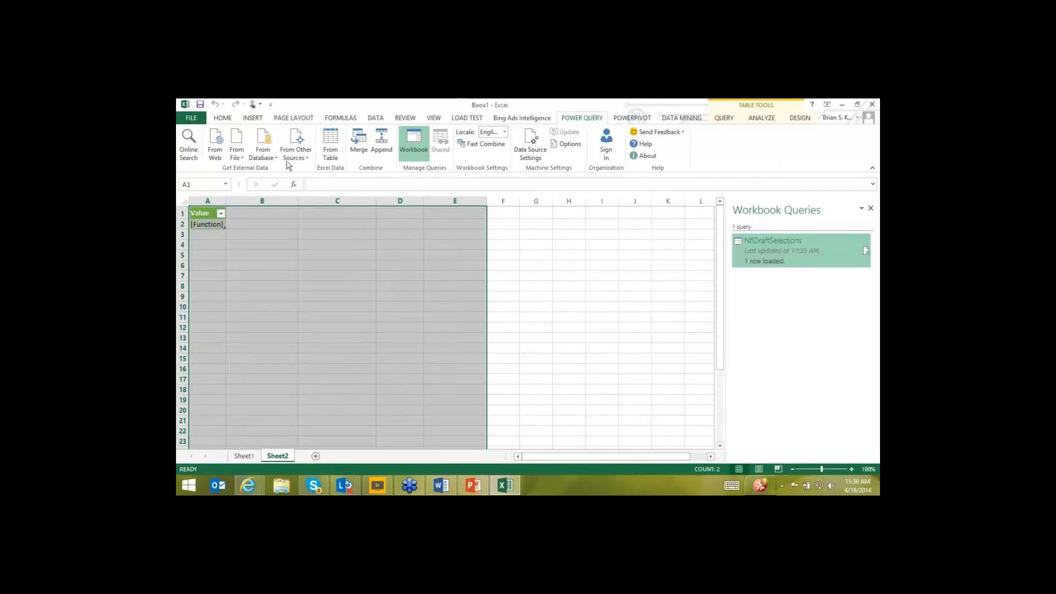
pyautogui.click(296, 152)
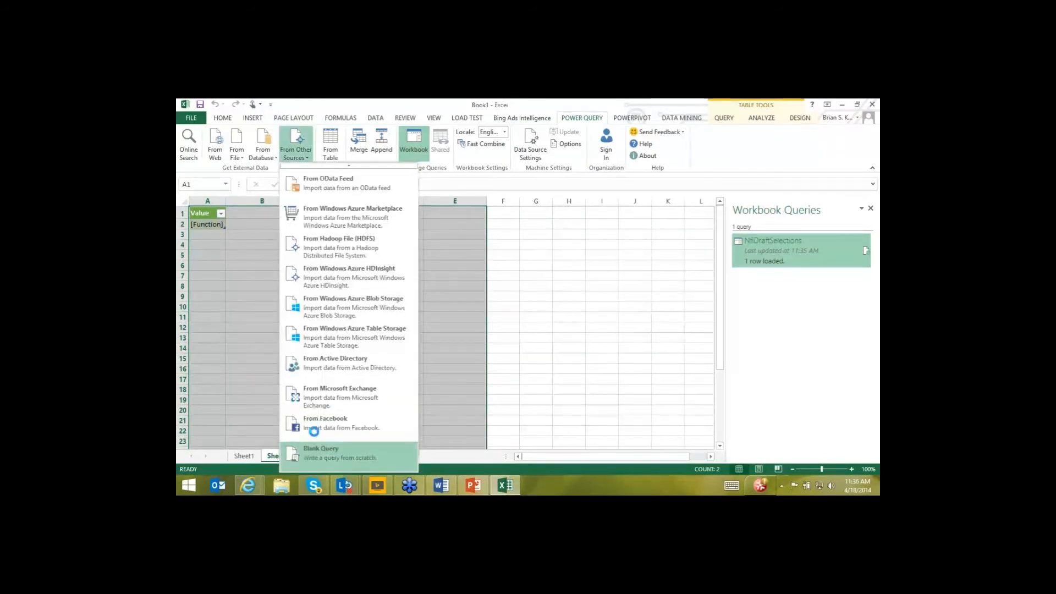
pyautogui.click(311, 451)
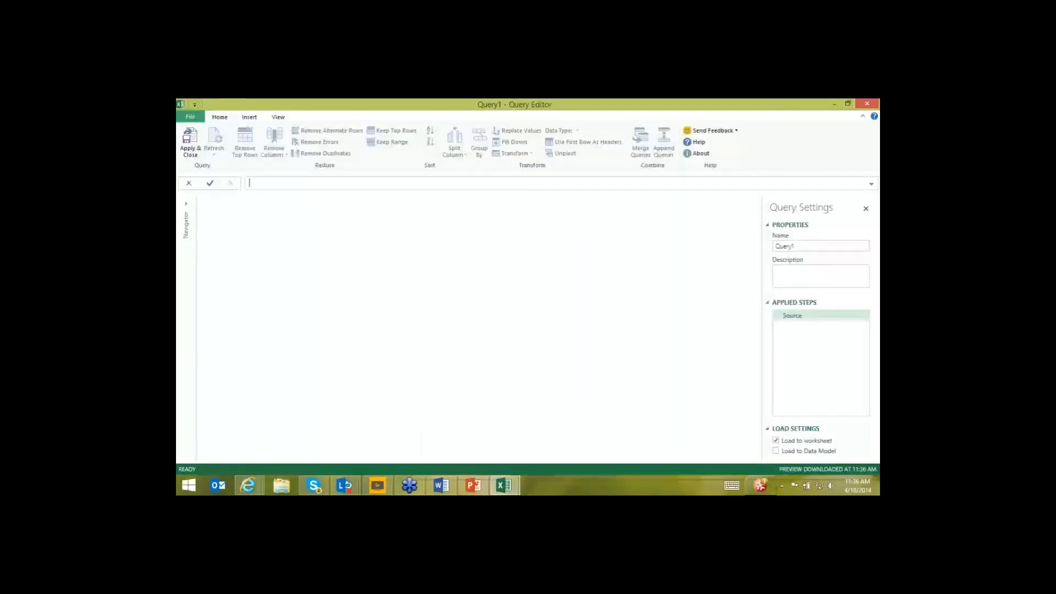
# Enter ={2000..2013} as Query1's formula to produce the list of years 2000 through 2013.
pyautogui.hotkey('alt', 'Tab')
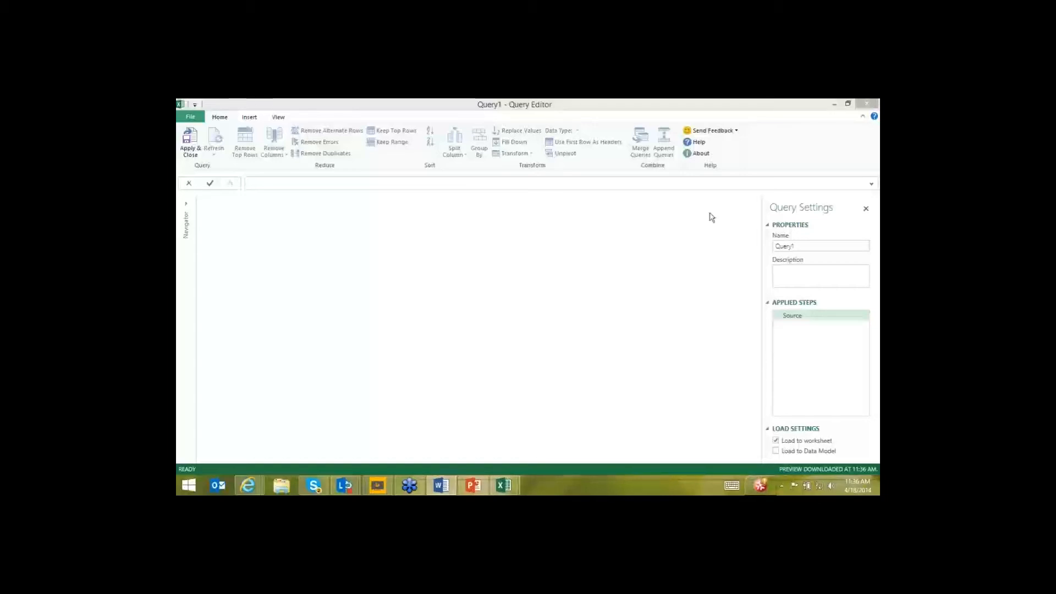
pyautogui.click(320, 215)
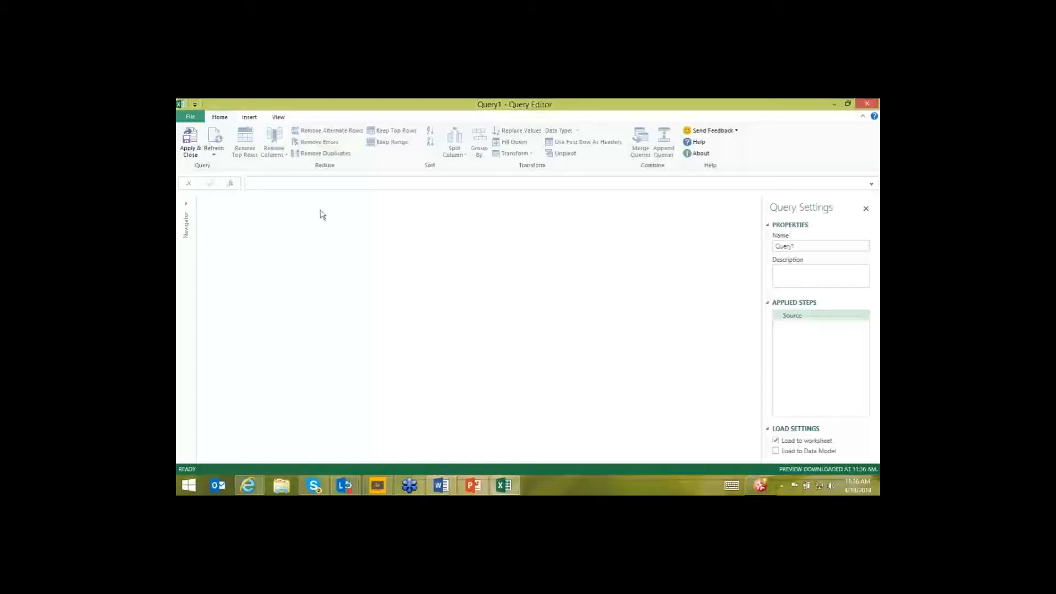
pyautogui.click(307, 184)
pyautogui.write('=')
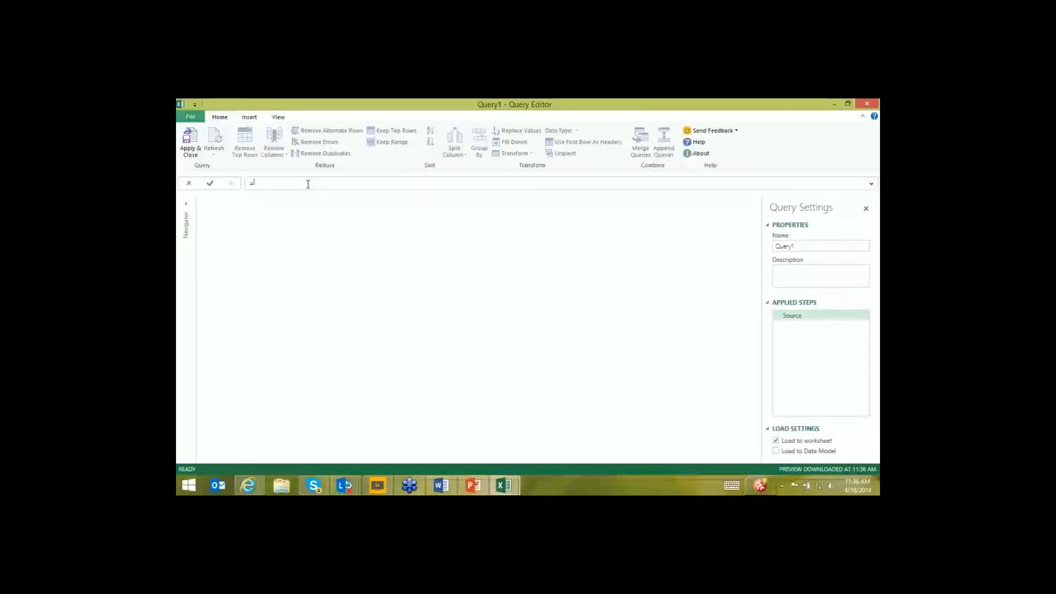
pyautogui.write('(')
pyautogui.write('2005')
pyautogui.press('BackSpace')
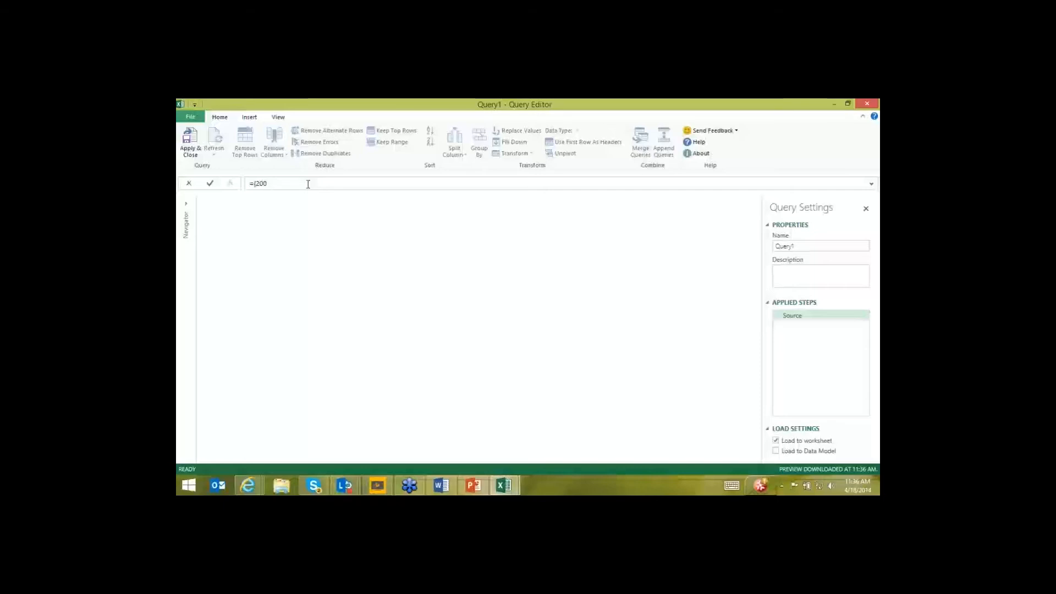
pyautogui.write('0..2013')
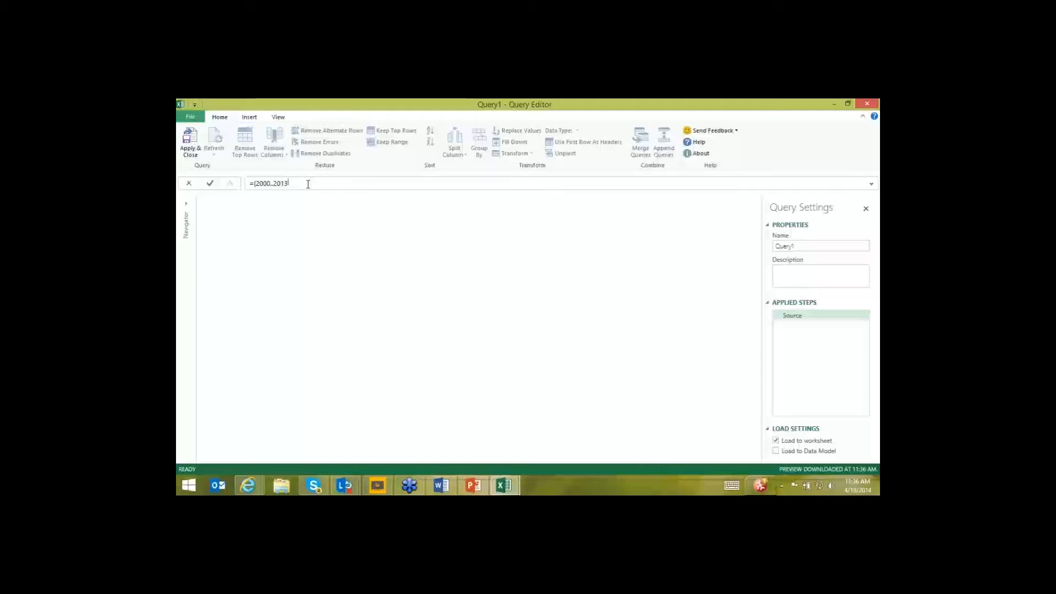
pyautogui.write('}')
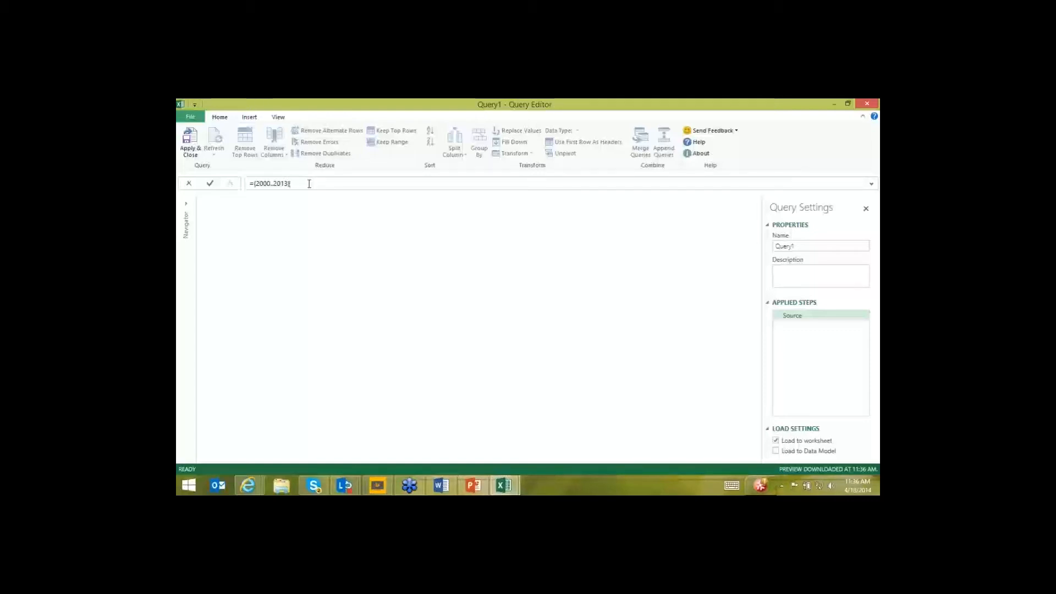
pyautogui.press('Return')
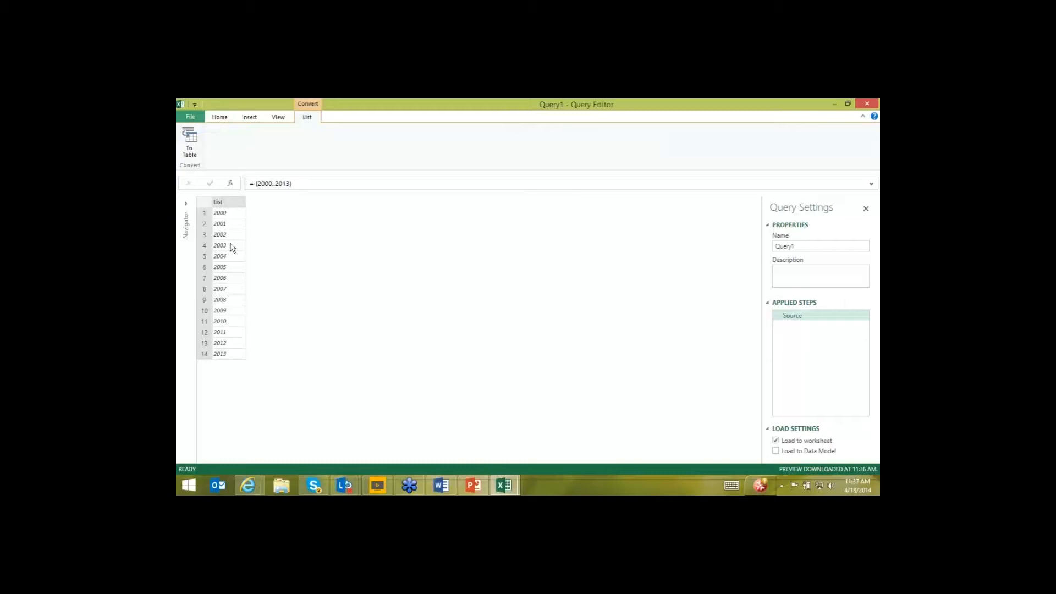
# Convert the year list into a table.
pyautogui.rightClick(226, 208)
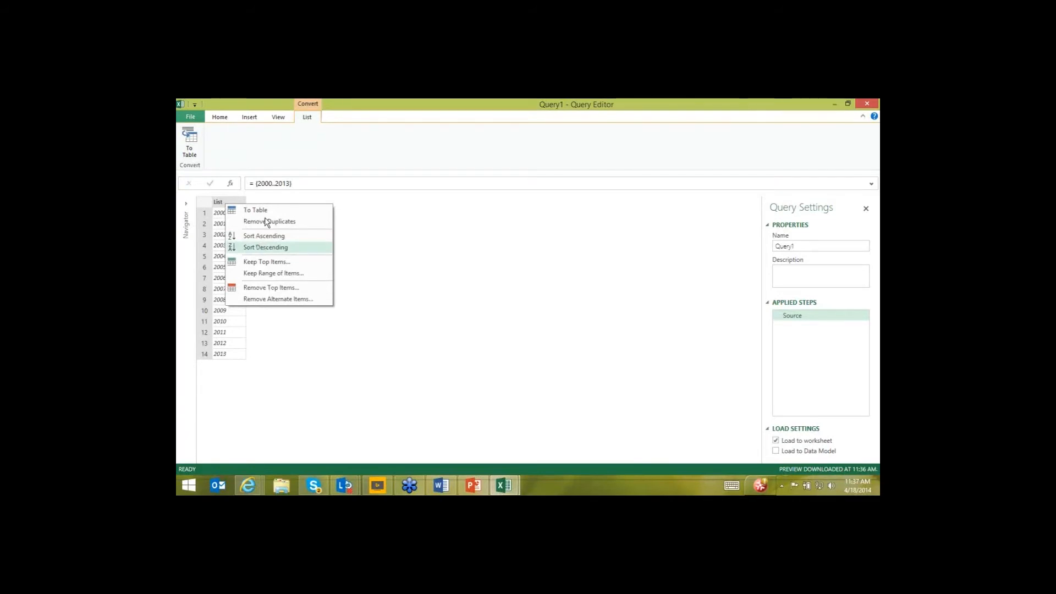
pyautogui.click(245, 210)
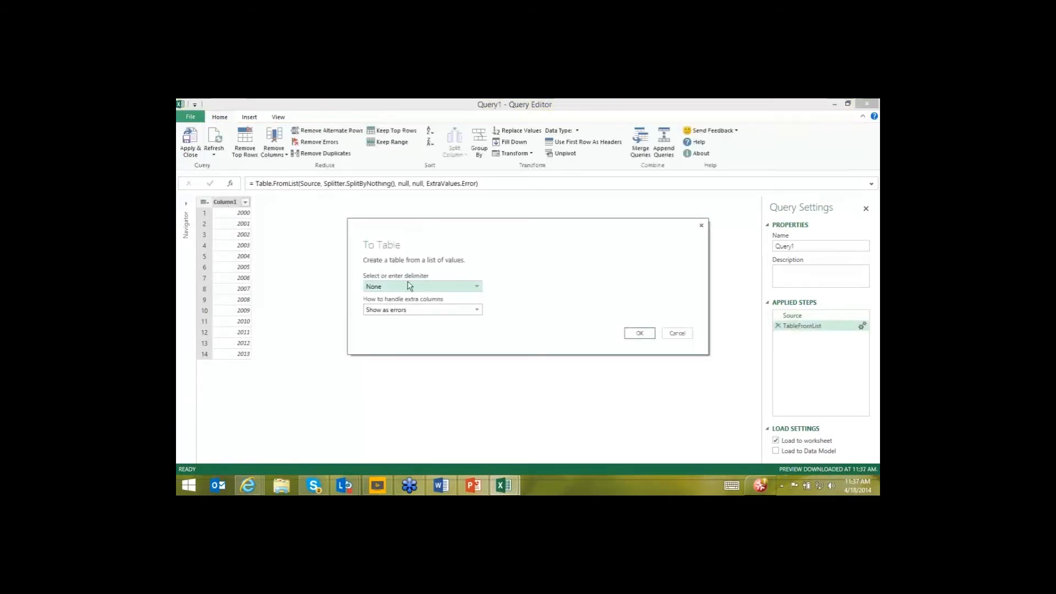
pyautogui.click(640, 332)
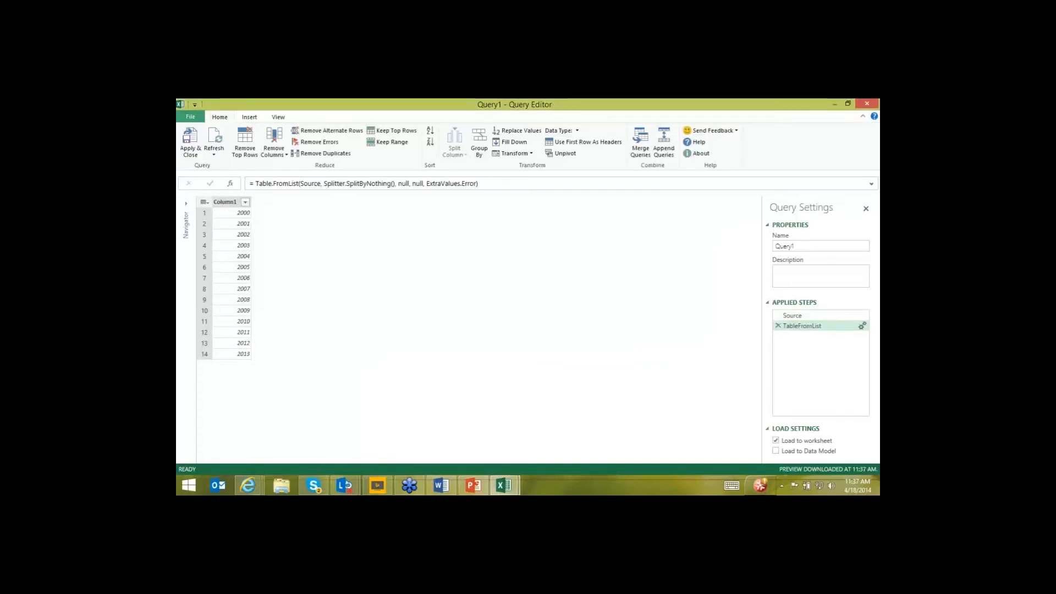
# Rename Column1 to Year.
pyautogui.rightClick(228, 207)
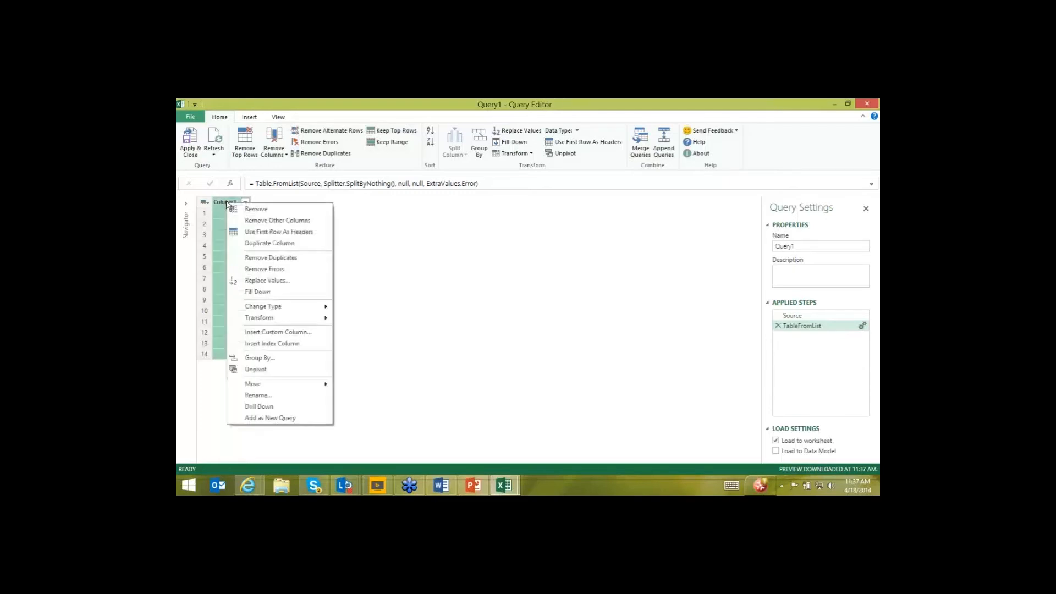
pyautogui.click(258, 396)
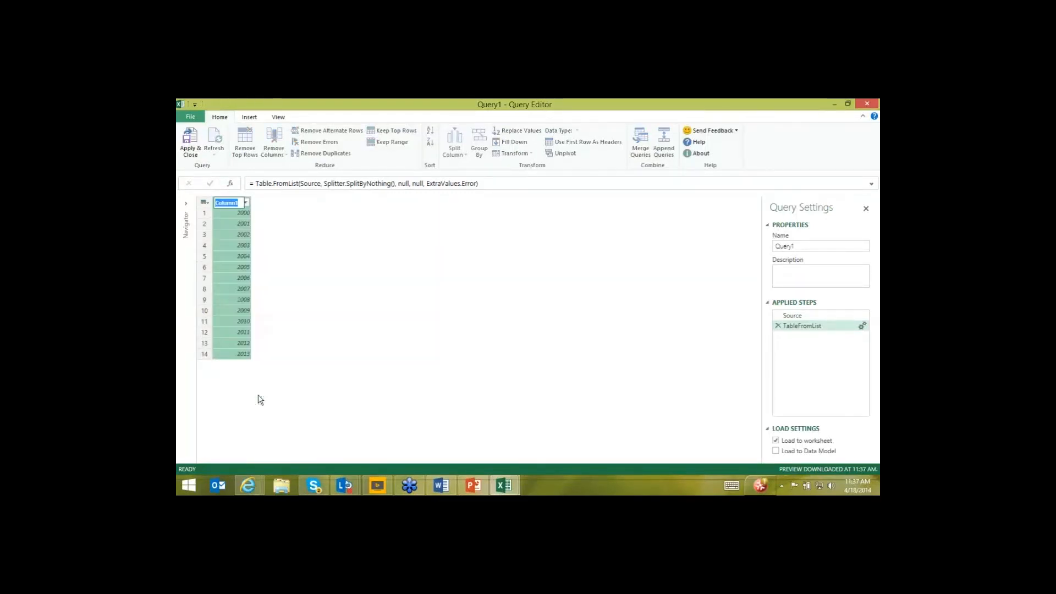
pyautogui.write('Yea')
pyautogui.press('BackSpace')
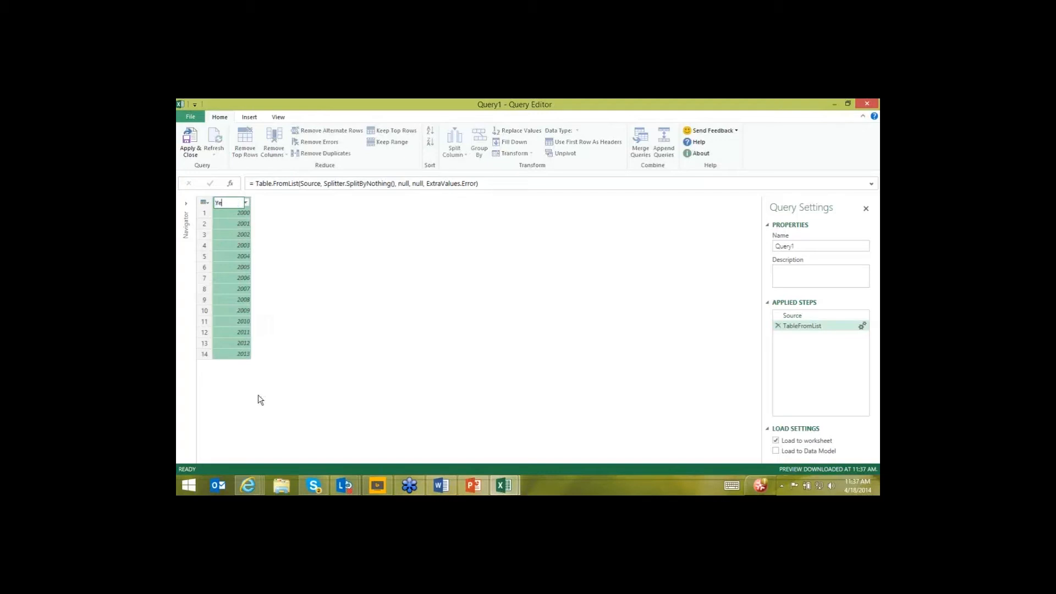
pyautogui.write('ar')
pyautogui.press('Return')
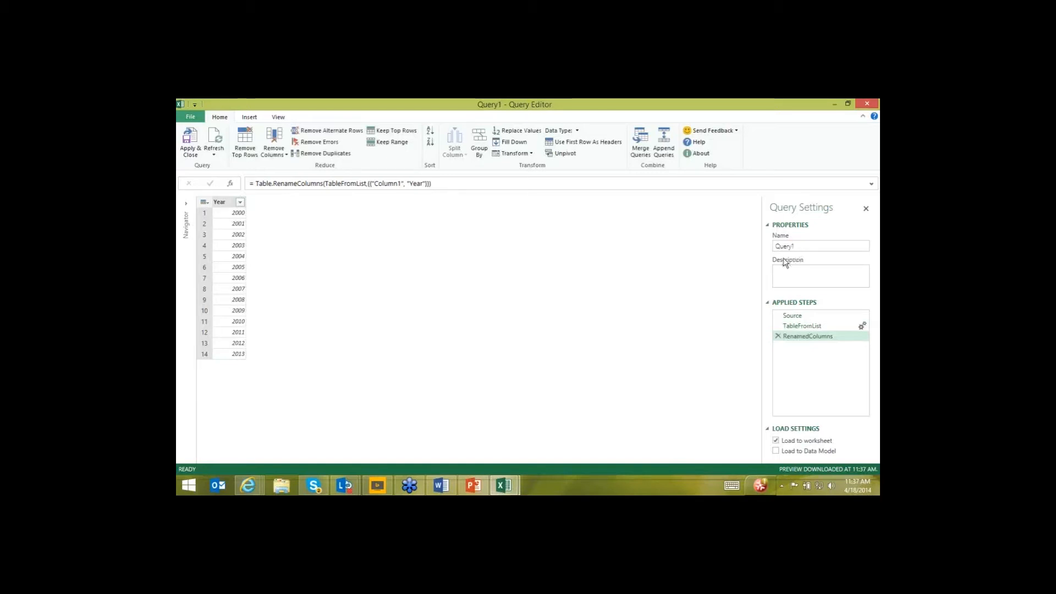
# Rename the query to NFLSeason in Query Settings.
pyautogui.click(797, 246)
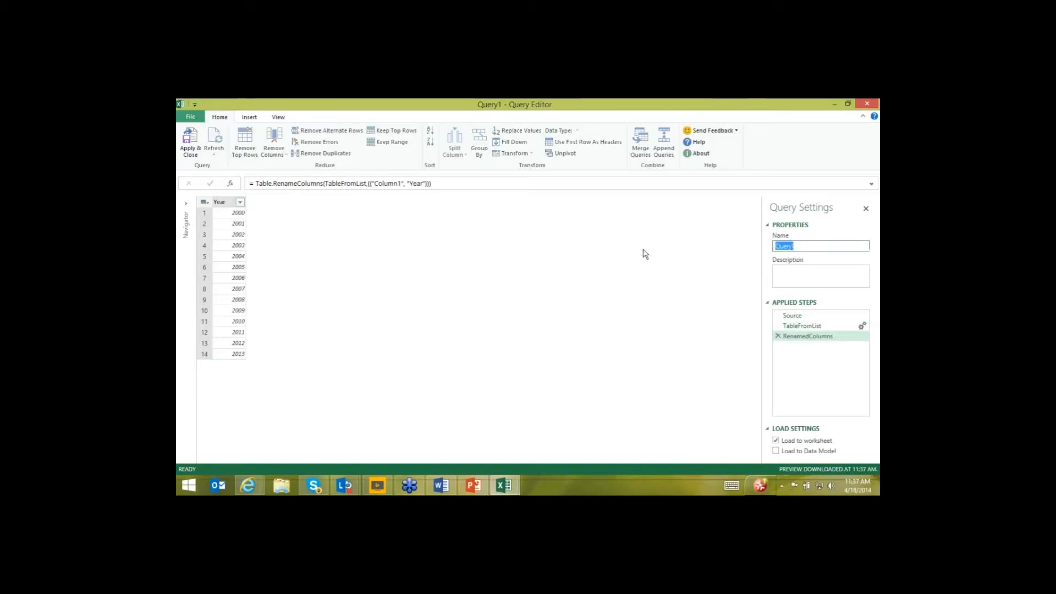
pyautogui.write('NFL')
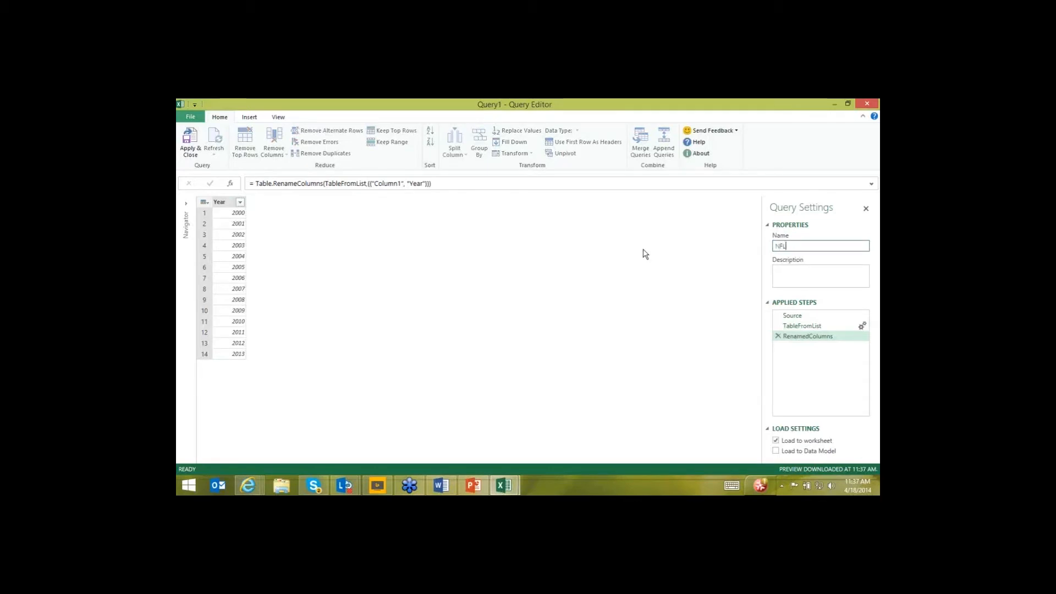
pyautogui.write('Season')
pyautogui.rightClick(227, 203)
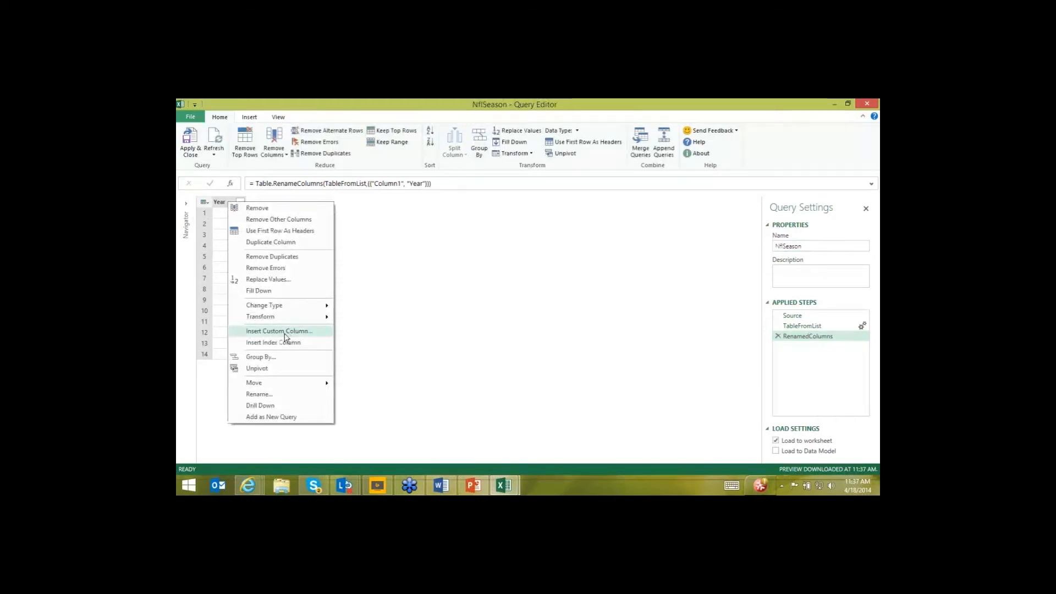
# Add a custom column named NFL with the formula NflDraftSelections([Year]).
pyautogui.click(285, 333)
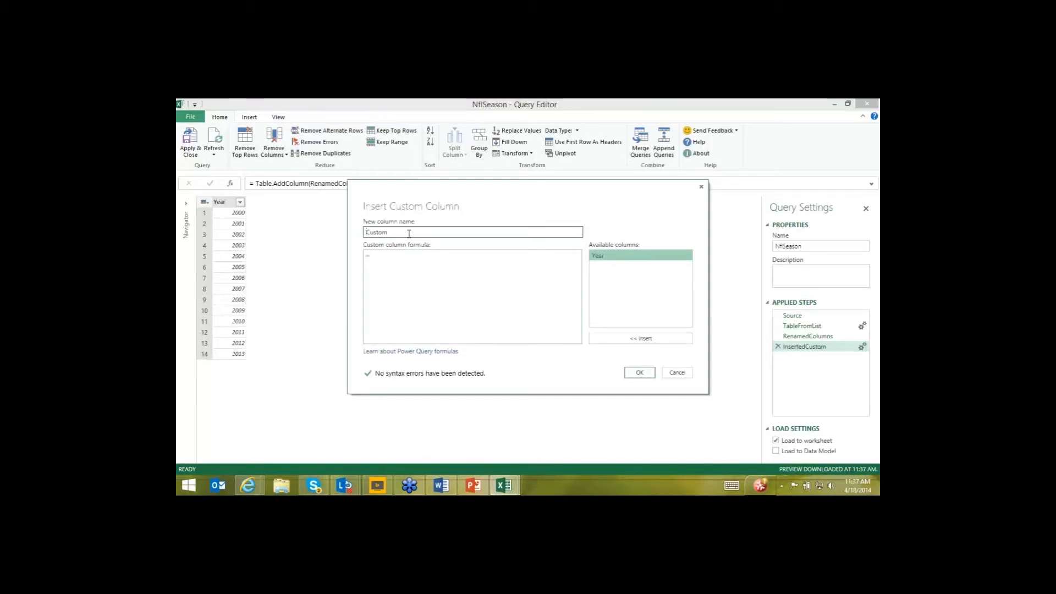
pyautogui.moveTo(409, 235); pyautogui.dragTo(228, 234)
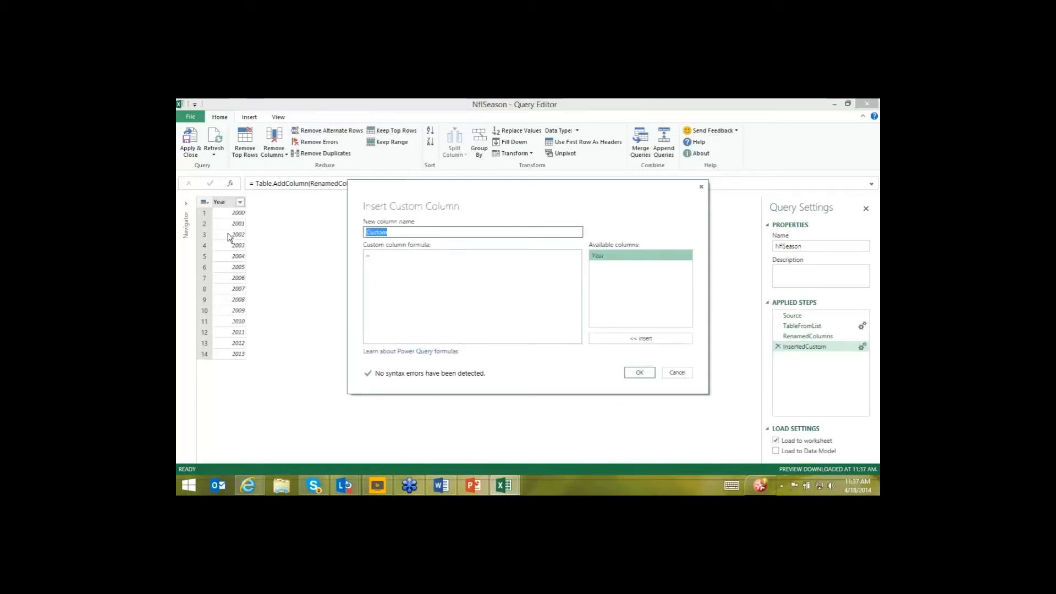
pyautogui.click(389, 257)
pyautogui.write('NflDraftSelections')
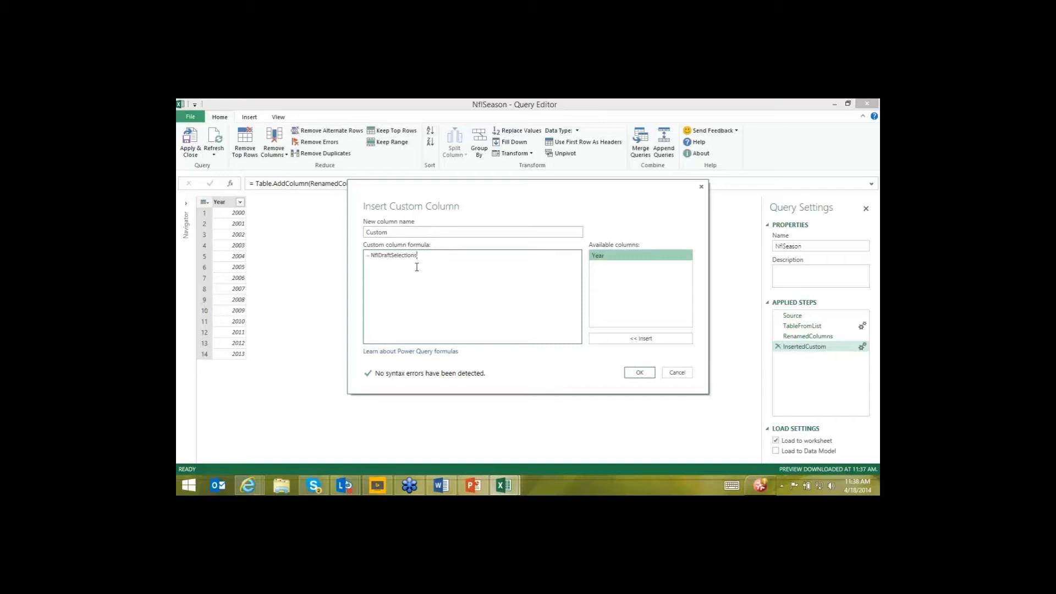
pyautogui.write('(Y')
pyautogui.press('BackSpace')
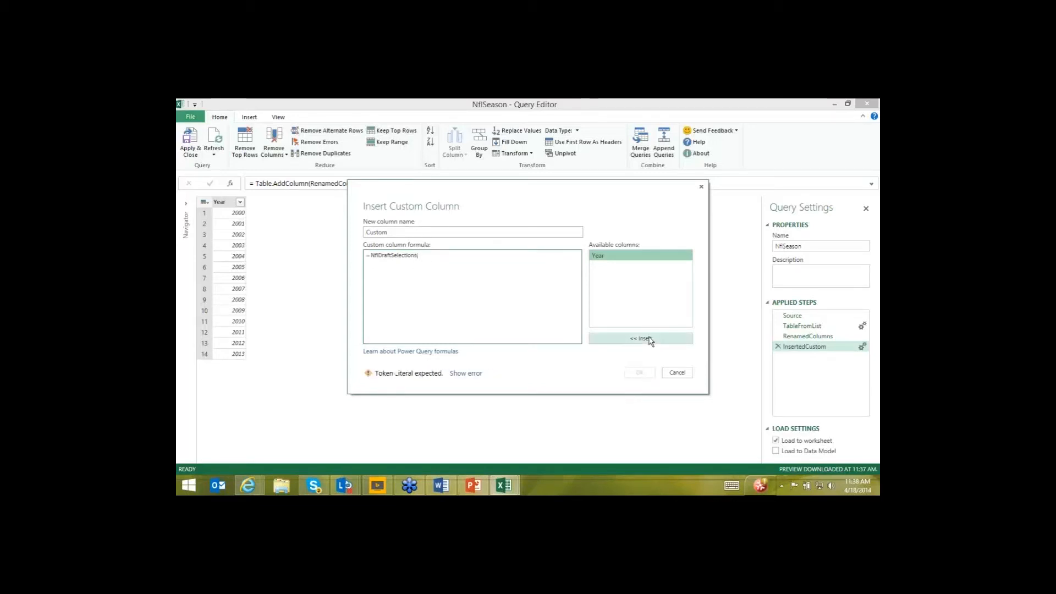
pyautogui.click(648, 339)
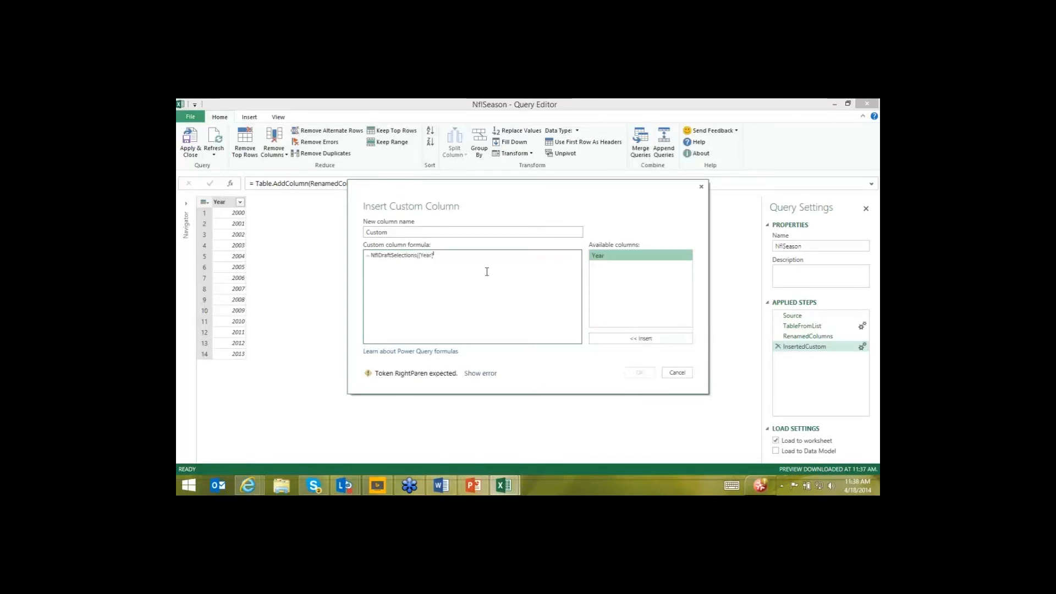
pyautogui.write(')')
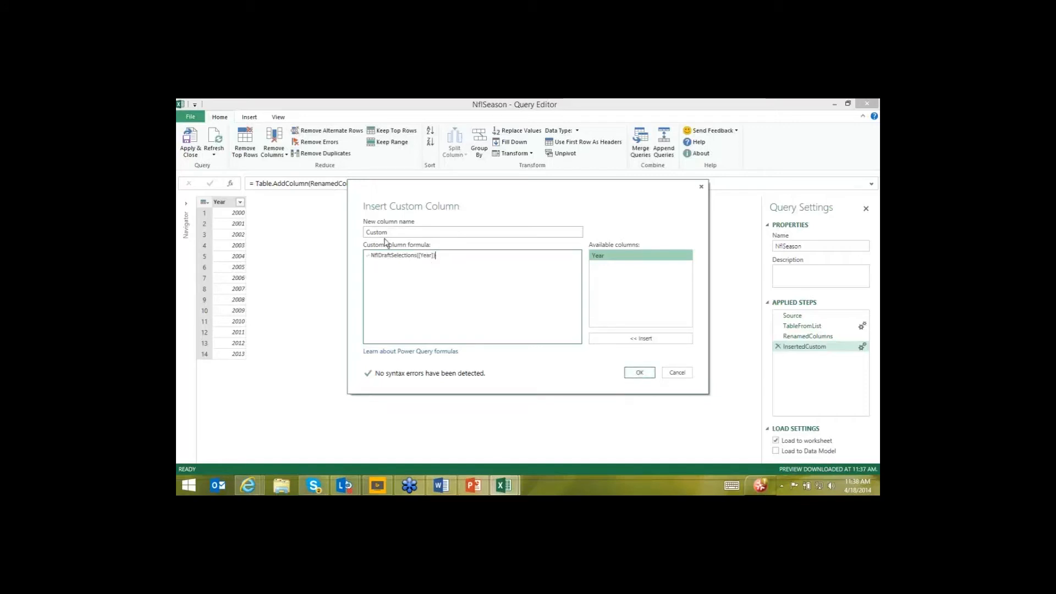
pyautogui.hotkey('shift', 'Tab')
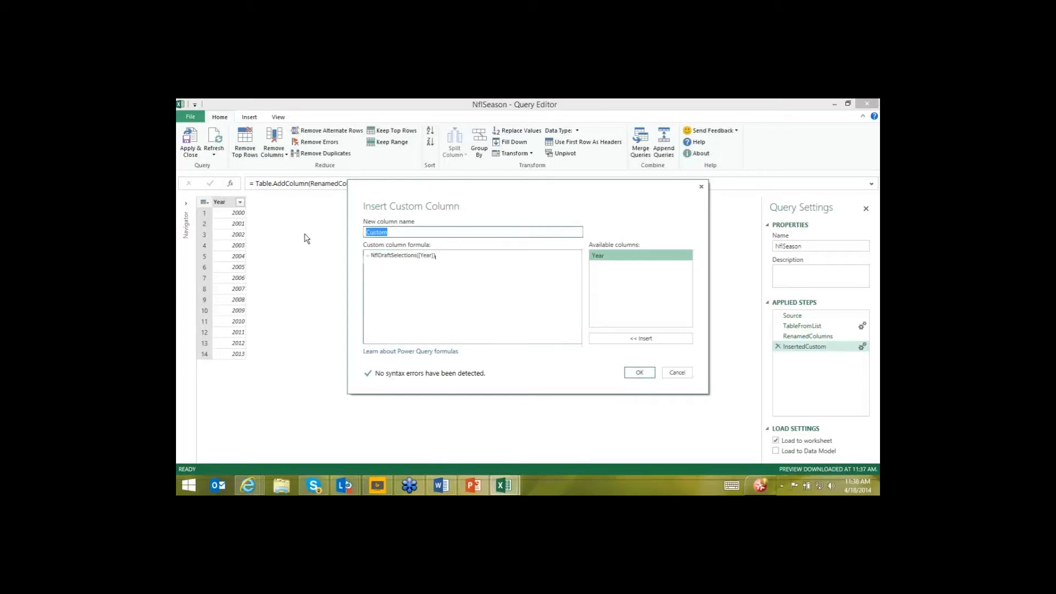
pyautogui.write('NFL')
pyautogui.click(640, 374)
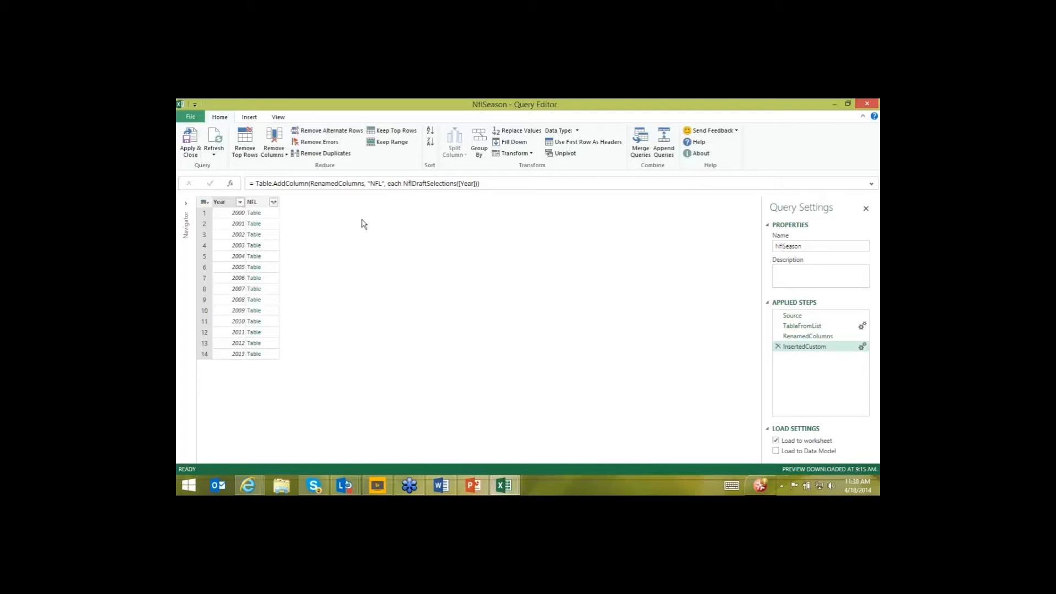
# Expand the NFL column into SEL #, TEAM, PLAYER, POSITION and SCHOOL columns.
pyautogui.click(273, 203)
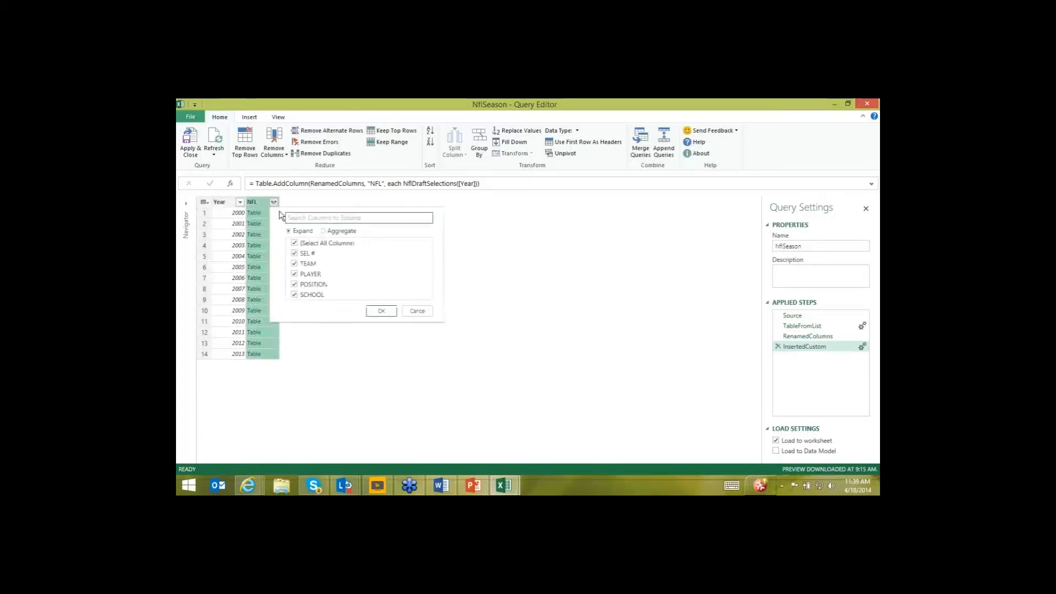
pyautogui.click(380, 312)
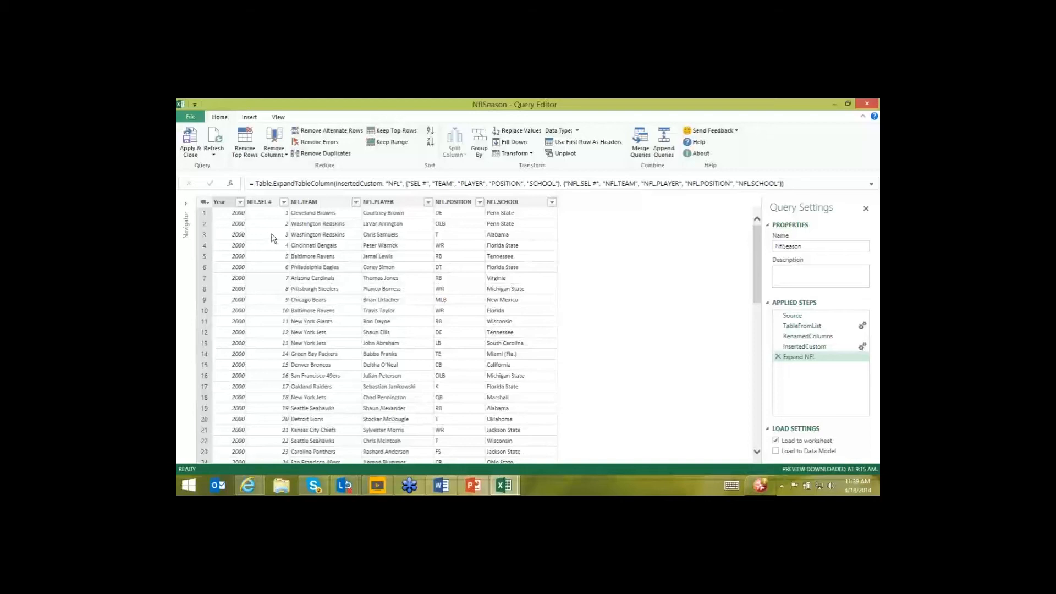
# Change NFL.SEL # to the Number type and load the NflSeason query to Sheet3.
pyautogui.rightClick(270, 206)
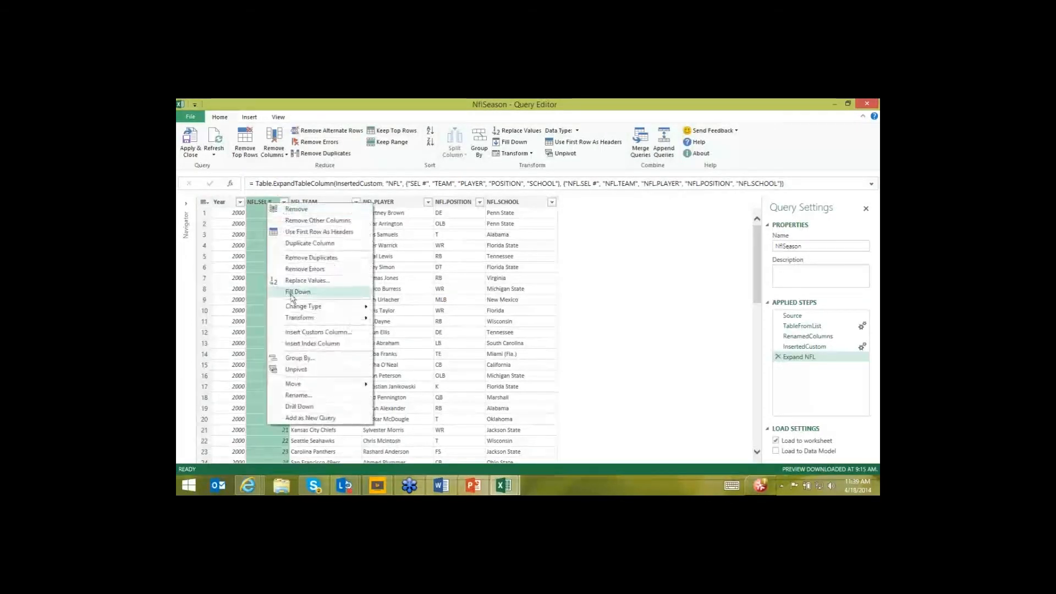
pyautogui.moveTo(302, 307)
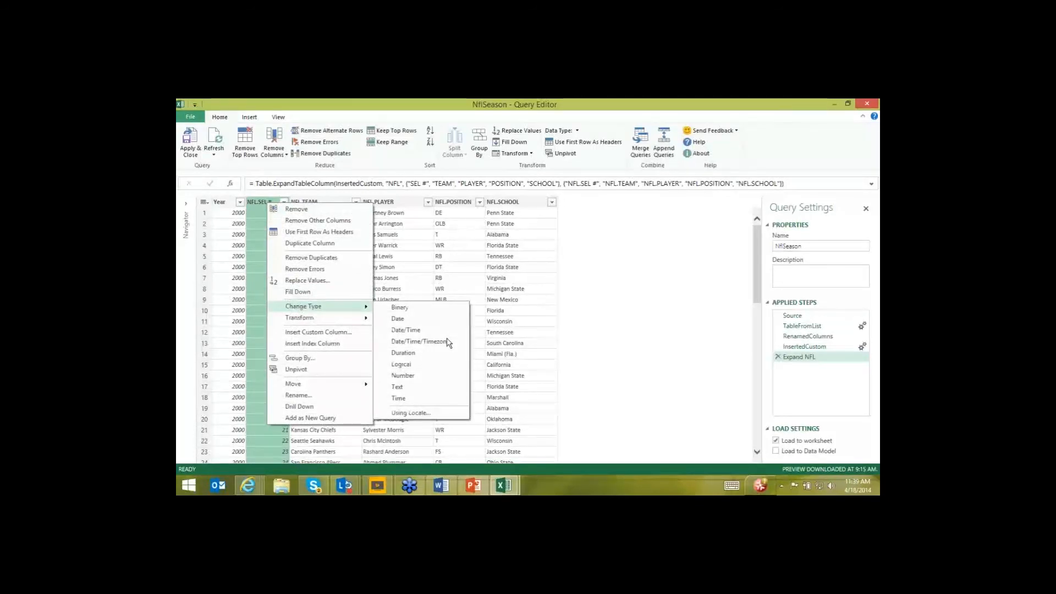
pyautogui.click(413, 376)
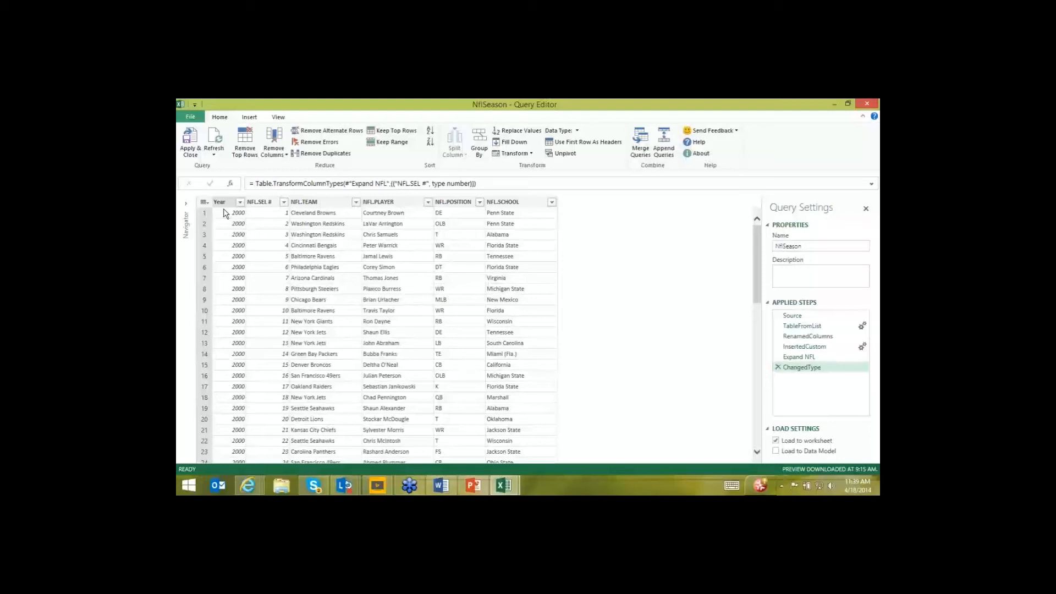
pyautogui.click(193, 146)
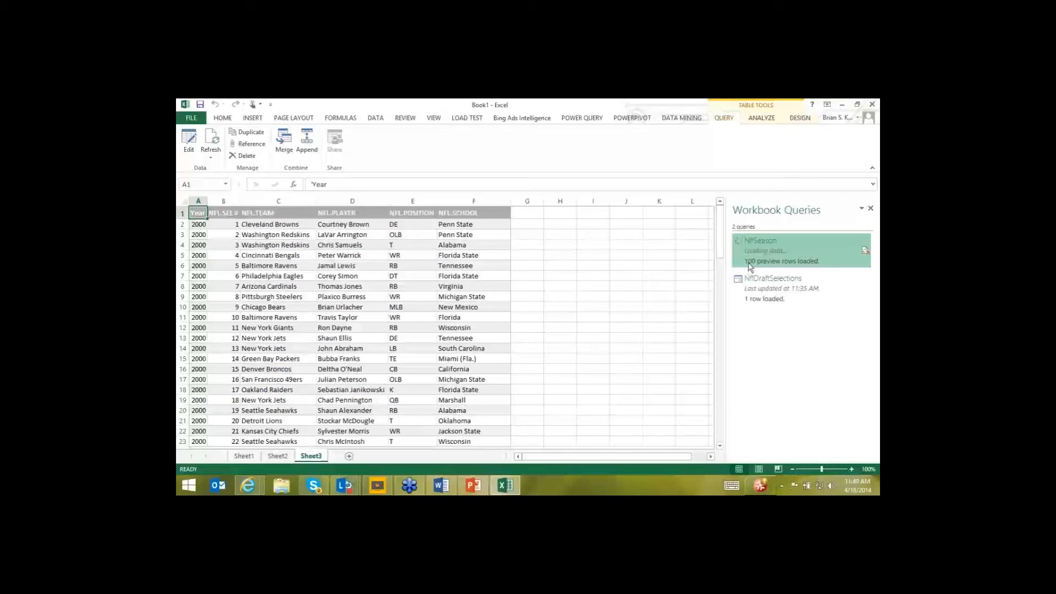
# Reopen the NflSeason query for editing from the Workbook Queries pane.
pyautogui.moveTo(751, 268)
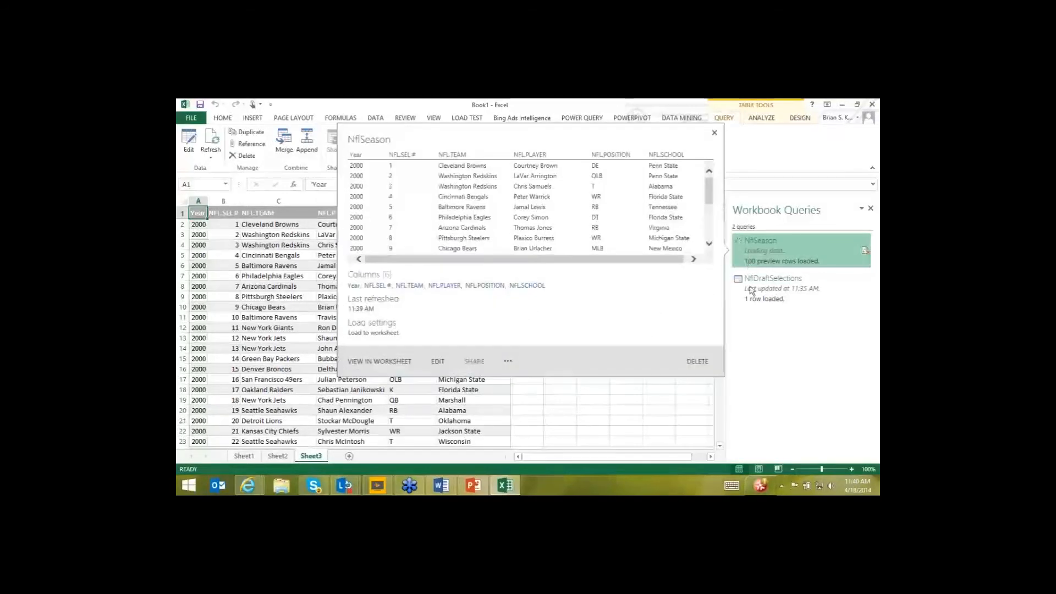
pyautogui.moveTo(752, 291)
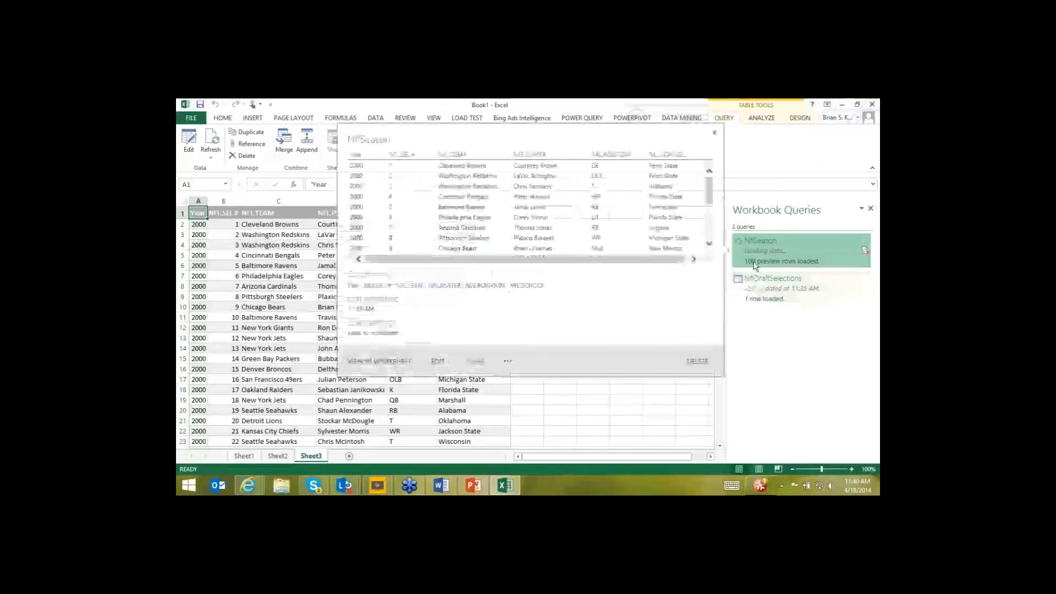
pyautogui.rightClick(766, 269)
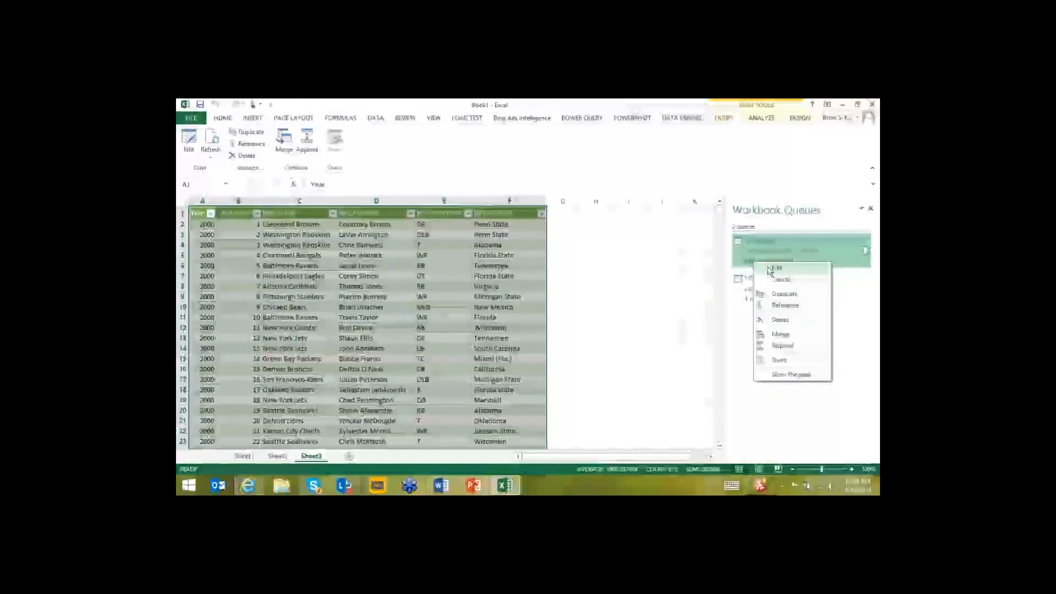
pyautogui.click(774, 268)
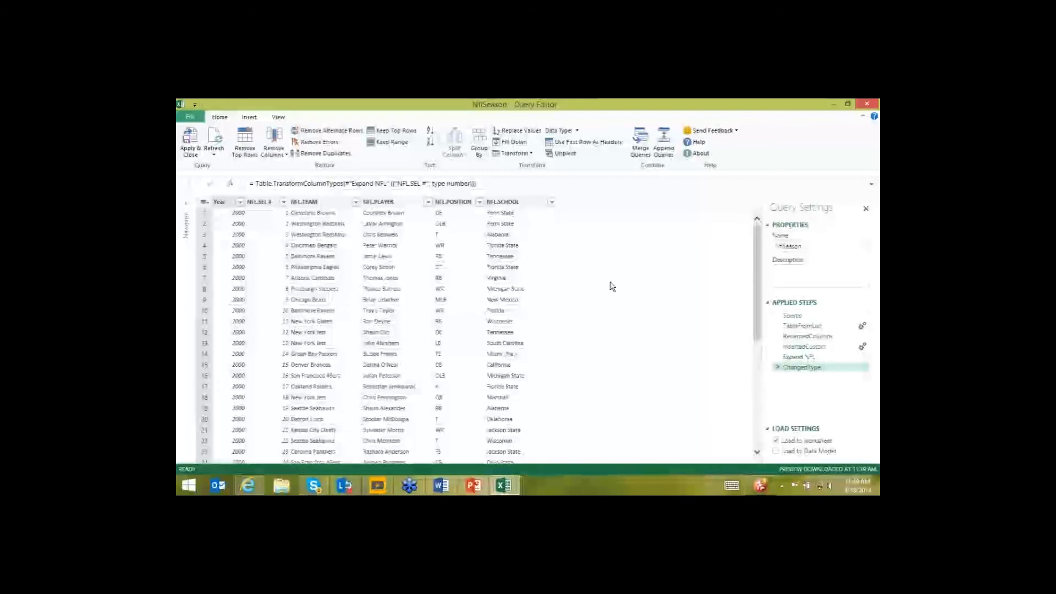
# Enable Load to Data Model for NflSeason and reload it with all 445 rows.
pyautogui.click(776, 452)
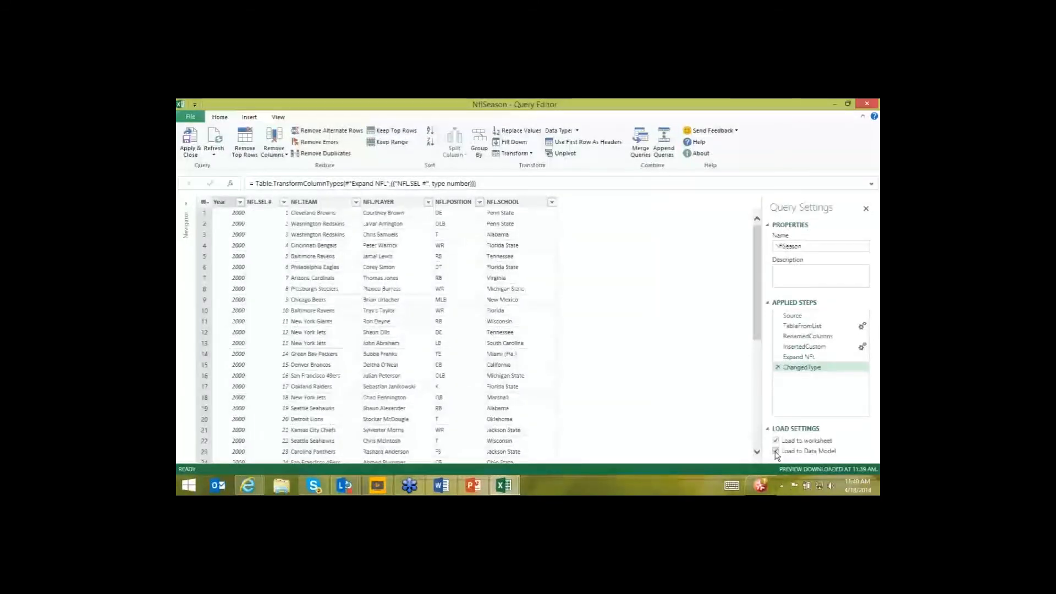
pyautogui.click(188, 150)
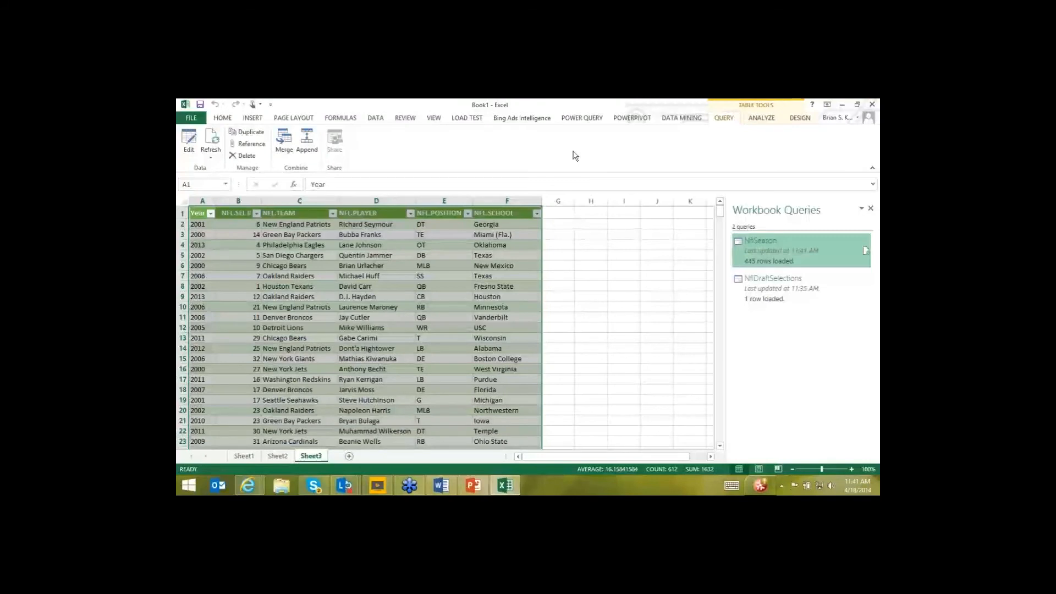
# Run a Power Query Online Search for 'ncaa division i teams'.
pyautogui.click(583, 118)
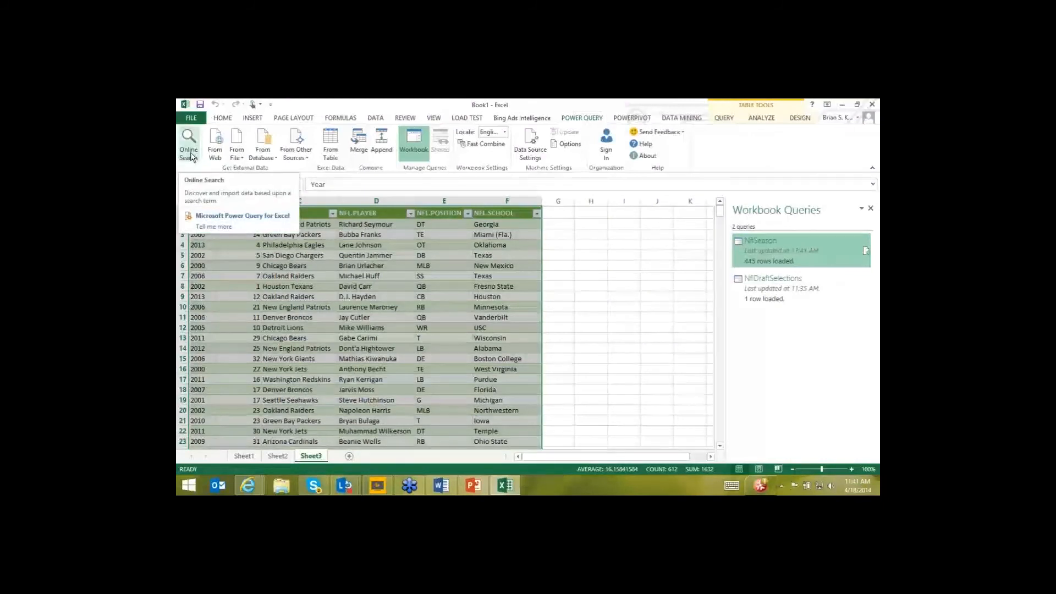
pyautogui.click(192, 155)
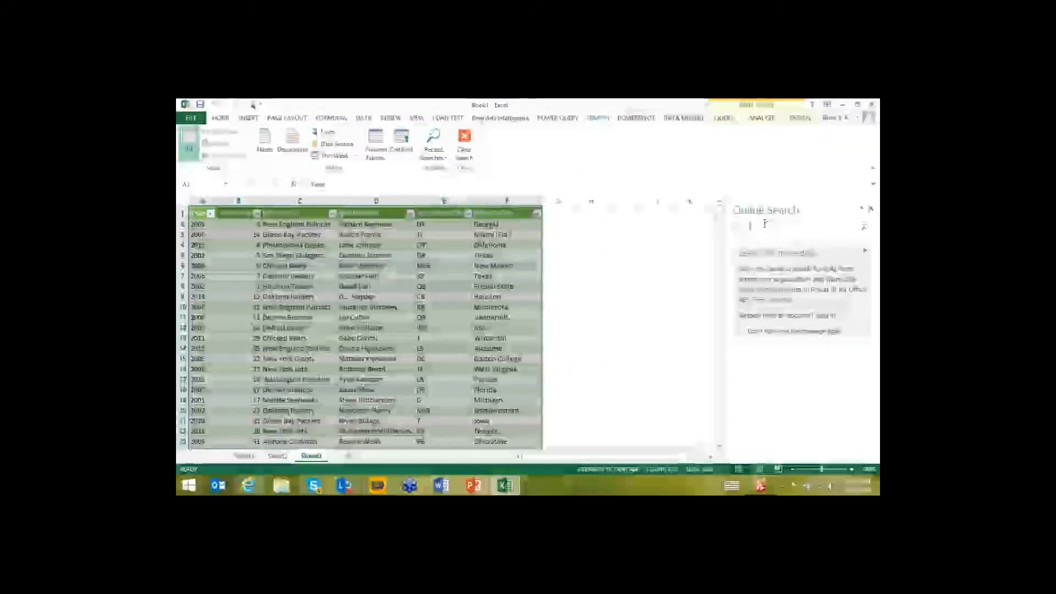
pyautogui.write('zip')
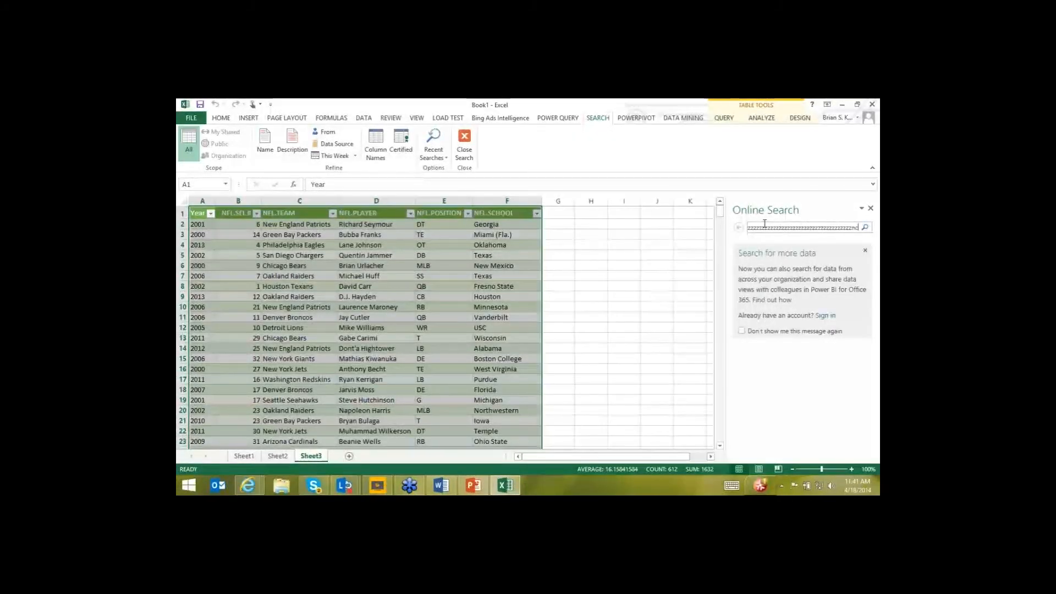
pyautogui.doubleClick(765, 223)
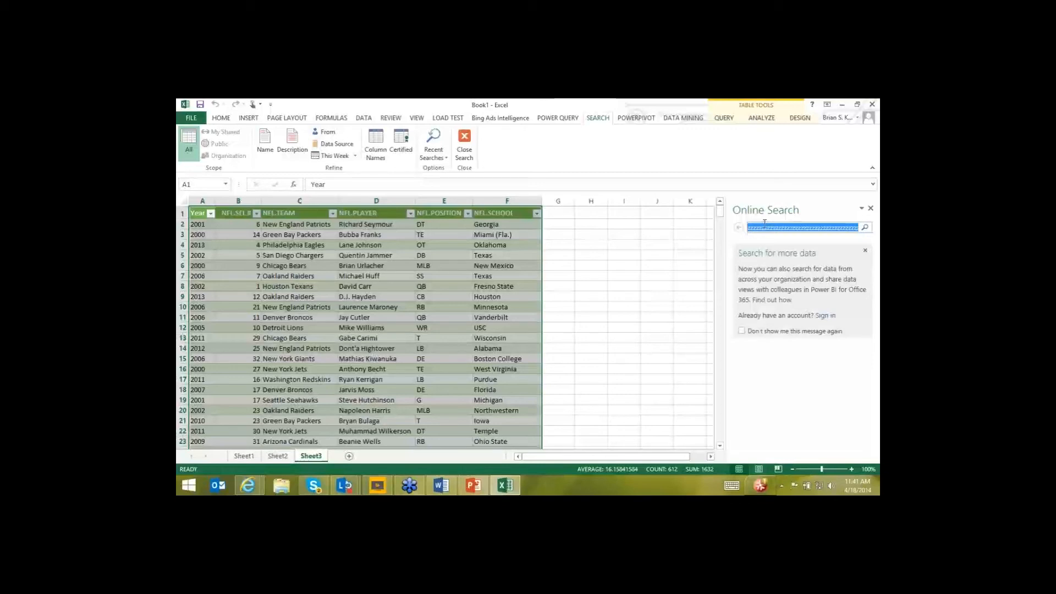
pyautogui.write('ncaa')
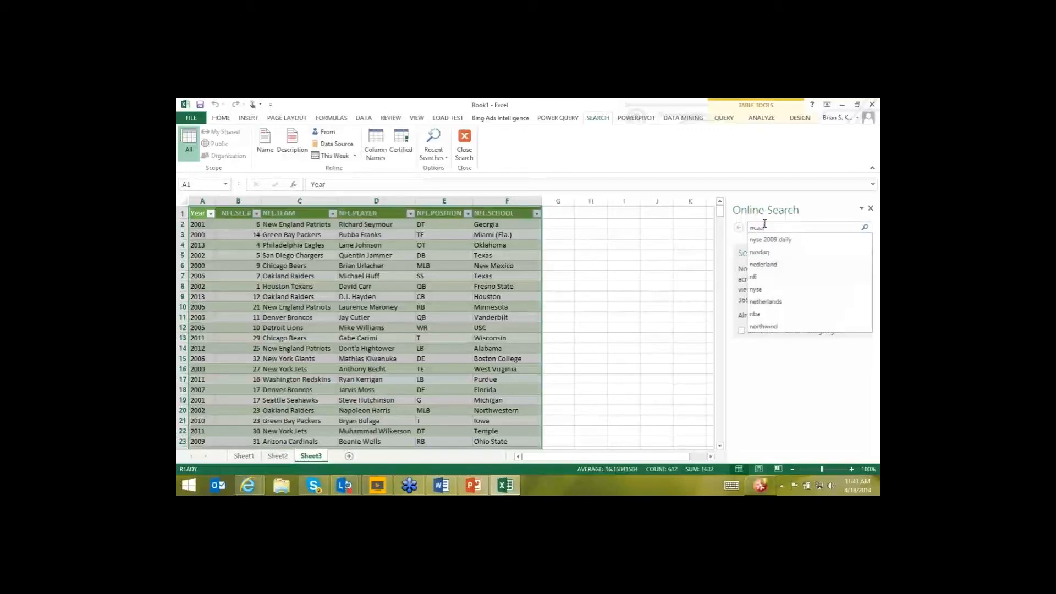
pyautogui.write(' div')
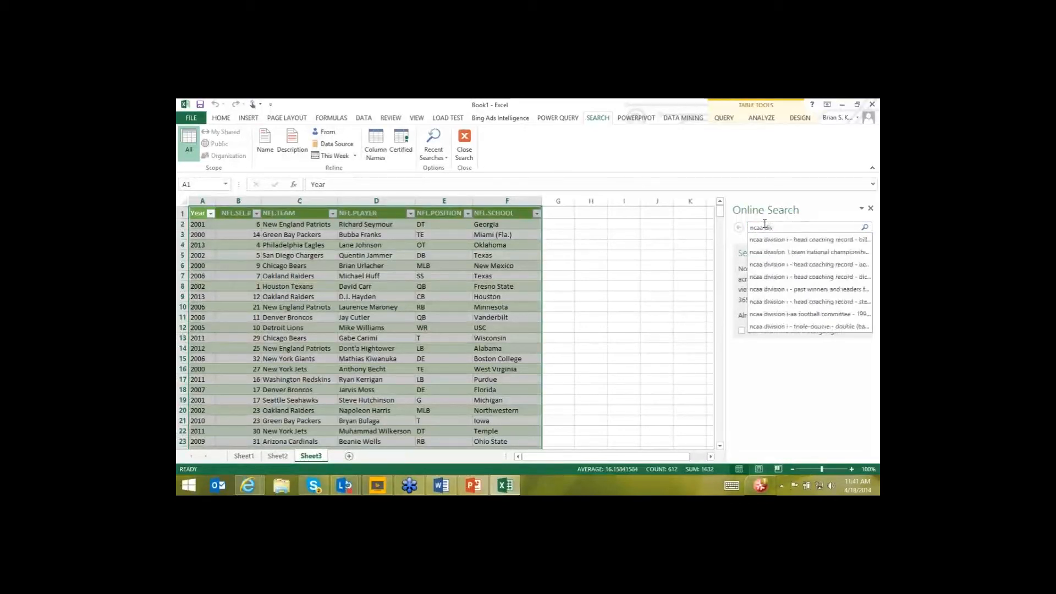
pyautogui.write('ision')
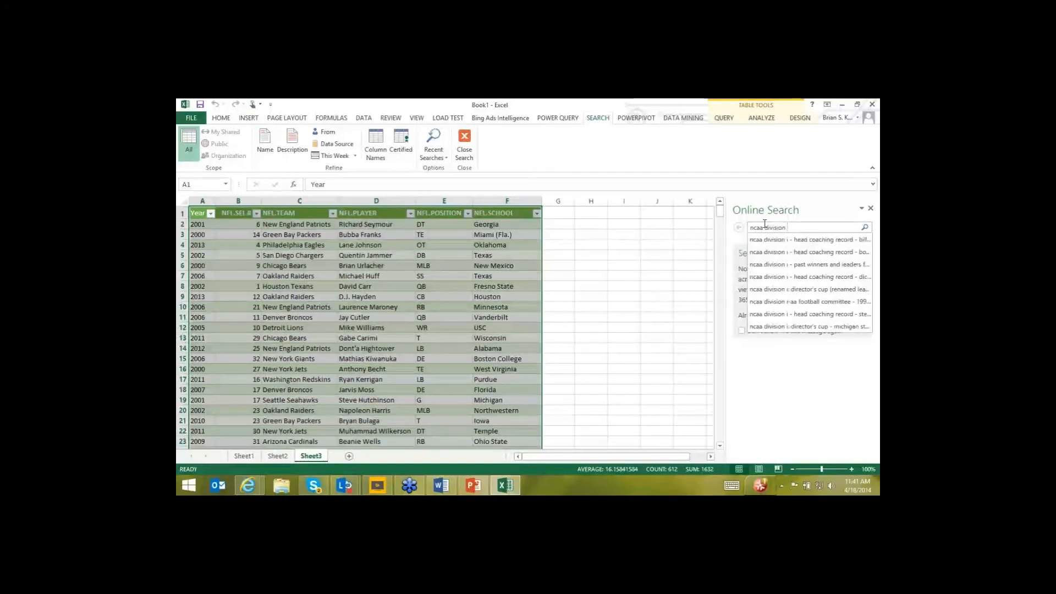
pyautogui.write(' i t')
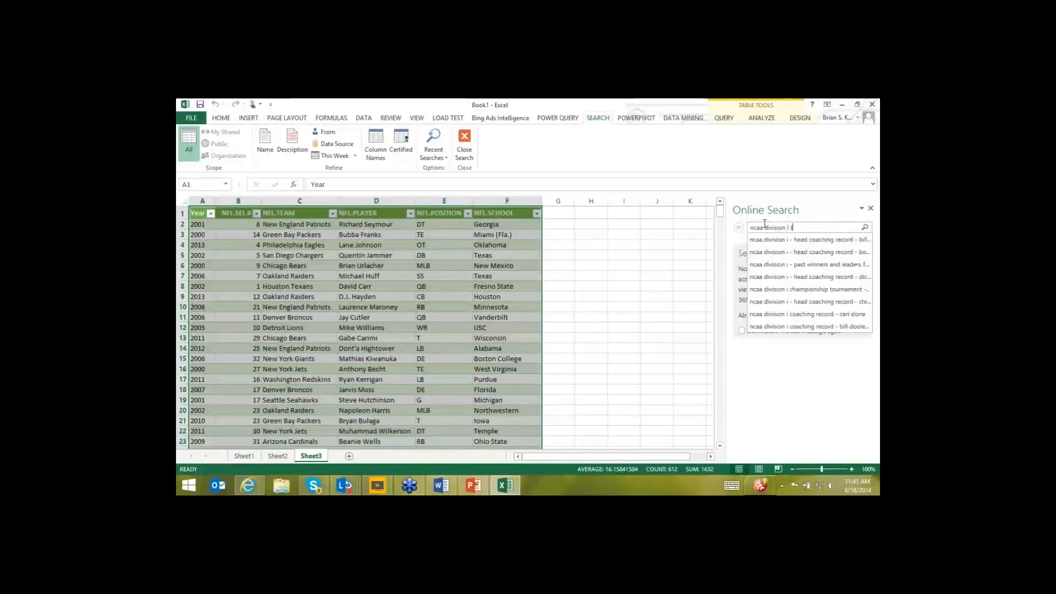
pyautogui.write('eams')
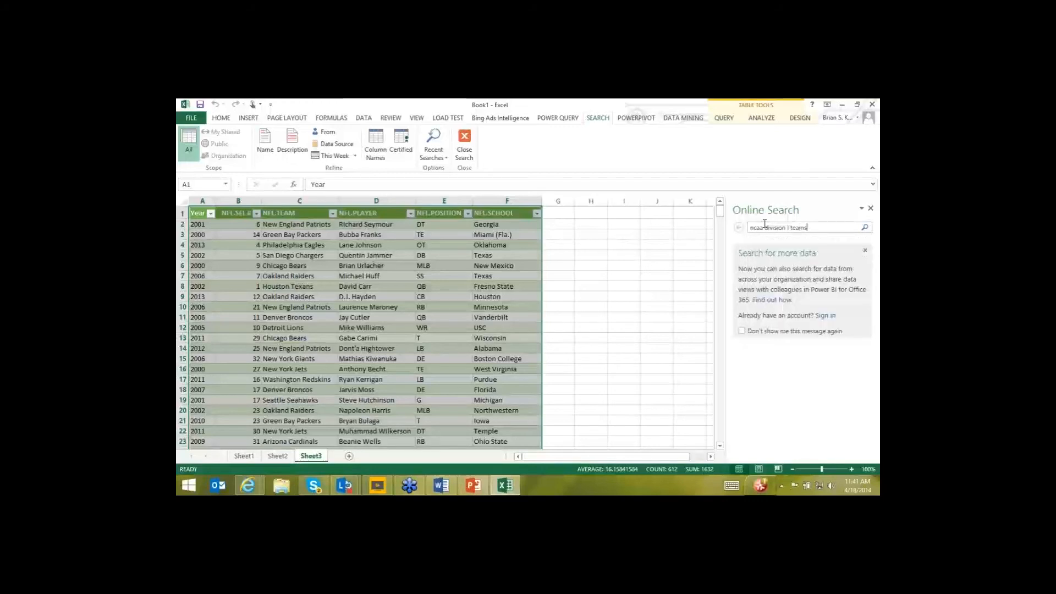
pyautogui.press('Return')
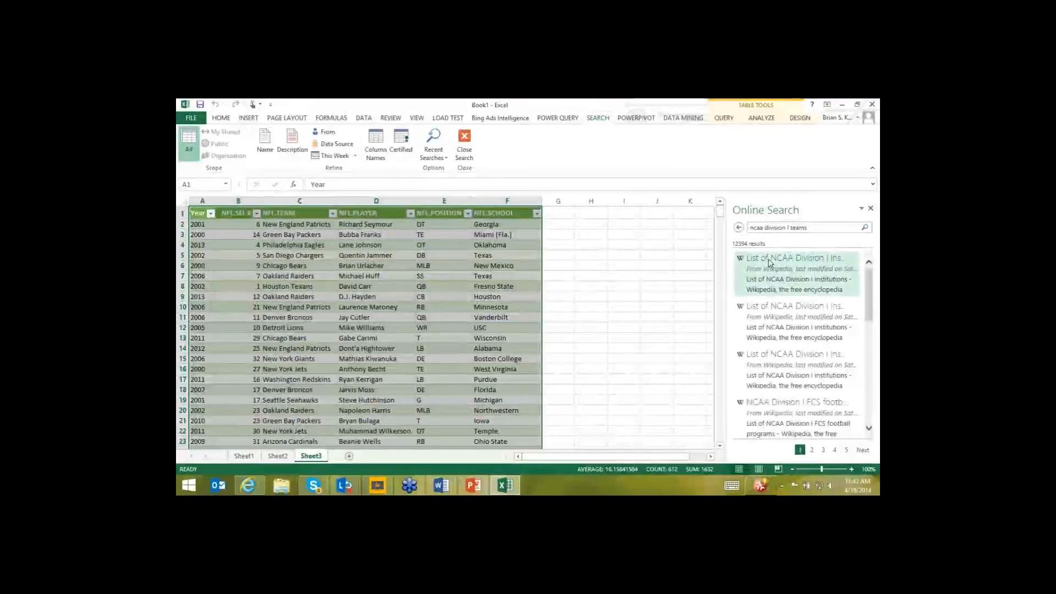
# Preview the List of NCAA Division I Institutions search result and open it in the Query Editor.
pyautogui.moveTo(769, 262)
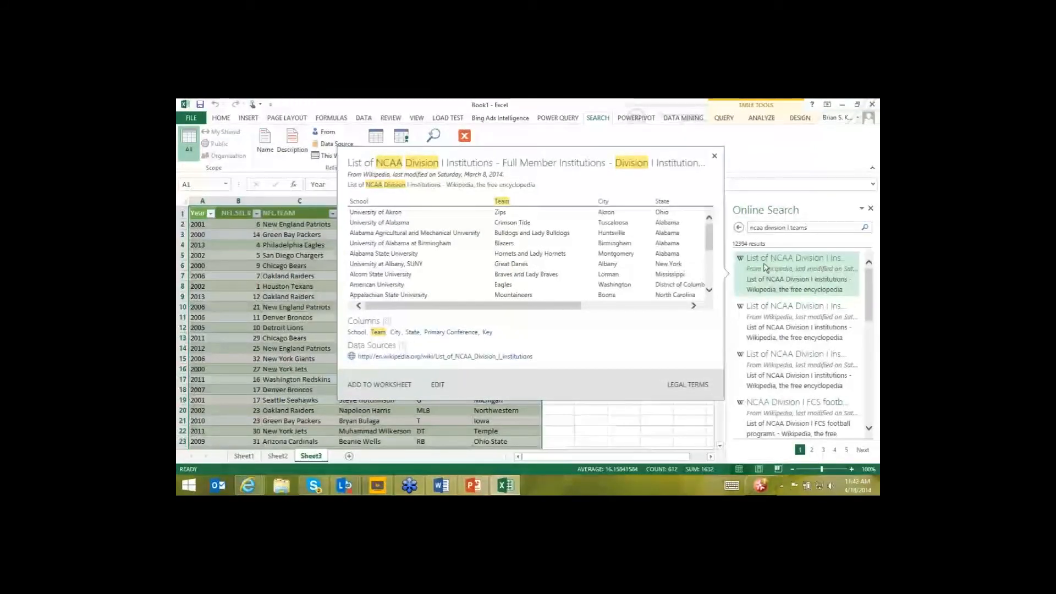
pyautogui.moveTo(570, 303); pyautogui.dragTo(652, 304)
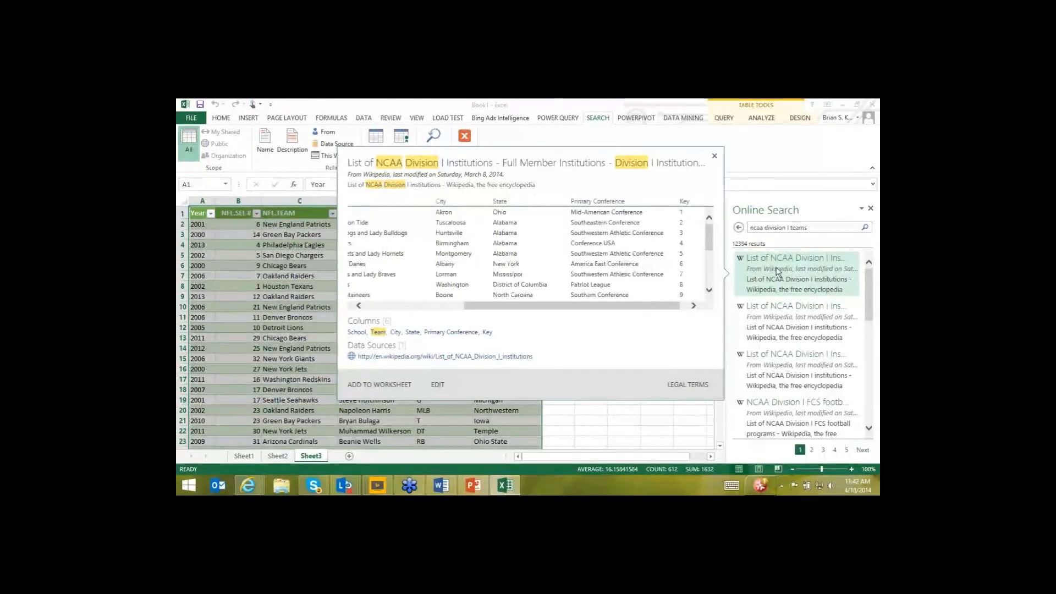
pyautogui.click(437, 385)
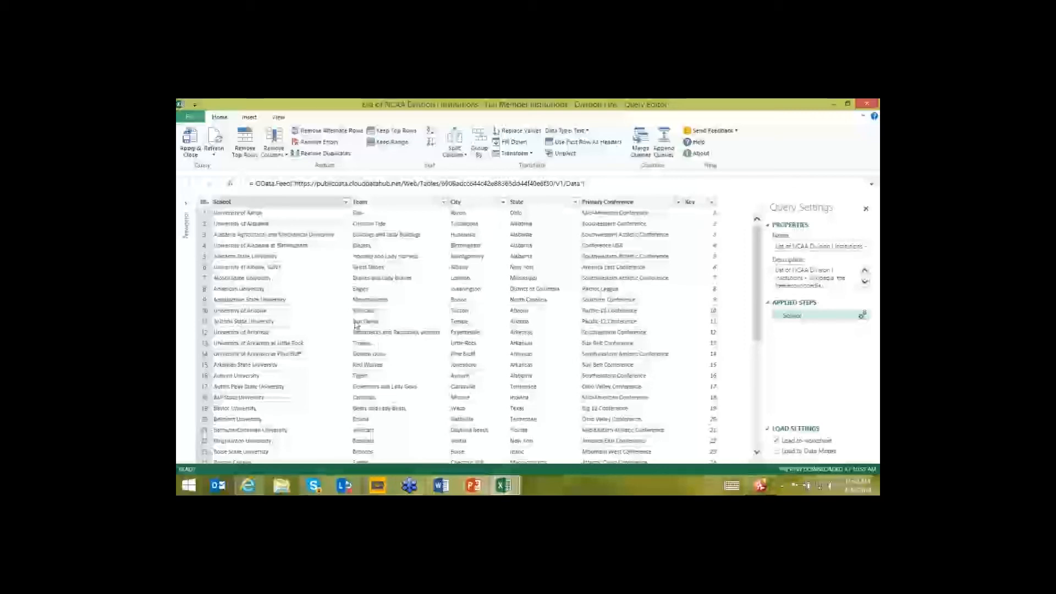
# Replace 'University of' with nothing in the School column.
pyautogui.rightClick(286, 204)
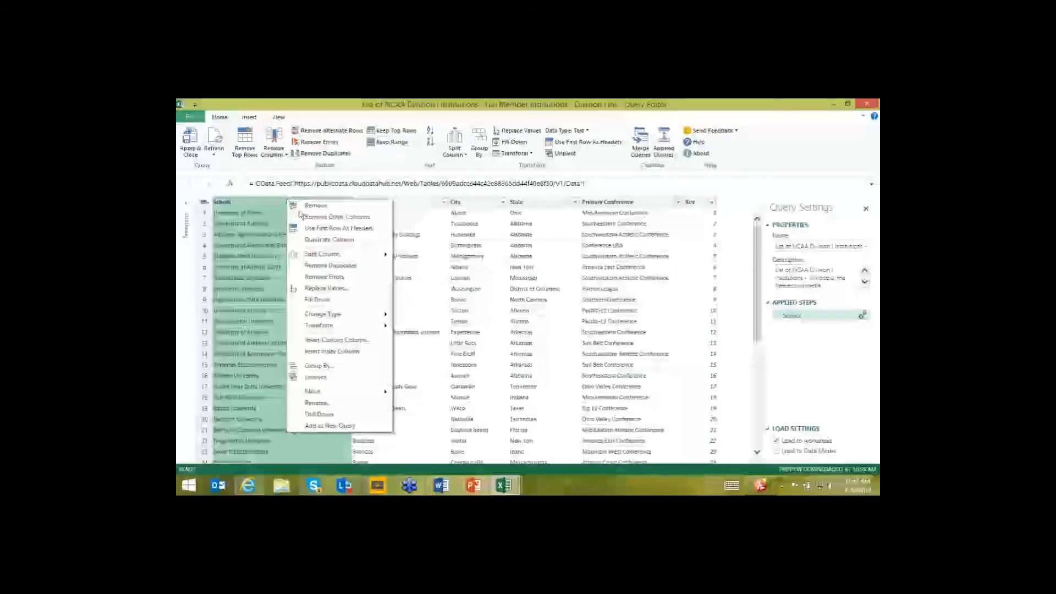
pyautogui.click(325, 289)
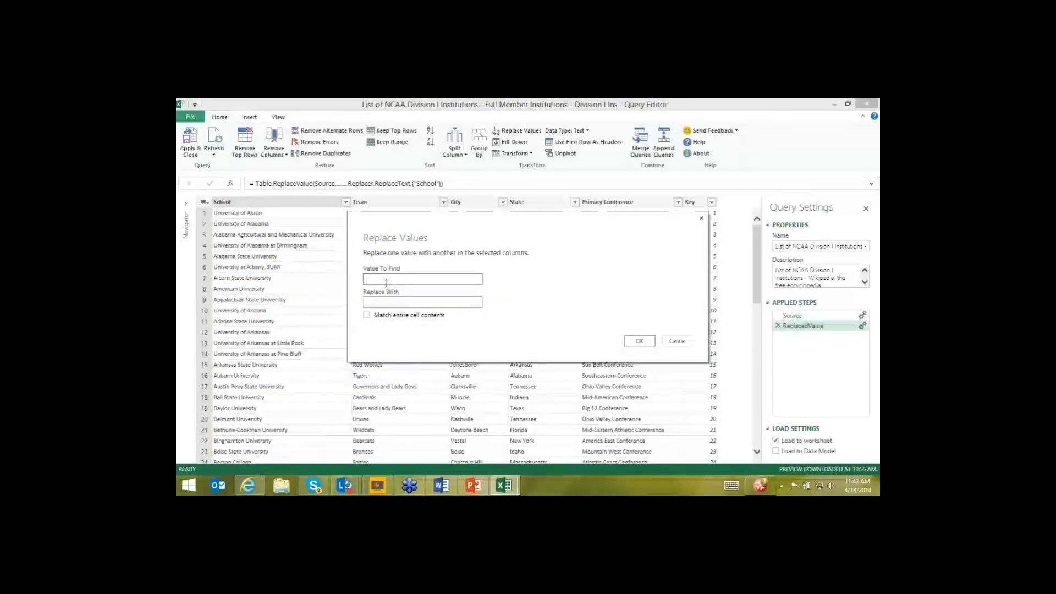
pyautogui.write('Univer')
pyautogui.write('sity of')
pyautogui.press('Tab')
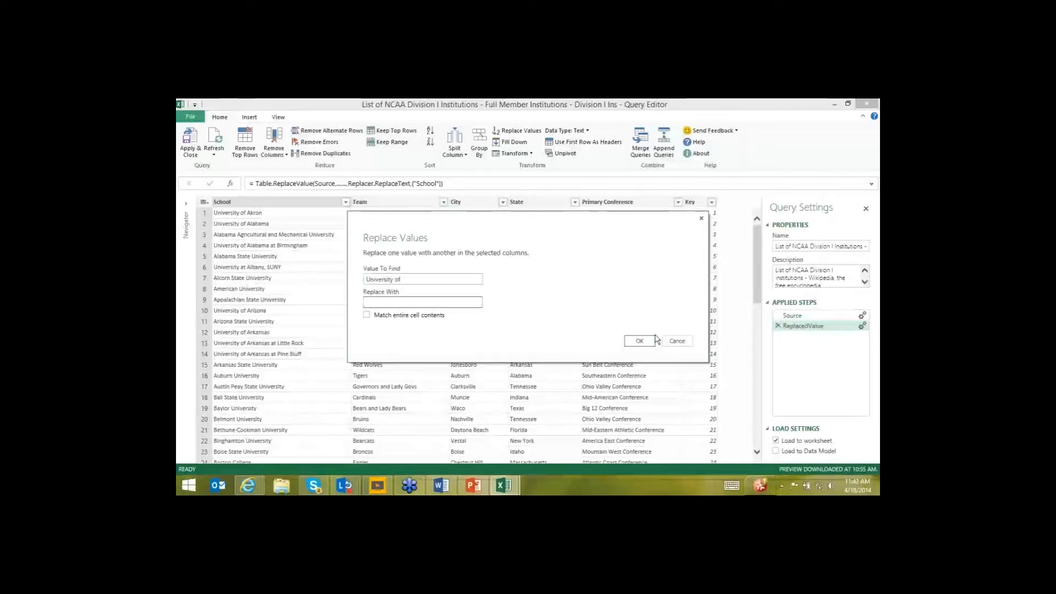
pyautogui.click(640, 341)
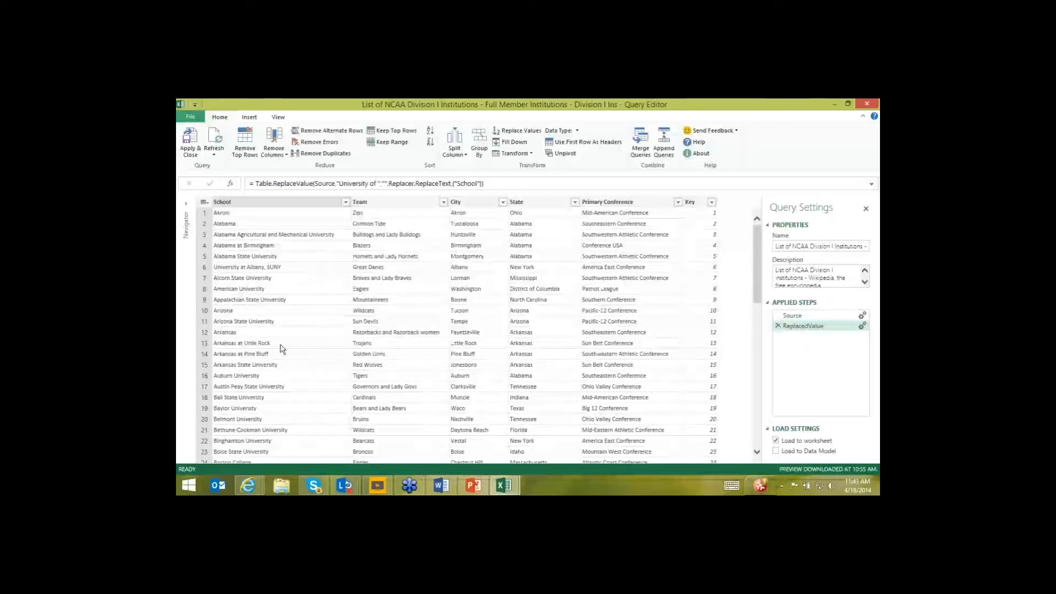
# Replace the remaining 'University' text in School names with nothing.
pyautogui.rightClick(282, 202)
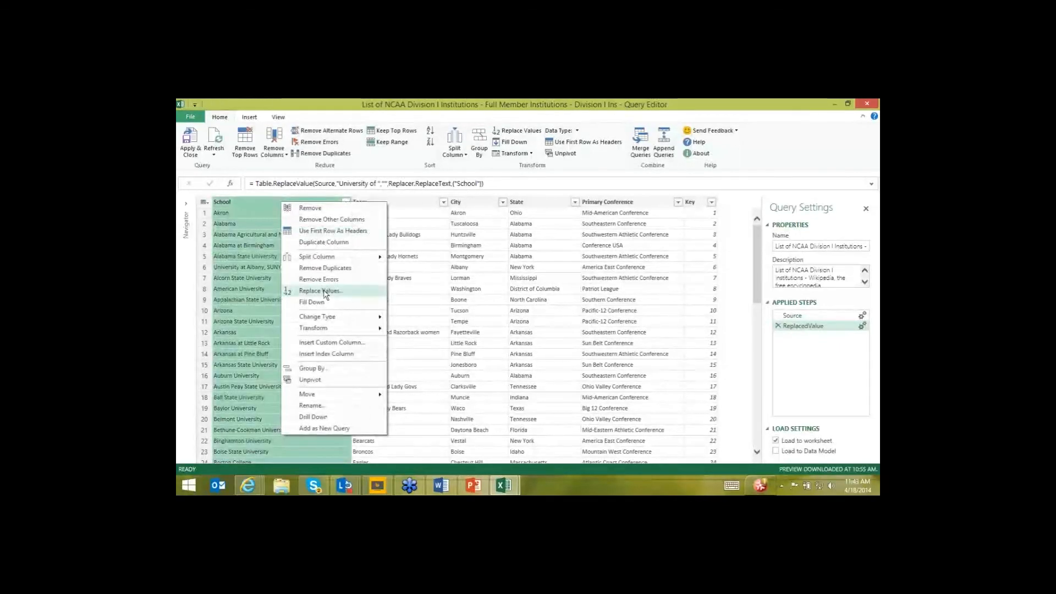
pyautogui.press('Return')
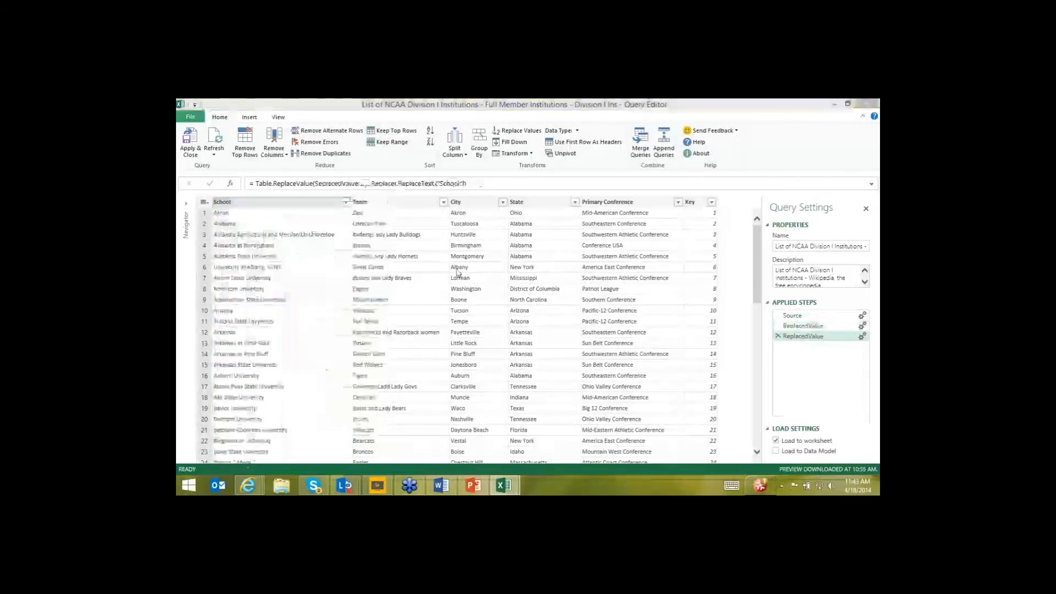
pyautogui.write('U')
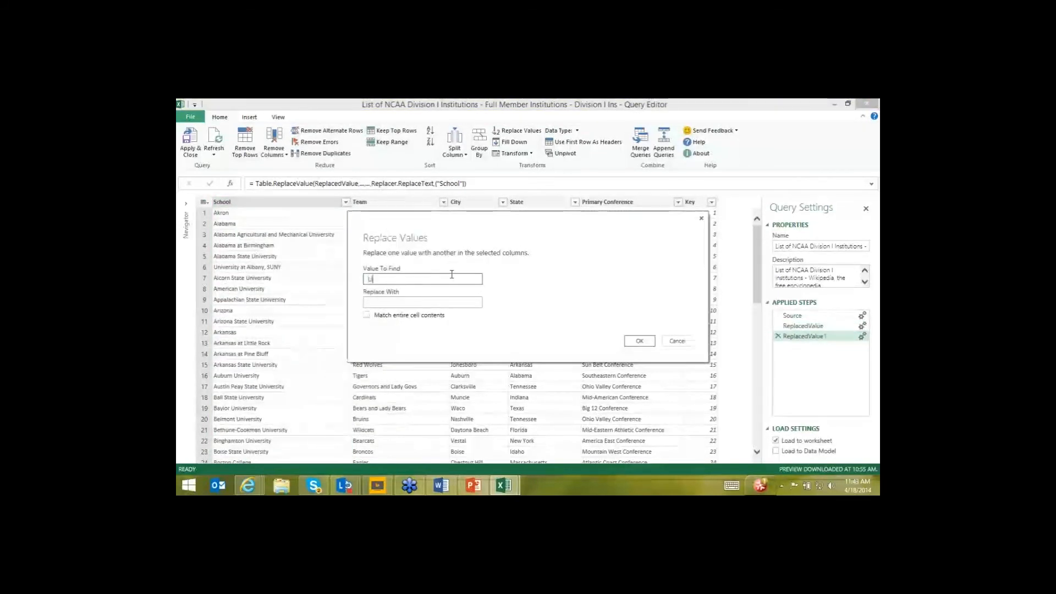
pyautogui.write('niversity')
pyautogui.click(650, 341)
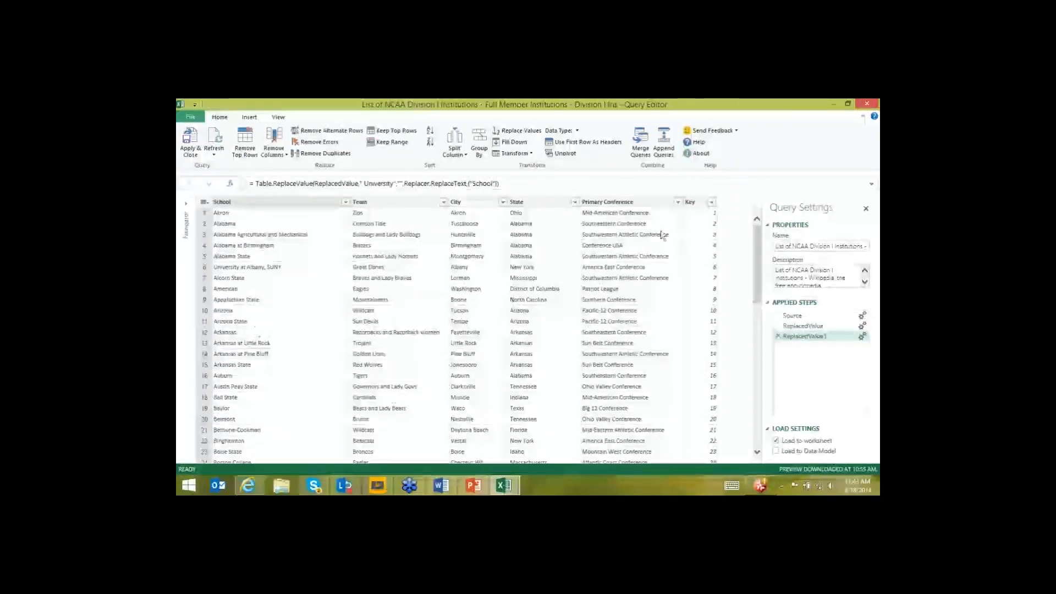
# Remove the Key column, rename the query Conferences, and load it to the workbook.
pyautogui.rightClick(698, 205)
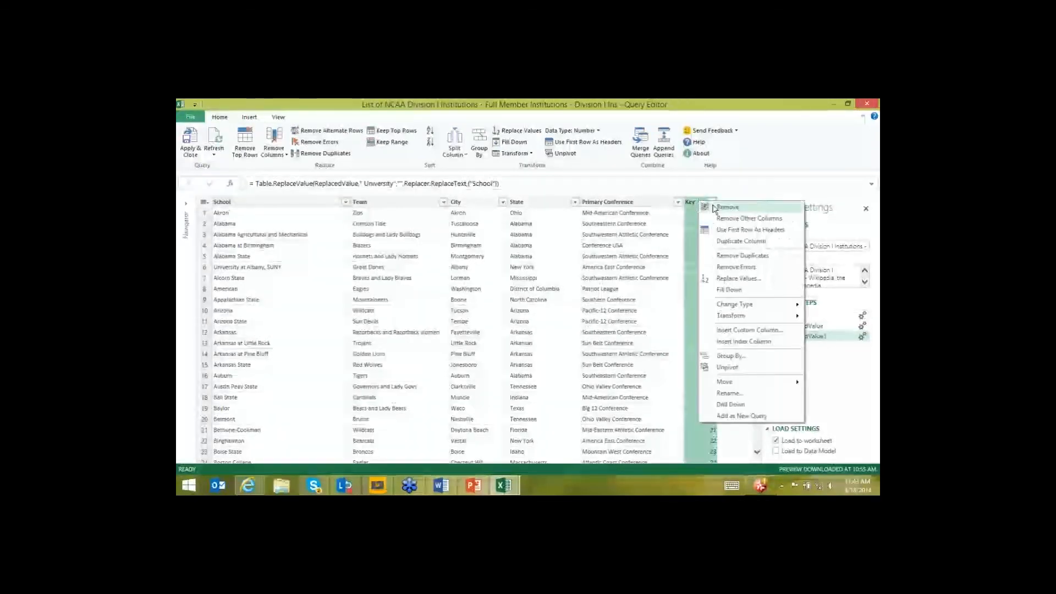
pyautogui.click(712, 206)
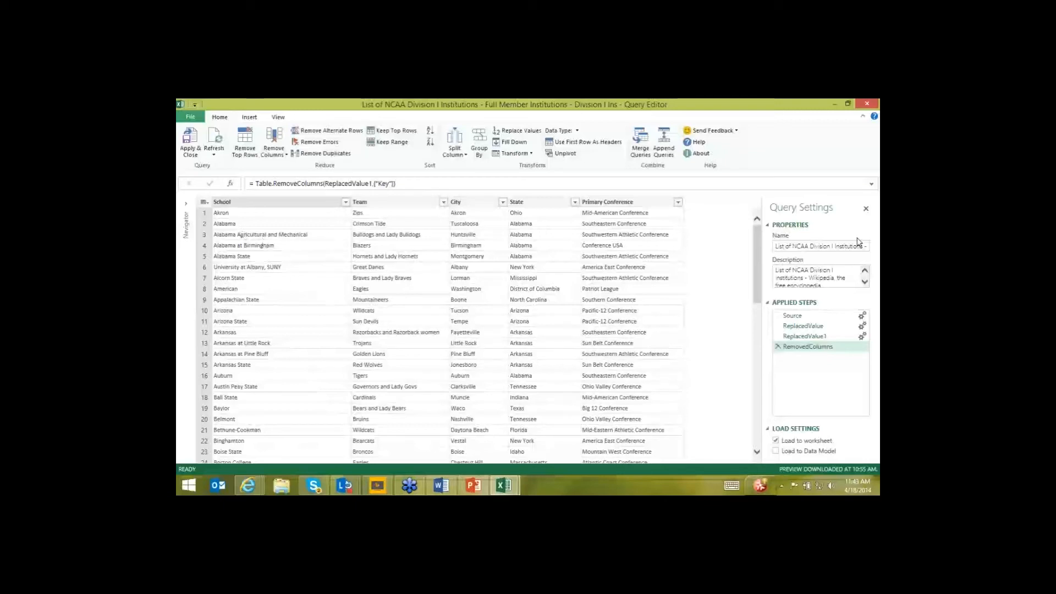
pyautogui.click(825, 244)
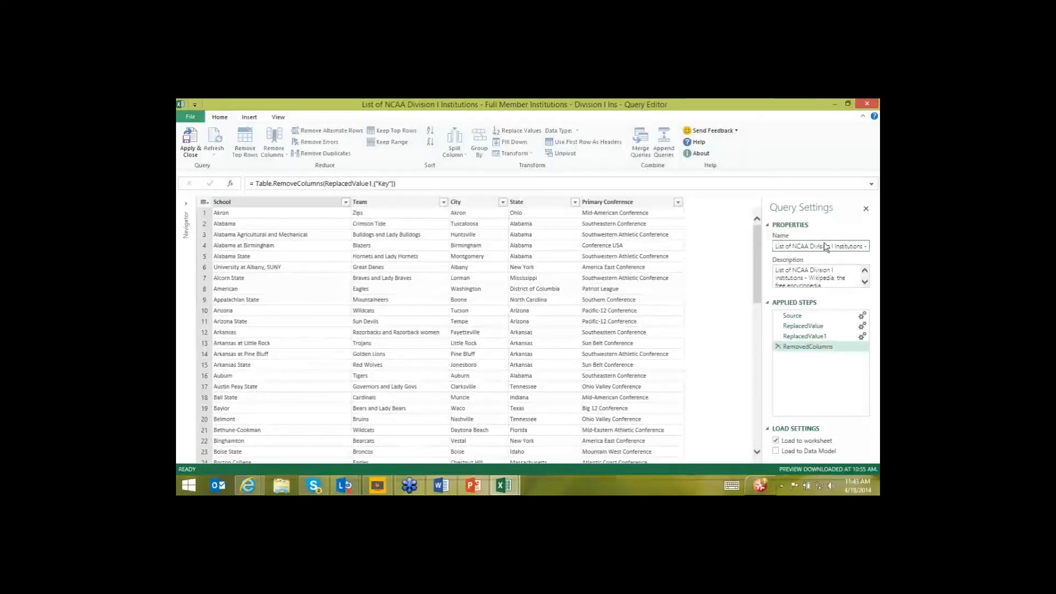
pyautogui.tripleClick(825, 246)
pyautogui.write('Conferences')
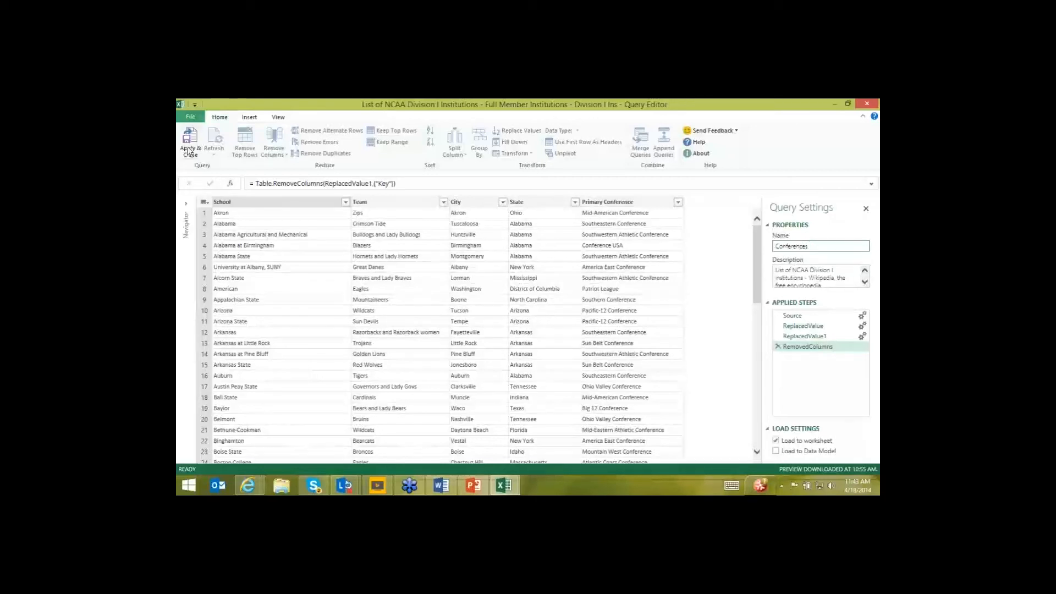
pyautogui.click(189, 151)
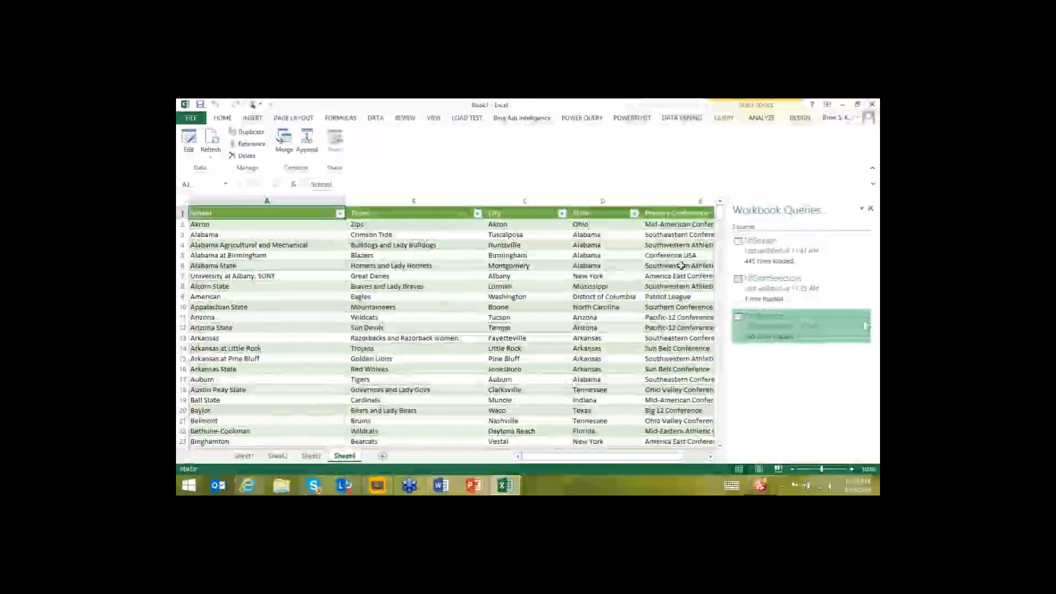
# Open the NflSeason query from the Workbook Queries pane in the Query Editor.
pyautogui.click(770, 283)
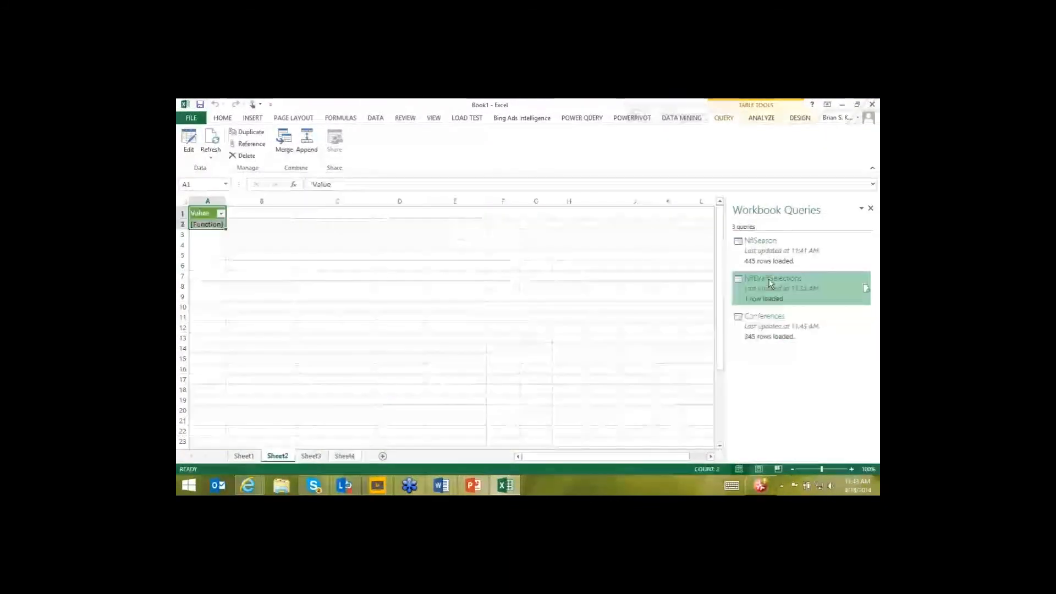
pyautogui.click(770, 242)
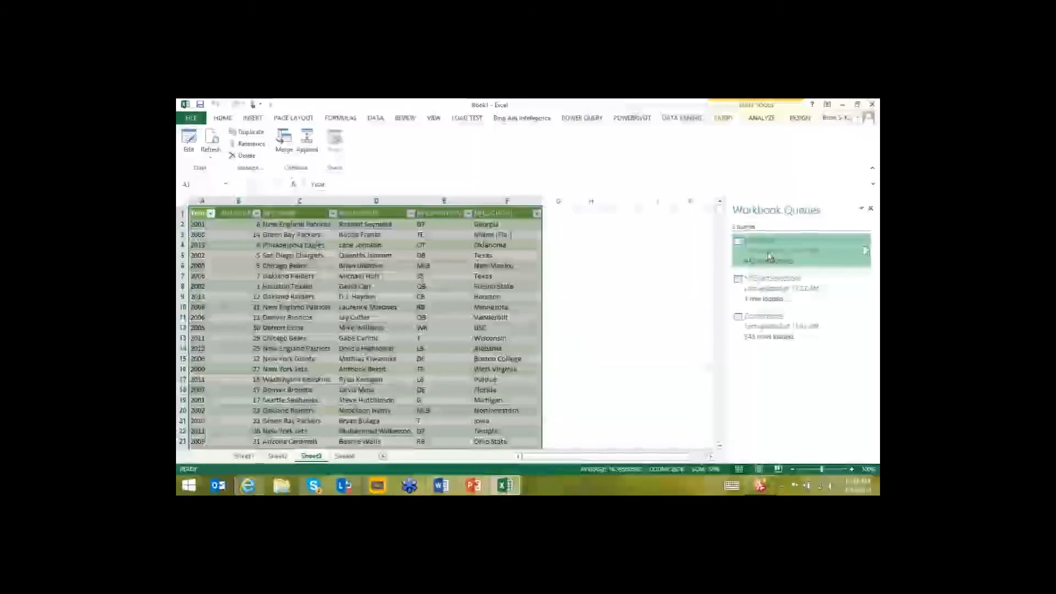
pyautogui.rightClick(776, 259)
pyautogui.click(778, 260)
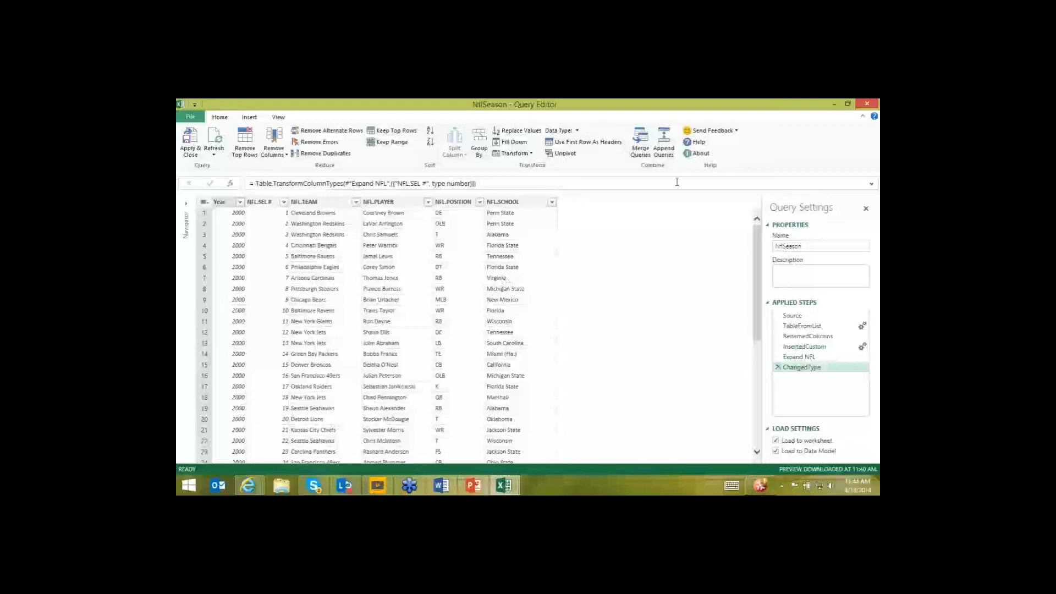
pyautogui.click(643, 150)
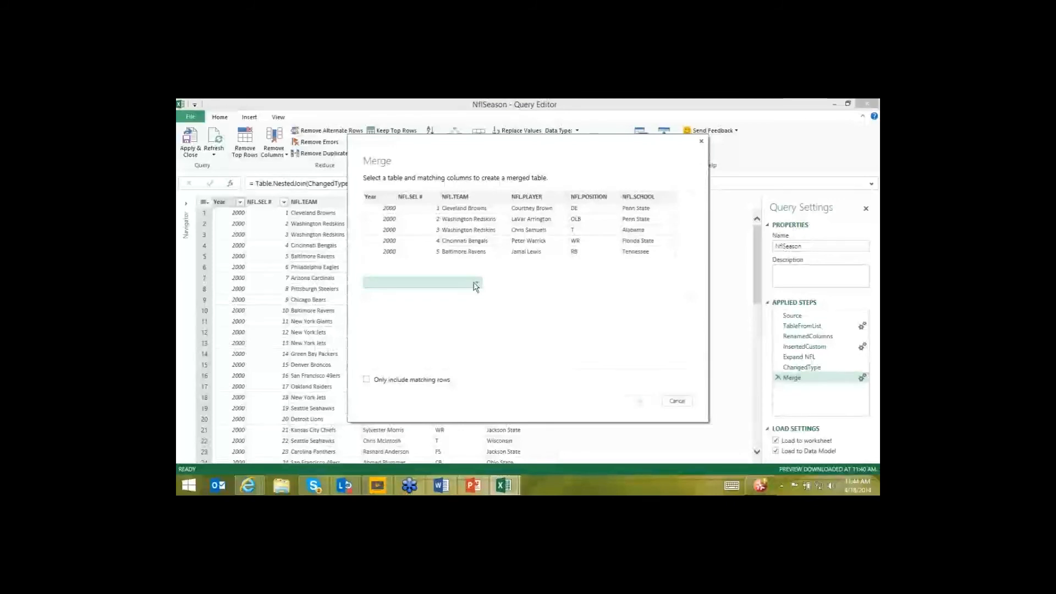
# Merge NflSeason with Conferences, matching NFL.SCHOOL to the School column.
pyautogui.click(476, 283)
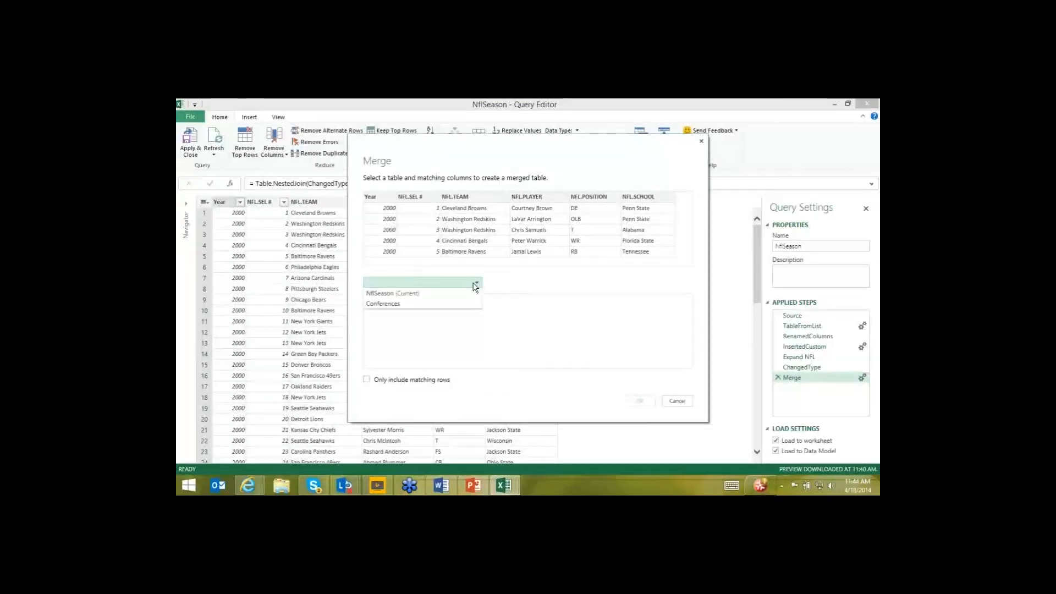
pyautogui.click(423, 306)
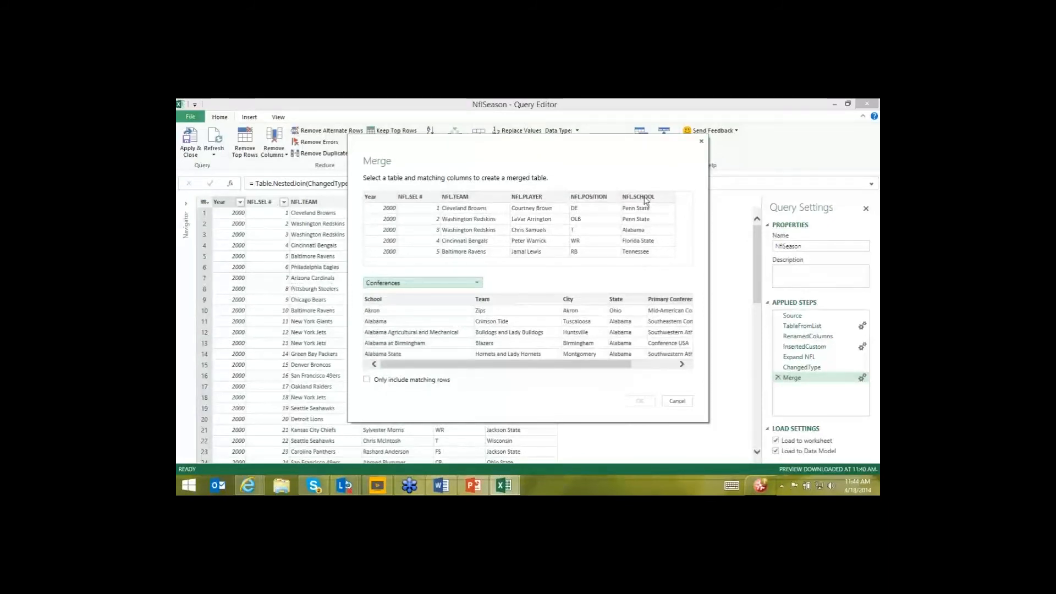
pyautogui.click(644, 198)
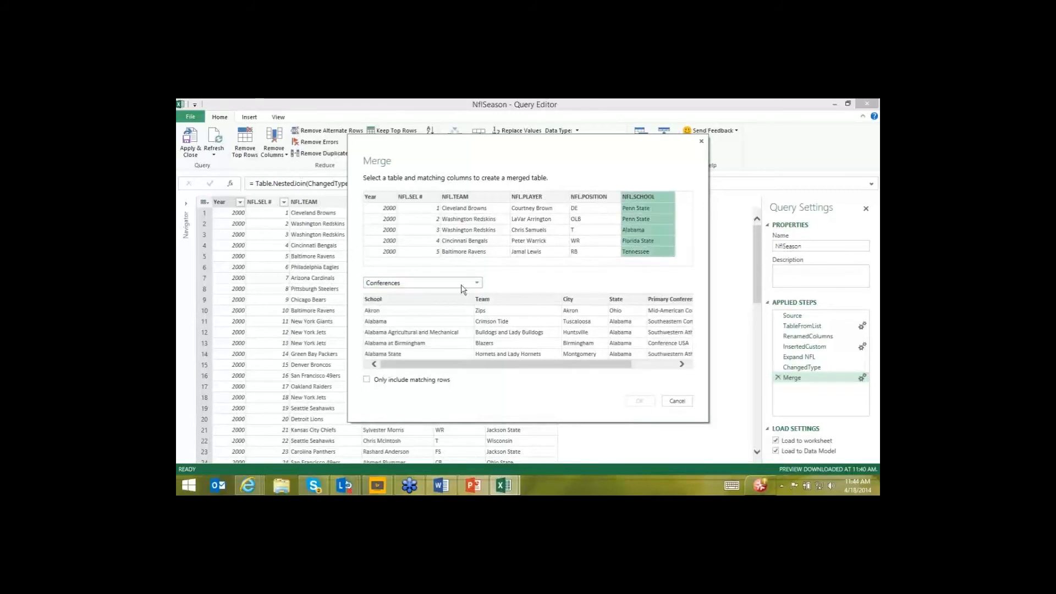
pyautogui.click(407, 301)
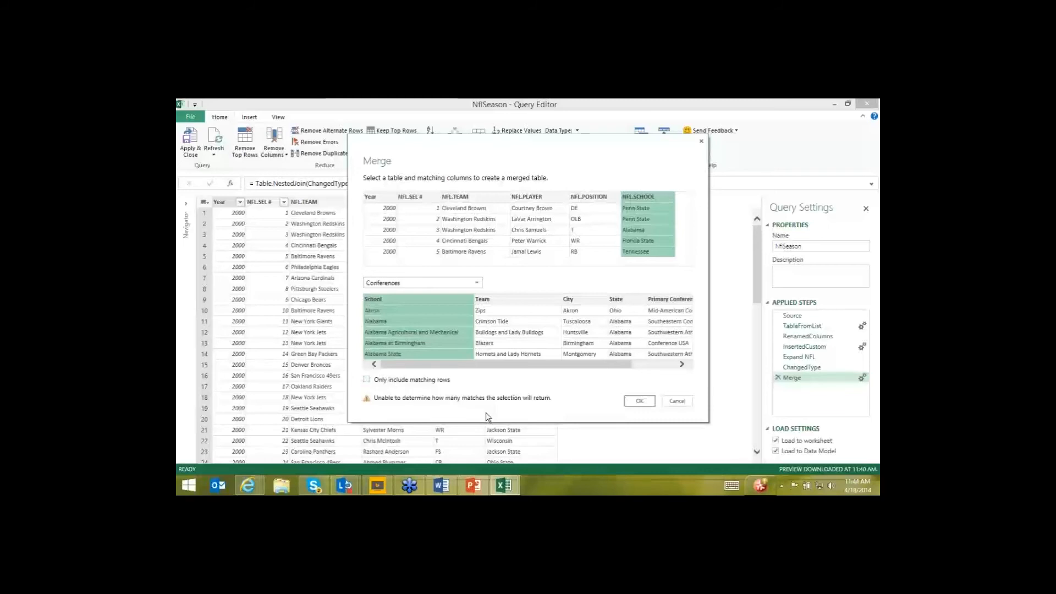
pyautogui.click(634, 404)
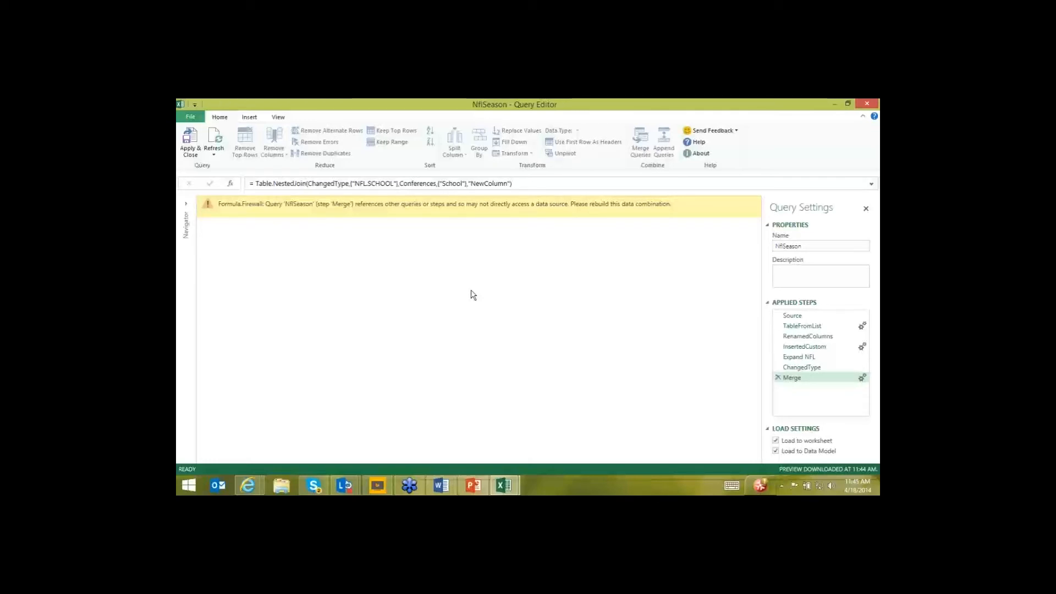
# Delete the failed Merge step and reload the 445-row NflSeason table to Sheet3.
pyautogui.click(777, 378)
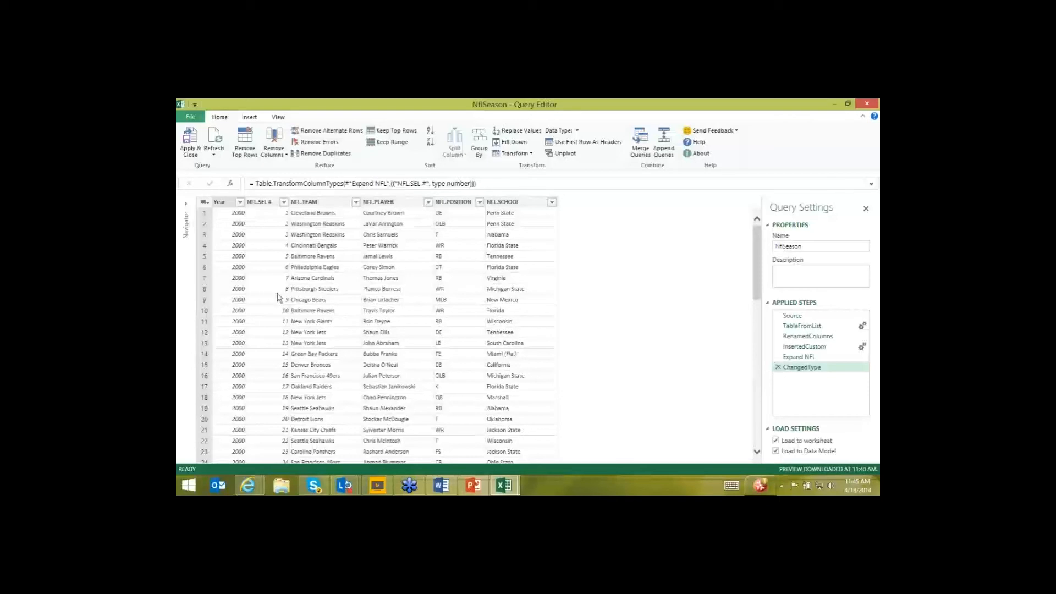
pyautogui.click(196, 152)
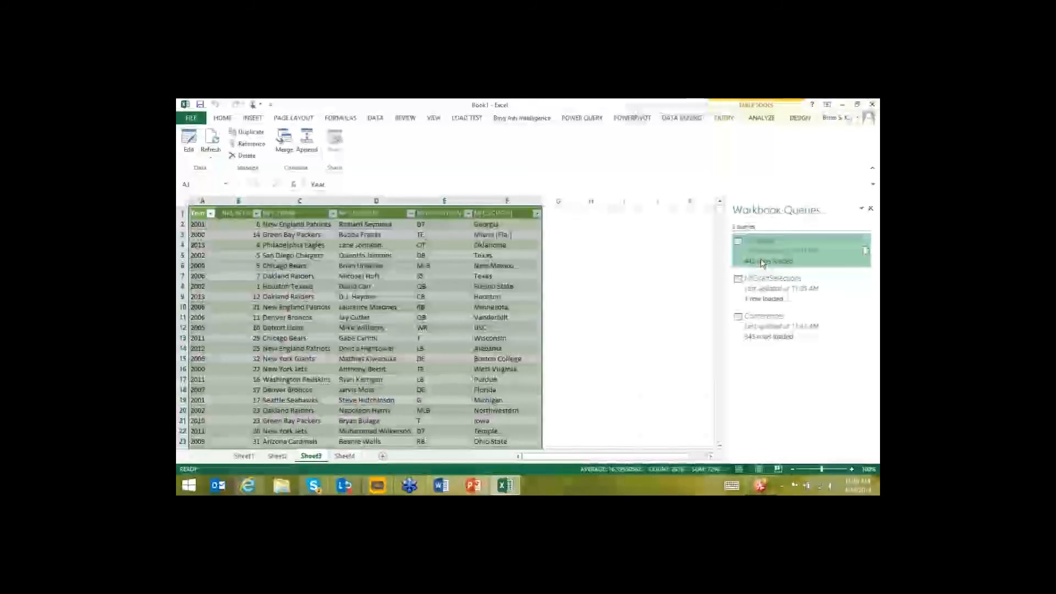
pyautogui.moveTo(761, 264)
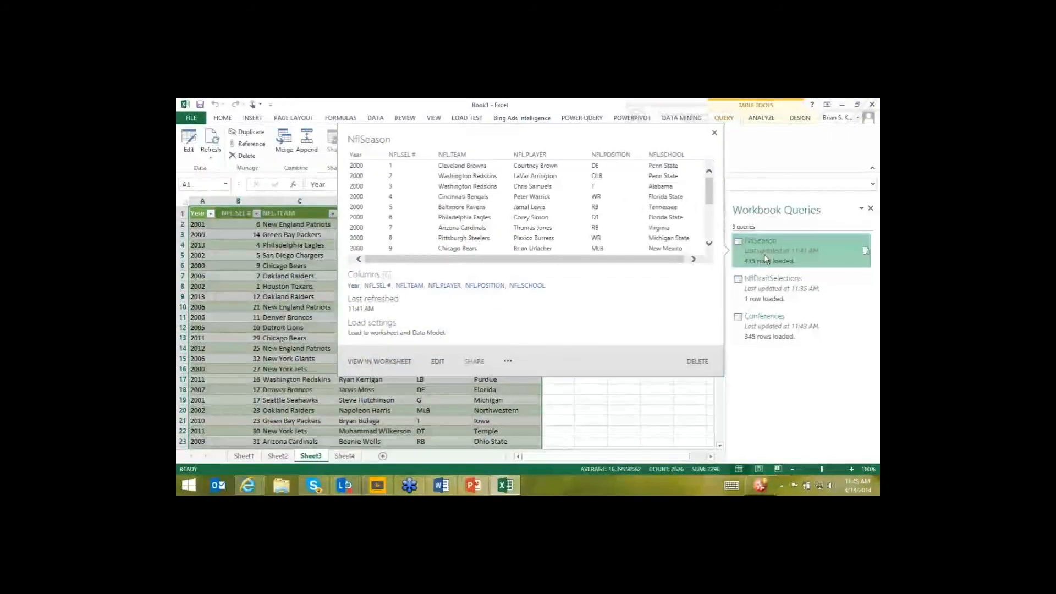
pyautogui.click(628, 118)
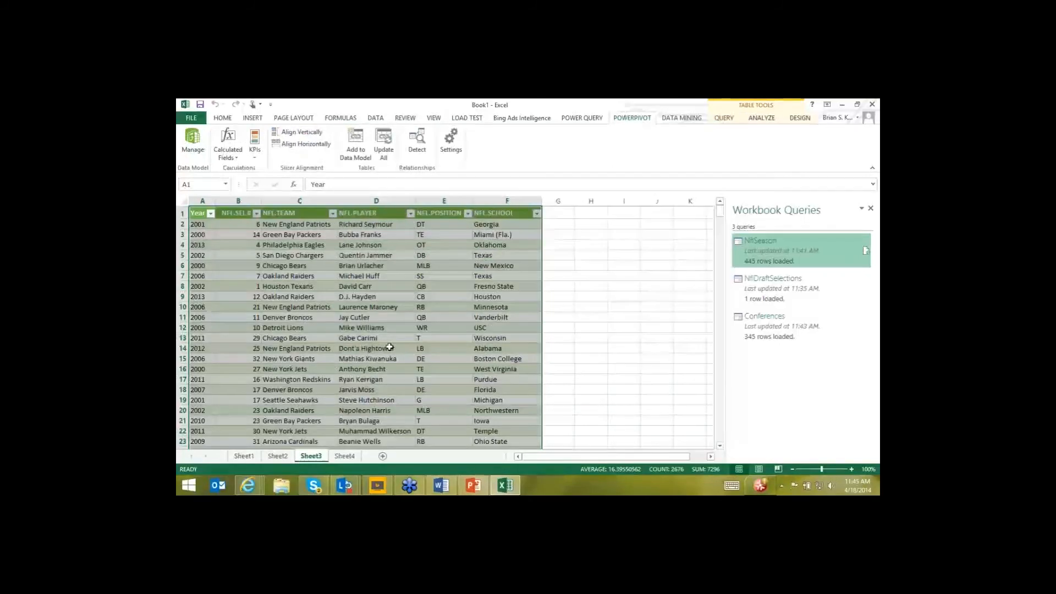
# Open the data model in PowerPivot, add a Sum of NFL.SEL # measure, then delete it.
pyautogui.click(192, 149)
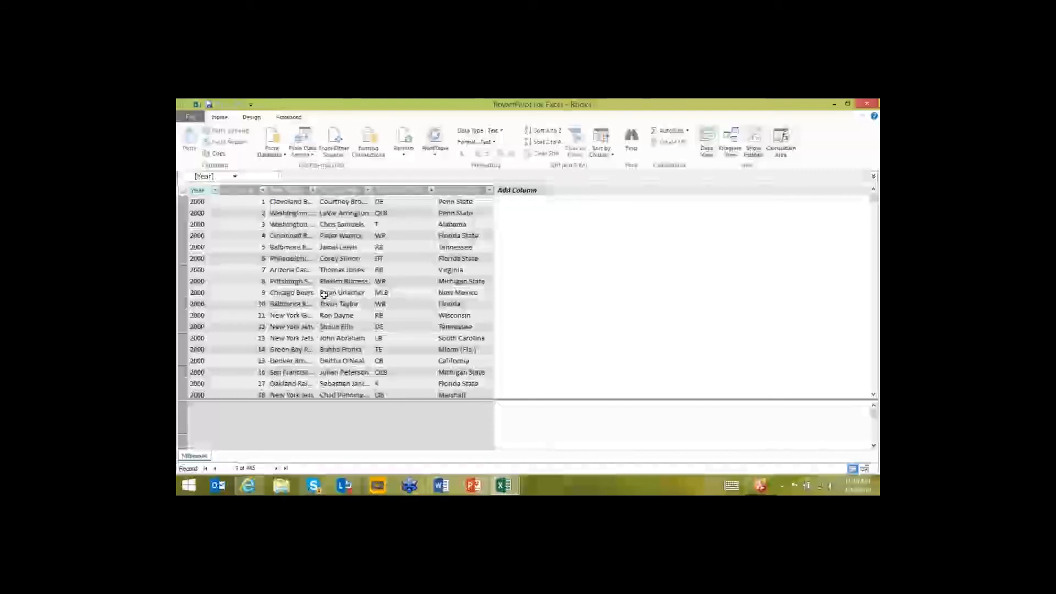
pyautogui.click(262, 191)
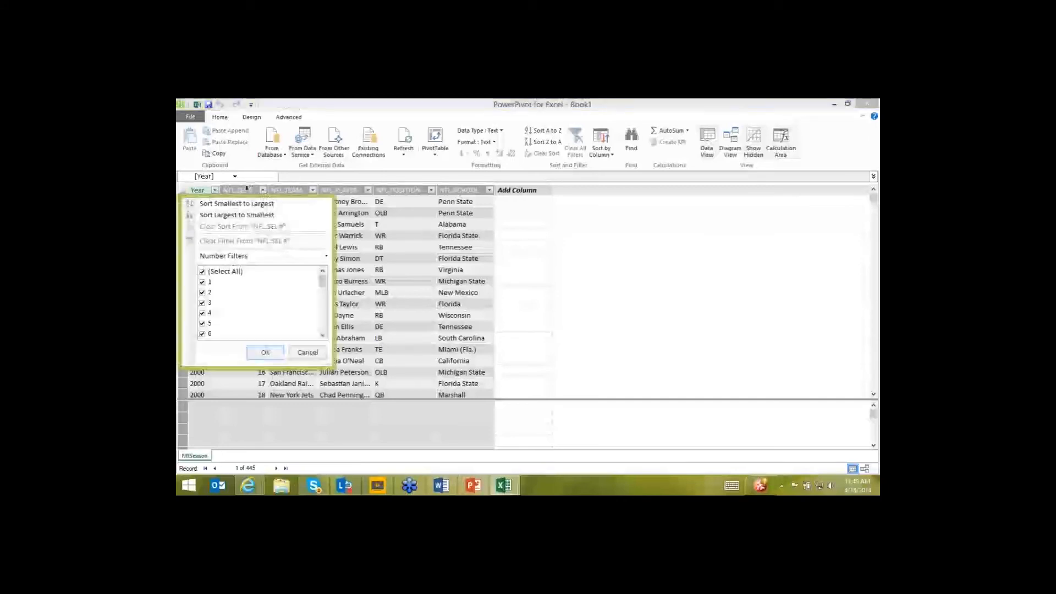
pyautogui.click(247, 190)
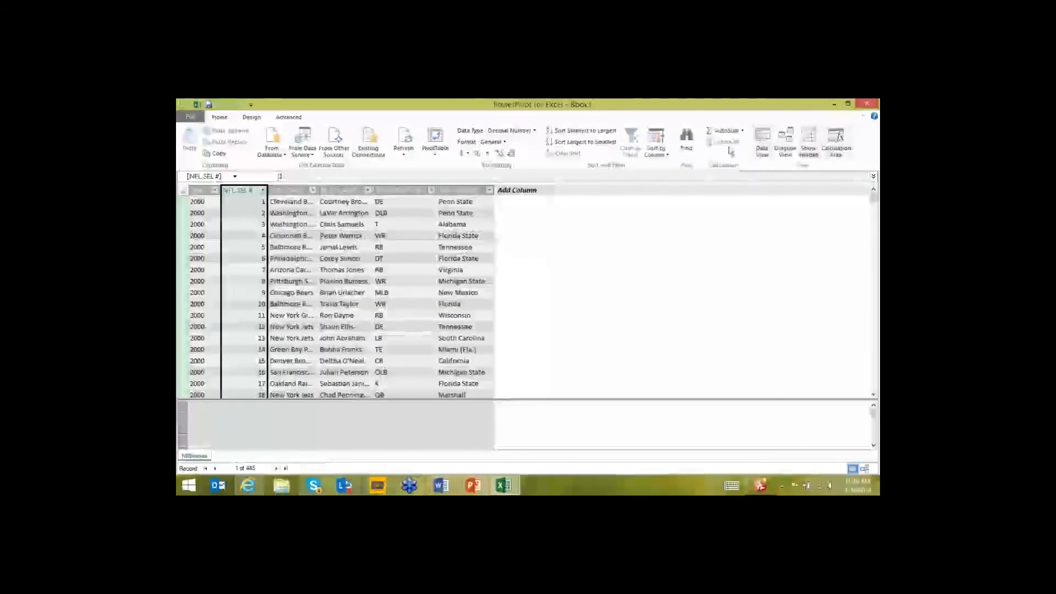
pyautogui.click(735, 136)
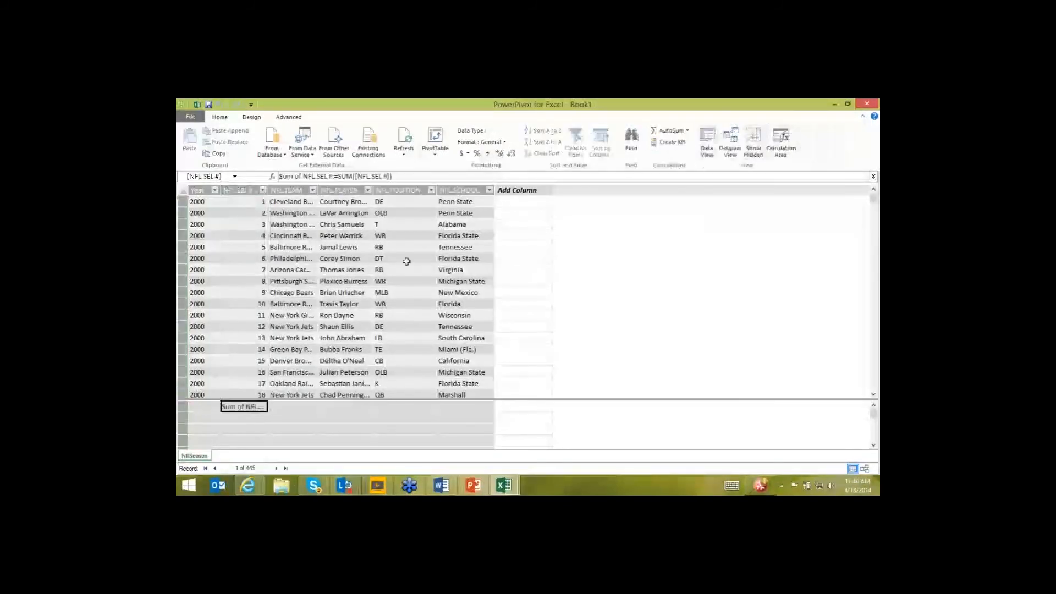
pyautogui.press('Delete')
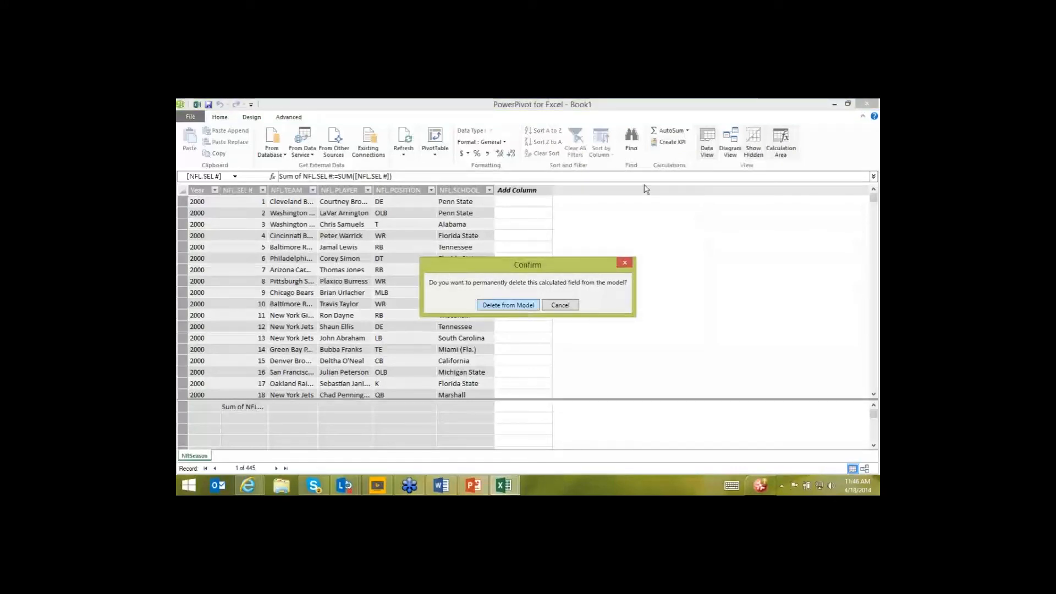
pyautogui.press('Return')
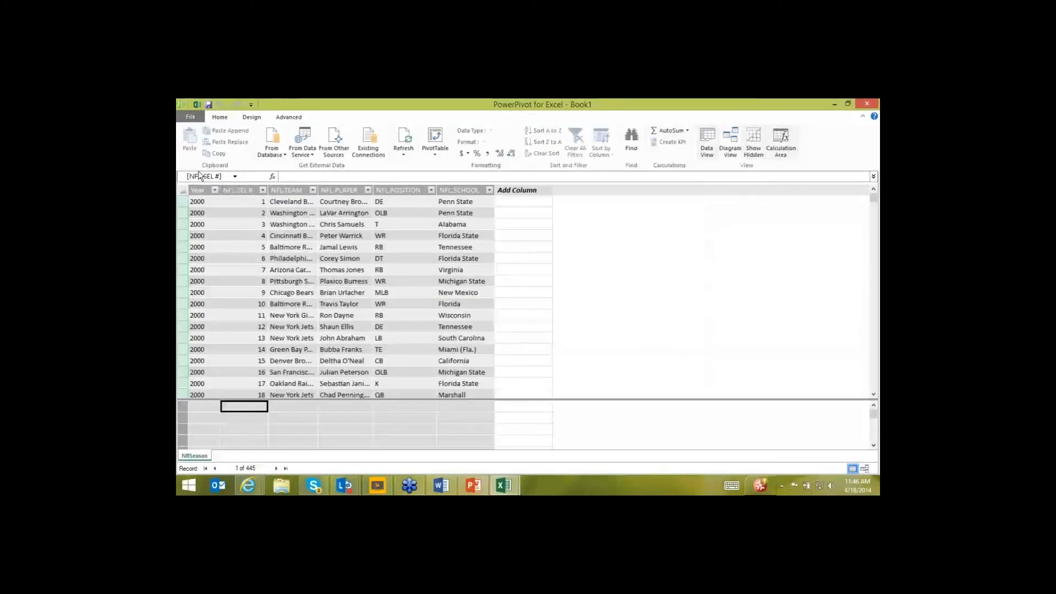
# Add Average and Minimum measures for the NFL.SEL # column.
pyautogui.click(237, 190)
pyautogui.click(743, 131)
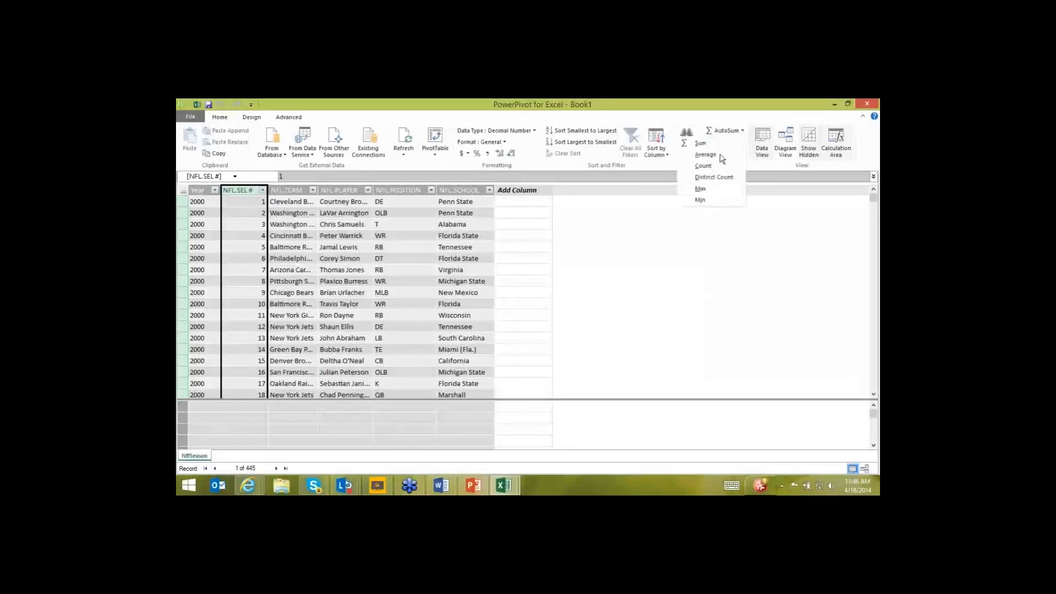
pyautogui.click(715, 155)
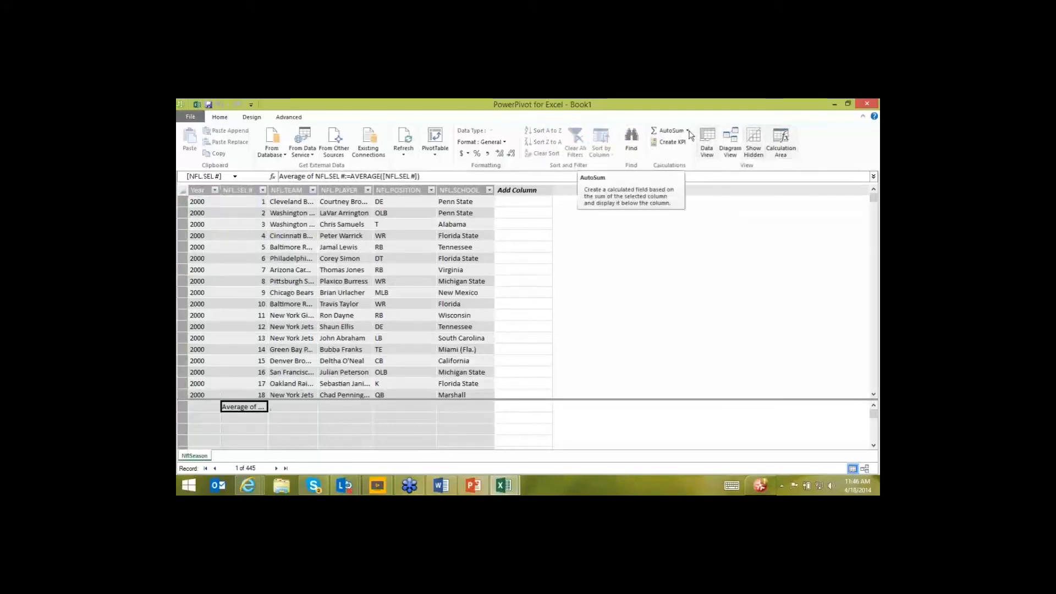
pyautogui.click(690, 133)
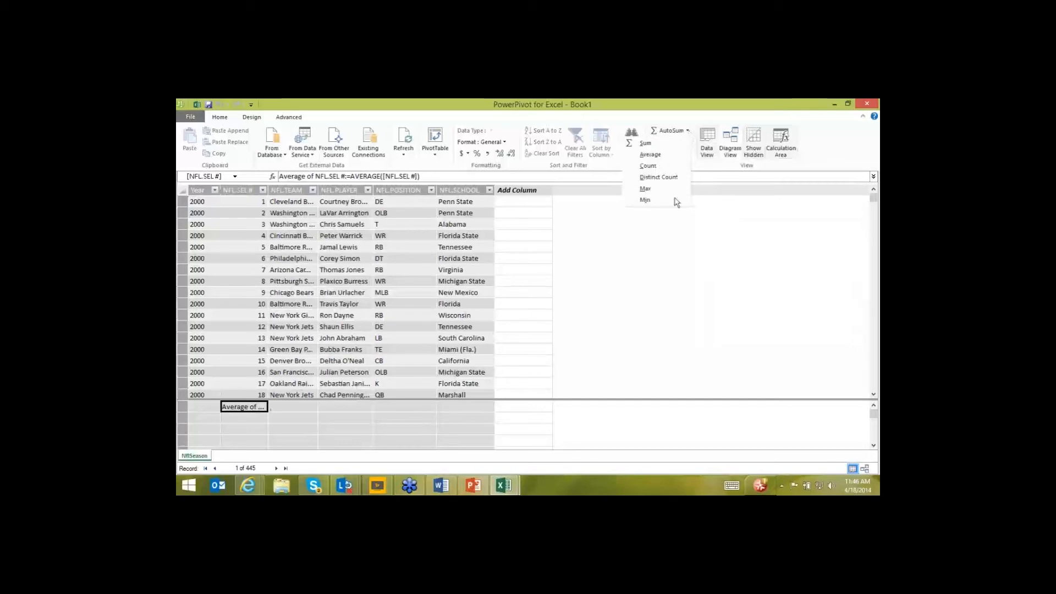
pyautogui.click(647, 200)
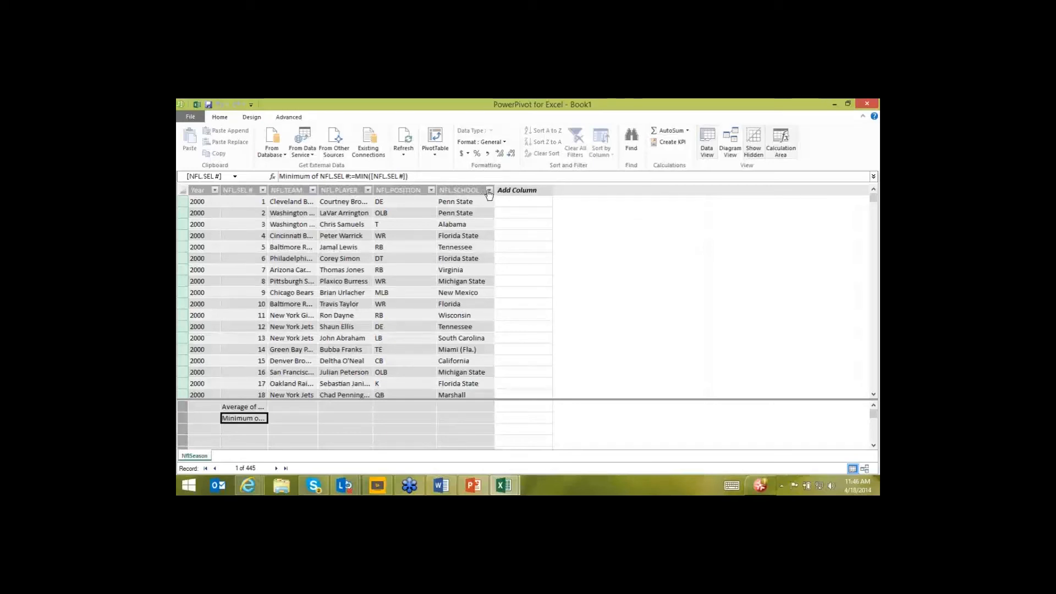
# Add Count measures for the NFL.SCHOOL and NFL.POSITION columns.
pyautogui.click(463, 189)
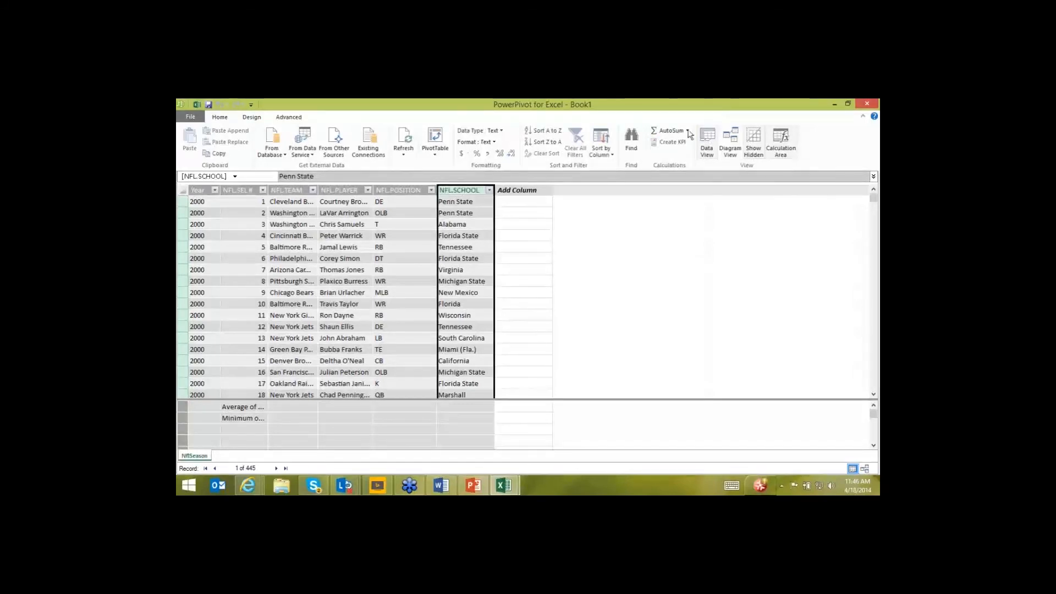
pyautogui.click(688, 131)
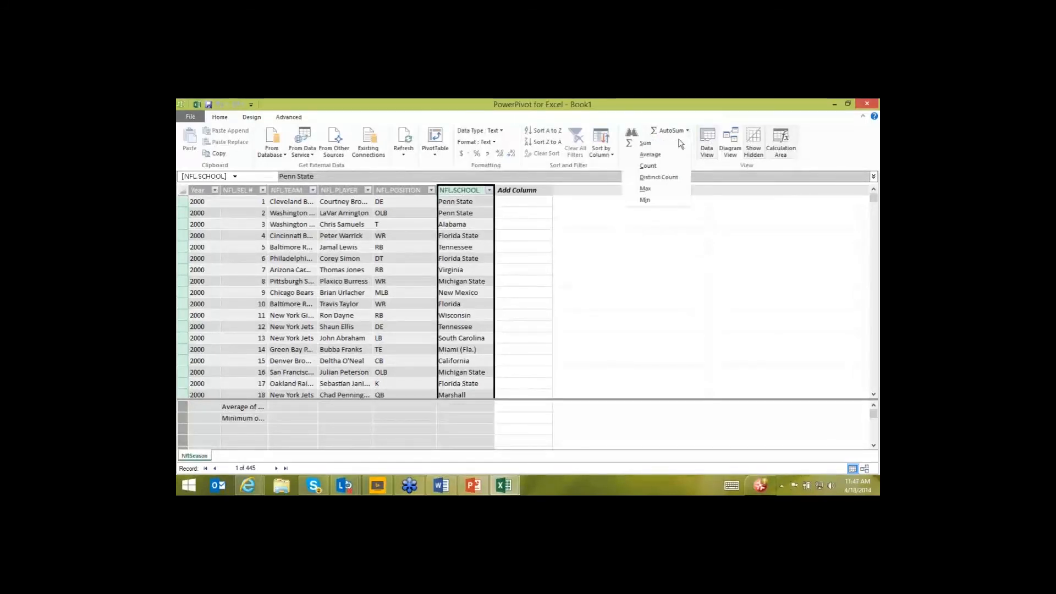
pyautogui.click(662, 168)
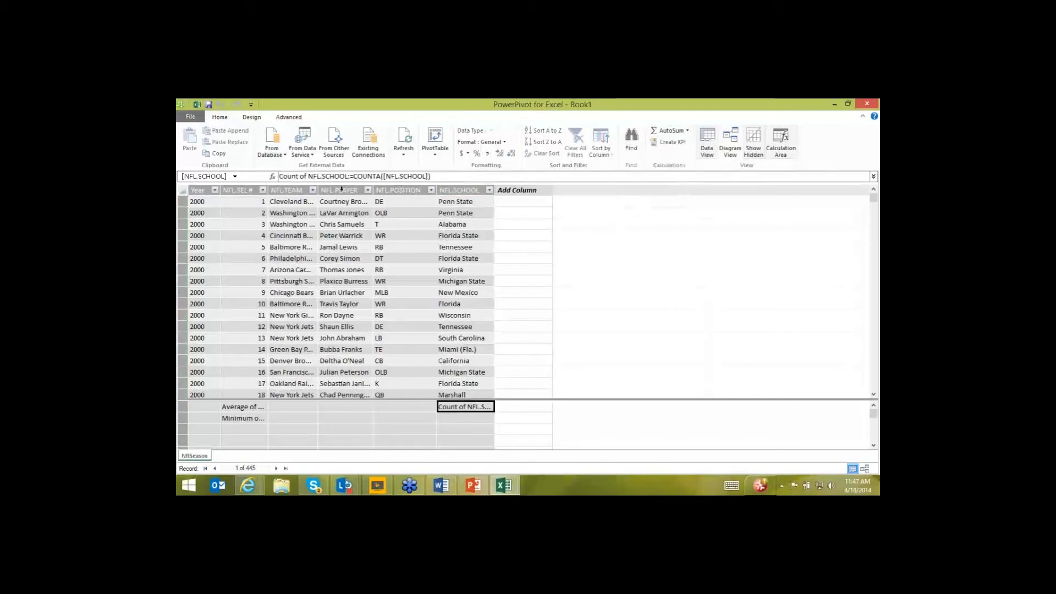
pyautogui.click(392, 188)
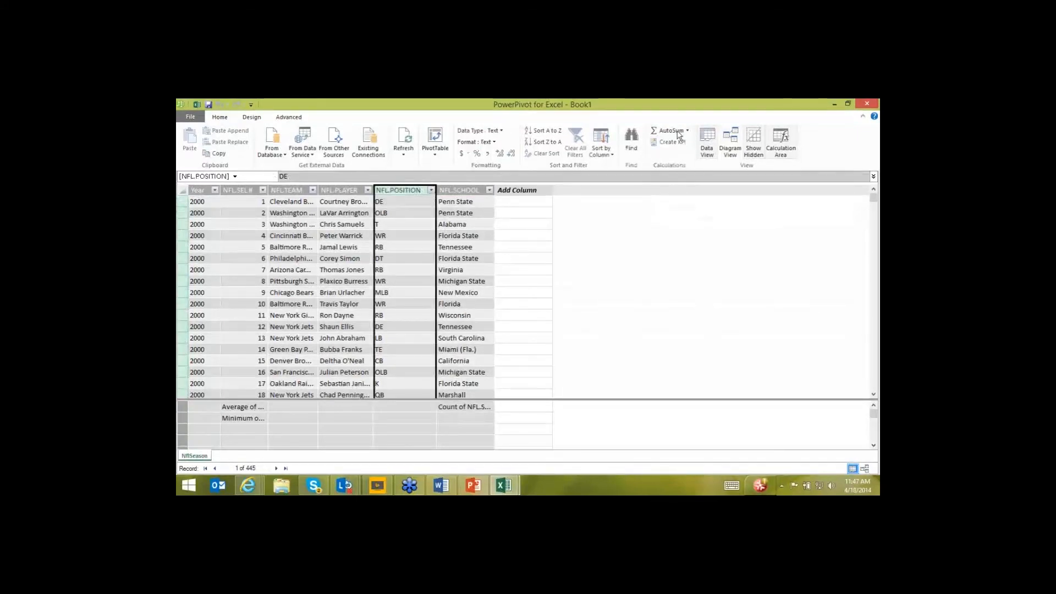
pyautogui.click(688, 131)
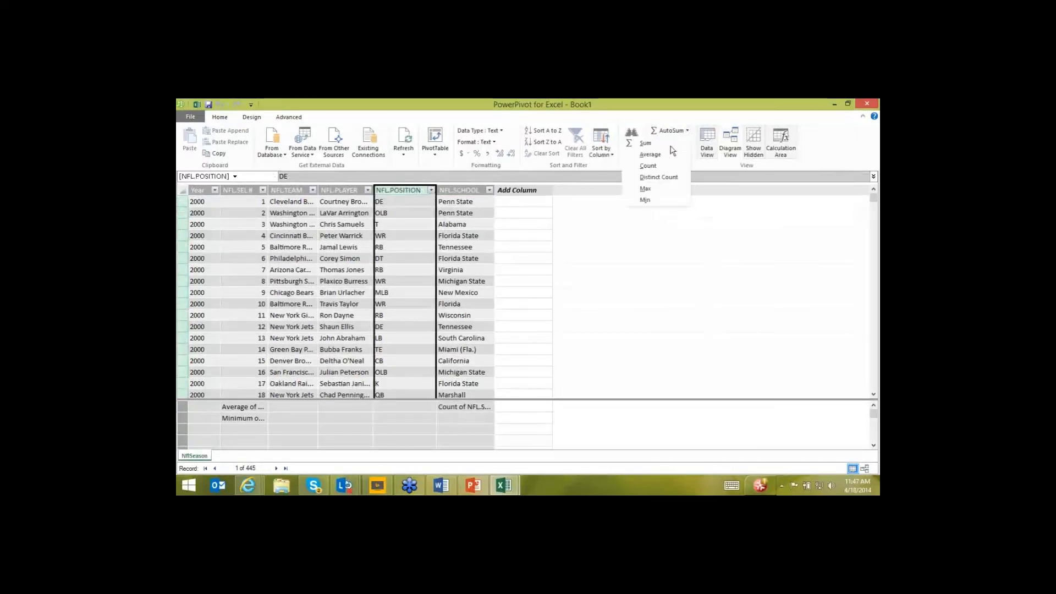
pyautogui.click(648, 166)
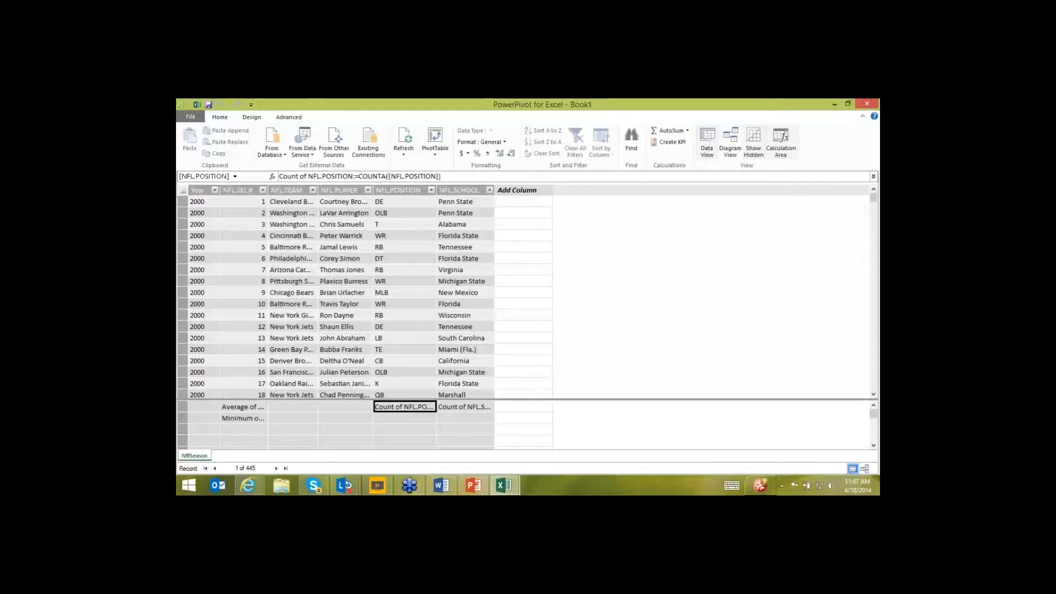
# Close PowerPivot and insert a new Power View sheet from the INSERT tab.
pyautogui.click(866, 104)
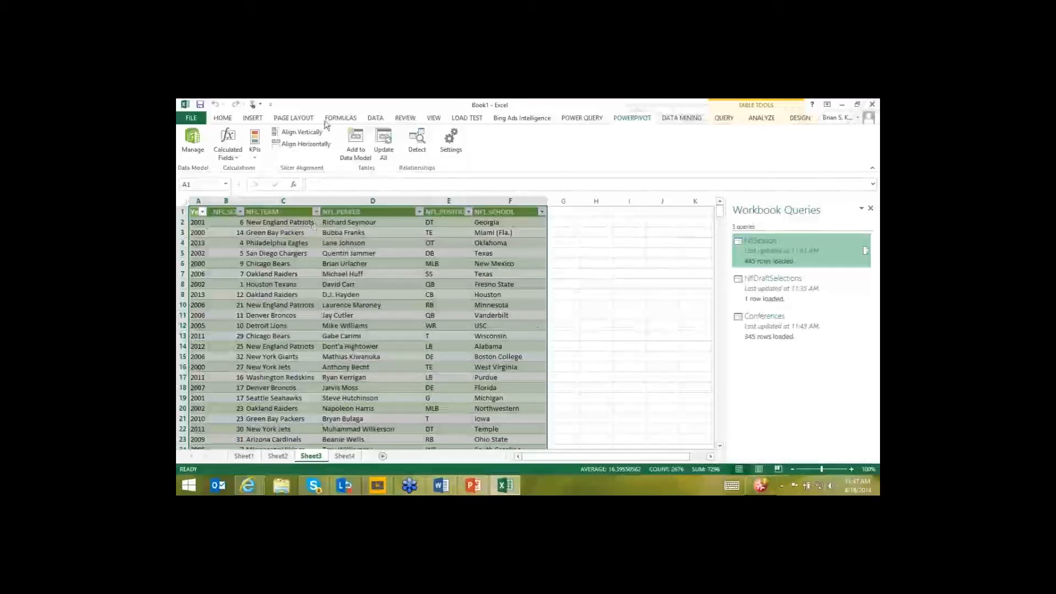
pyautogui.click(250, 119)
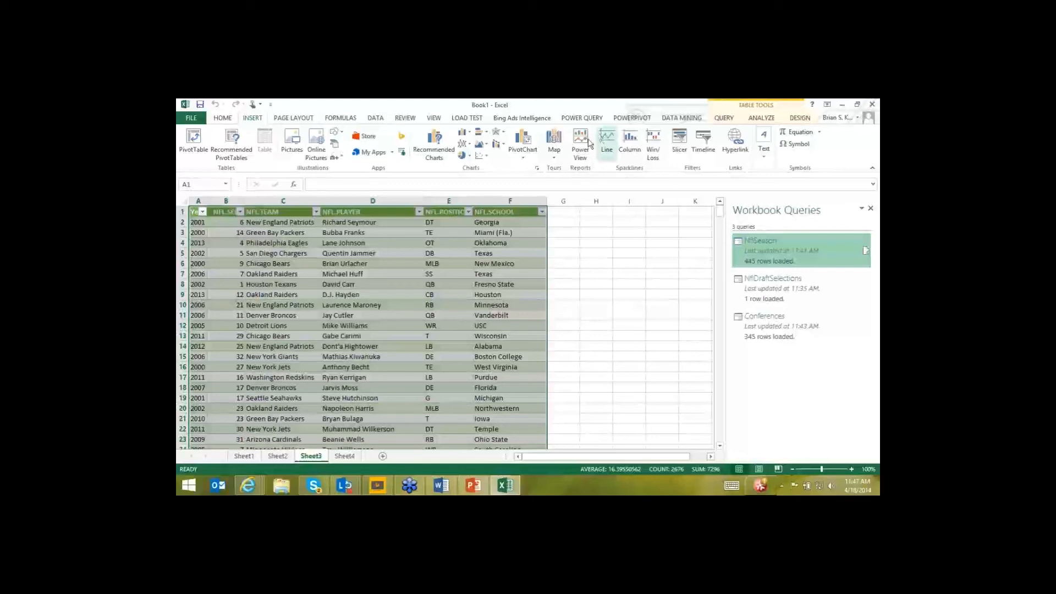
pyautogui.click(582, 152)
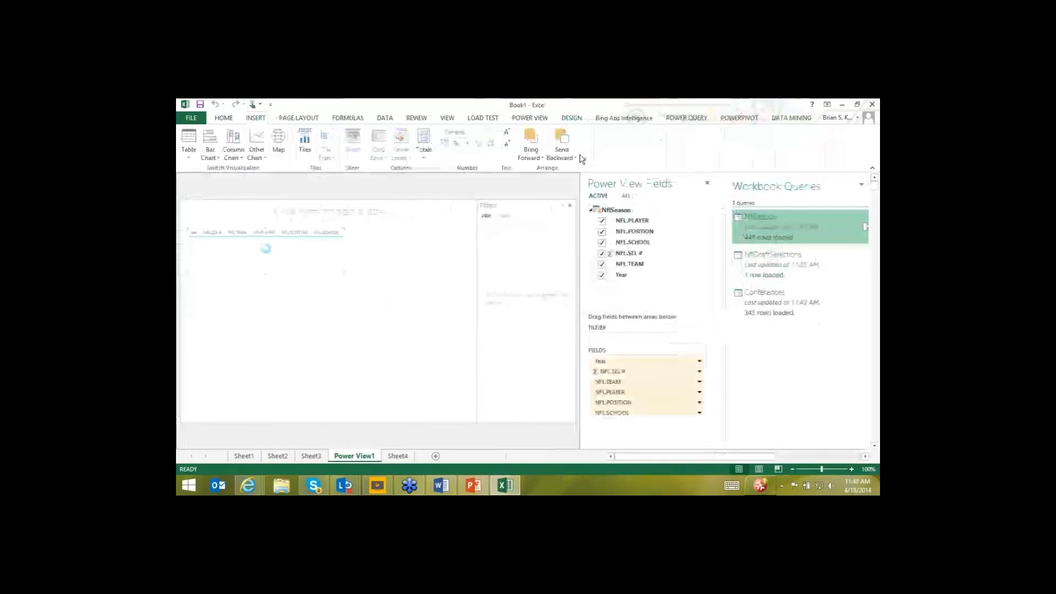
# Uncheck NFL.PLAYER, NFL.POSITION, NFL.SCHOOL, NFL.SEL #, NFL.TEAM and Year to clear the starter table.
pyautogui.moveTo(773, 231); pyautogui.dragTo(748, 256)
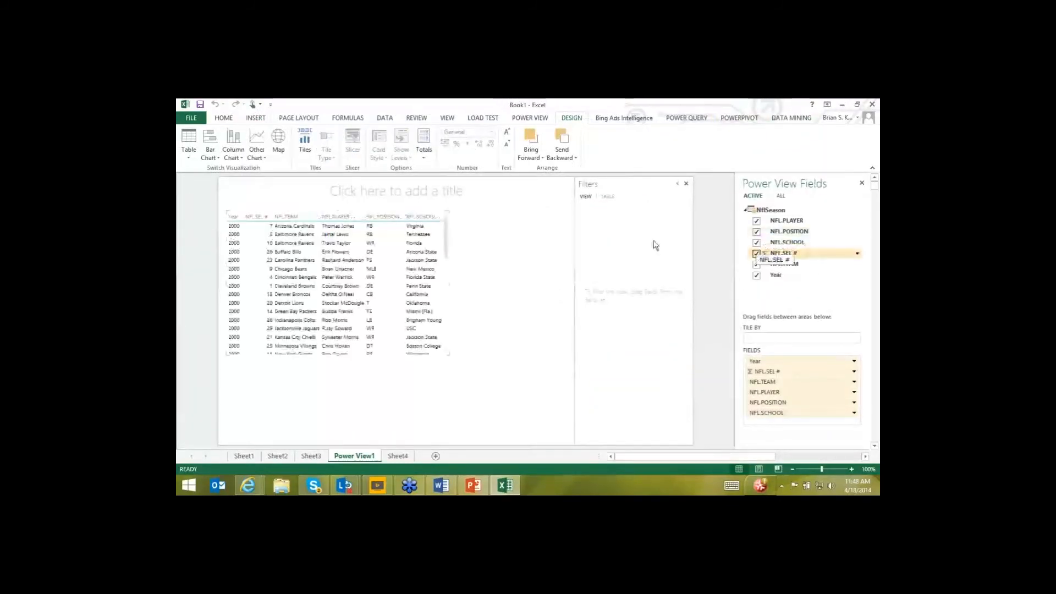
pyautogui.click(754, 224)
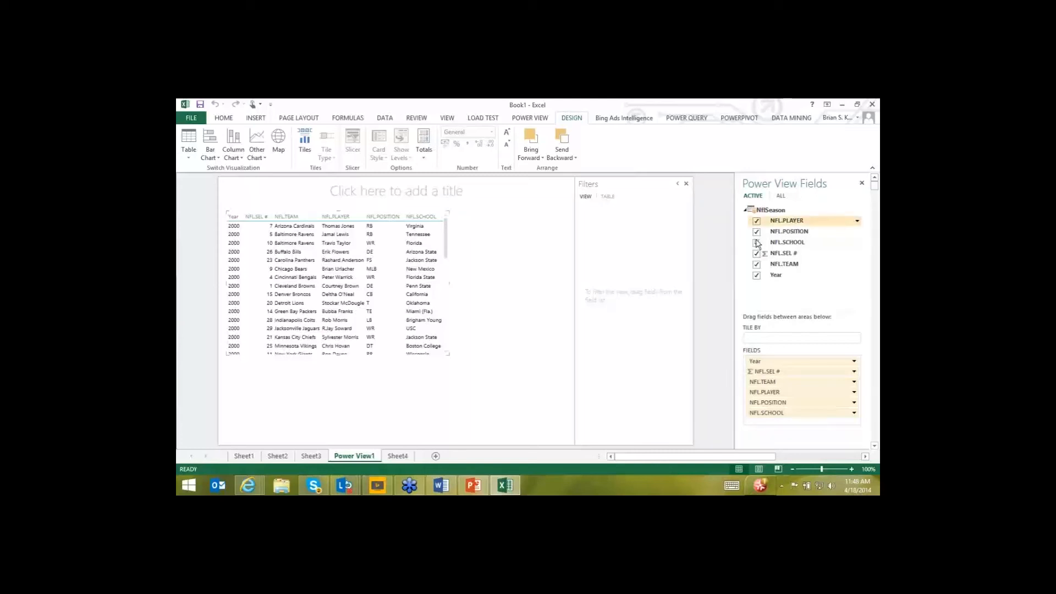
pyautogui.click(757, 232)
pyautogui.click(757, 242)
pyautogui.click(757, 254)
pyautogui.click(757, 264)
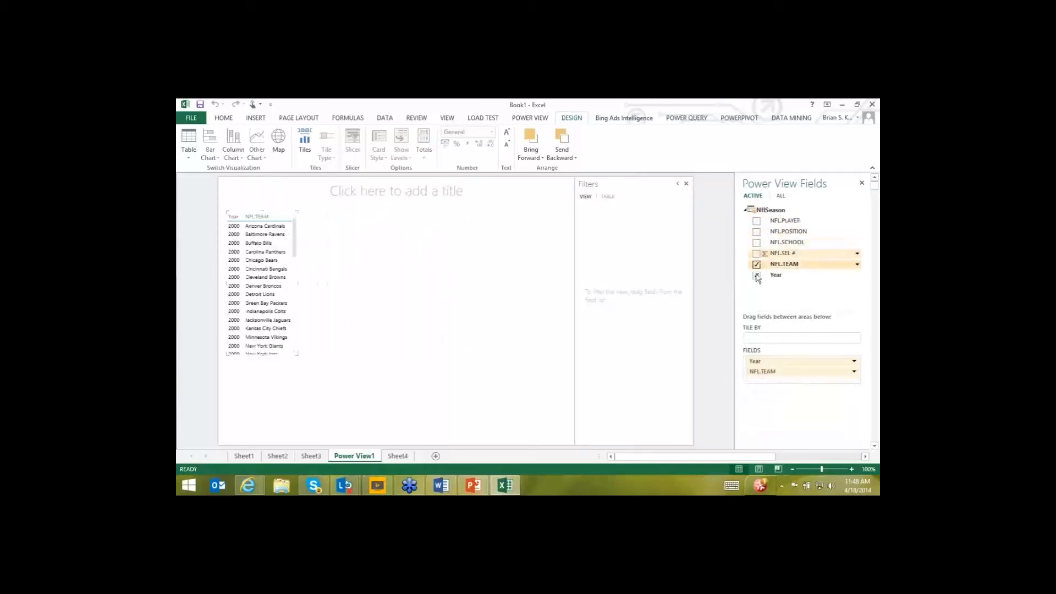
pyautogui.click(757, 275)
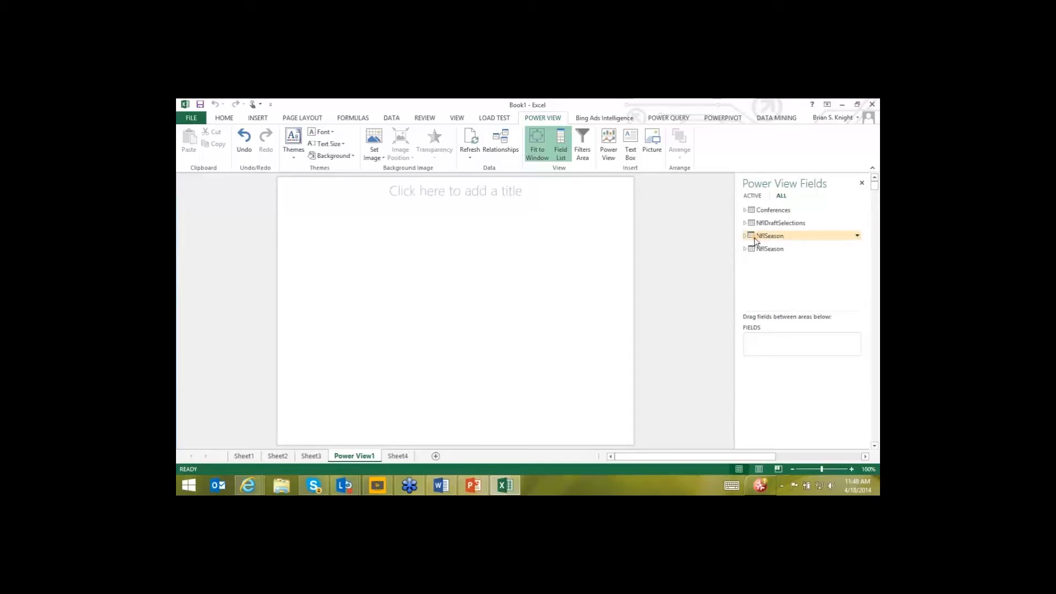
# Expand the NflSeason table in Power View Fields to reveal its Average, Count and Minimum measures.
pyautogui.click(743, 236)
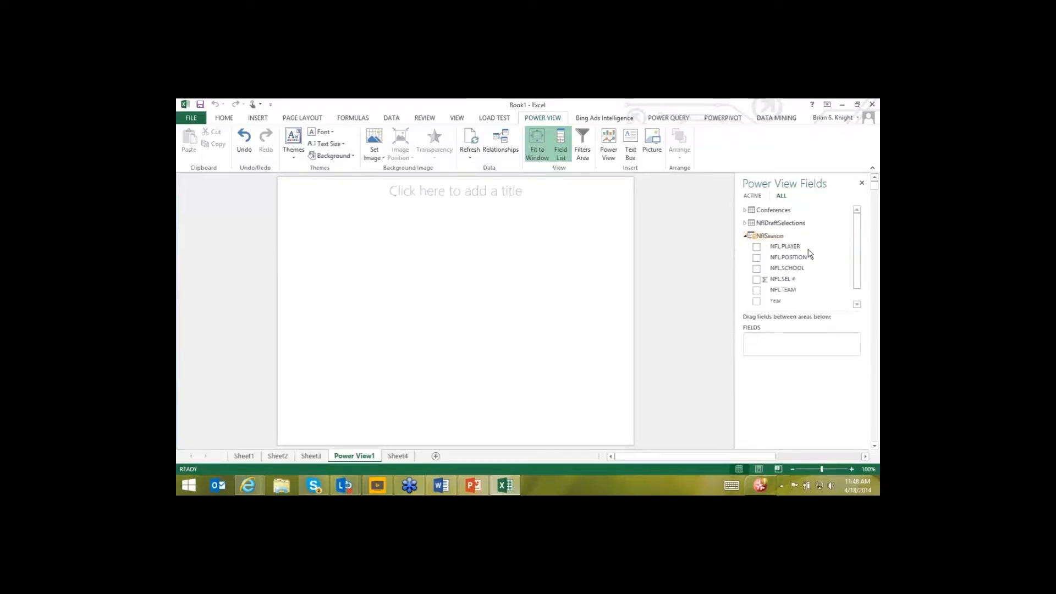
pyautogui.scroll(-1, 809, 256)
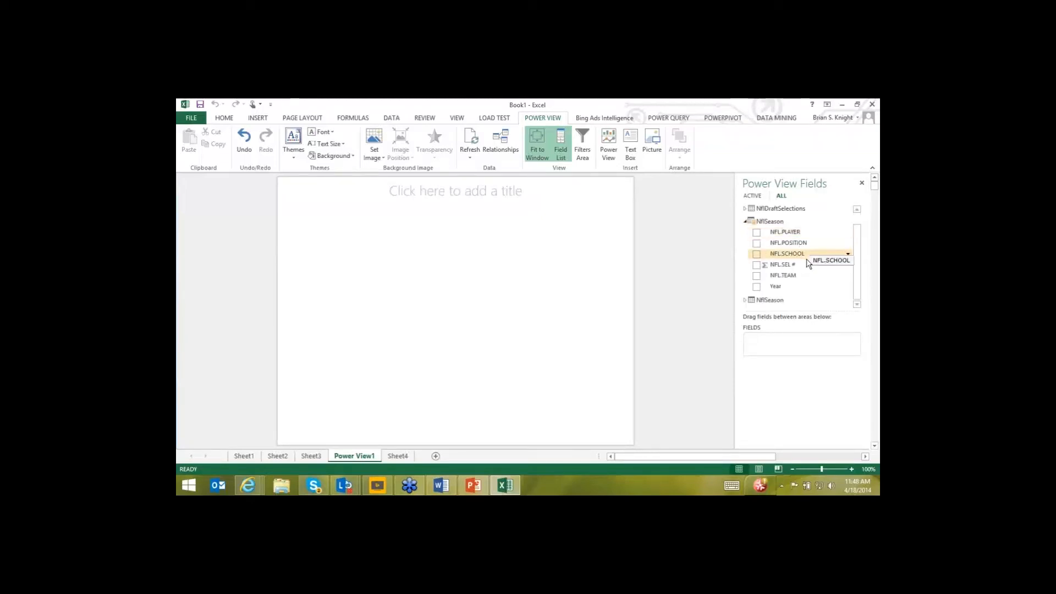
pyautogui.scroll(1, 808, 264)
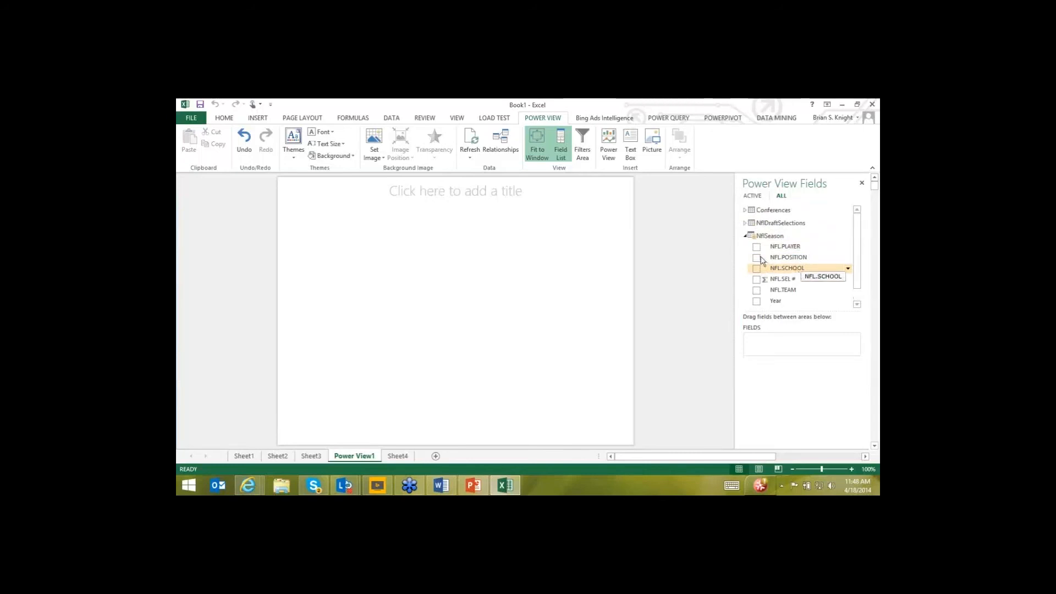
pyautogui.scroll(-1, 783, 274)
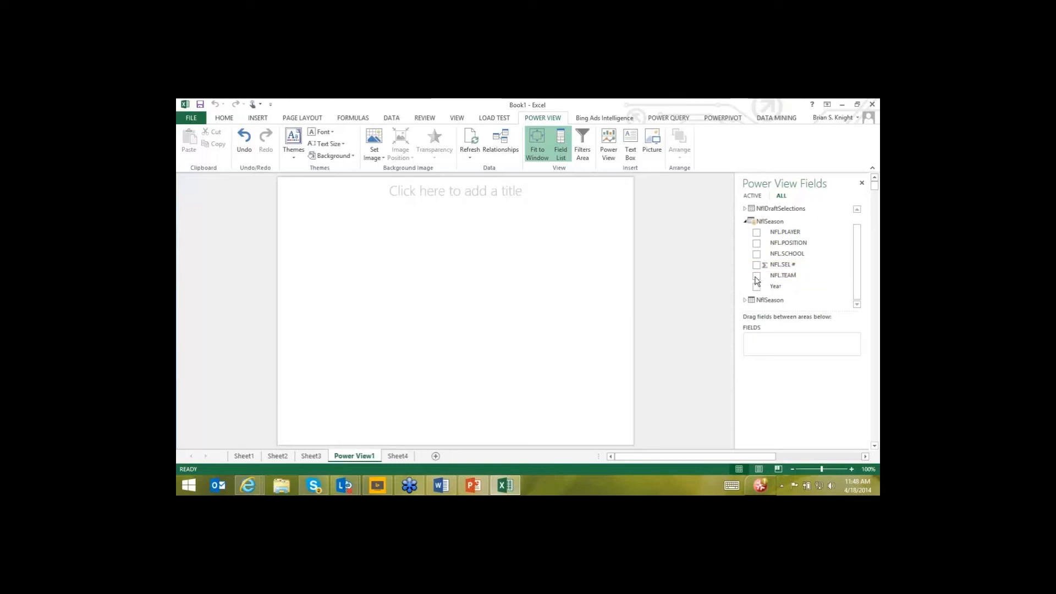
pyautogui.click(745, 300)
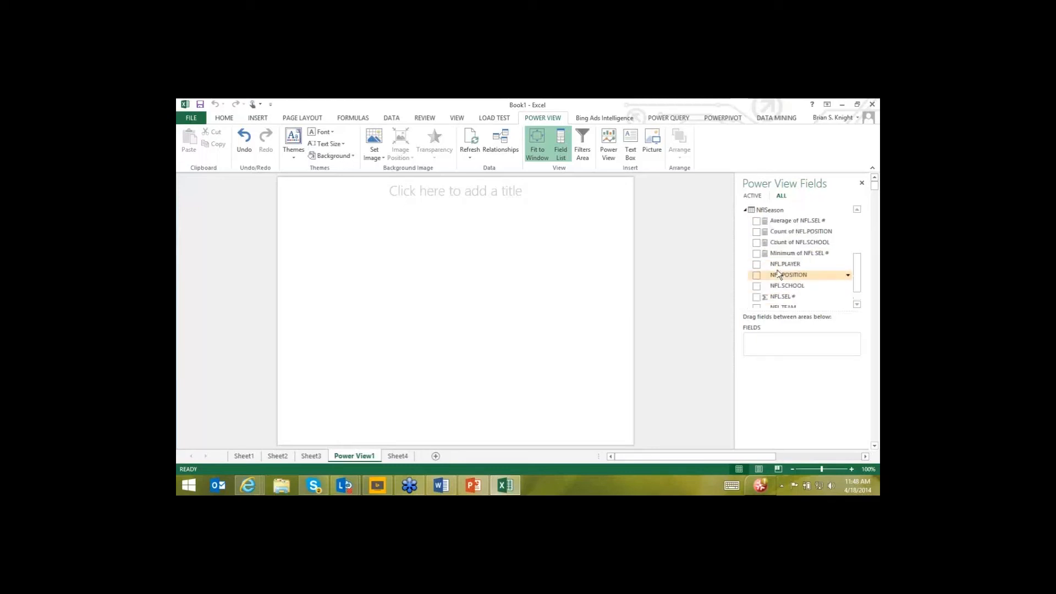
pyautogui.scroll(-1, 779, 274)
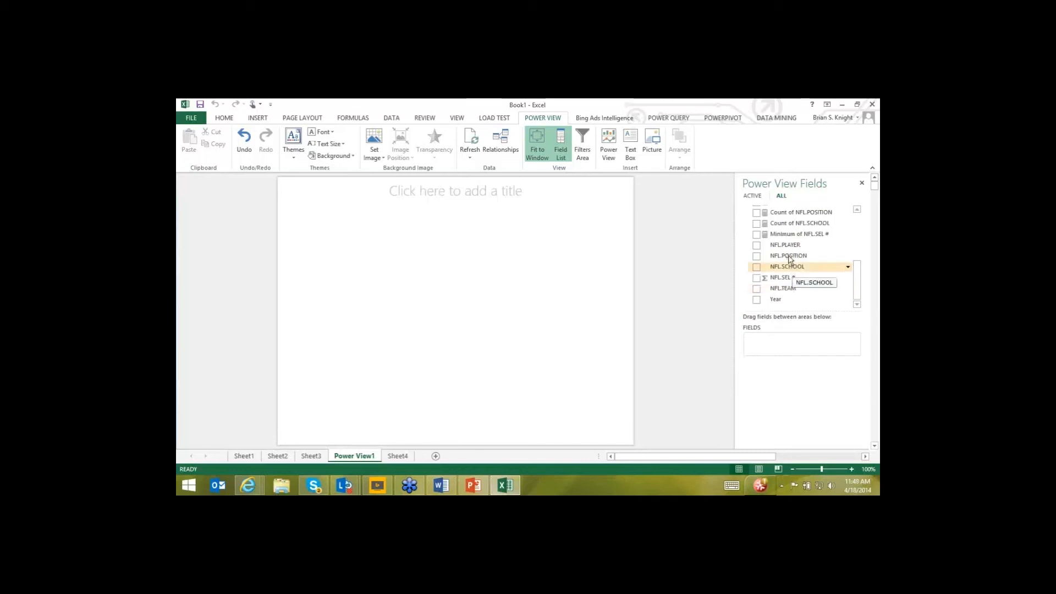
pyautogui.scroll(2, 770, 253)
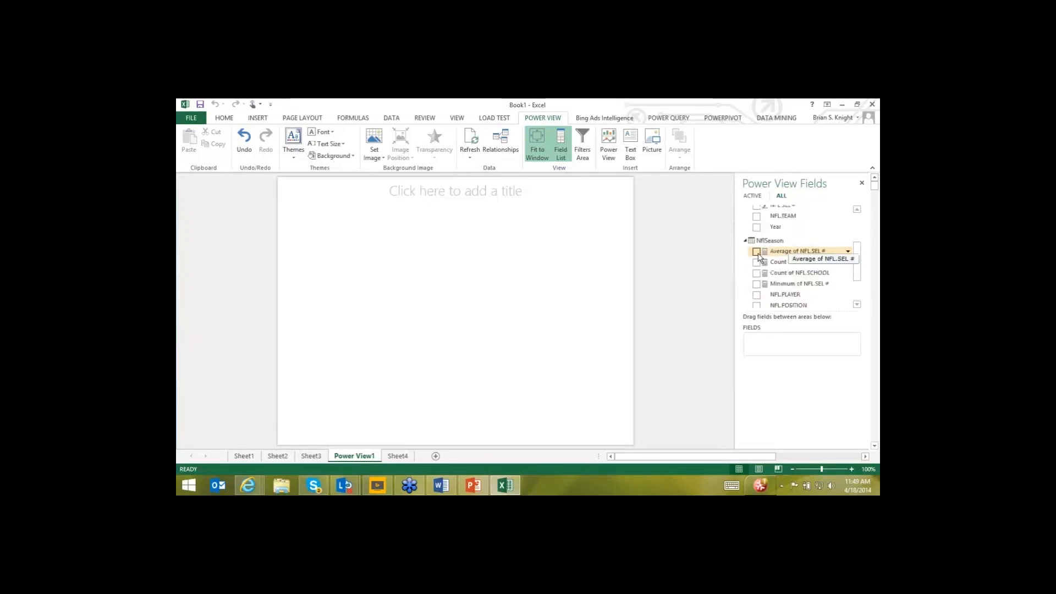
# Build a table of Average of NFL.SEL # per NFL.POSITION, e.g. 23.63 for C.
pyautogui.click(757, 252)
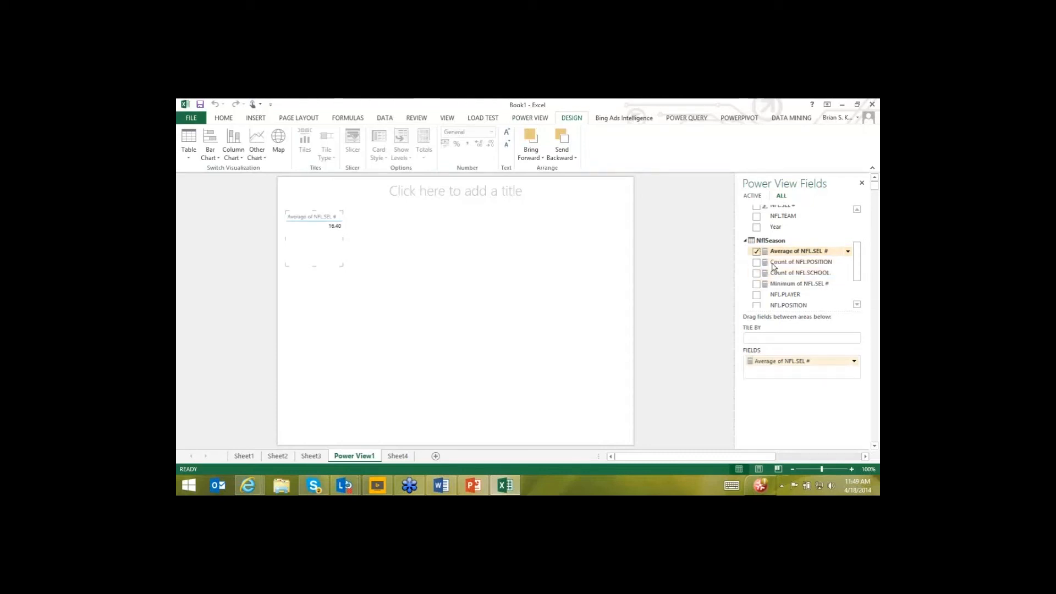
pyautogui.click(757, 263)
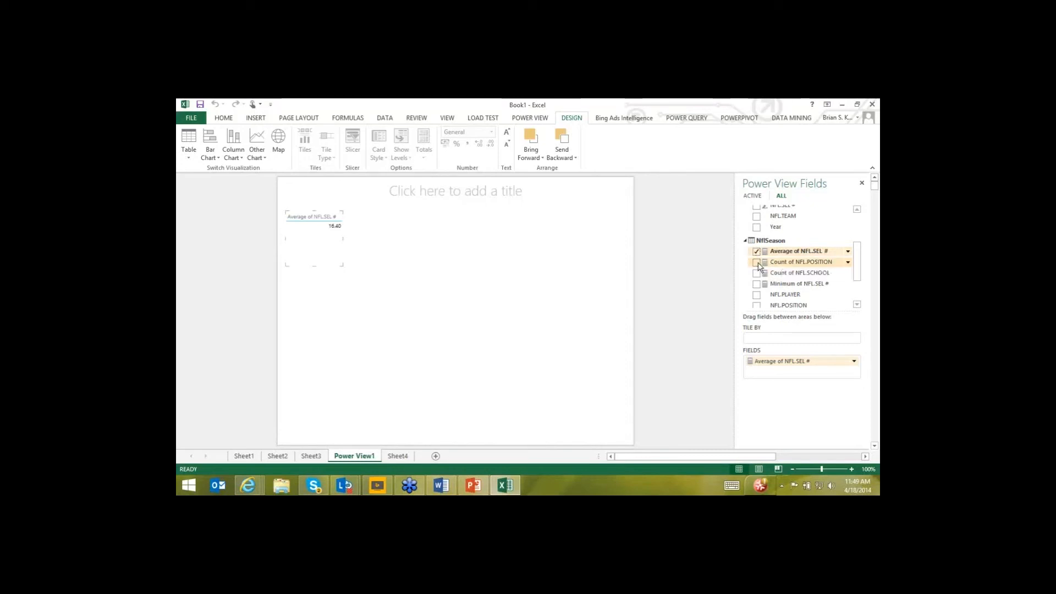
pyautogui.click(757, 262)
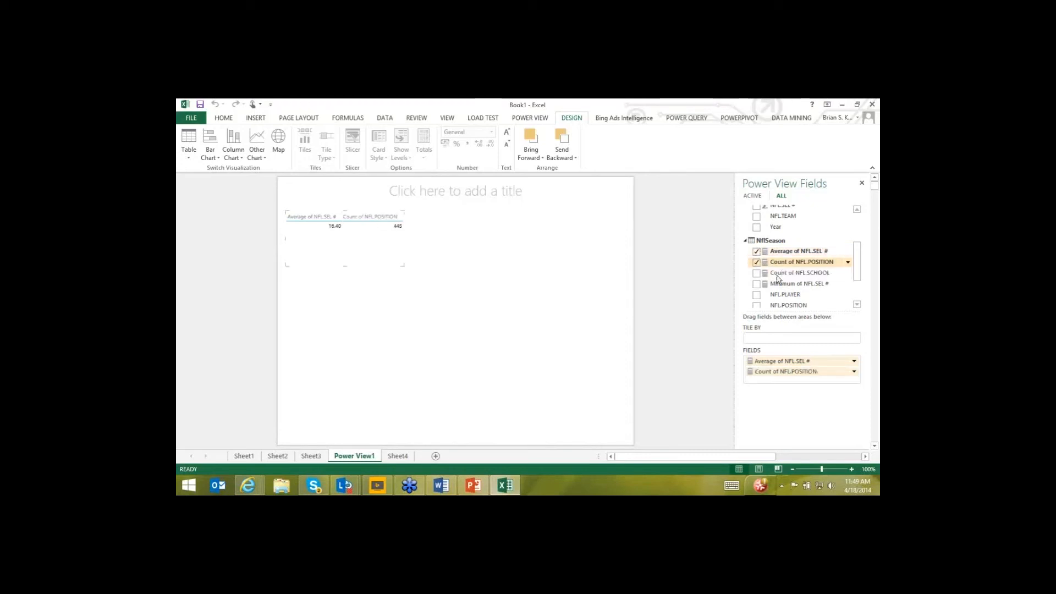
pyautogui.scroll(-1, 768, 285)
pyautogui.click(757, 282)
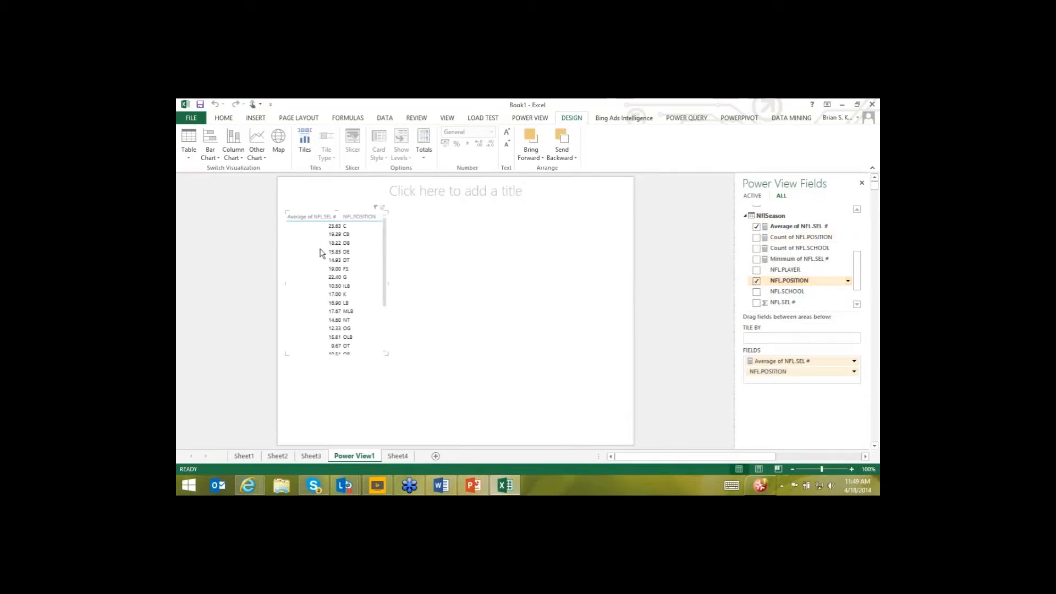
pyautogui.click(214, 154)
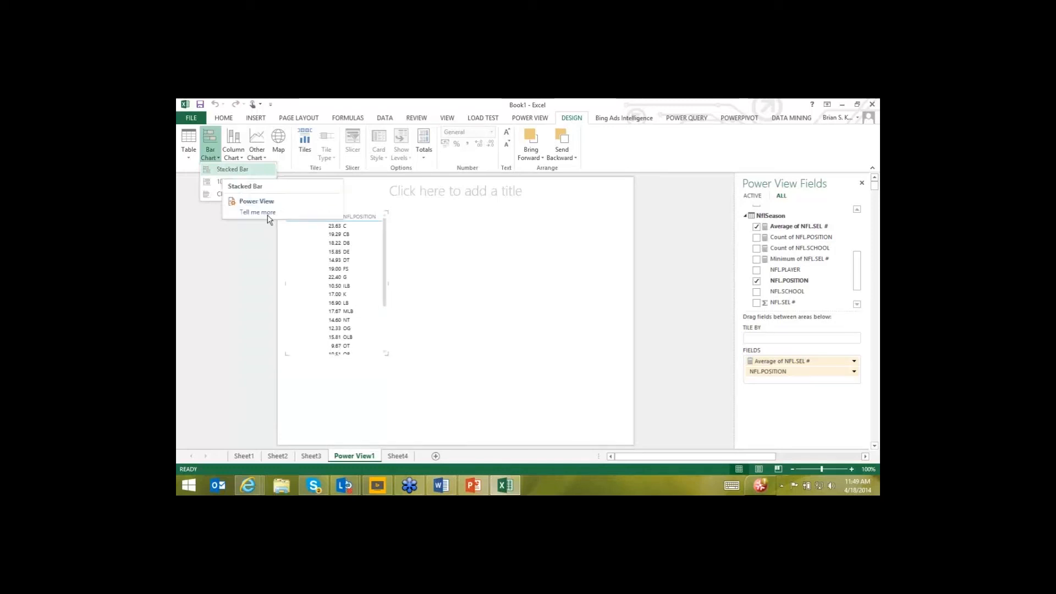
# Turn the table into a stacked bar chart sorted by Average of NFL.SEL #.
pyautogui.click(267, 214)
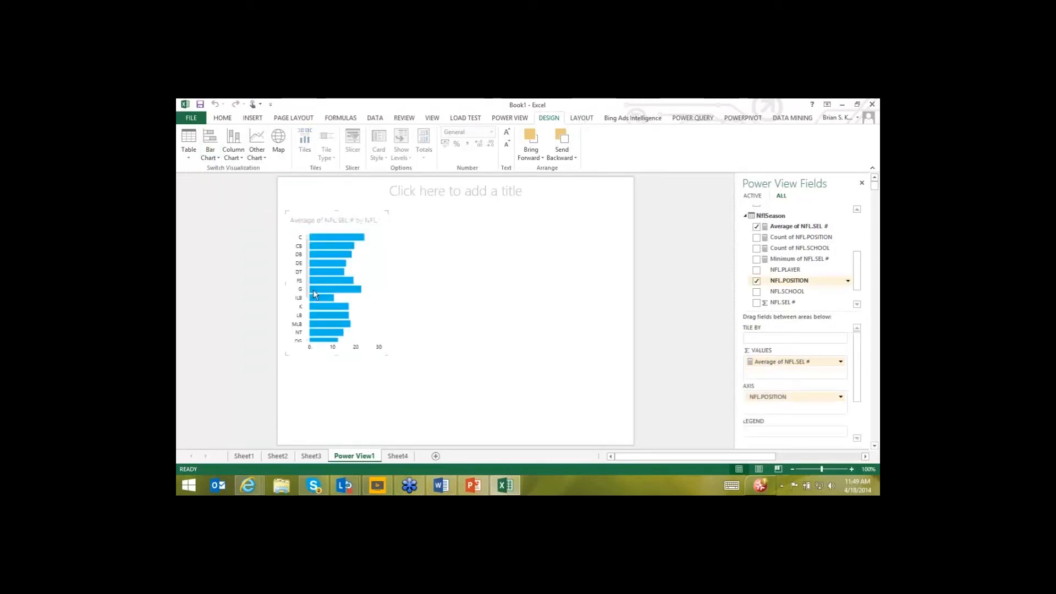
pyautogui.moveTo(329, 303)
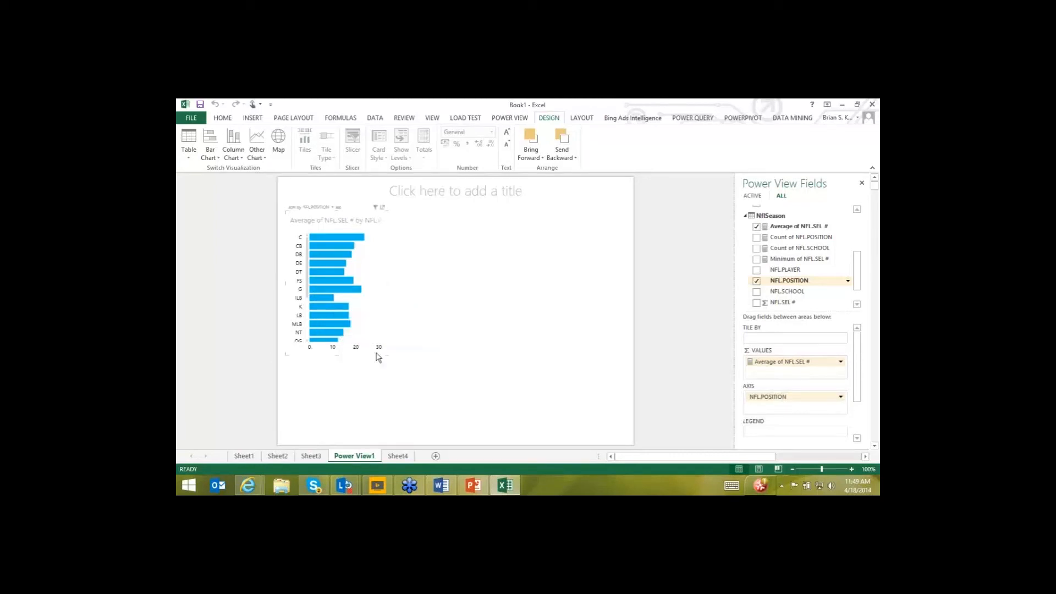
pyautogui.click(326, 207)
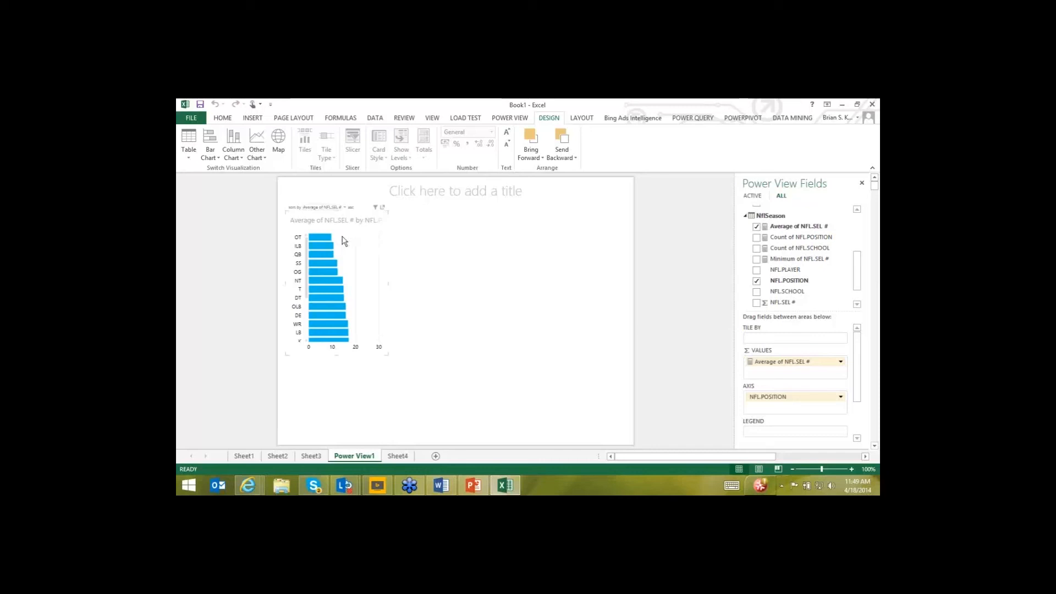
# Resize the bar chart taller so every position from OT to C is visible.
pyautogui.moveTo(388, 356)
pyautogui.mouseDown()
pyautogui.moveTo(397, 418)
pyautogui.moveTo(386, 341)
pyautogui.mouseUp()
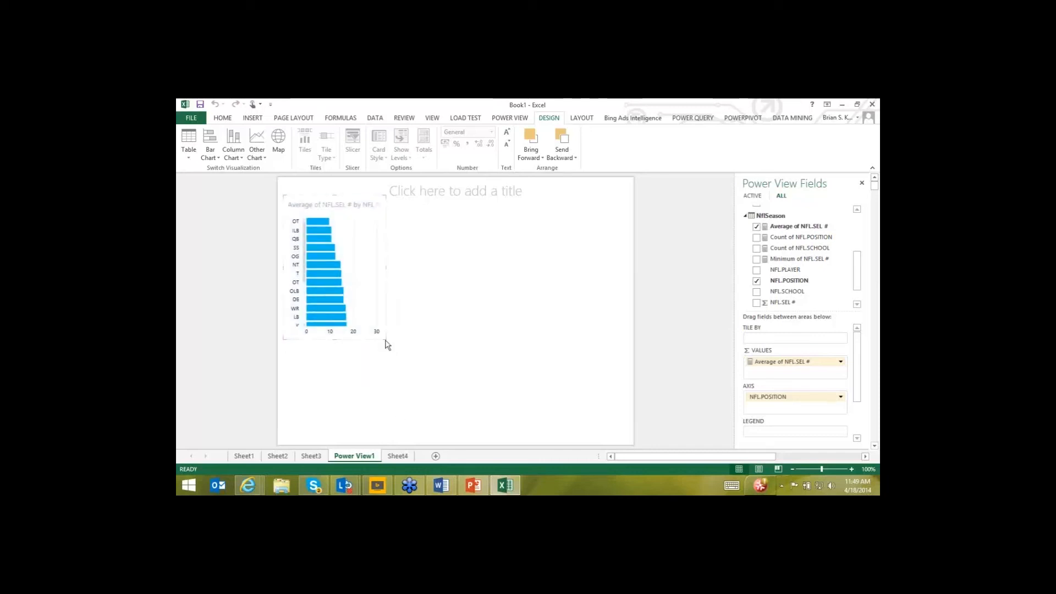
pyautogui.click(398, 361)
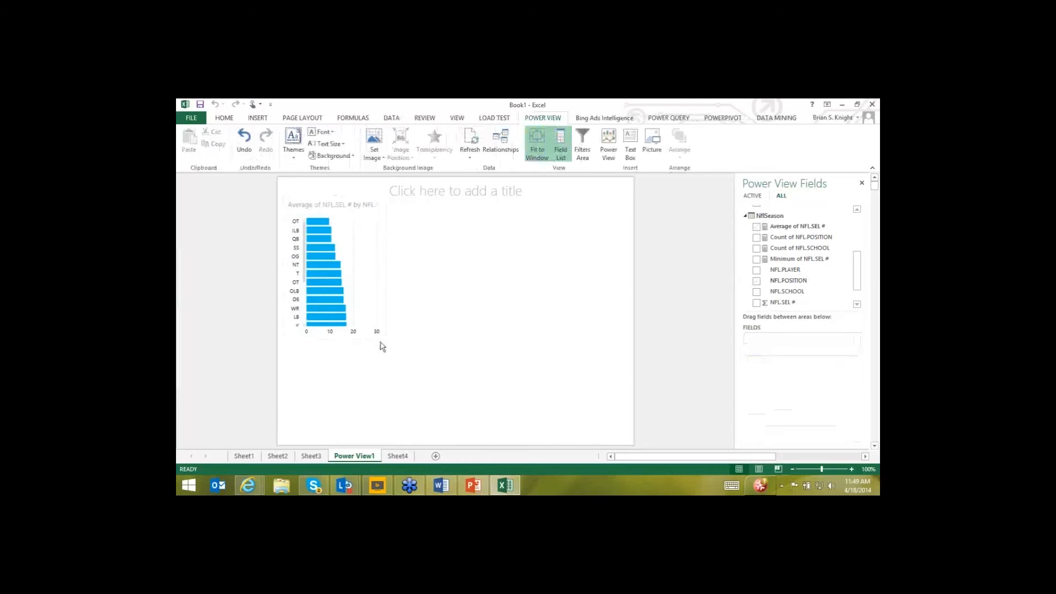
pyautogui.click(384, 344)
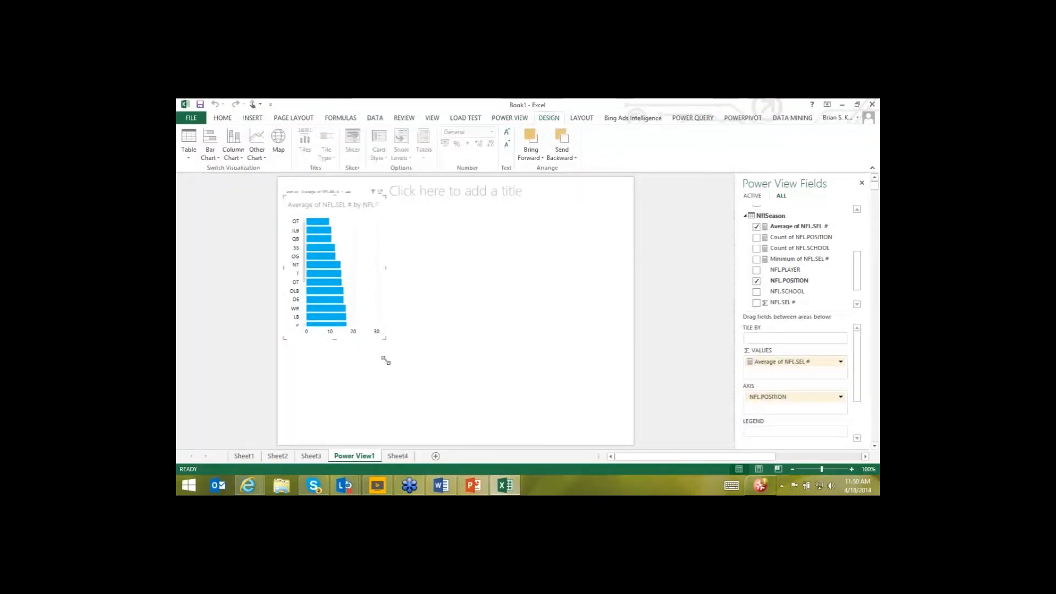
pyautogui.moveTo(386, 360); pyautogui.dragTo(418, 418)
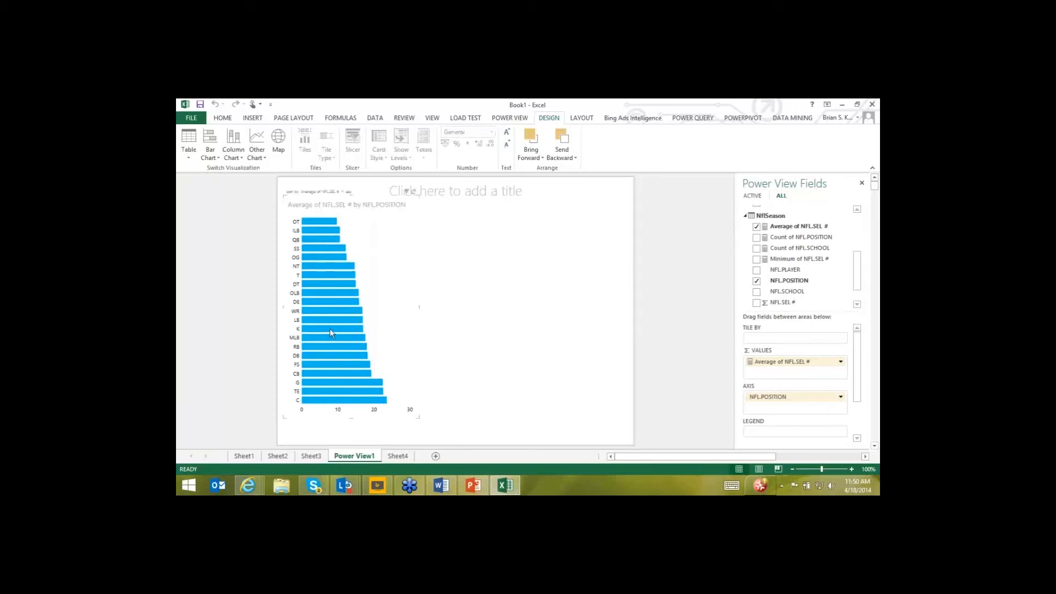
pyautogui.moveTo(330, 333)
pyautogui.moveTo(322, 223)
# Start a new table of NFL.SCHOOL with average draft pick, sorted by average.
pyautogui.click(478, 270)
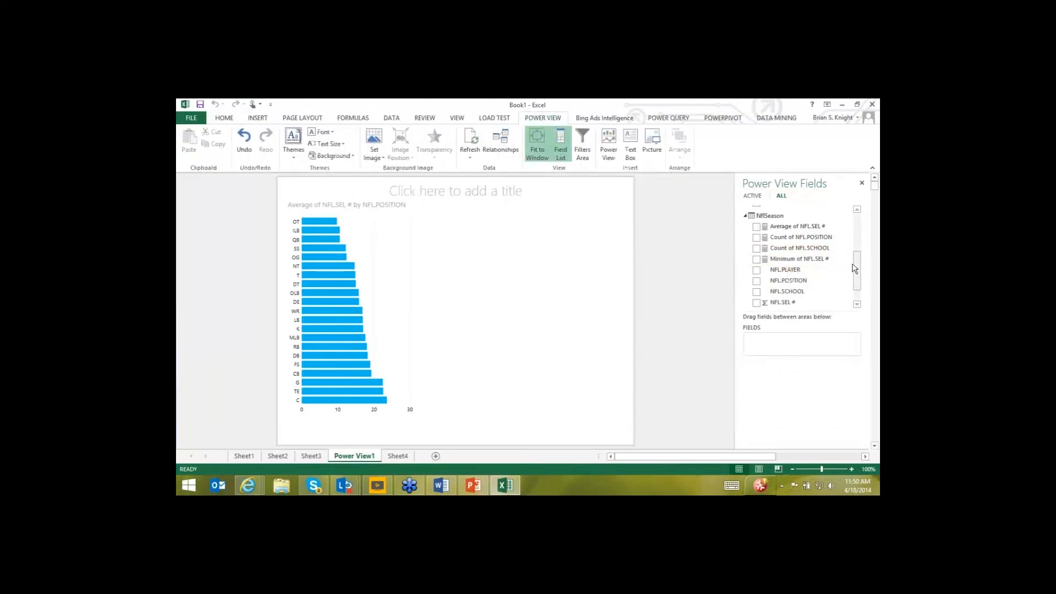
pyautogui.scroll(-1, 755, 280)
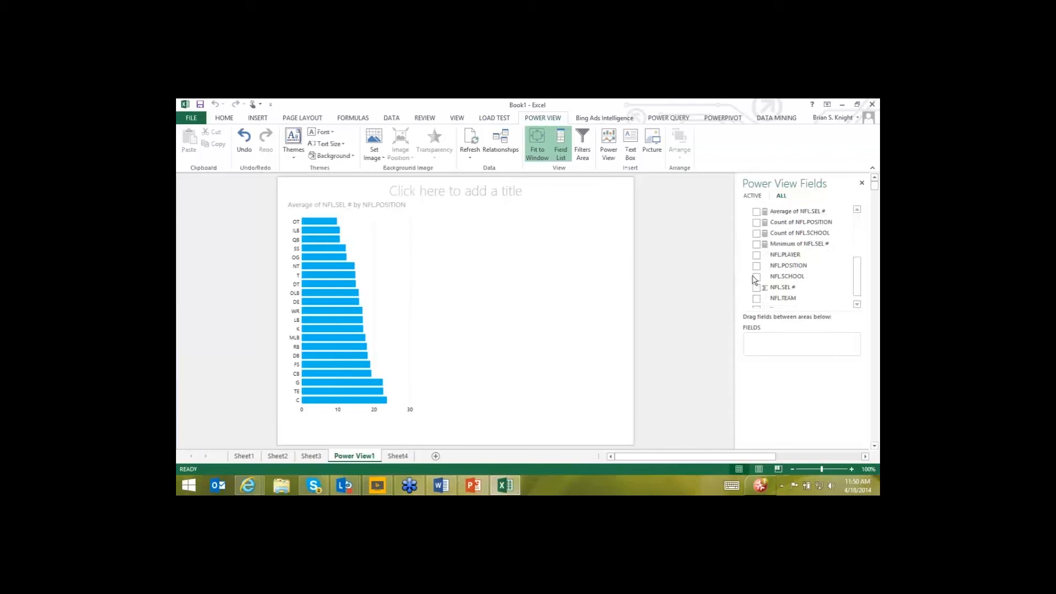
pyautogui.click(756, 278)
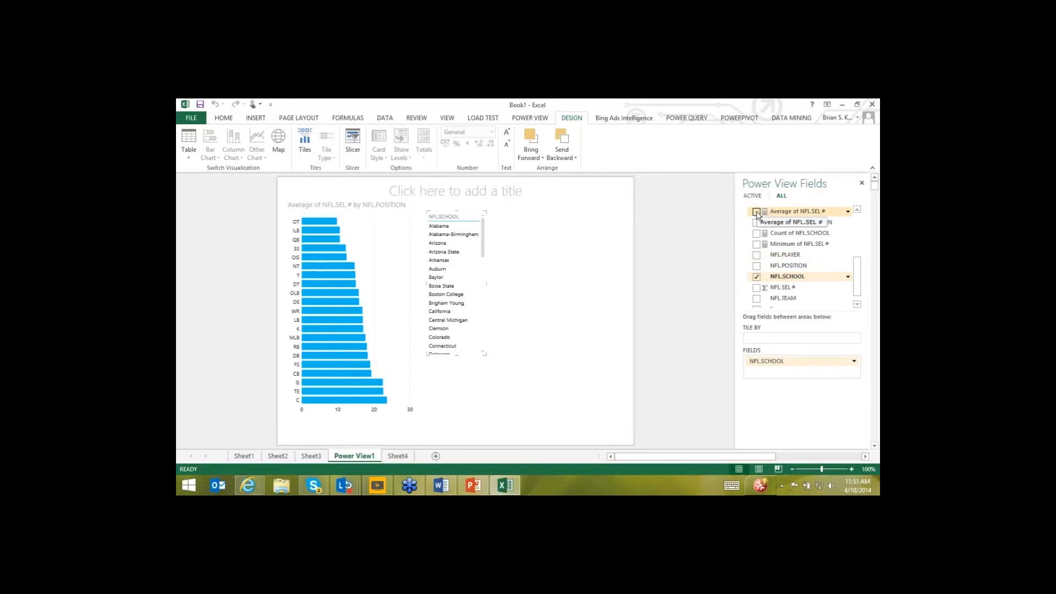
pyautogui.click(756, 212)
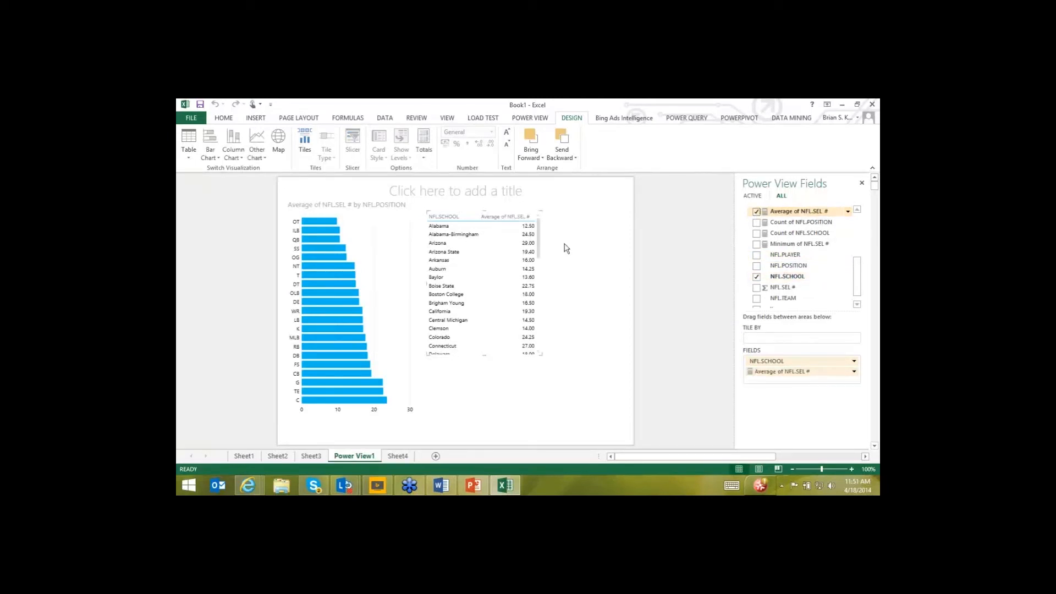
pyautogui.click(527, 218)
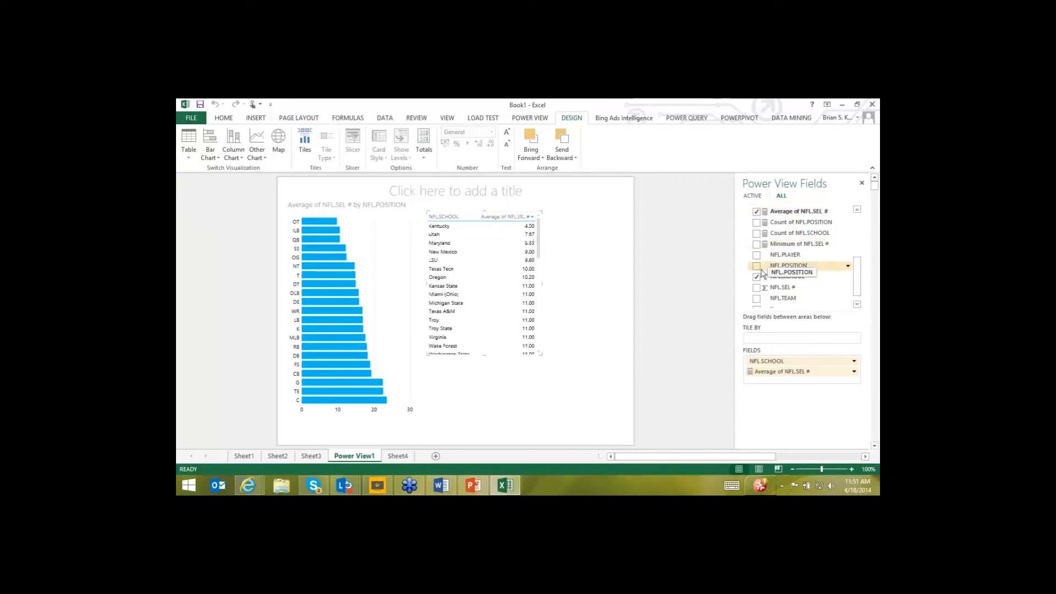
# Add Count of NFL.POSITION sorted descending and Minimum of NFL.SEL #, then widen the table.
pyautogui.click(756, 224)
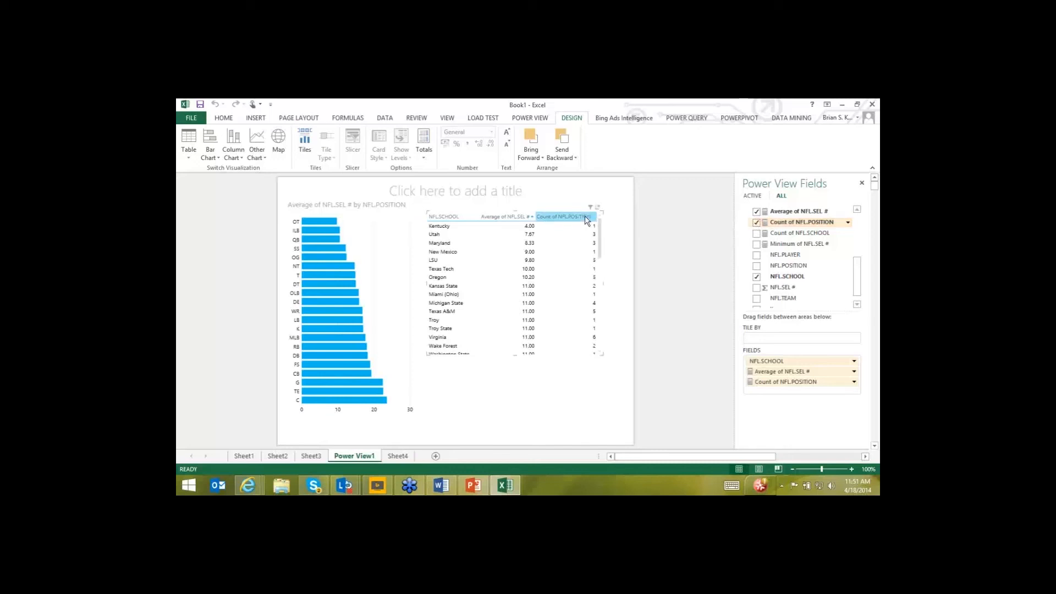
pyautogui.click(586, 219)
pyautogui.click(586, 219)
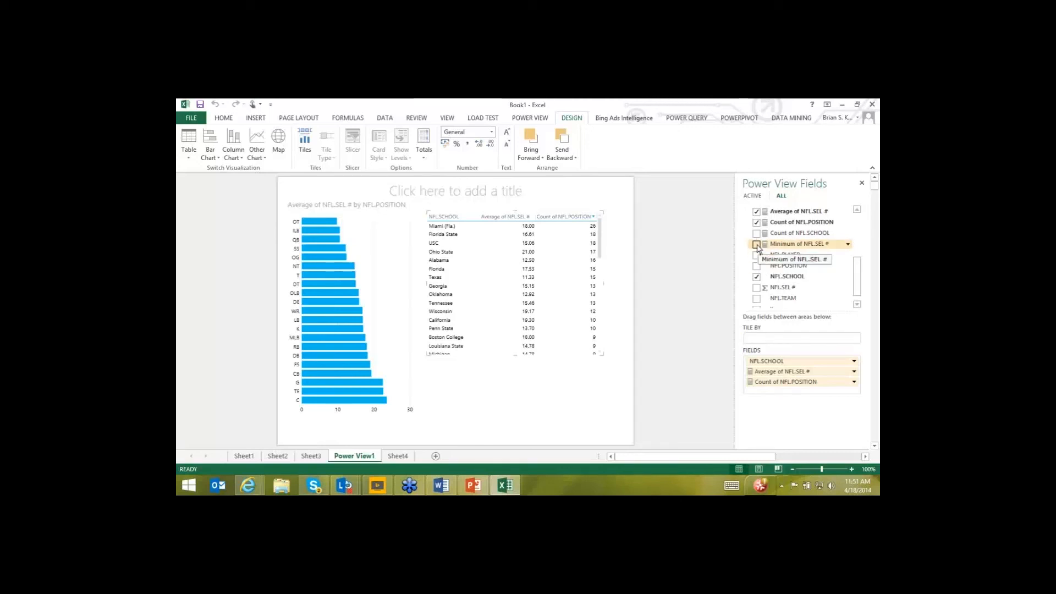
pyautogui.click(757, 245)
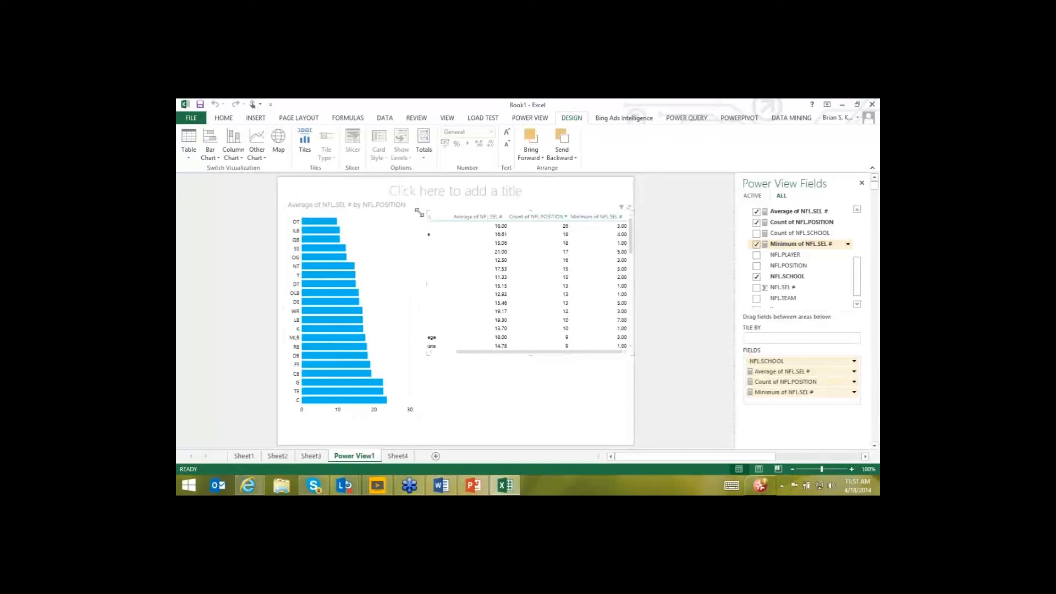
pyautogui.moveTo(428, 217); pyautogui.dragTo(386, 212)
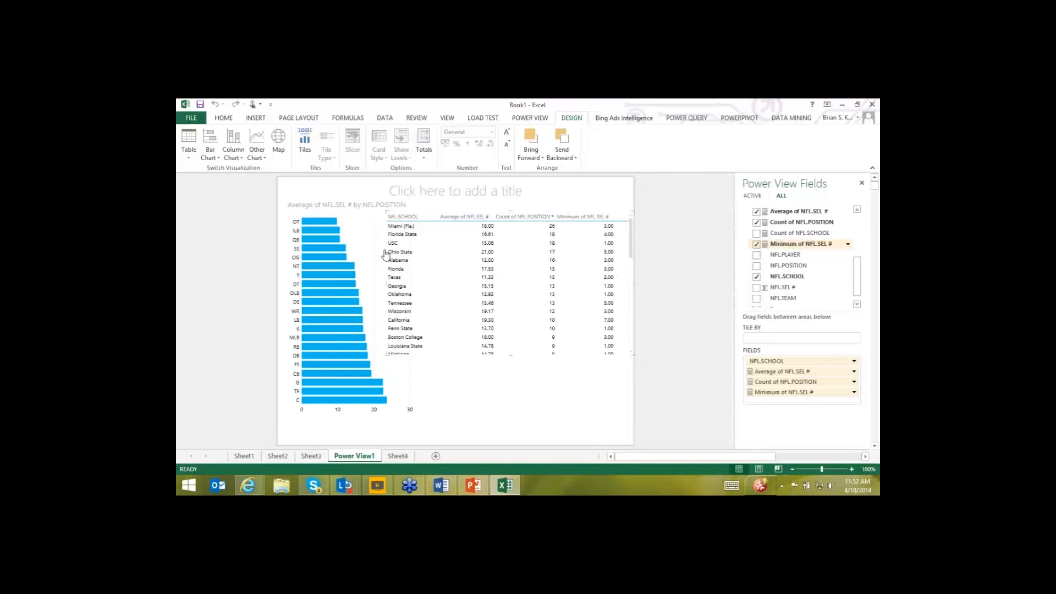
# Convert the school table to a scatter bubble chart and drag it larger.
pyautogui.click(257, 154)
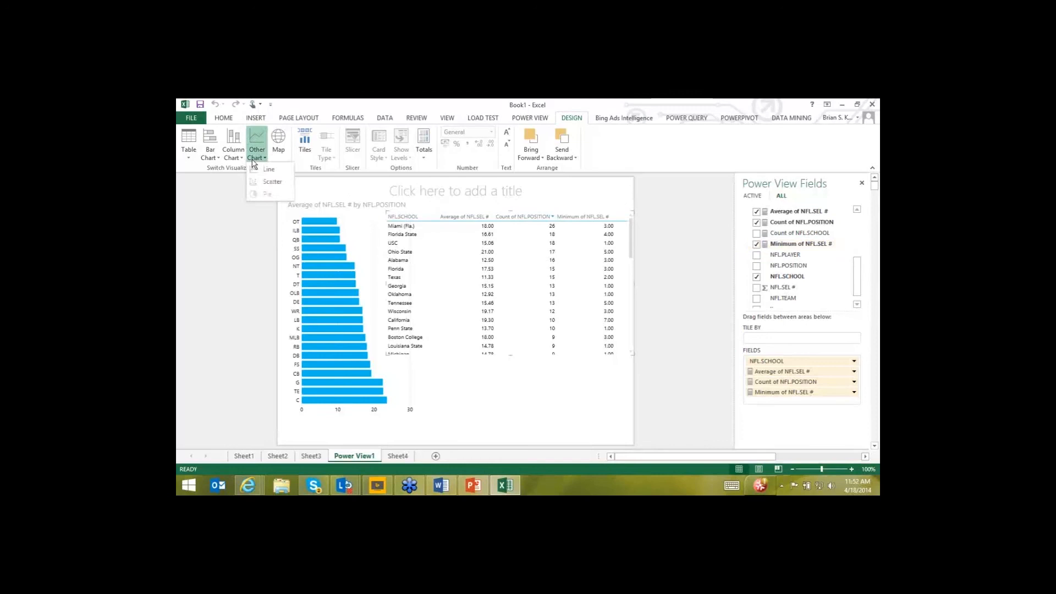
pyautogui.click(270, 181)
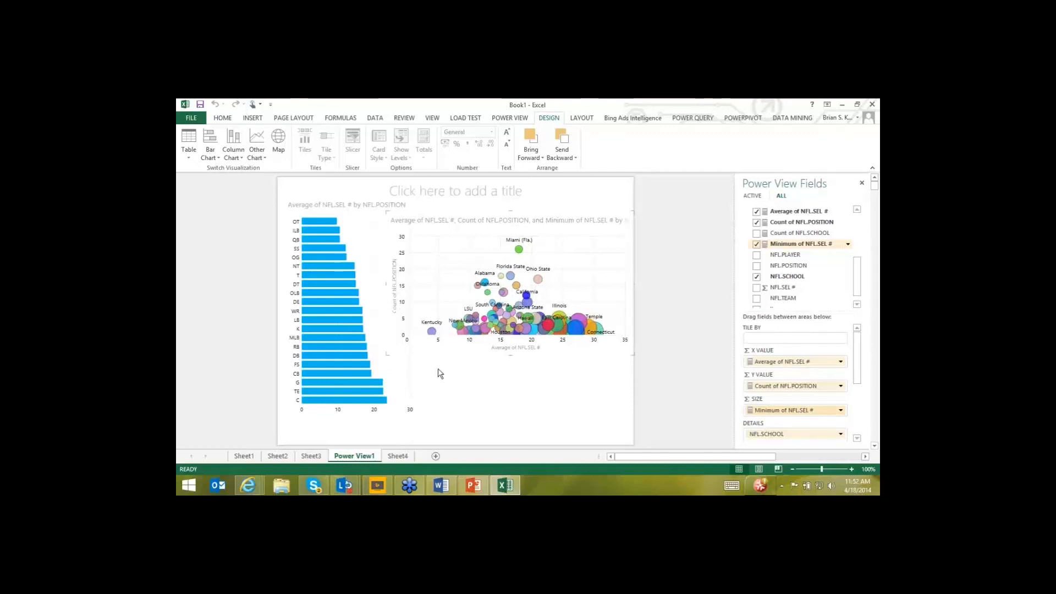
pyautogui.moveTo(433, 337)
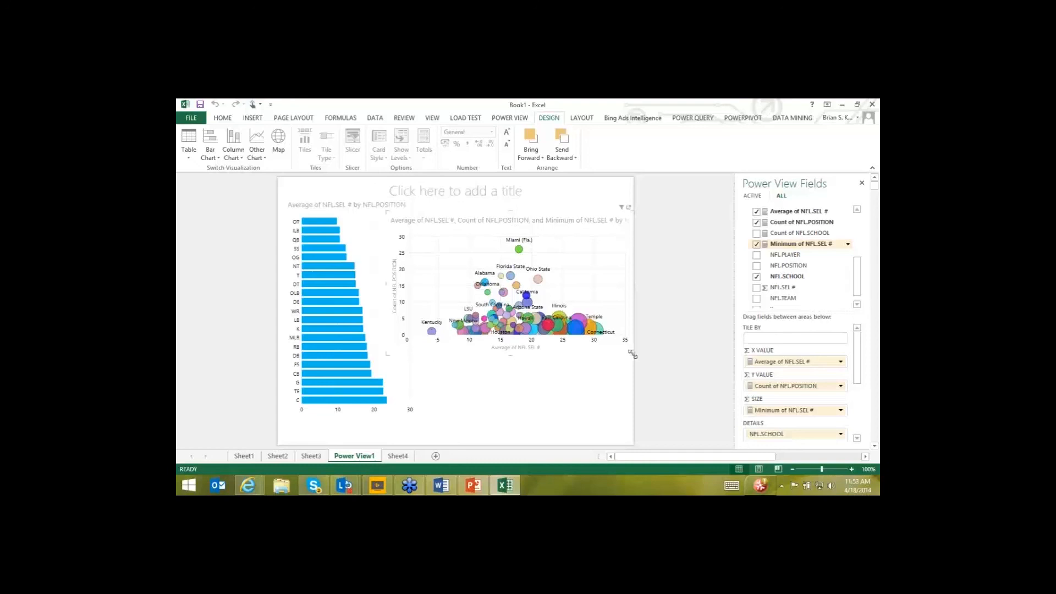
pyautogui.moveTo(632, 353); pyautogui.dragTo(633, 416)
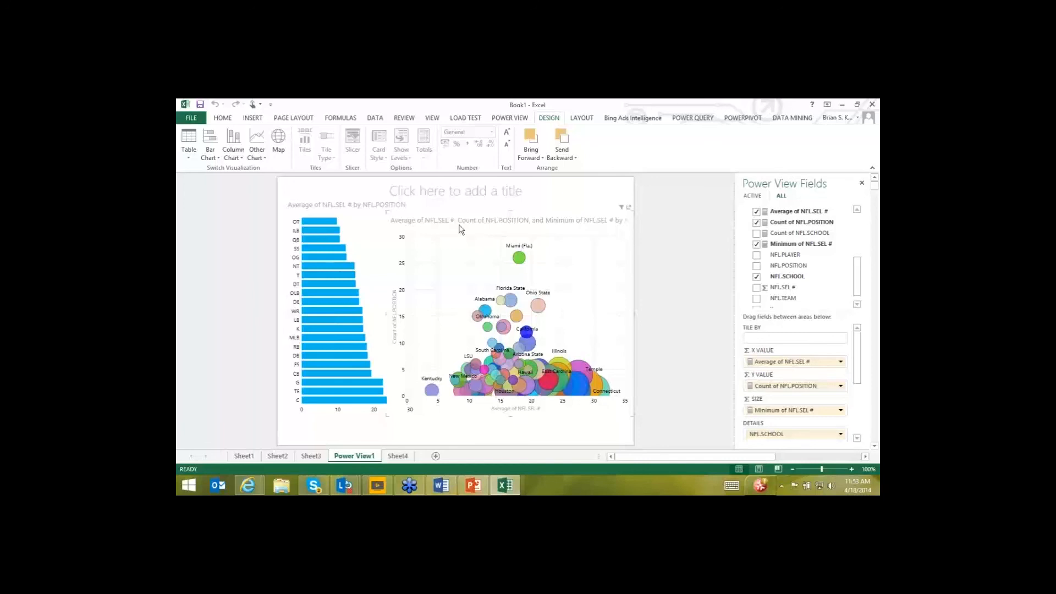
# Cross-filter the bubble chart to quarterbacks by selecting the QB bar.
pyautogui.rightClick(441, 222)
pyautogui.click(268, 228)
pyautogui.click(307, 240)
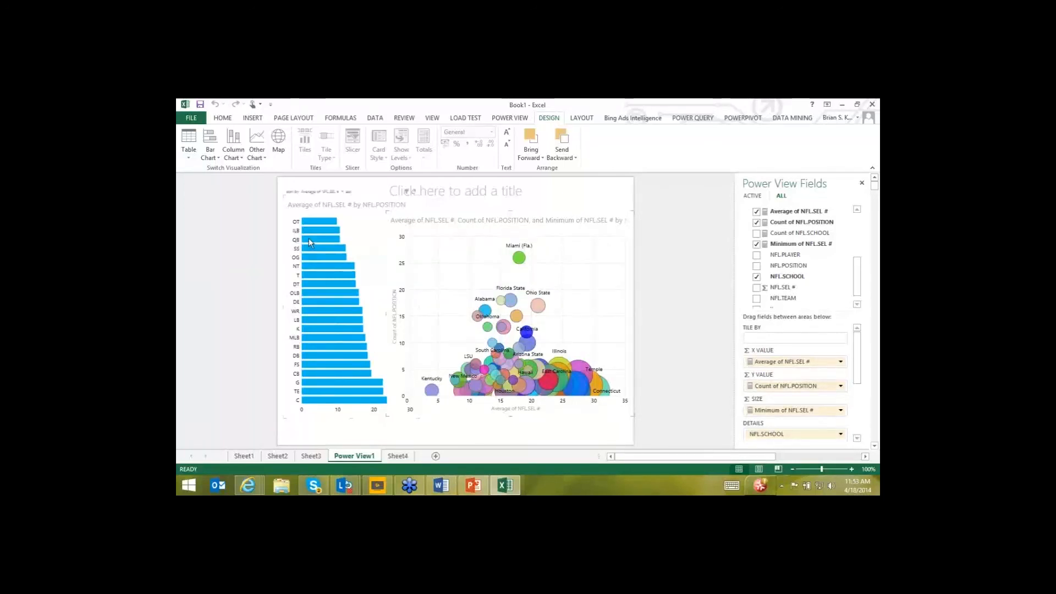
pyautogui.click(308, 239)
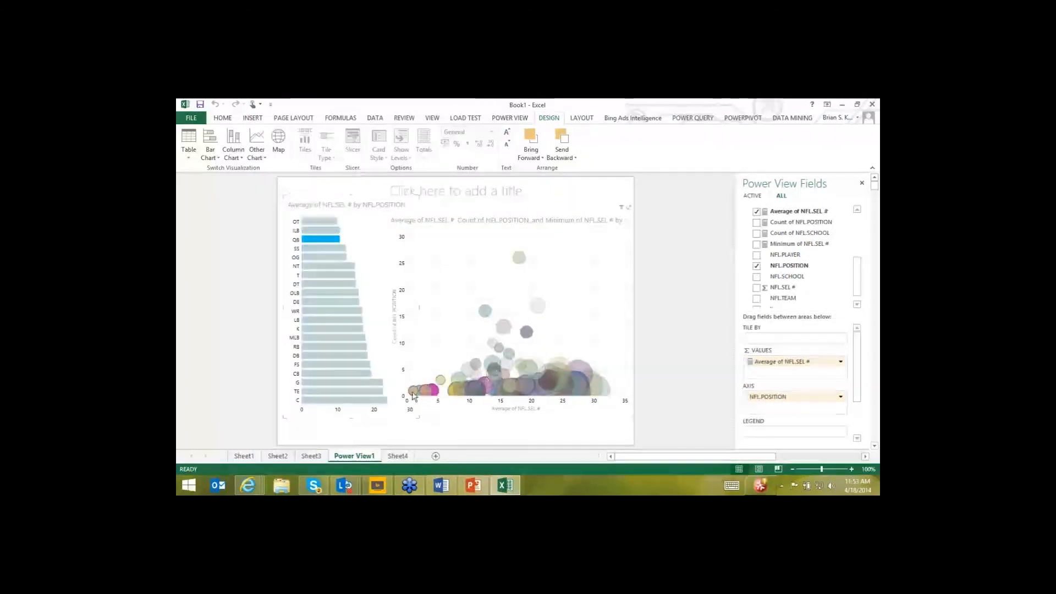
# Highlight Kentucky, return the filter to QB, then select the bubble chart.
pyautogui.moveTo(414, 395)
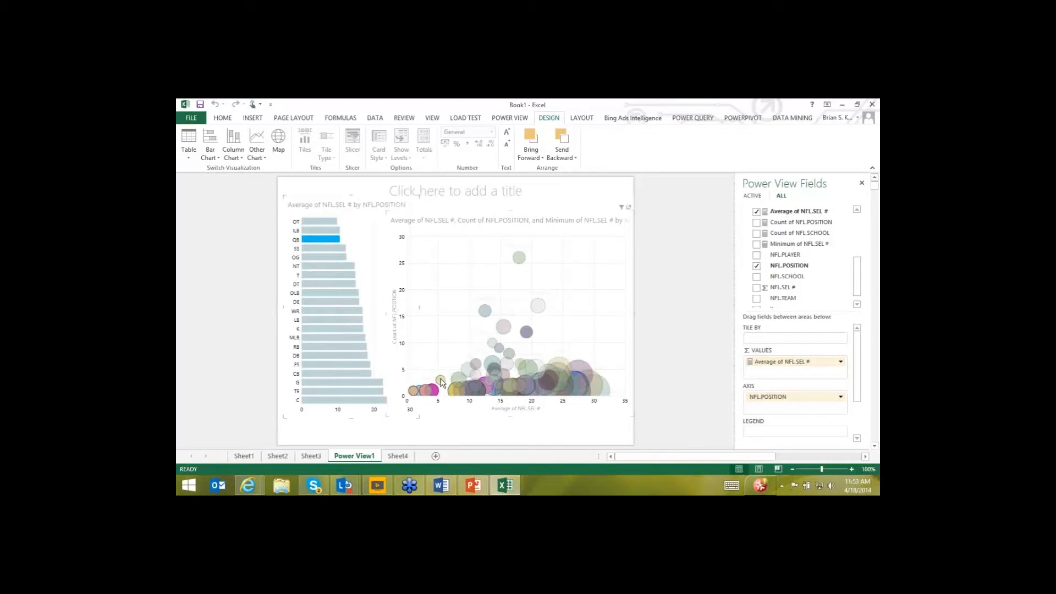
pyautogui.click(441, 381)
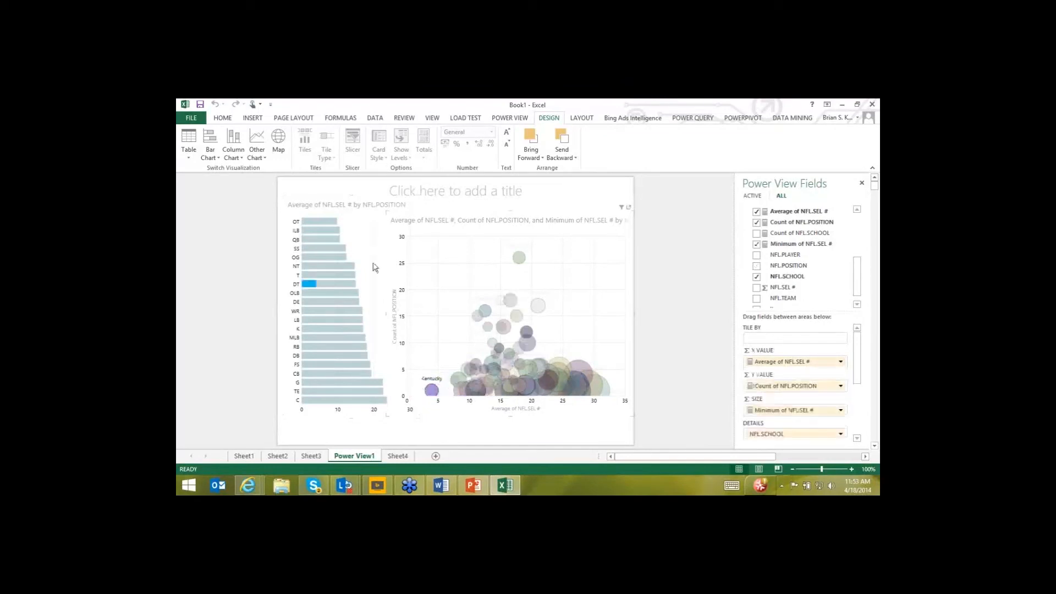
pyautogui.click(318, 240)
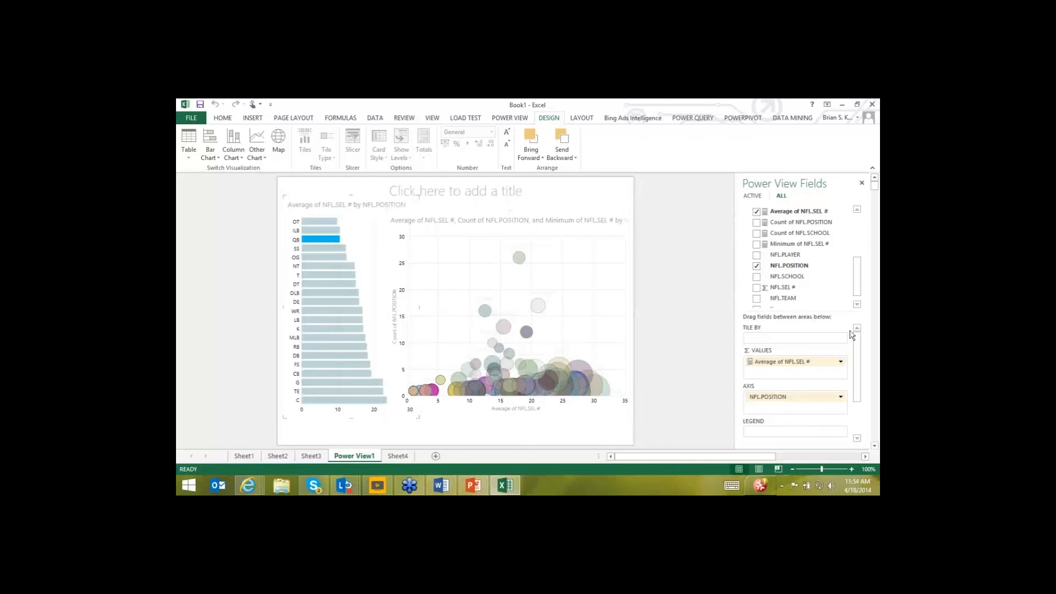
pyautogui.click(517, 269)
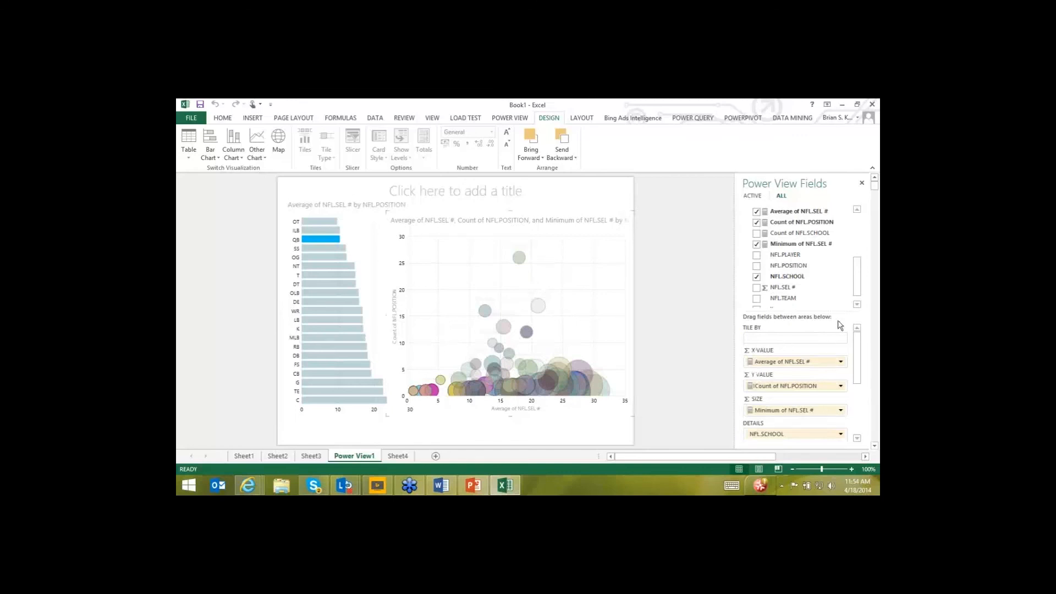
pyautogui.scroll(-1, 856, 289)
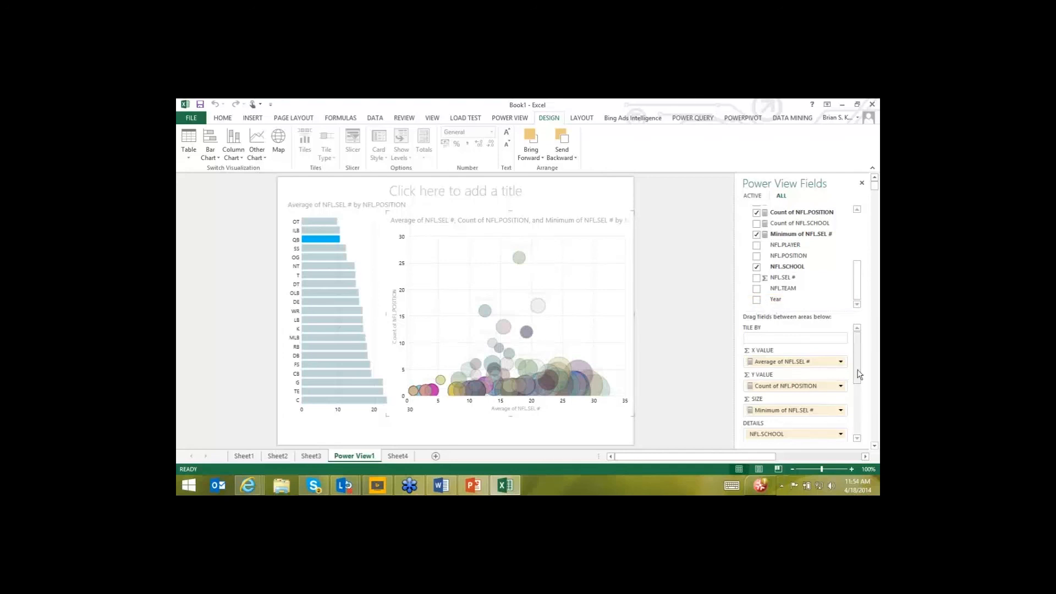
# Put Year on the play axis (2000–2013), clear the QB filter and trace Alabama's bubble.
pyautogui.scroll(-5, 860, 375)
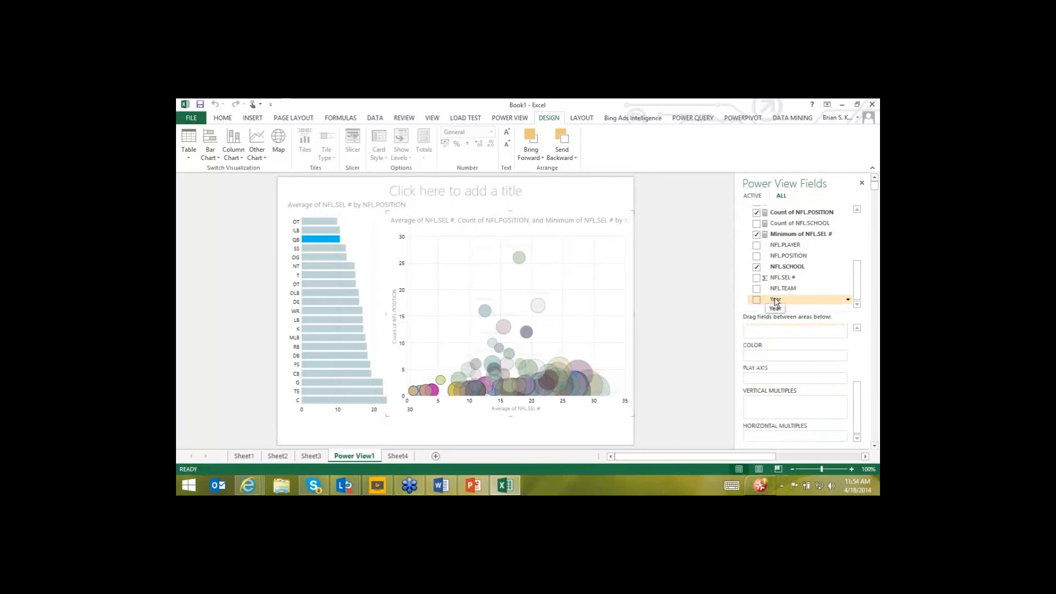
pyautogui.moveTo(775, 303); pyautogui.dragTo(760, 379)
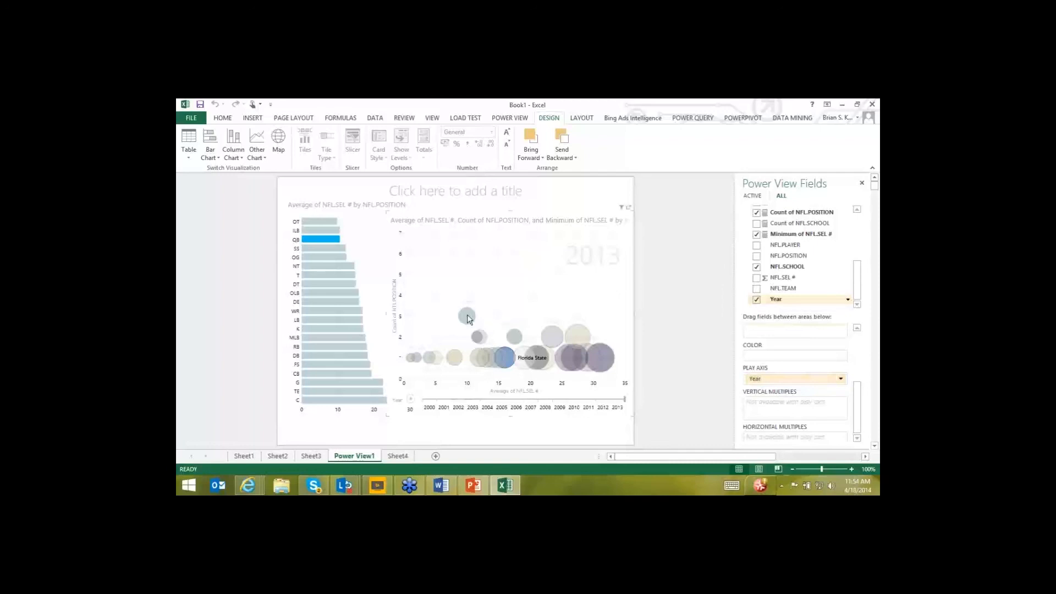
pyautogui.moveTo(468, 319)
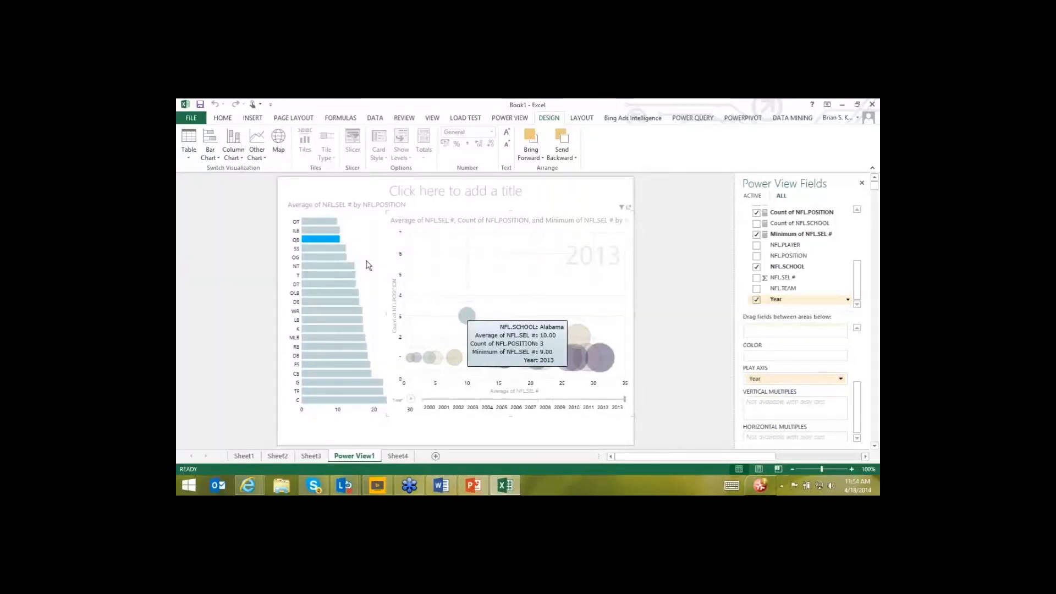
pyautogui.click(341, 250)
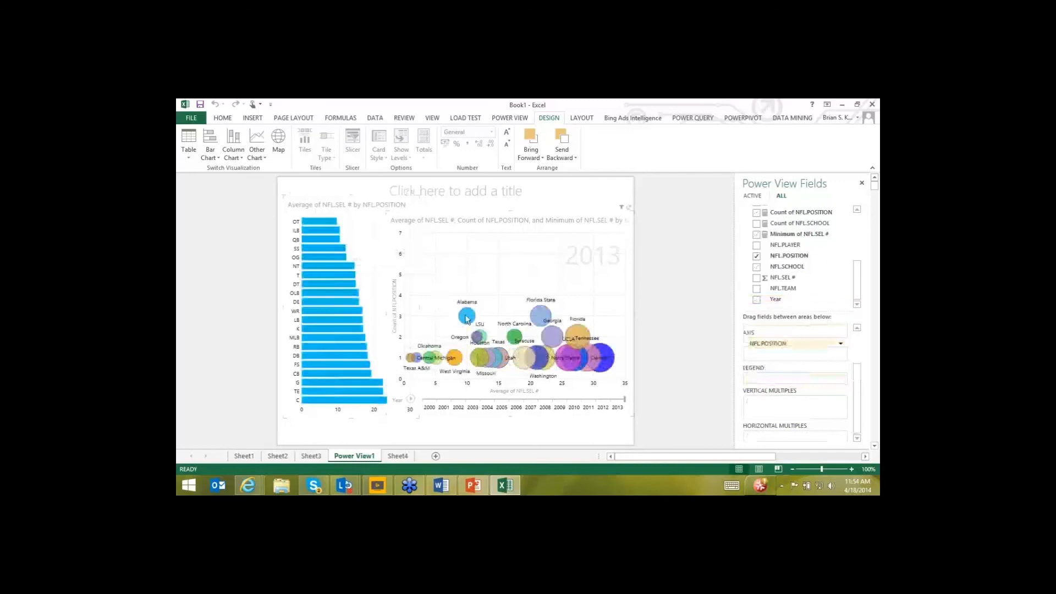
pyautogui.moveTo(467, 320)
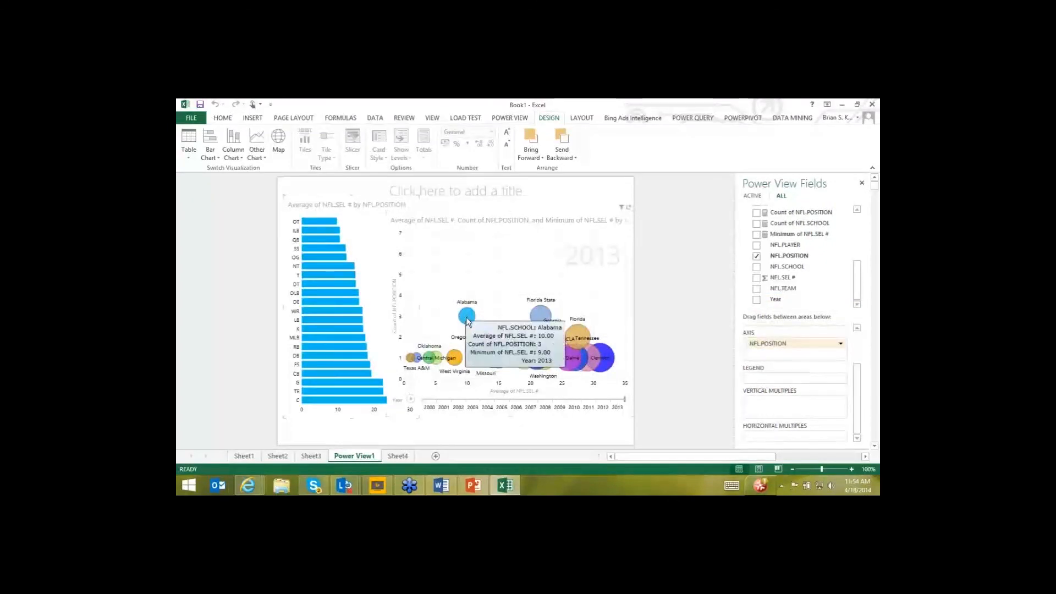
pyautogui.click(467, 317)
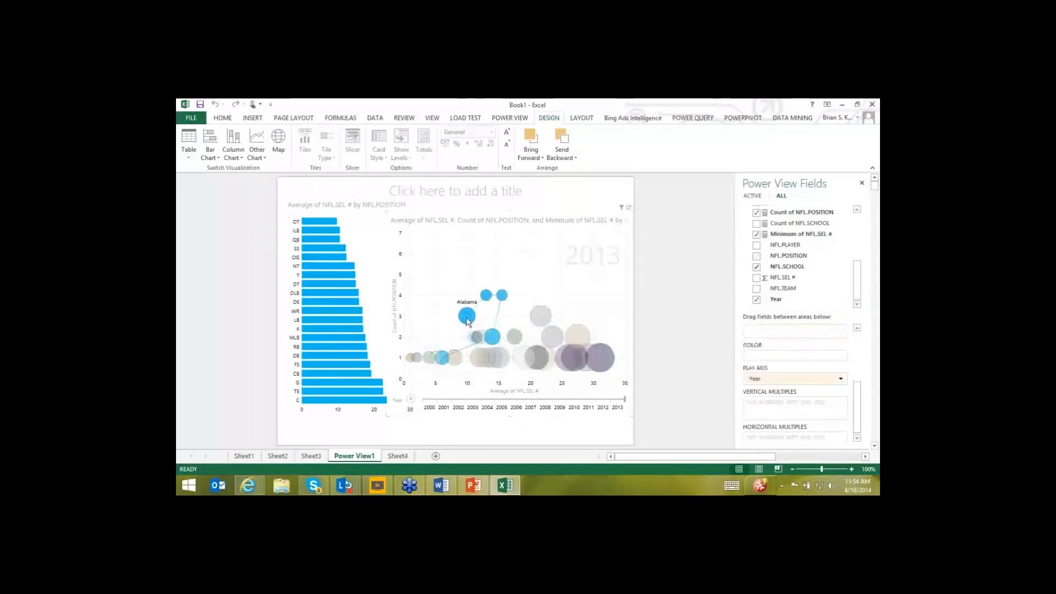